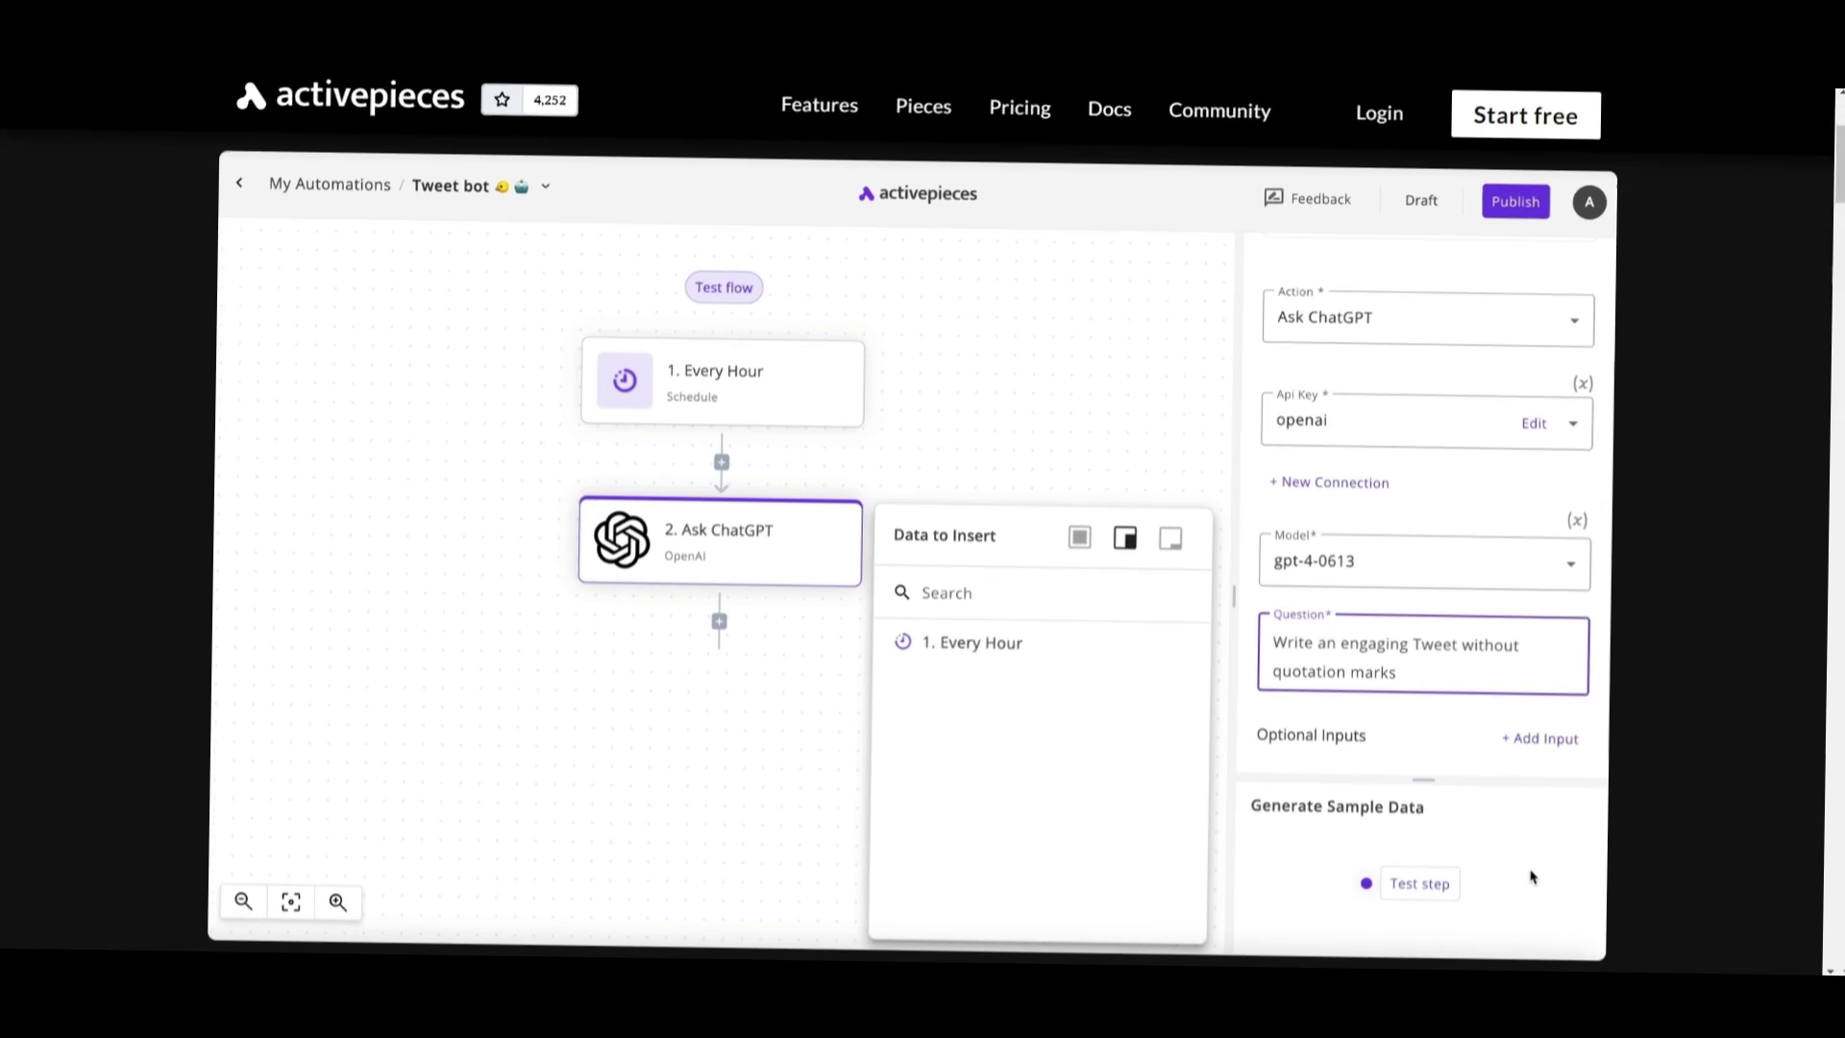
Step: Test the Ask ChatGPT step and add a Twitter Create Tweet step that posts ChatGPT's answer
left_click(1419, 883)
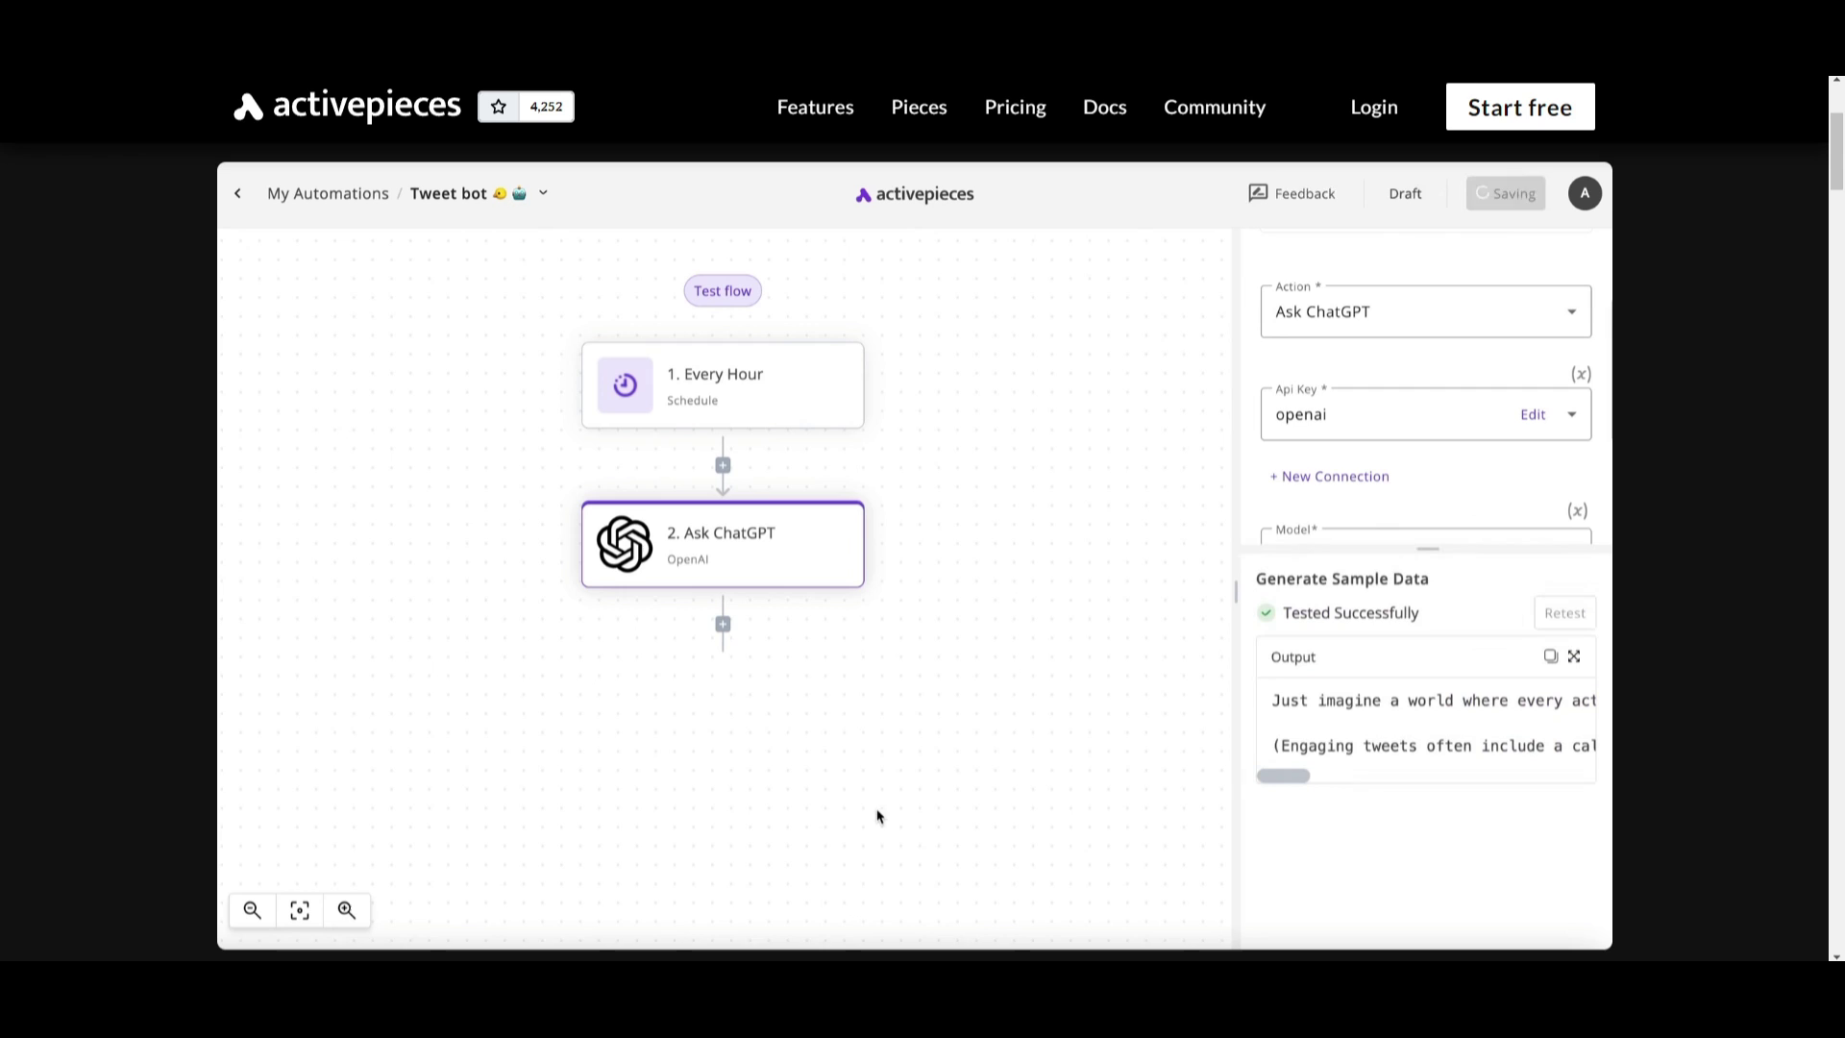
left_click(723, 624)
type("tw")
left_click(1400, 541)
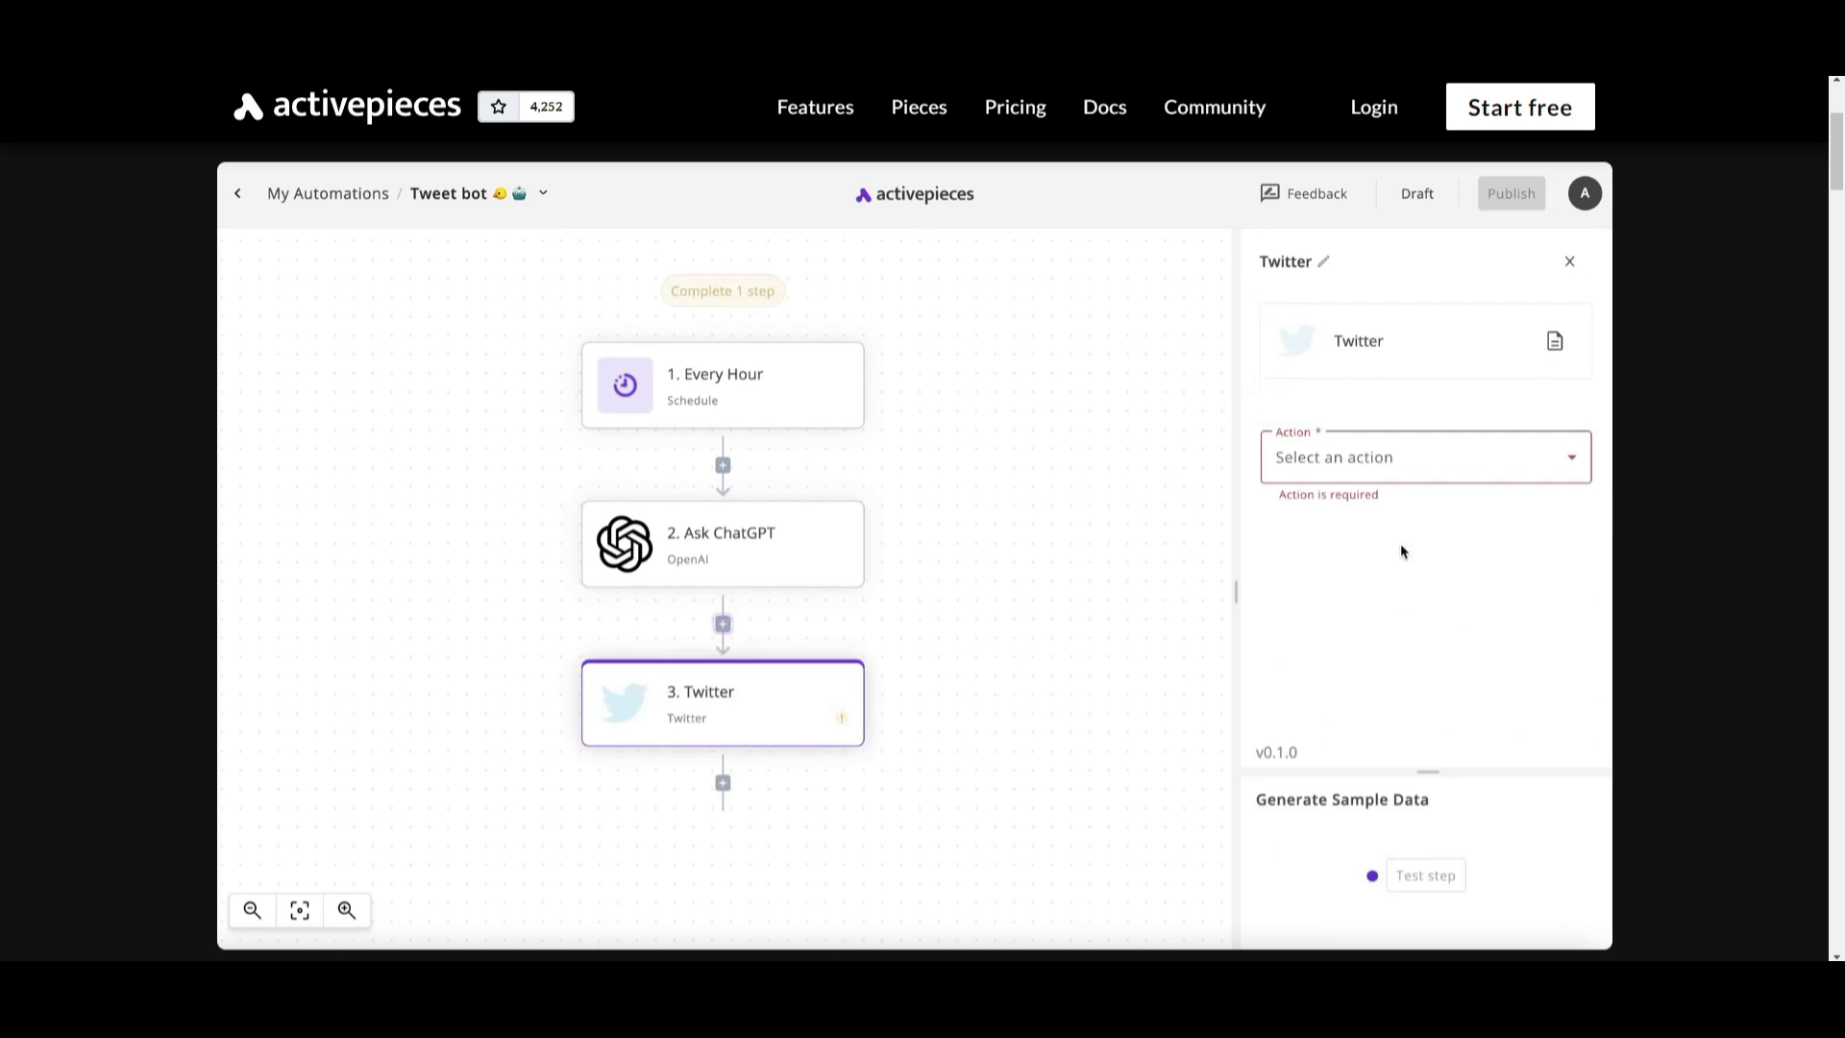
left_click(1403, 457)
left_click(1326, 506)
left_click(1384, 560)
left_click(1300, 615)
left_click(1371, 673)
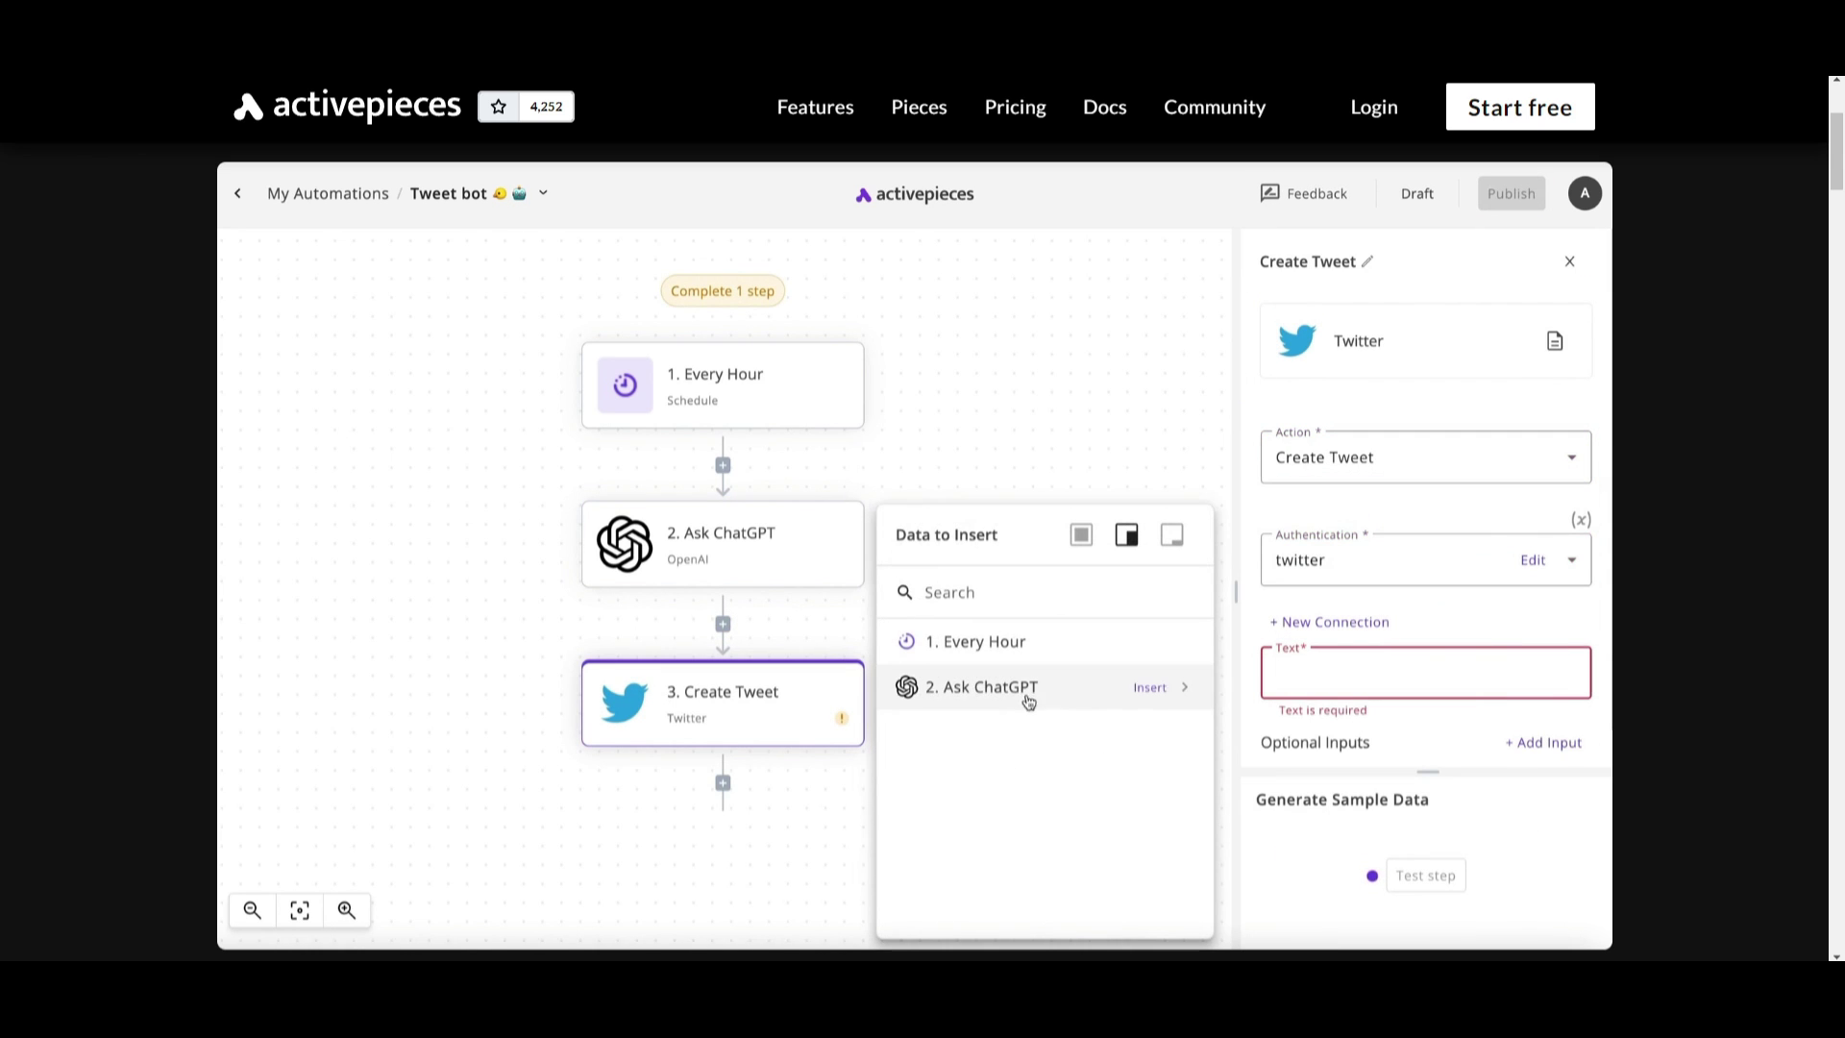
left_click(1148, 691)
left_click(1142, 459)
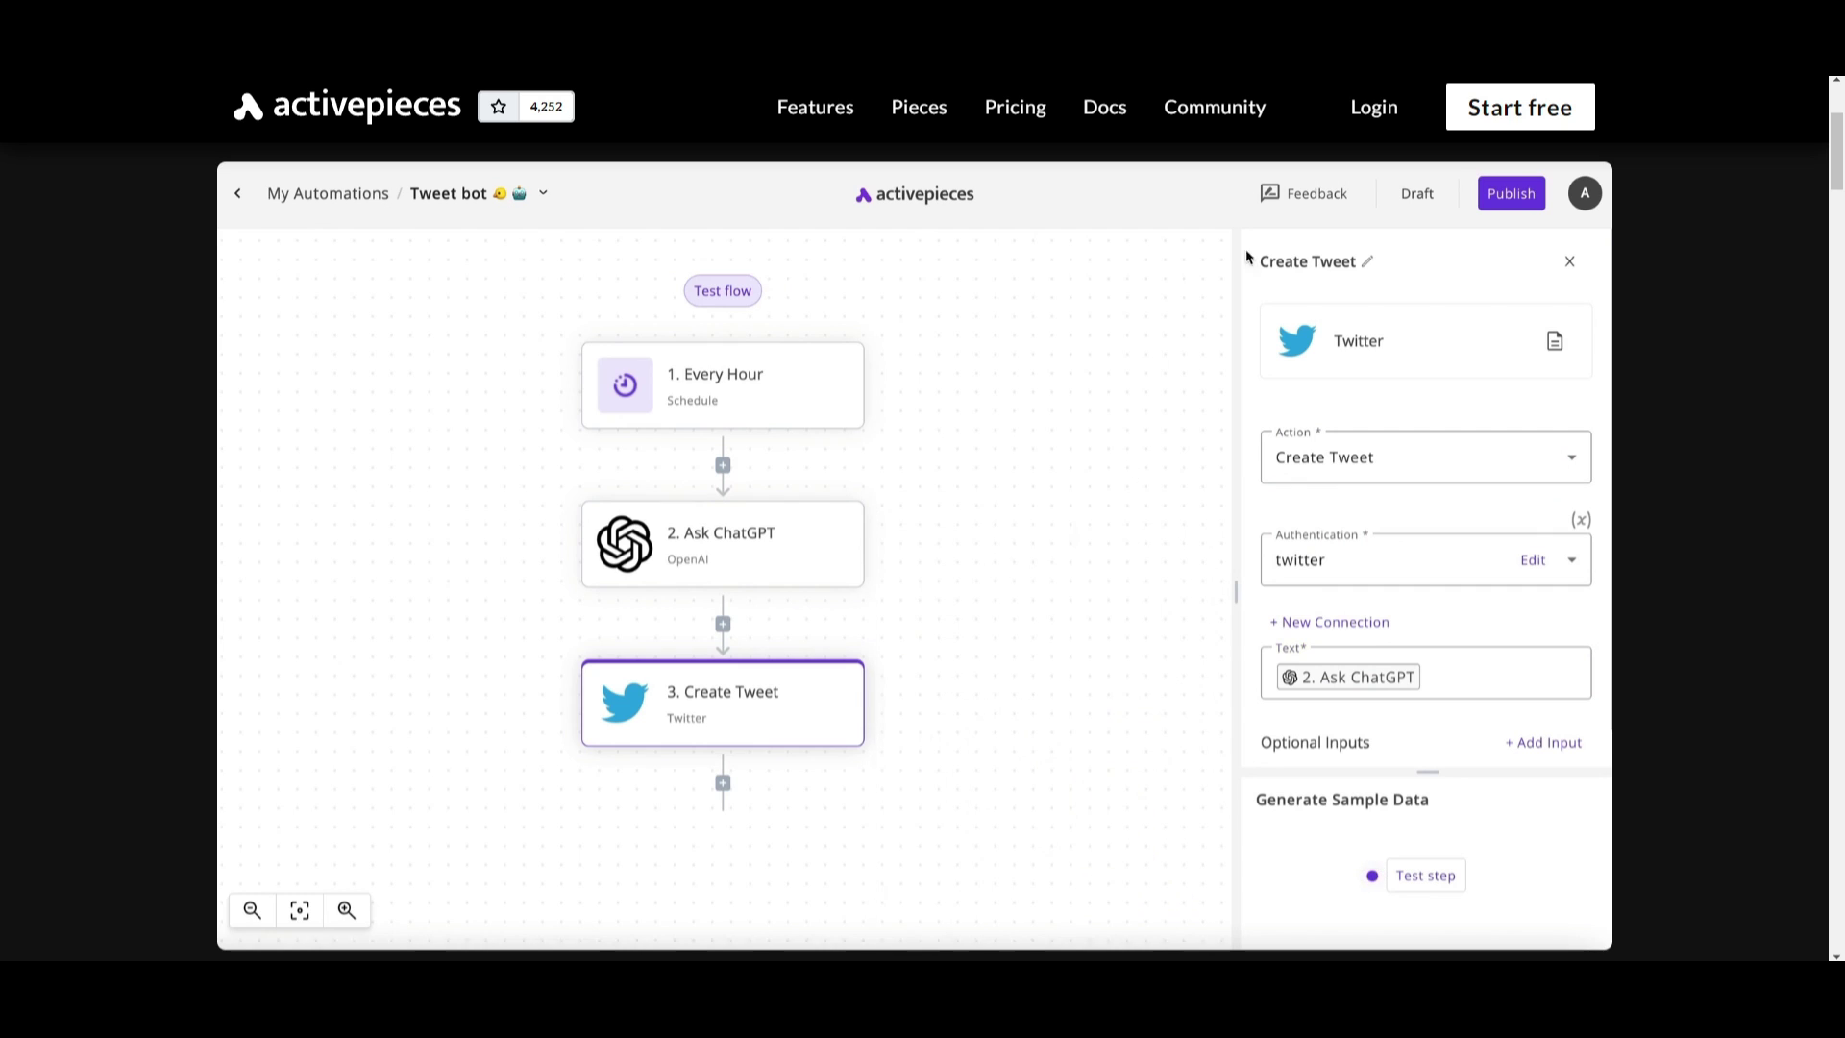
Step: Publish the flow, then give the new flow a Schedule trigger running Every Hour
left_click(1510, 193)
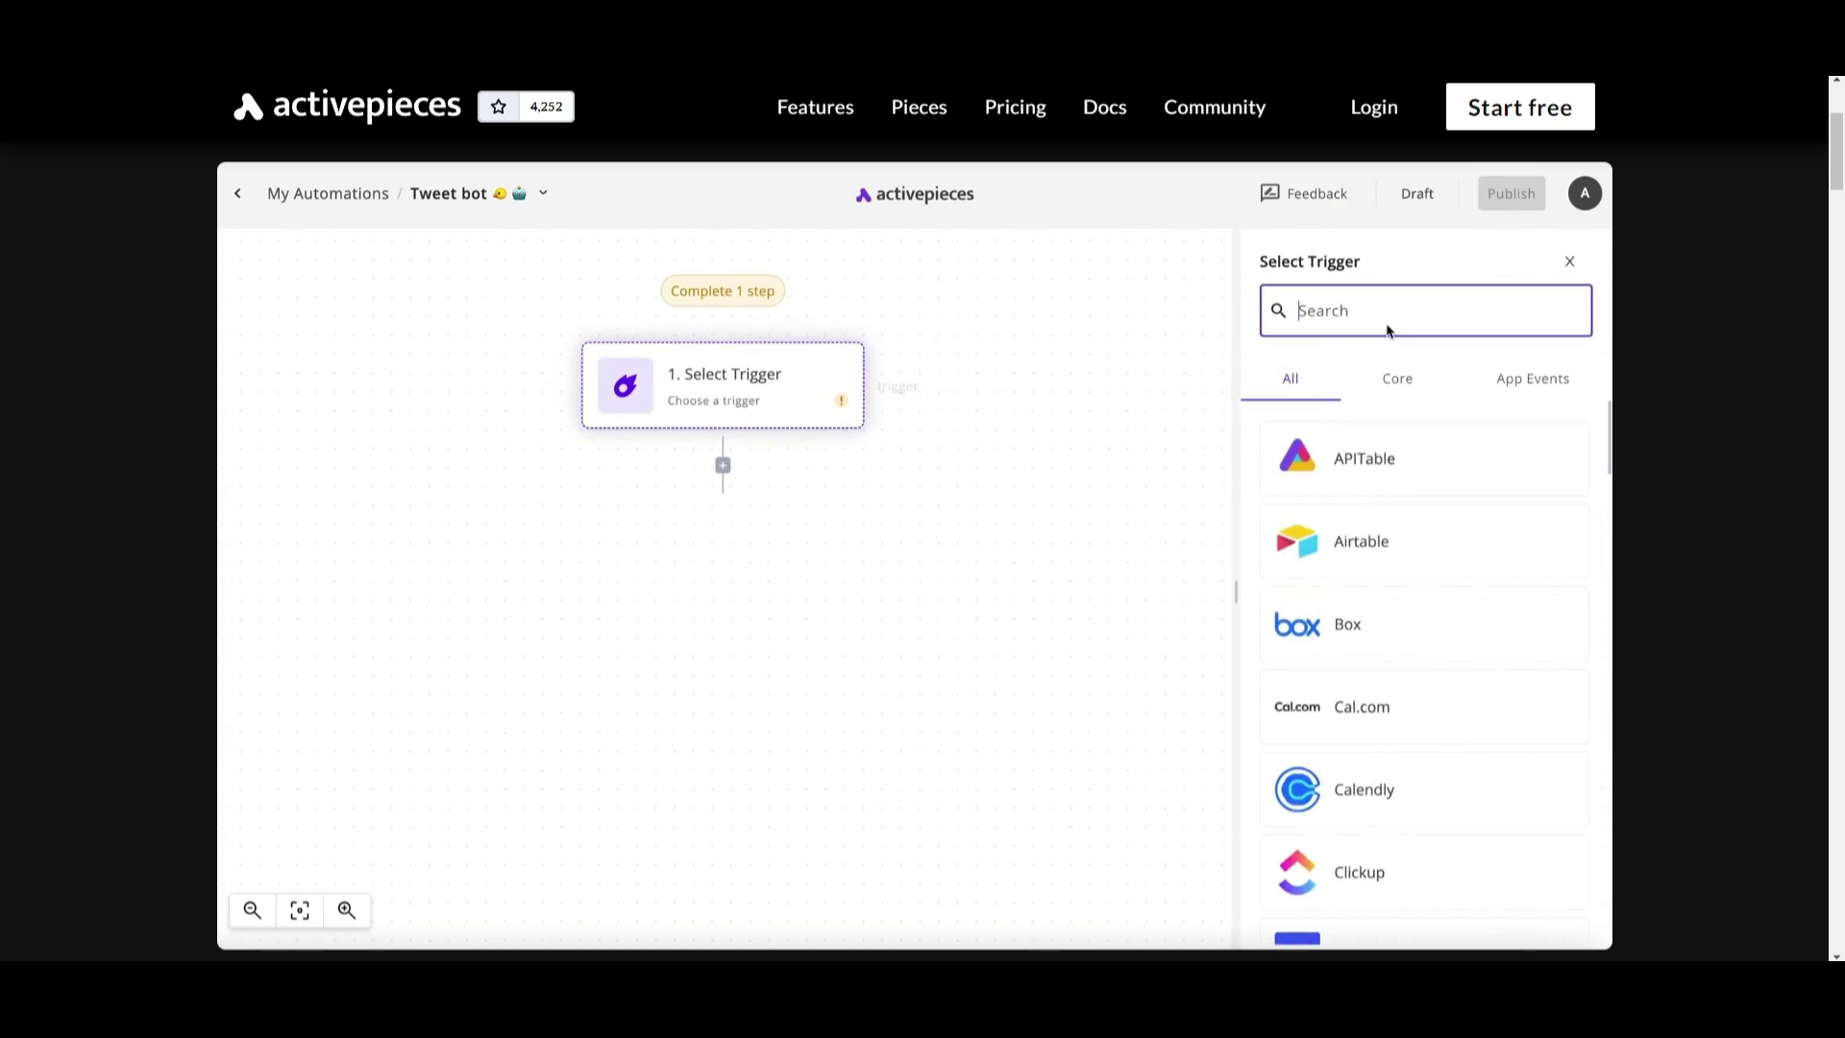
left_click(1396, 375)
left_click(1346, 456)
left_click(1388, 479)
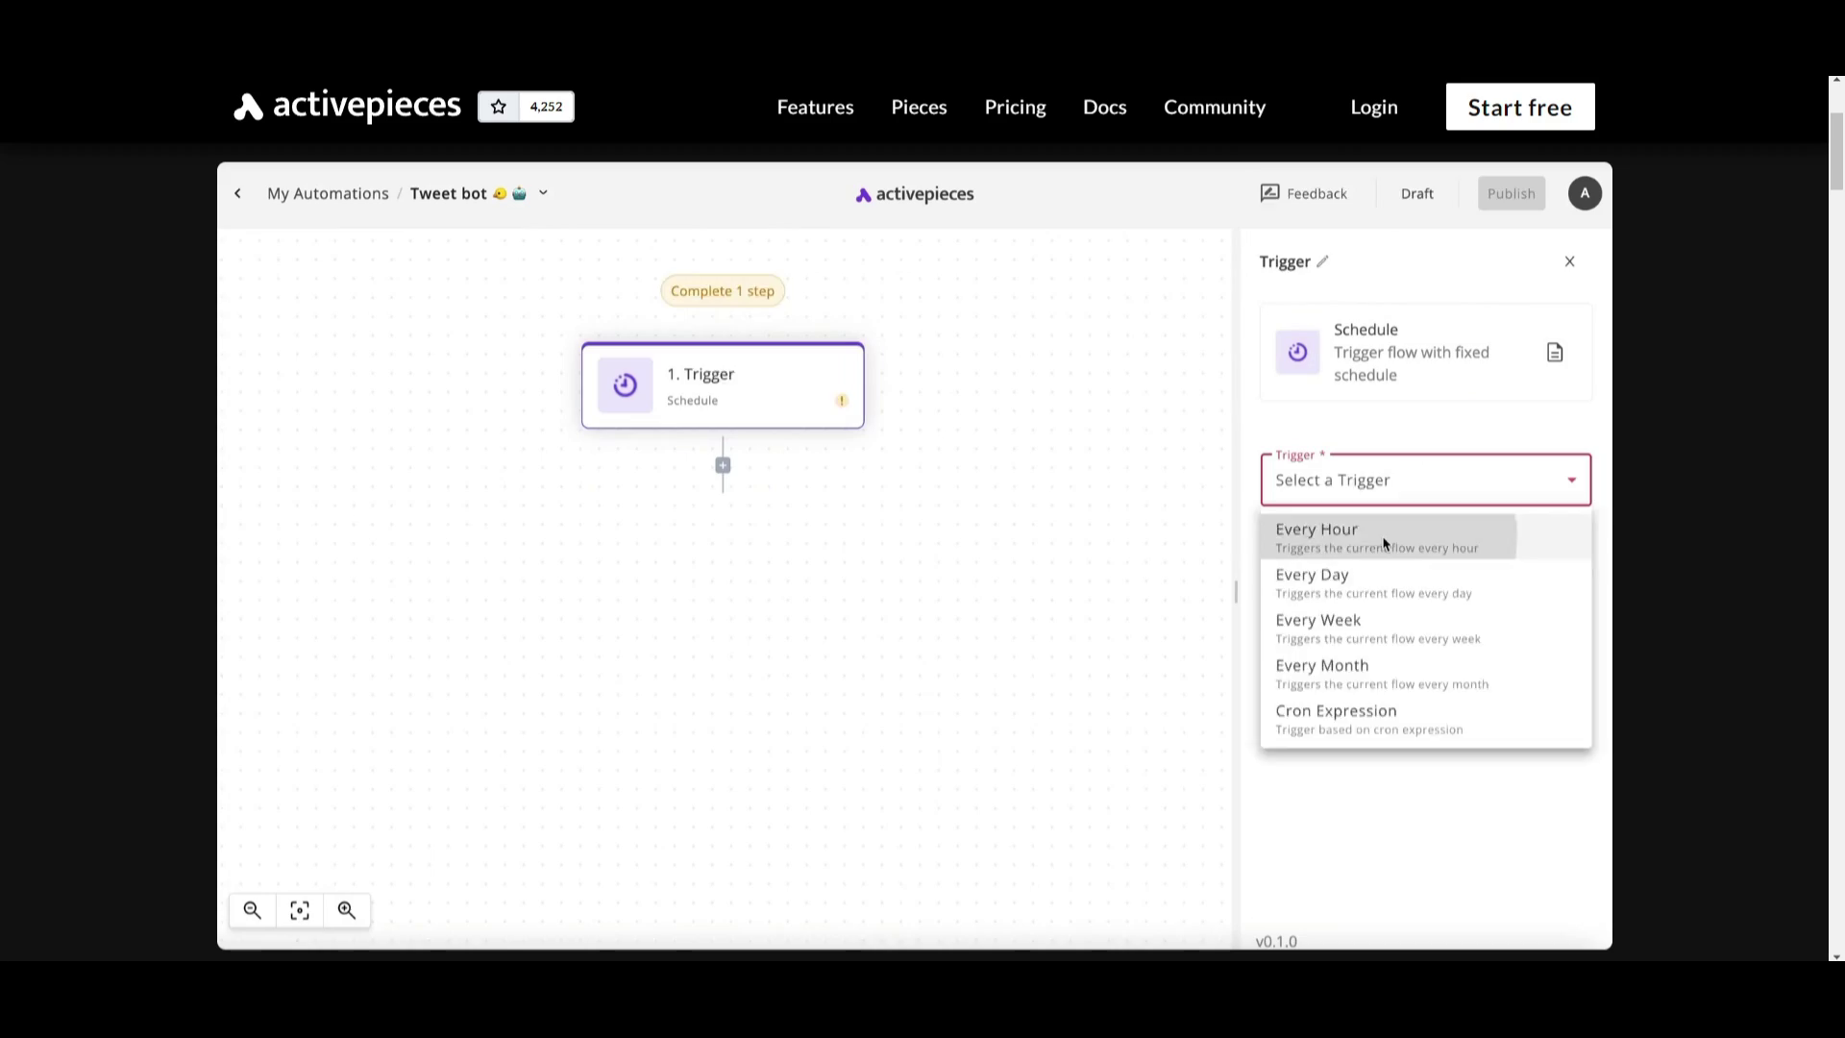
left_click(1384, 544)
Step: Add an OpenAI gpt-4-0613 step asking 'Write an engaging Tweet without quotation m' and test it
left_click(723, 465)
type("chat")
left_click(1451, 469)
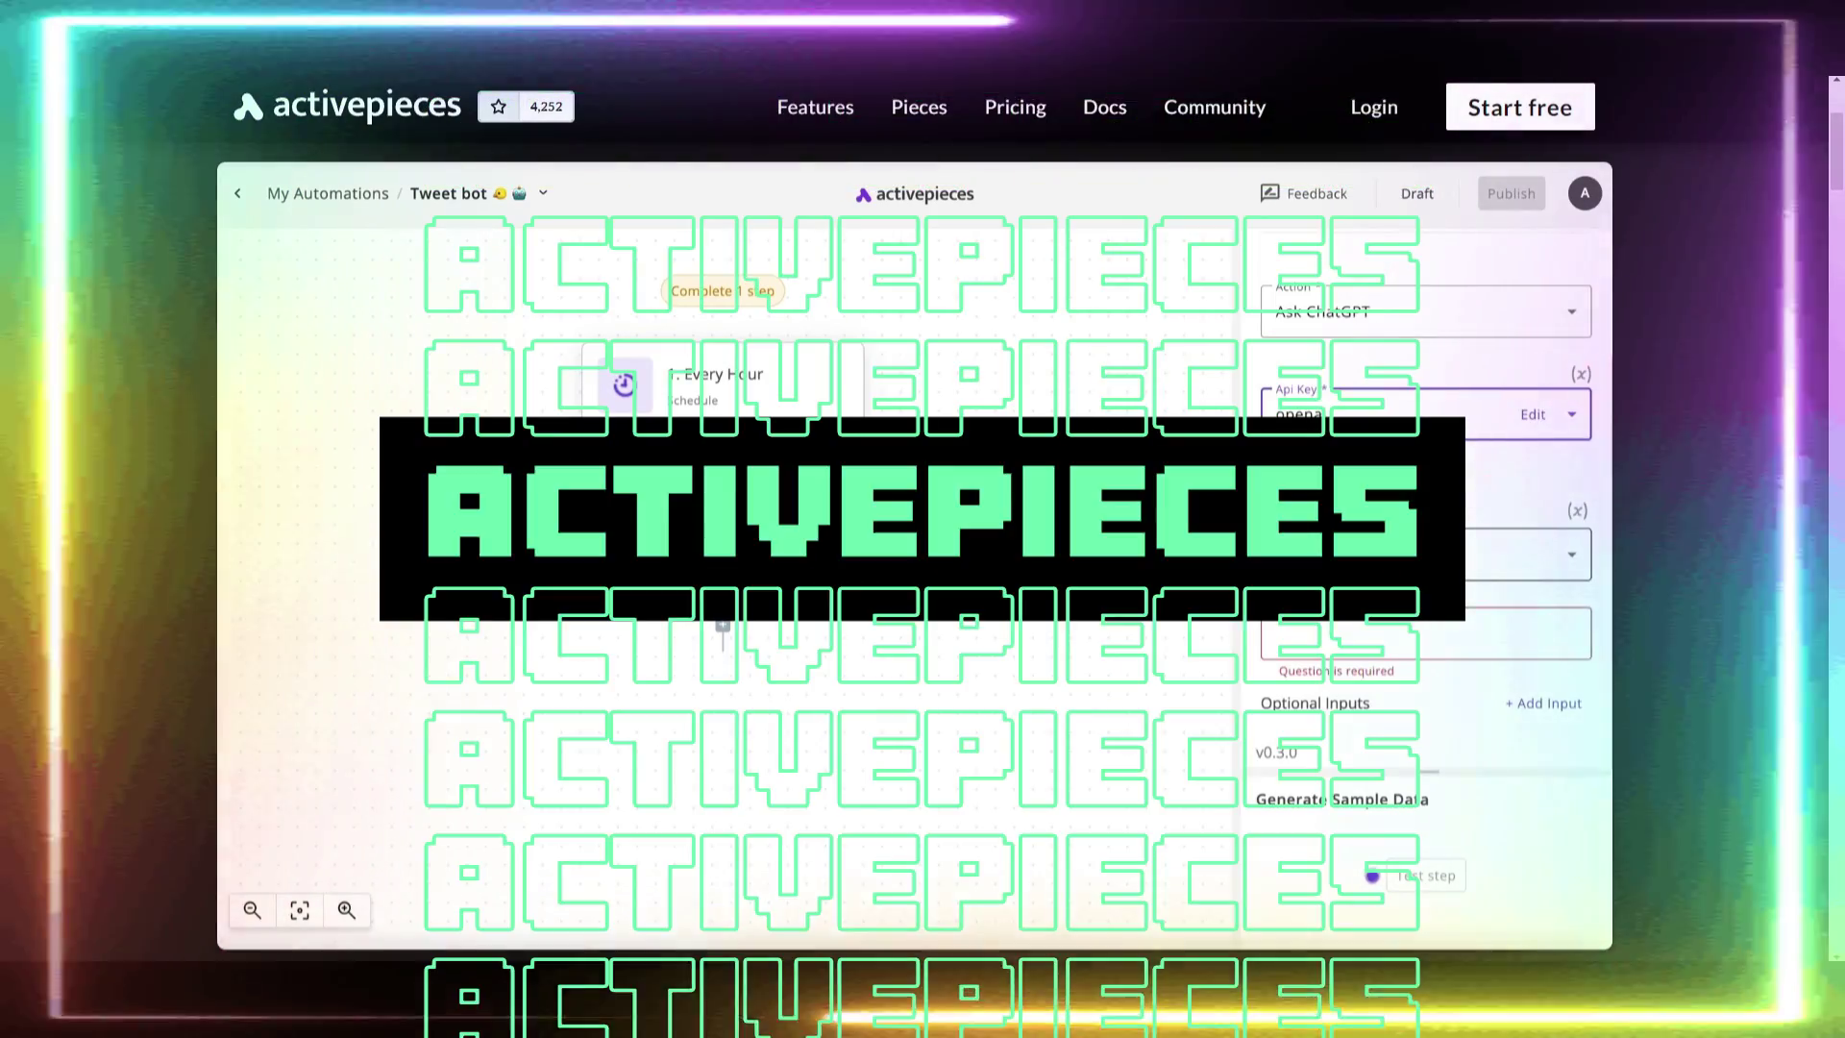
left_click(1422, 555)
scroll(1422, 692, "down", 3)
left_click(1413, 799)
left_click(1392, 646)
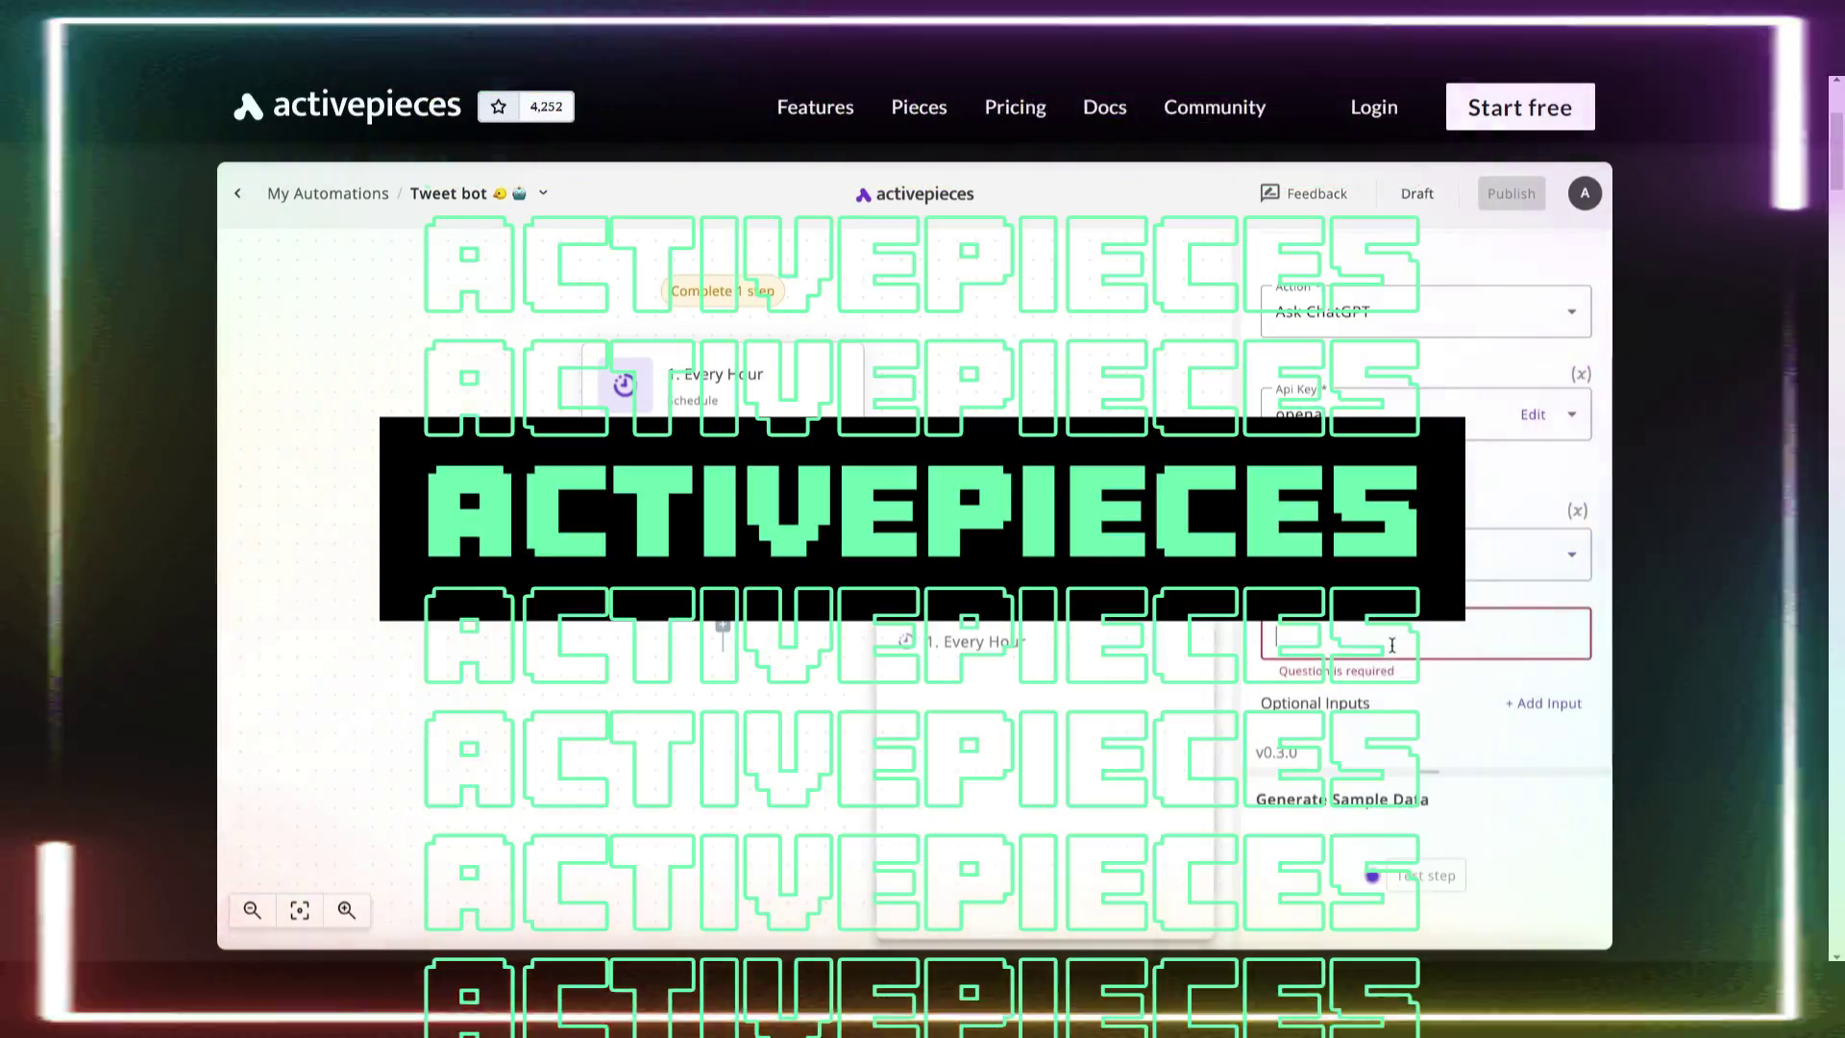
type("Write an engagin")
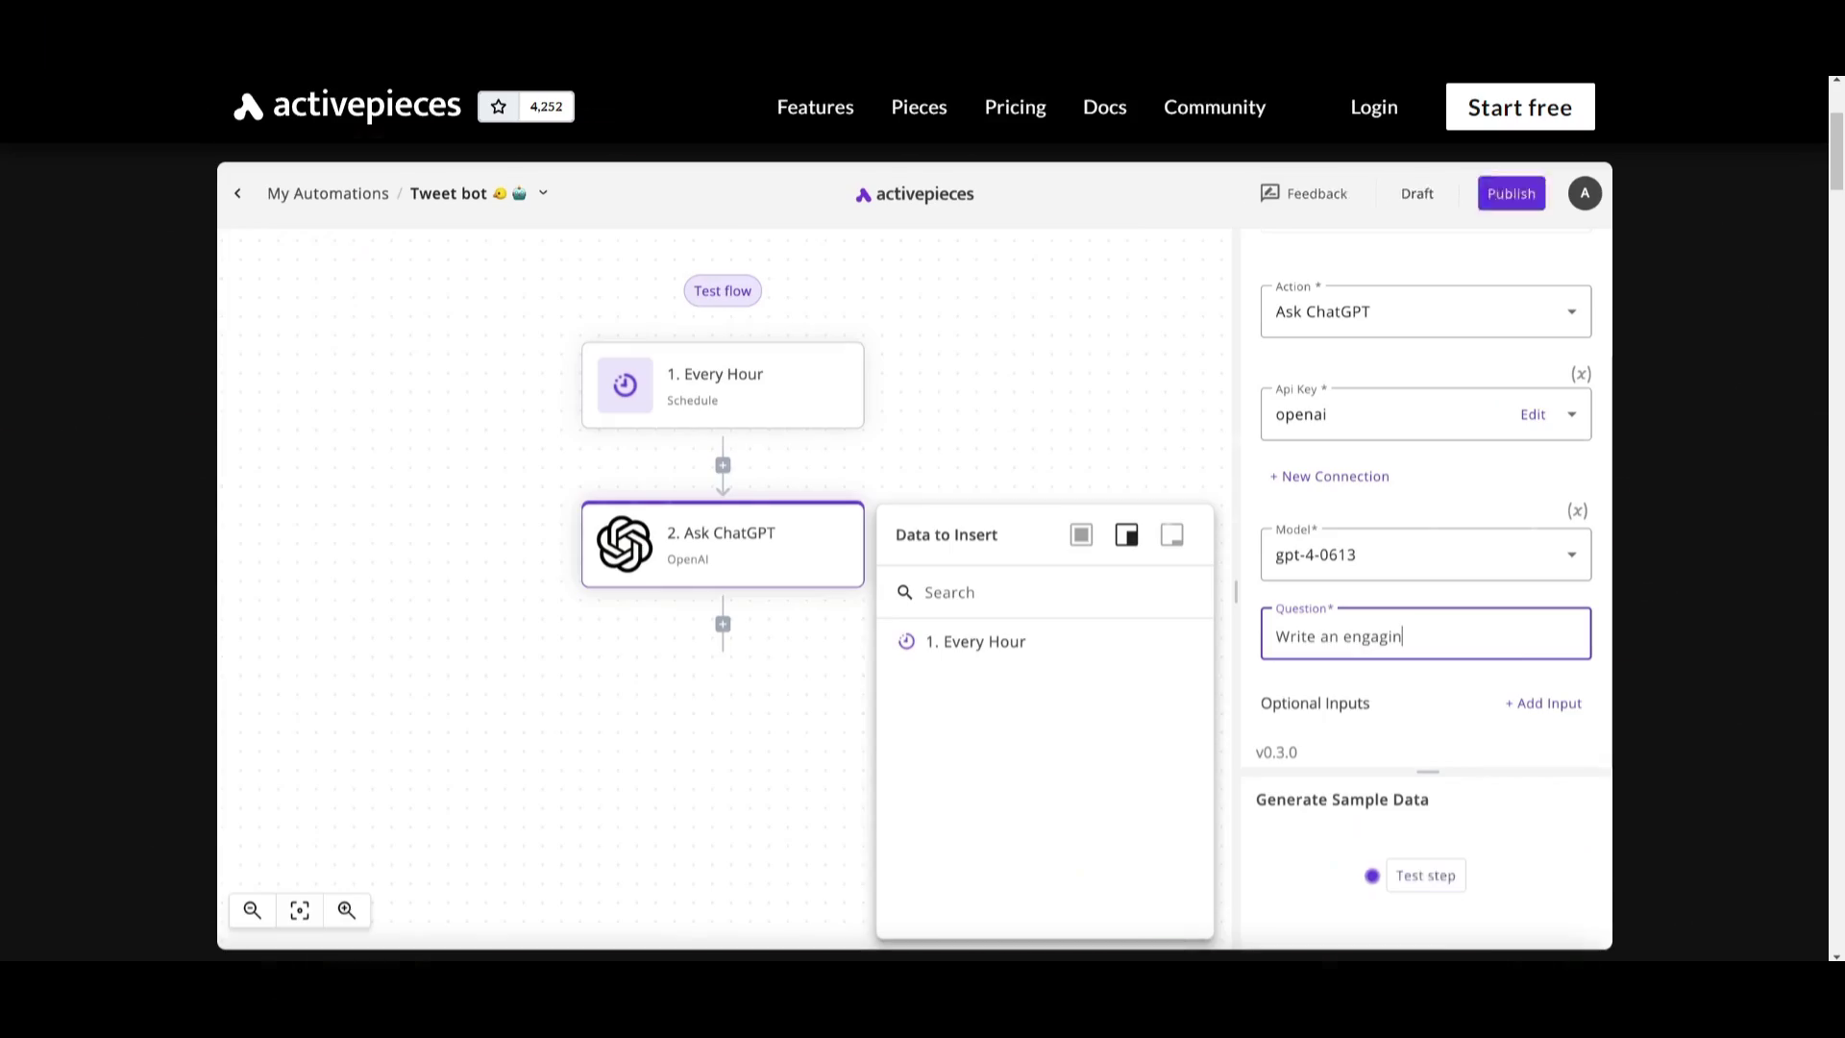
type("g Tweet without quotation marks")
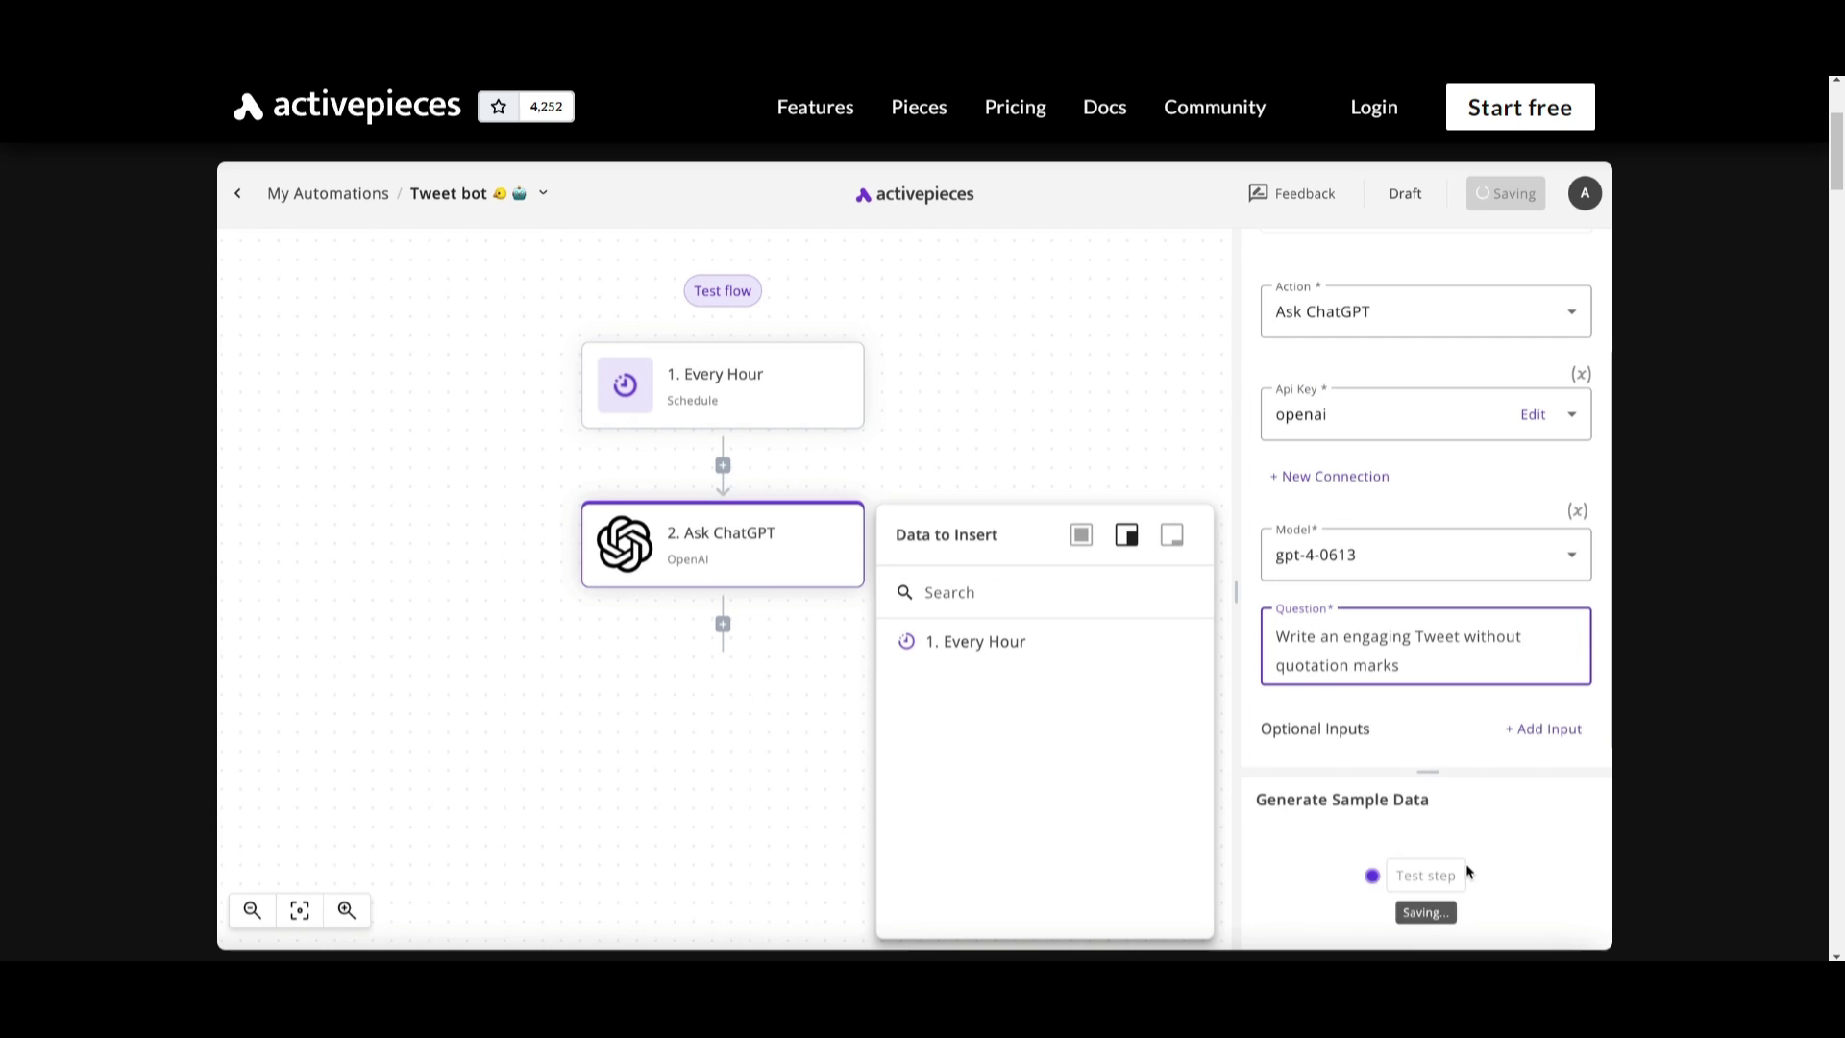
left_click(1432, 874)
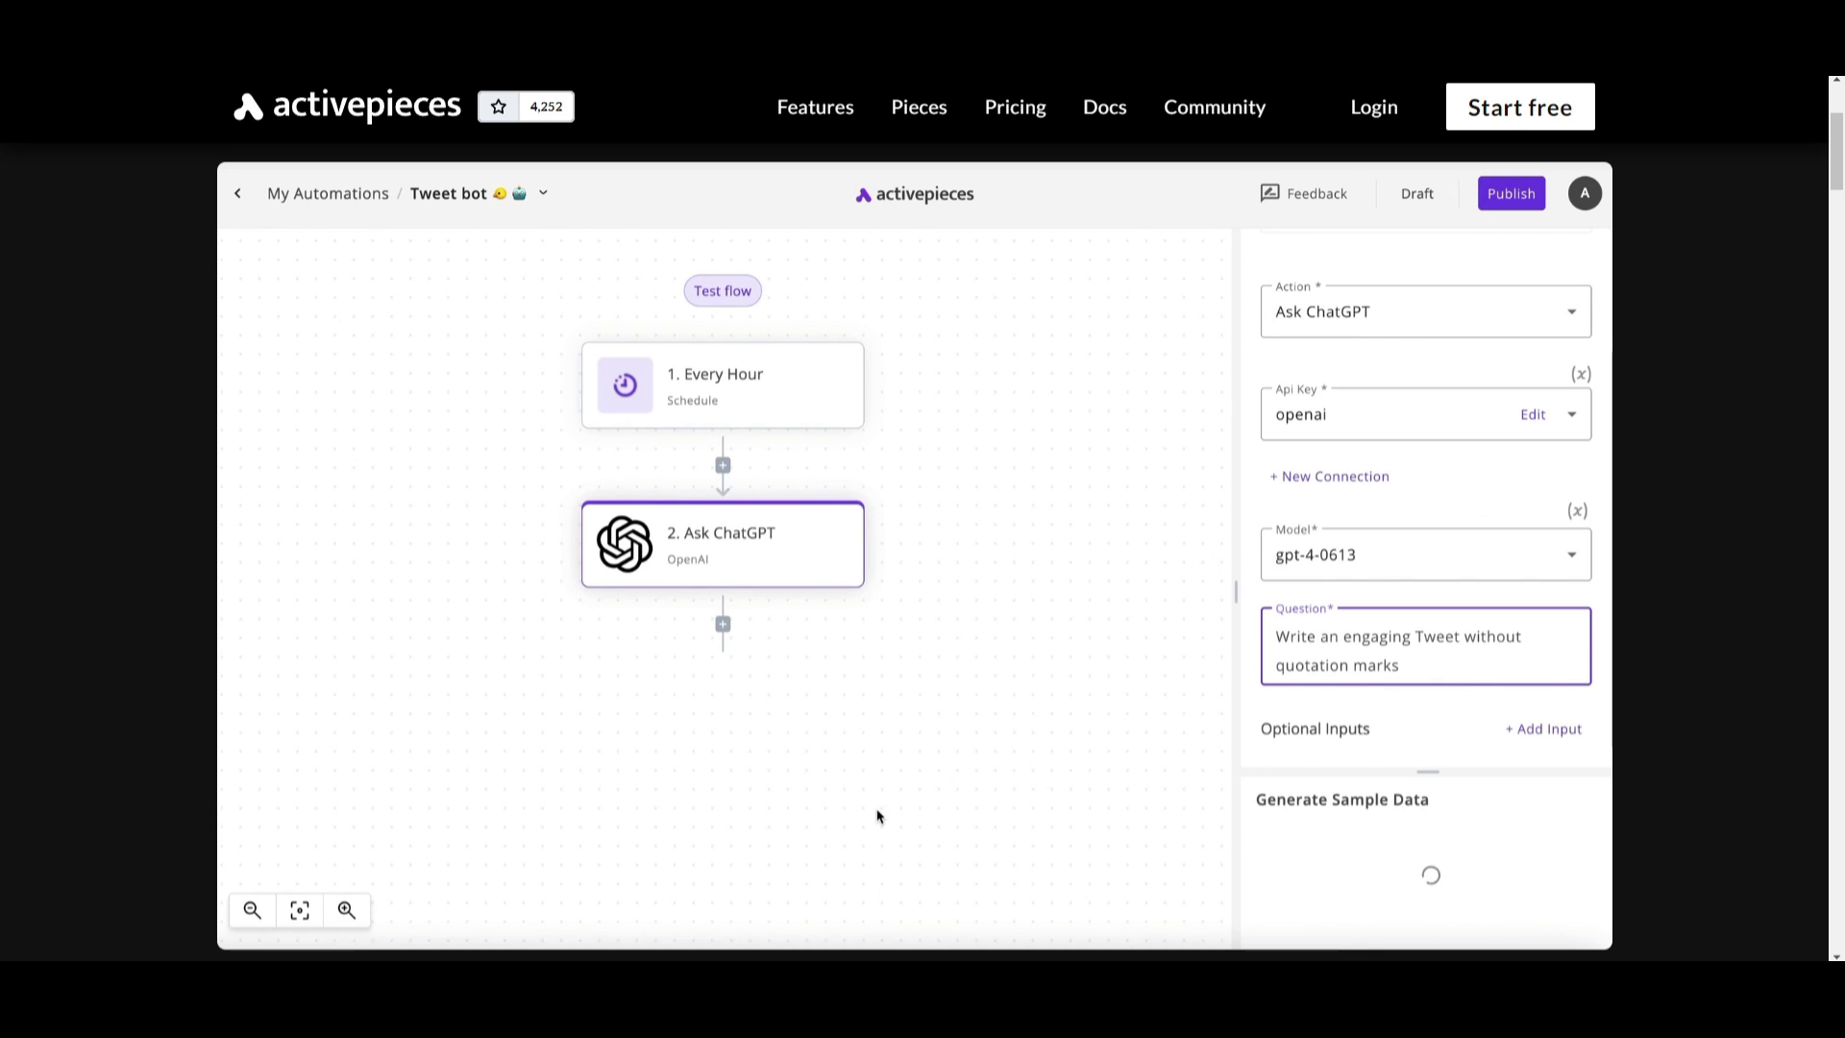
left_click(723, 625)
type("twi")
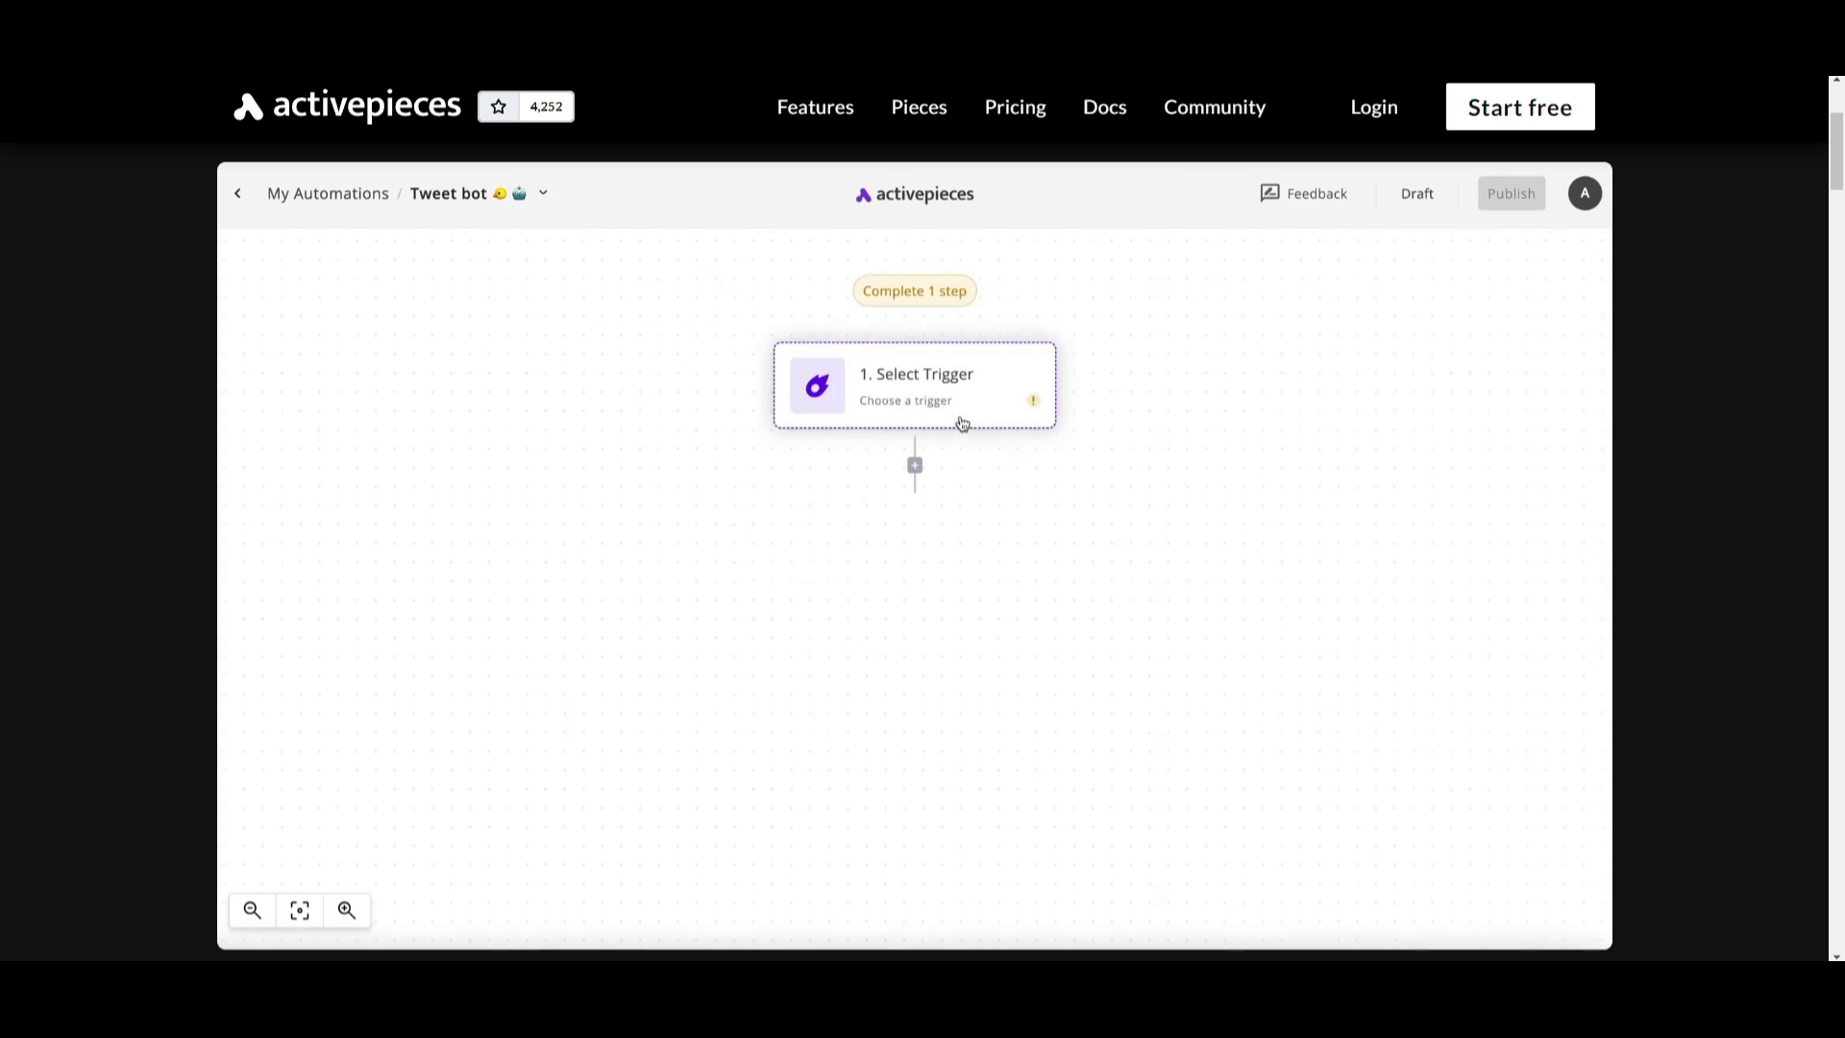
Step: Set the new flow's trigger to Schedule, running Every Hour
left_click(960, 418)
left_click(1396, 375)
left_click(1384, 459)
left_click(1387, 487)
left_click(1388, 536)
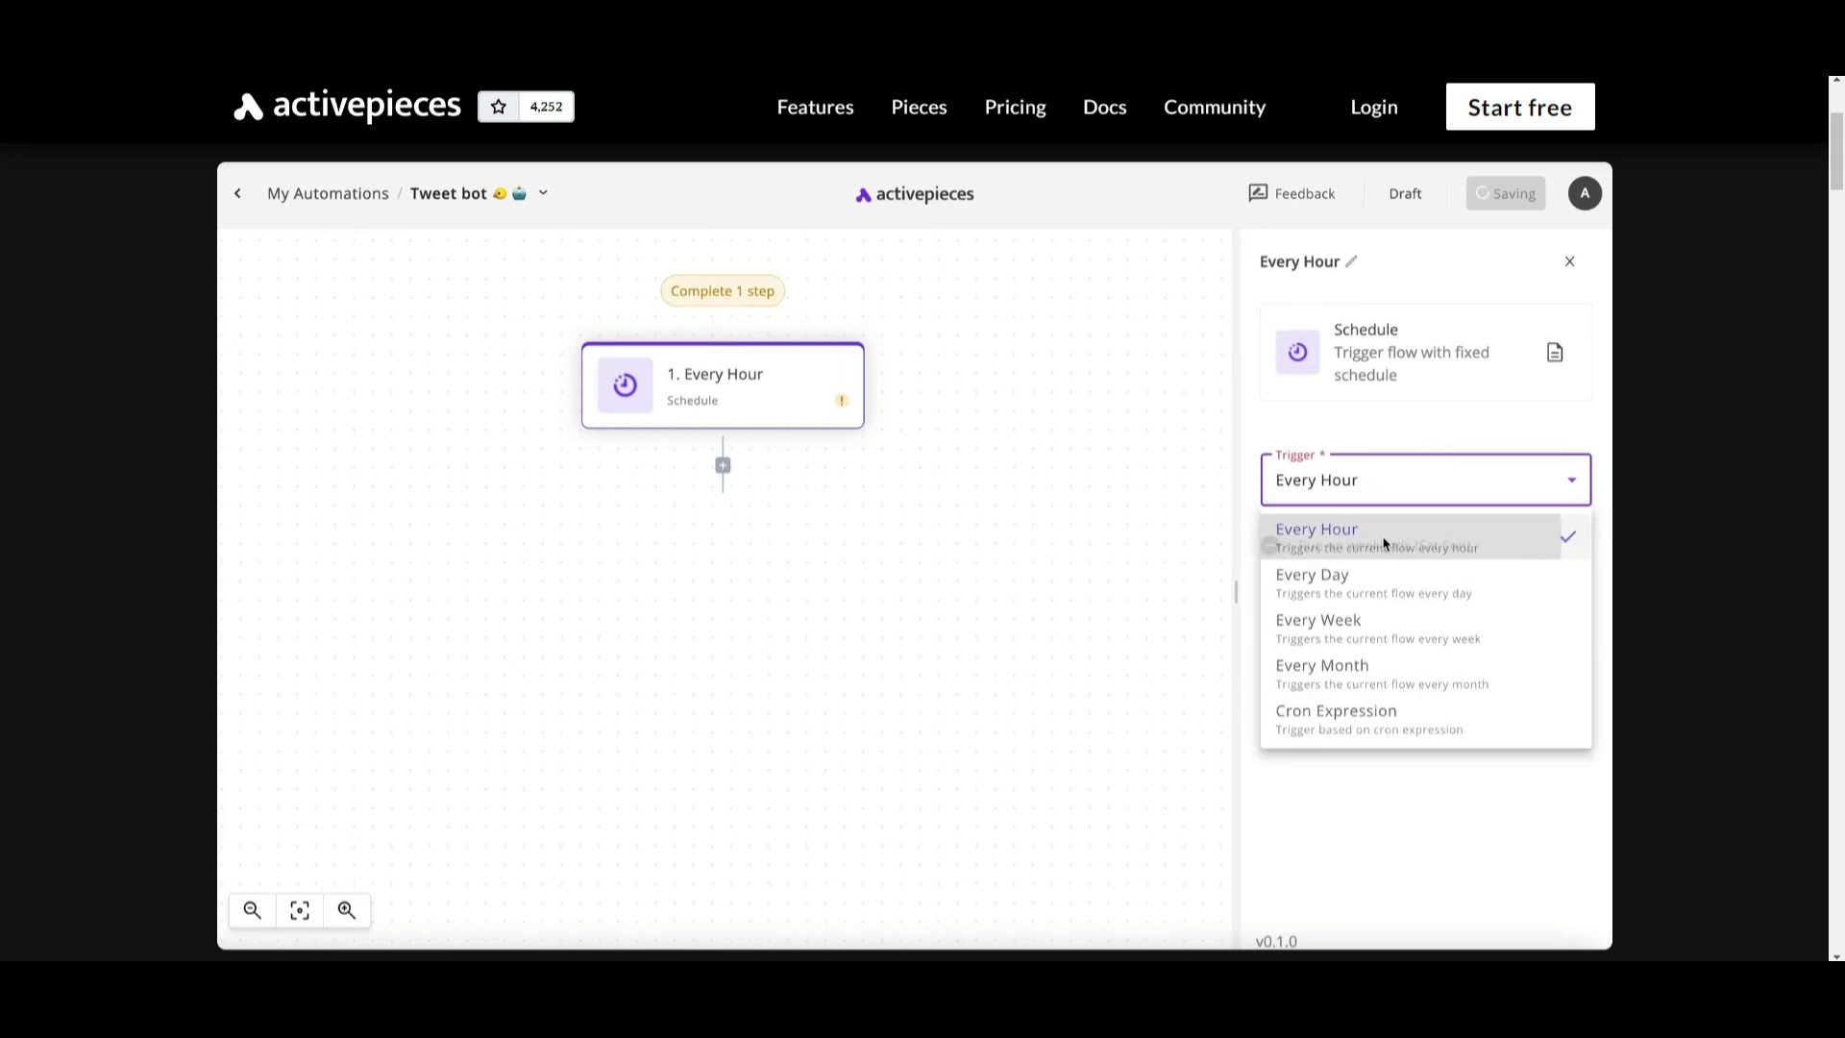
Step: Add an OpenAI Ask ChatGPT step using the openai connection
left_click(723, 465)
type("cha")
left_click(1442, 461)
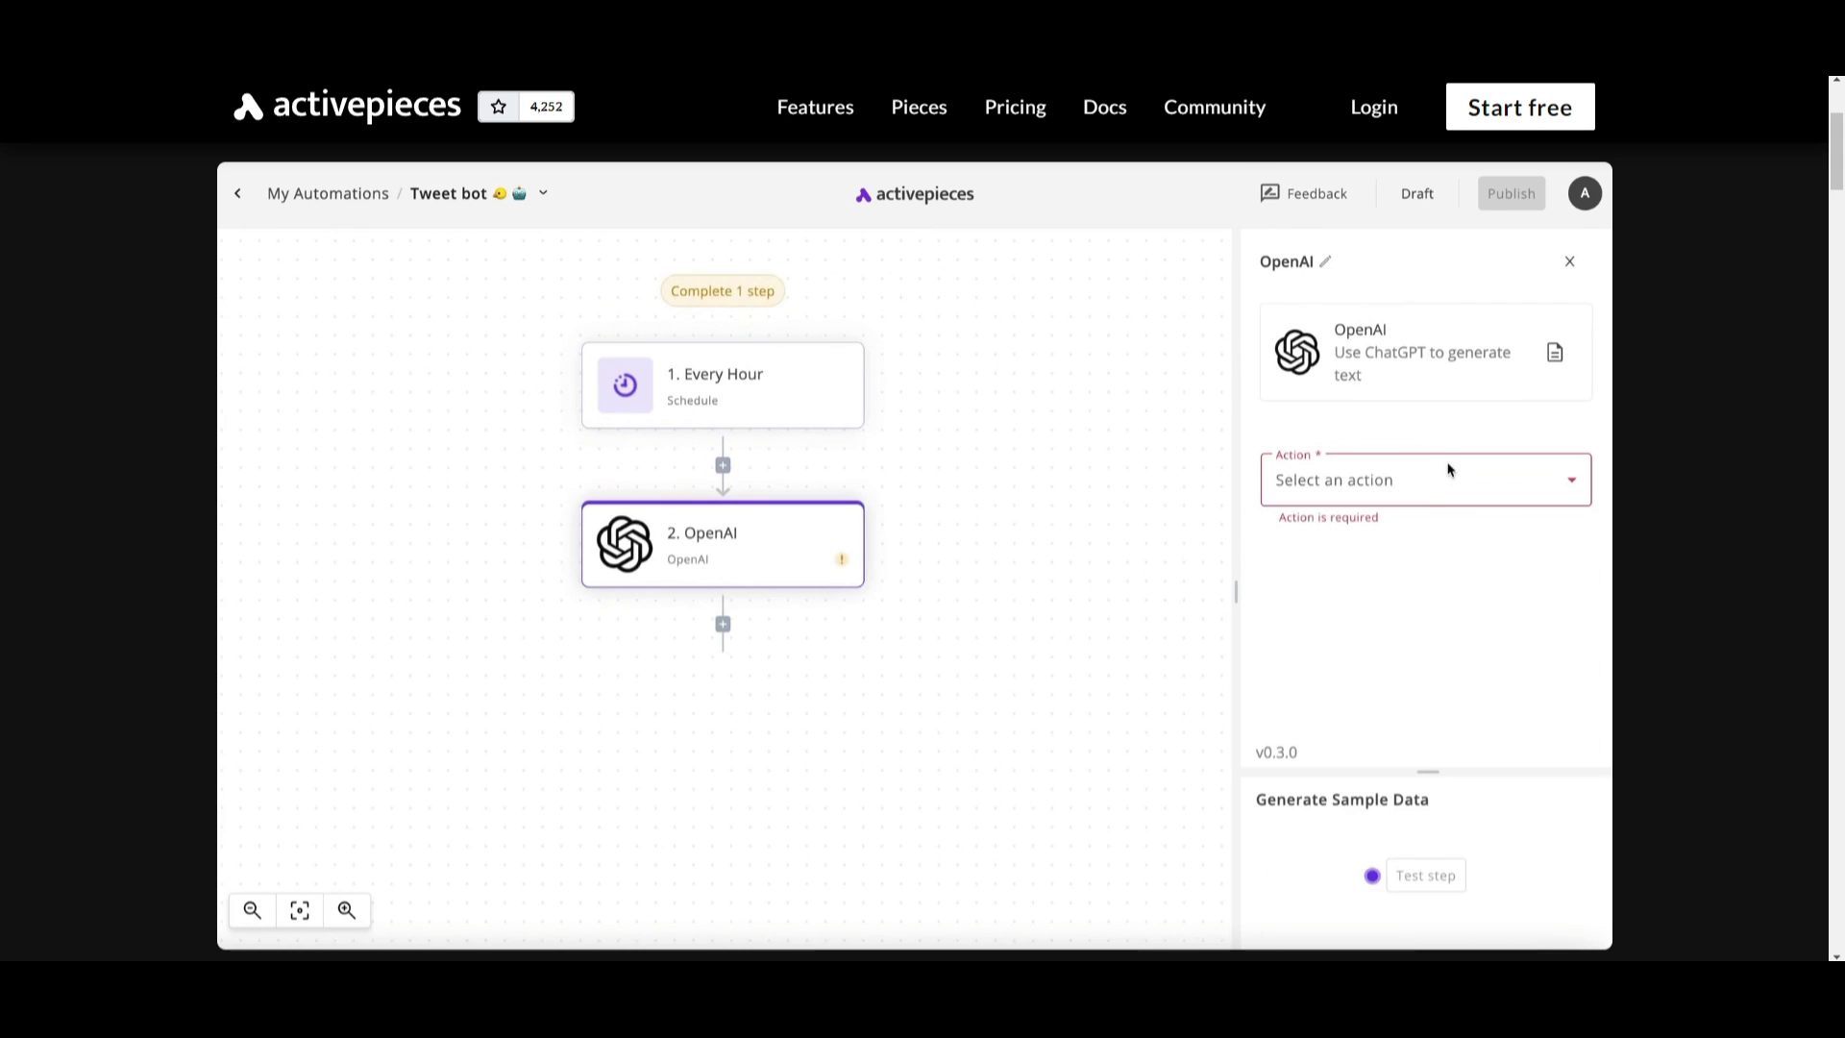
left_click(1442, 476)
left_click(1413, 534)
left_click(1401, 596)
left_click(1400, 634)
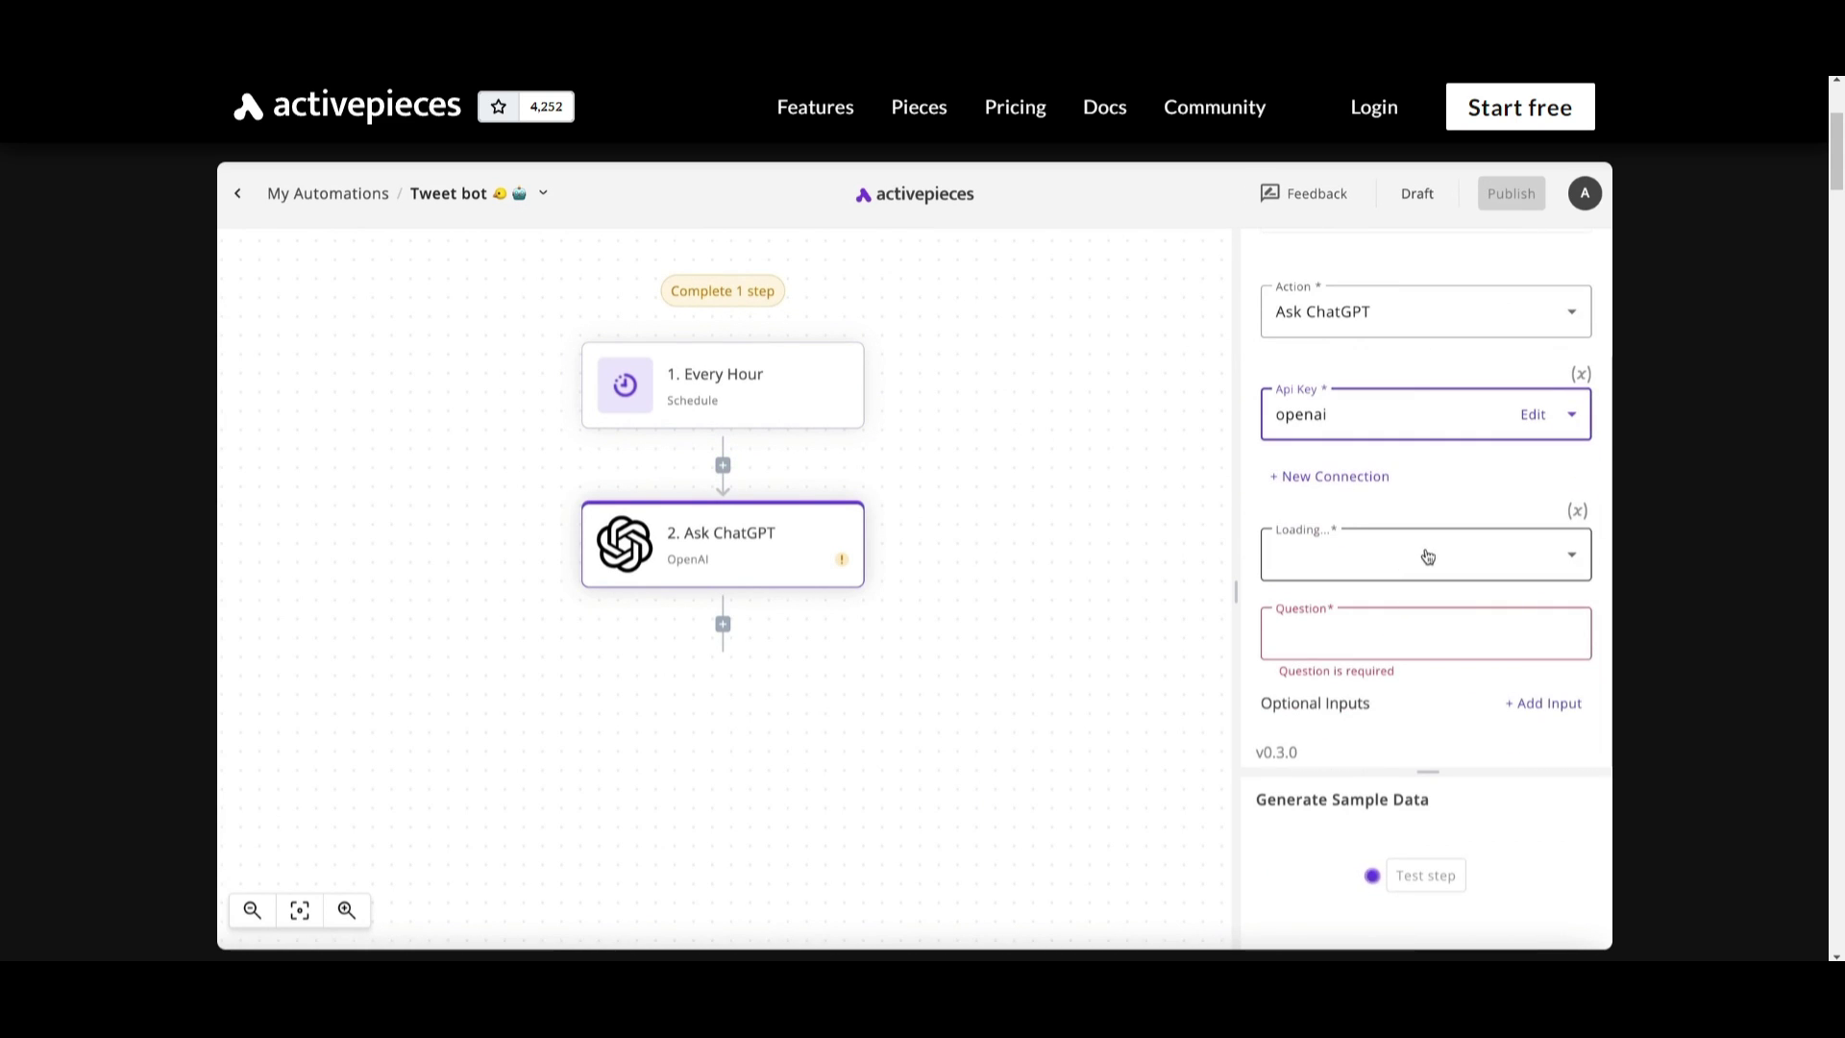
Step: Use gpt-4-0613 with the question 'Write an engaging Tweet without quotation marks' and test the step
left_click(1422, 551)
type("gpt")
left_click(1397, 805)
left_click(1391, 636)
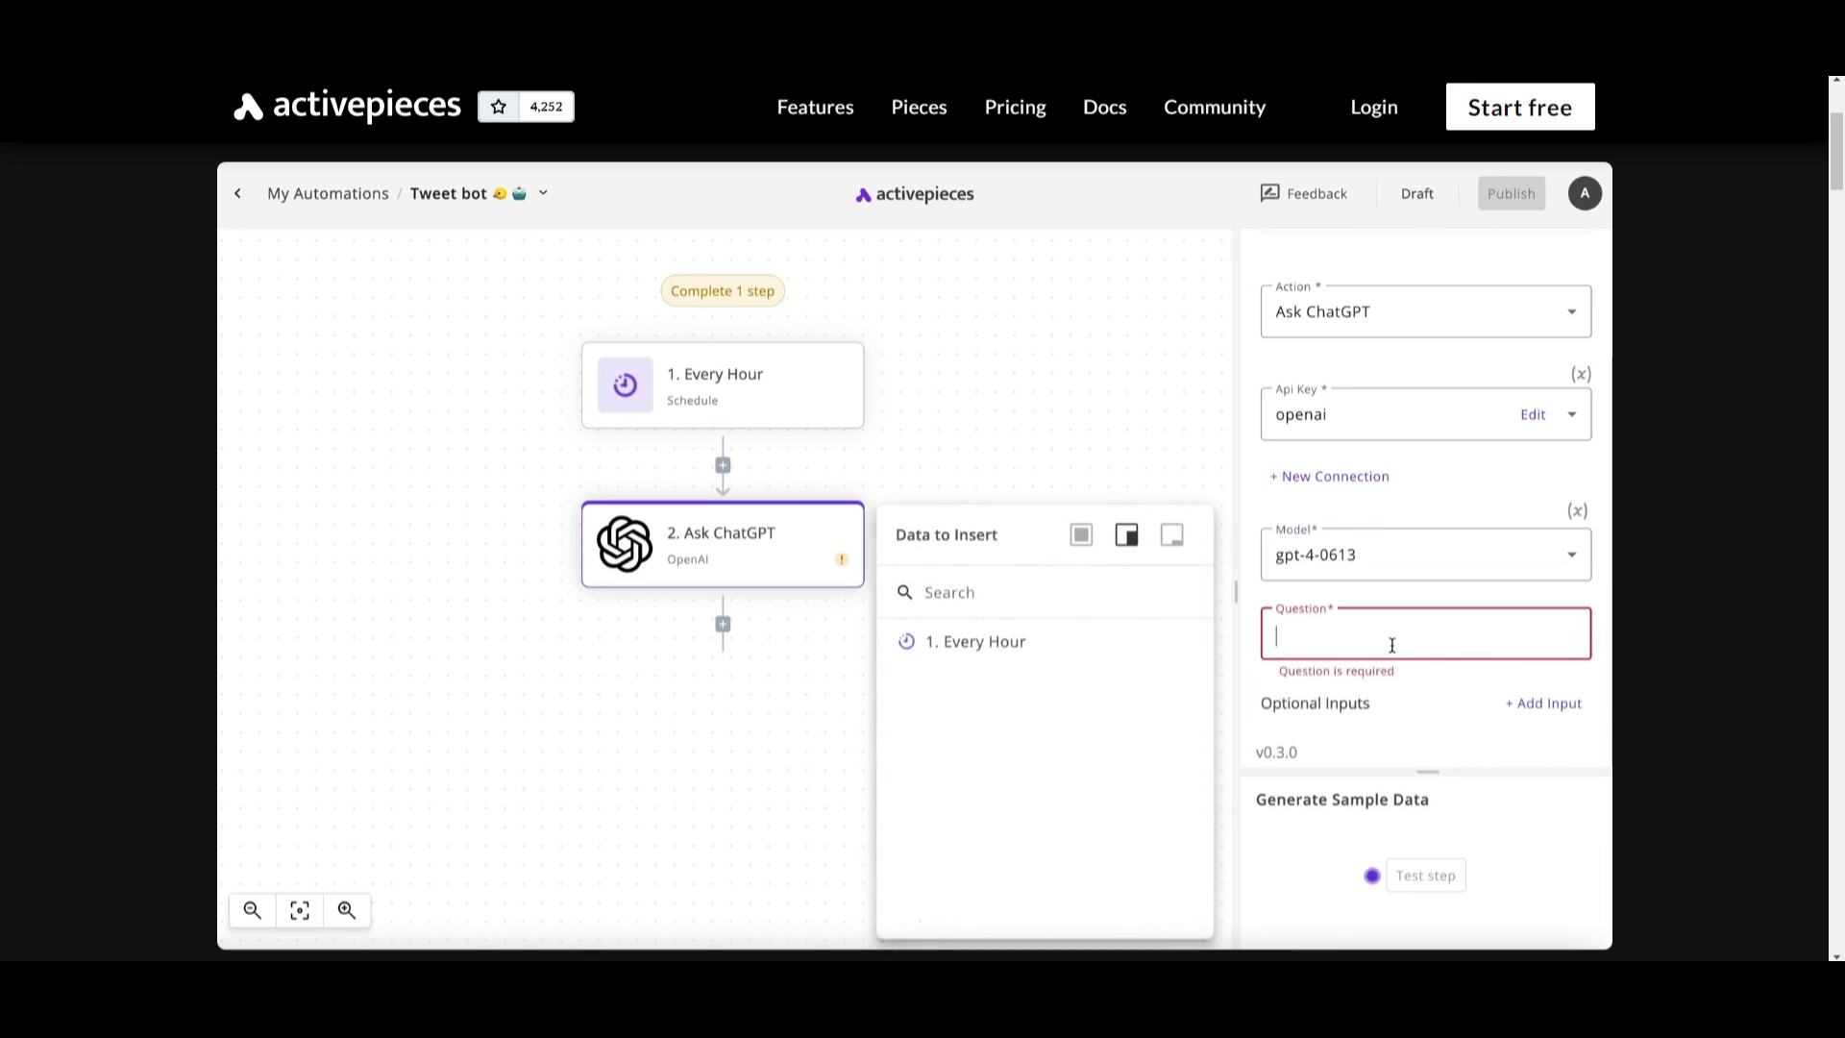
type("Write an engagin")
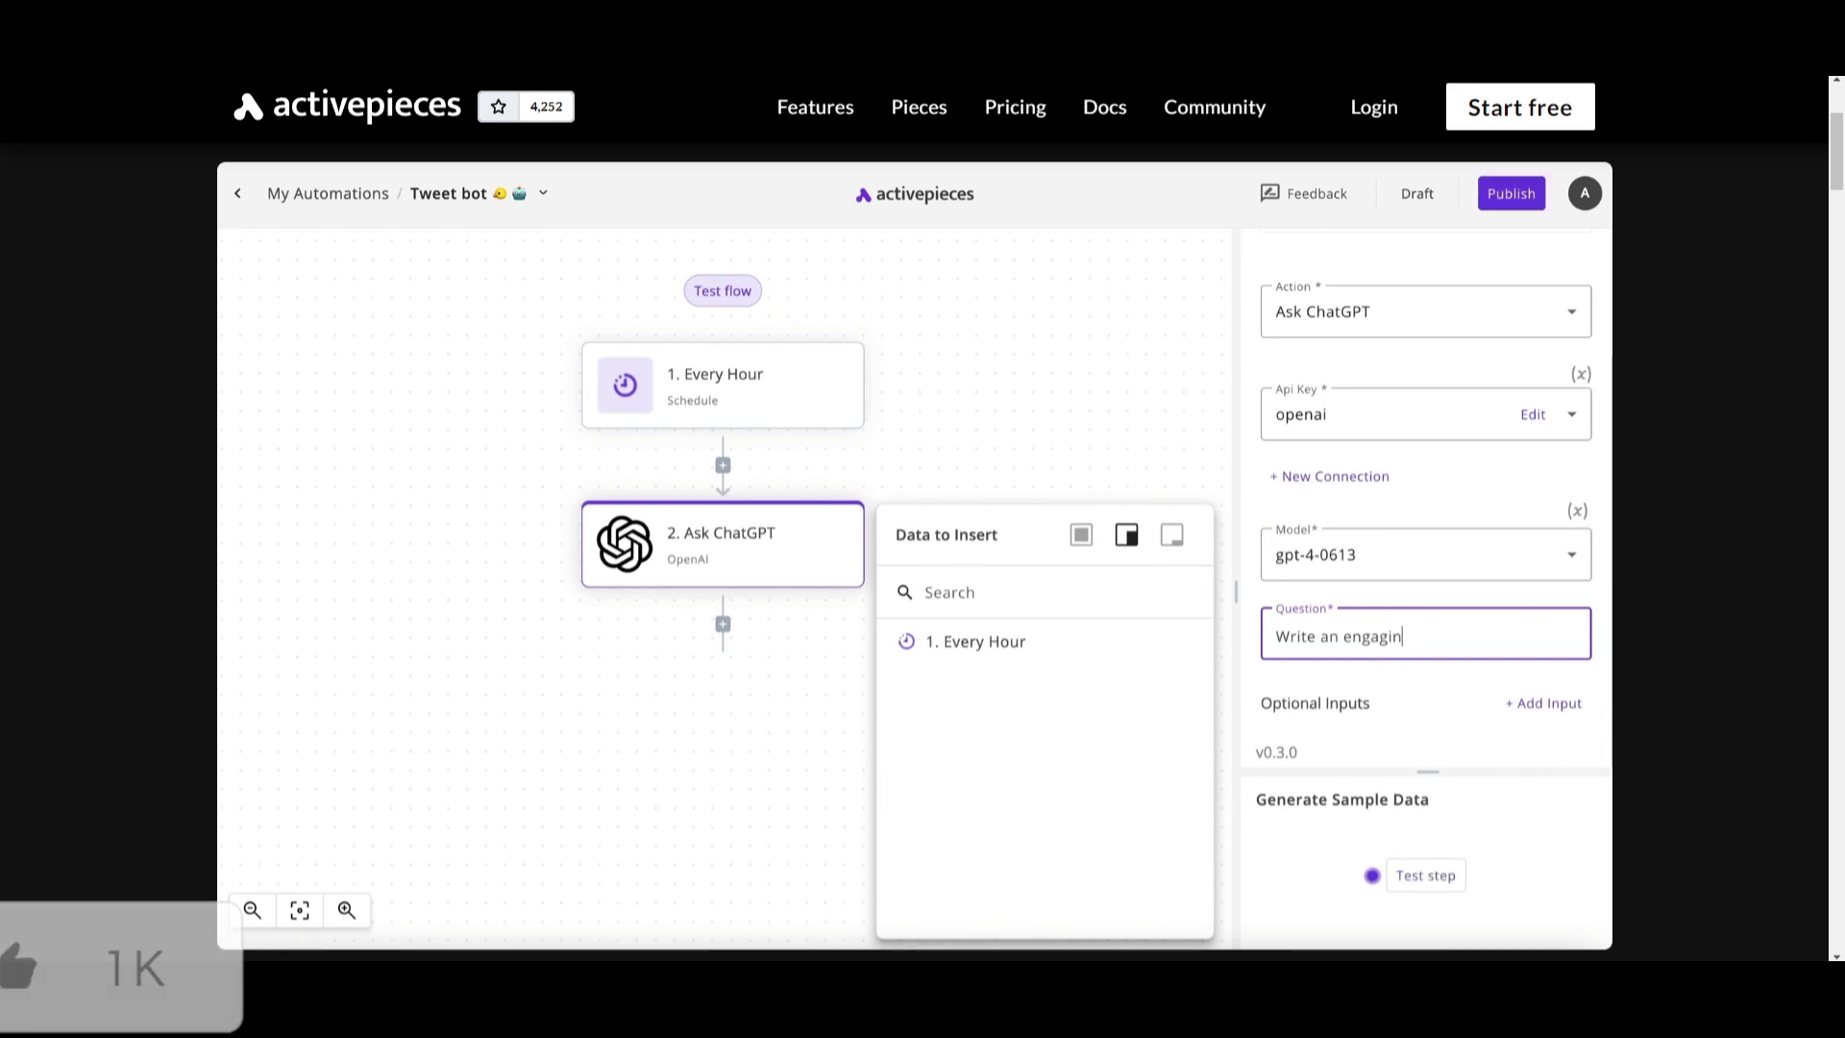
type("g Tweet without quotation marks")
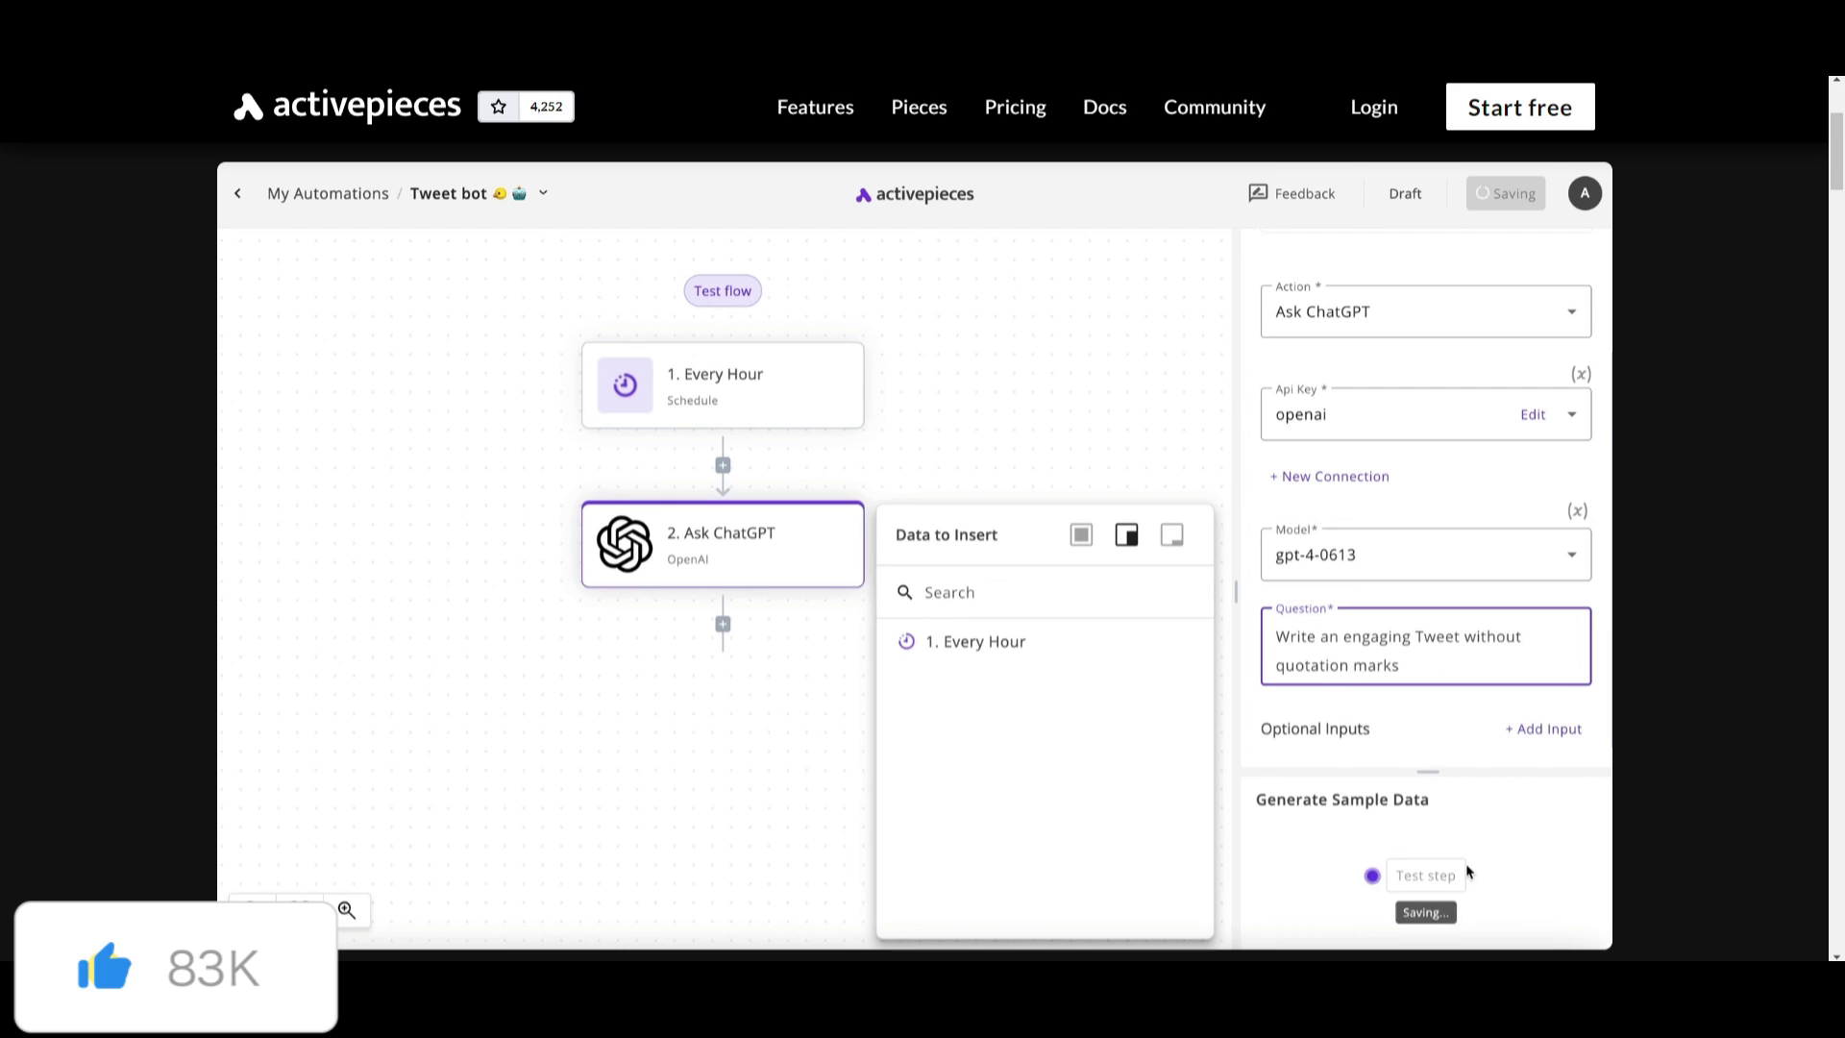
left_click(1432, 875)
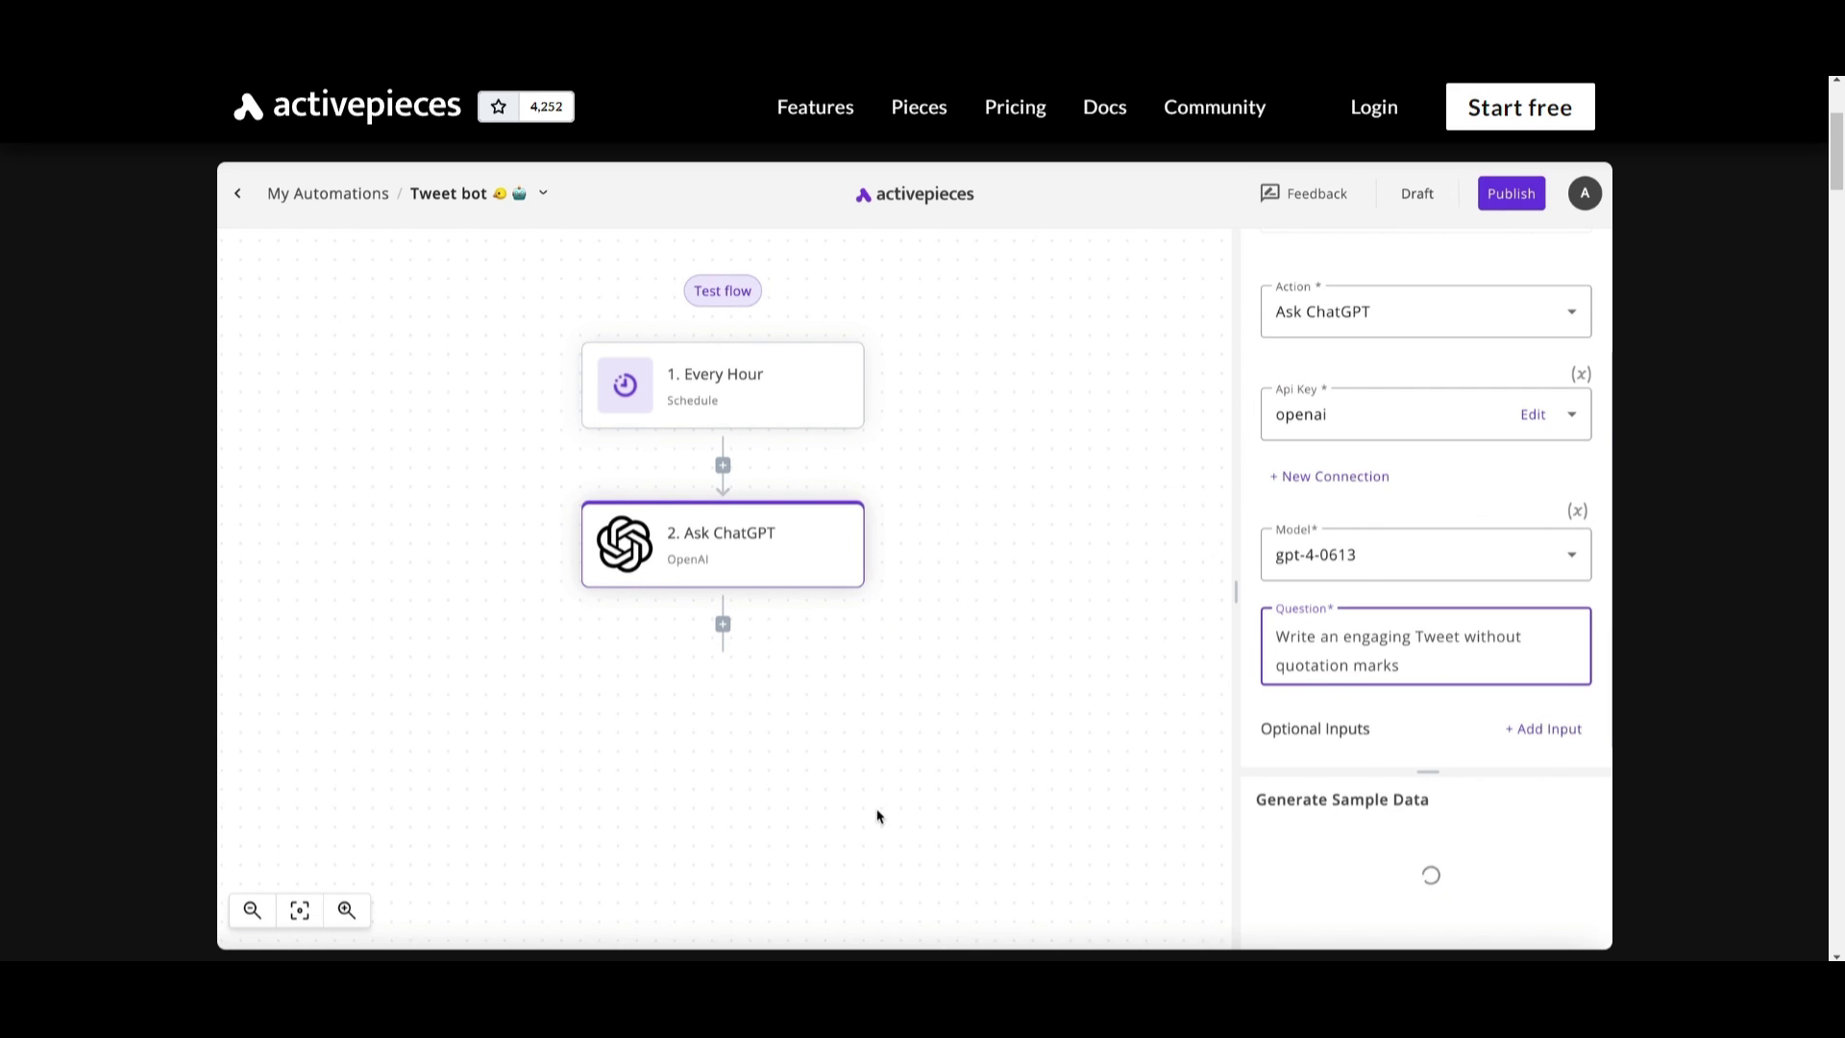
Step: Add a Twitter Create Tweet step using the twitter connection, with ChatGPT's answer as the text
left_click(721, 624)
type("twi")
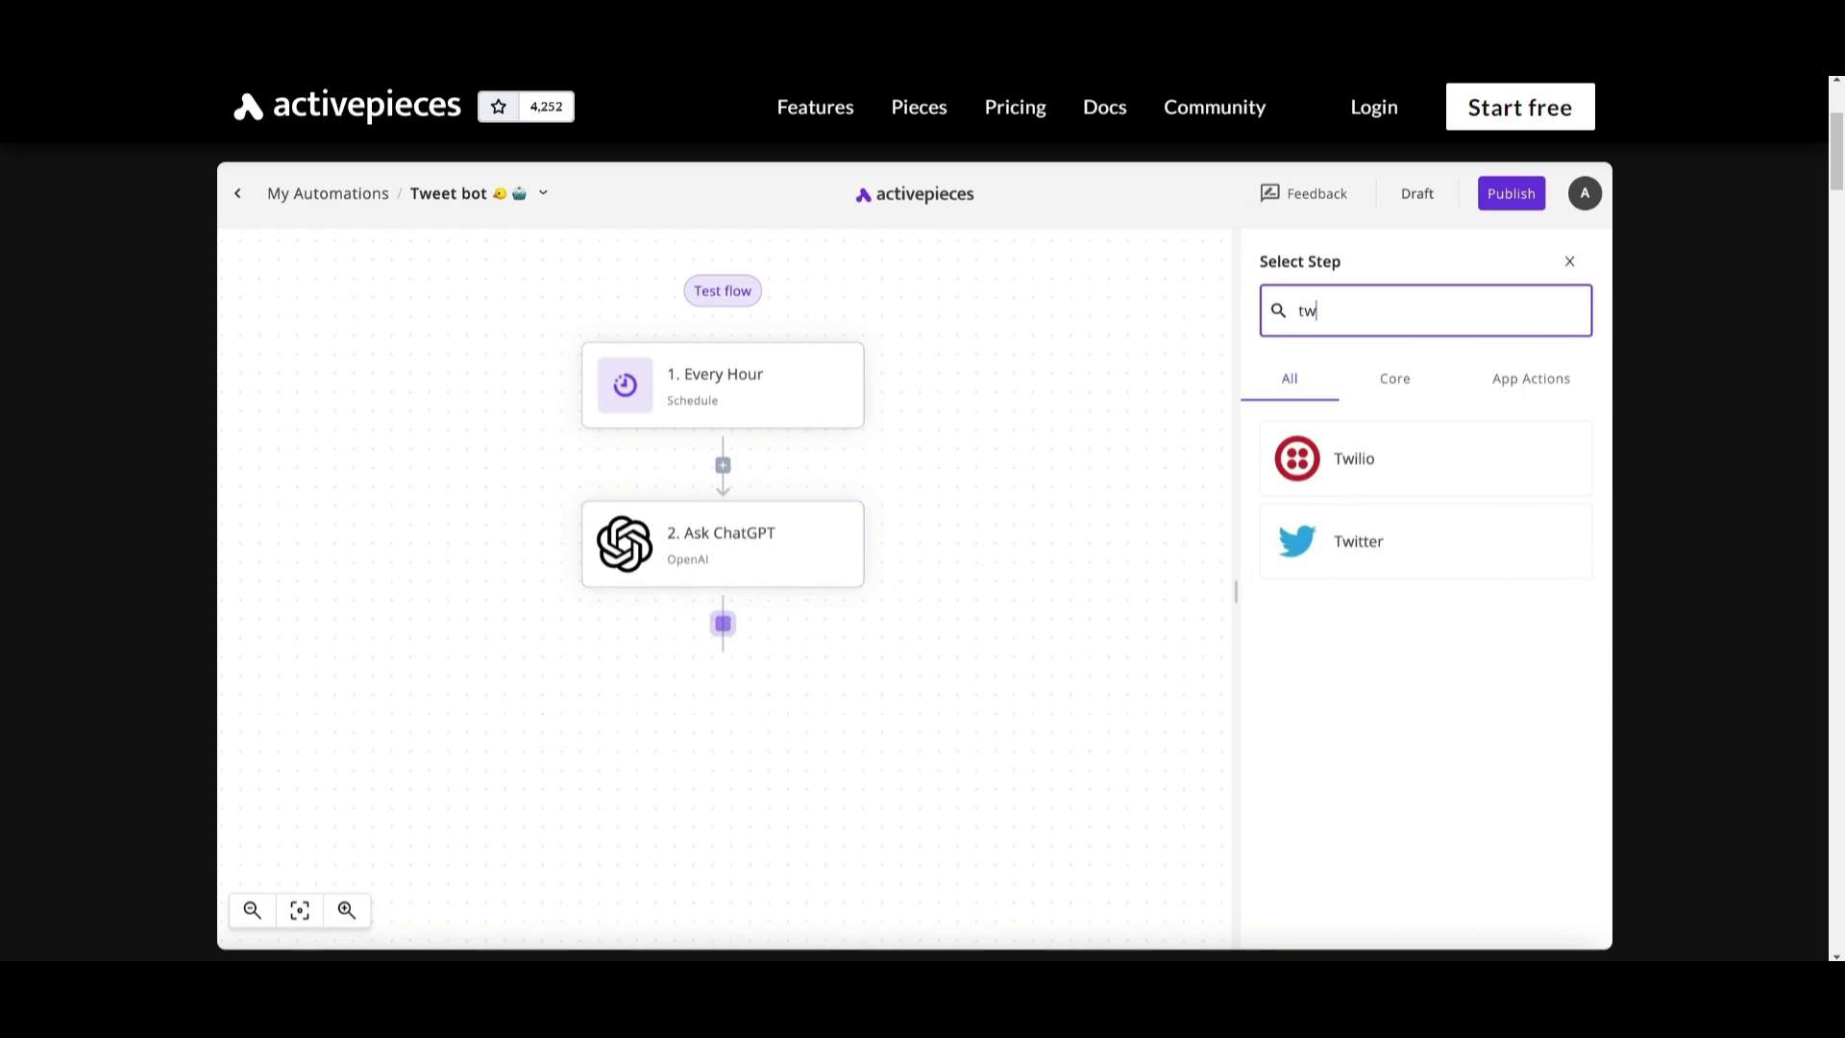
left_click(1389, 560)
left_click(1364, 460)
left_click(1364, 524)
left_click(1384, 559)
left_click(1371, 609)
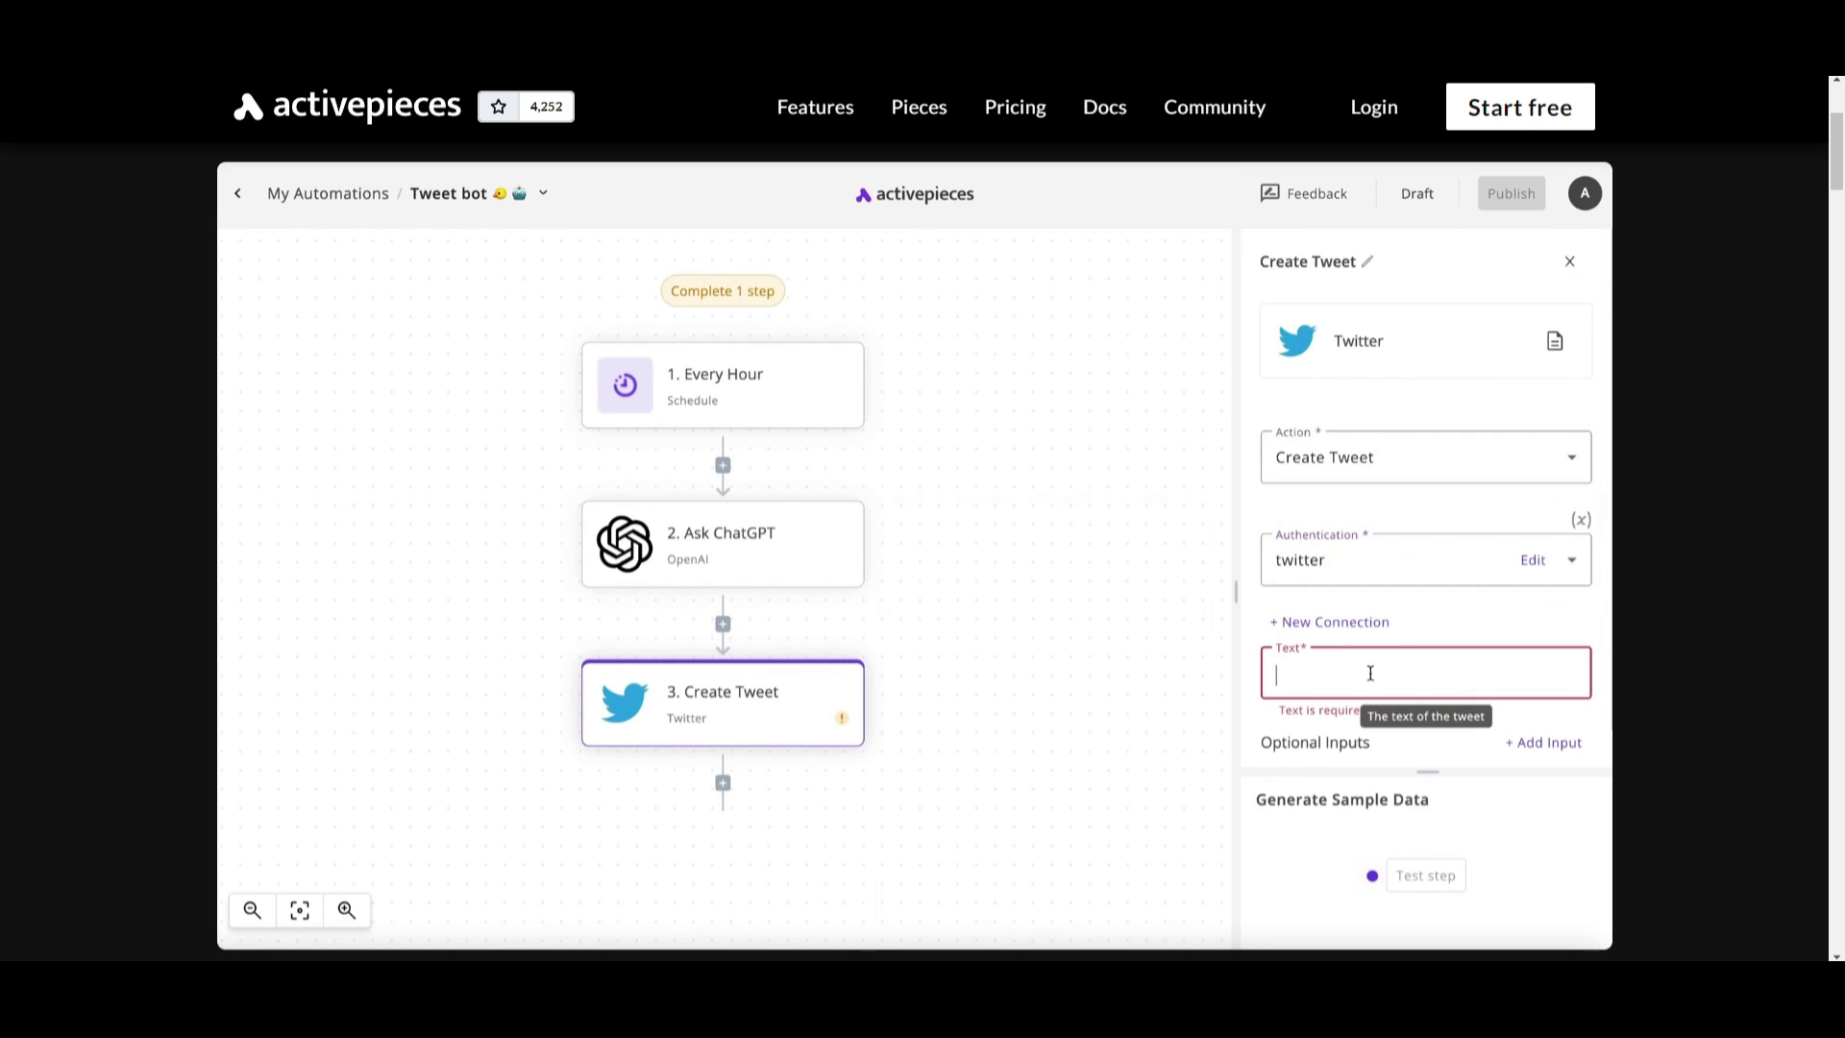
left_click(1372, 672)
left_click(1149, 686)
left_click(1144, 463)
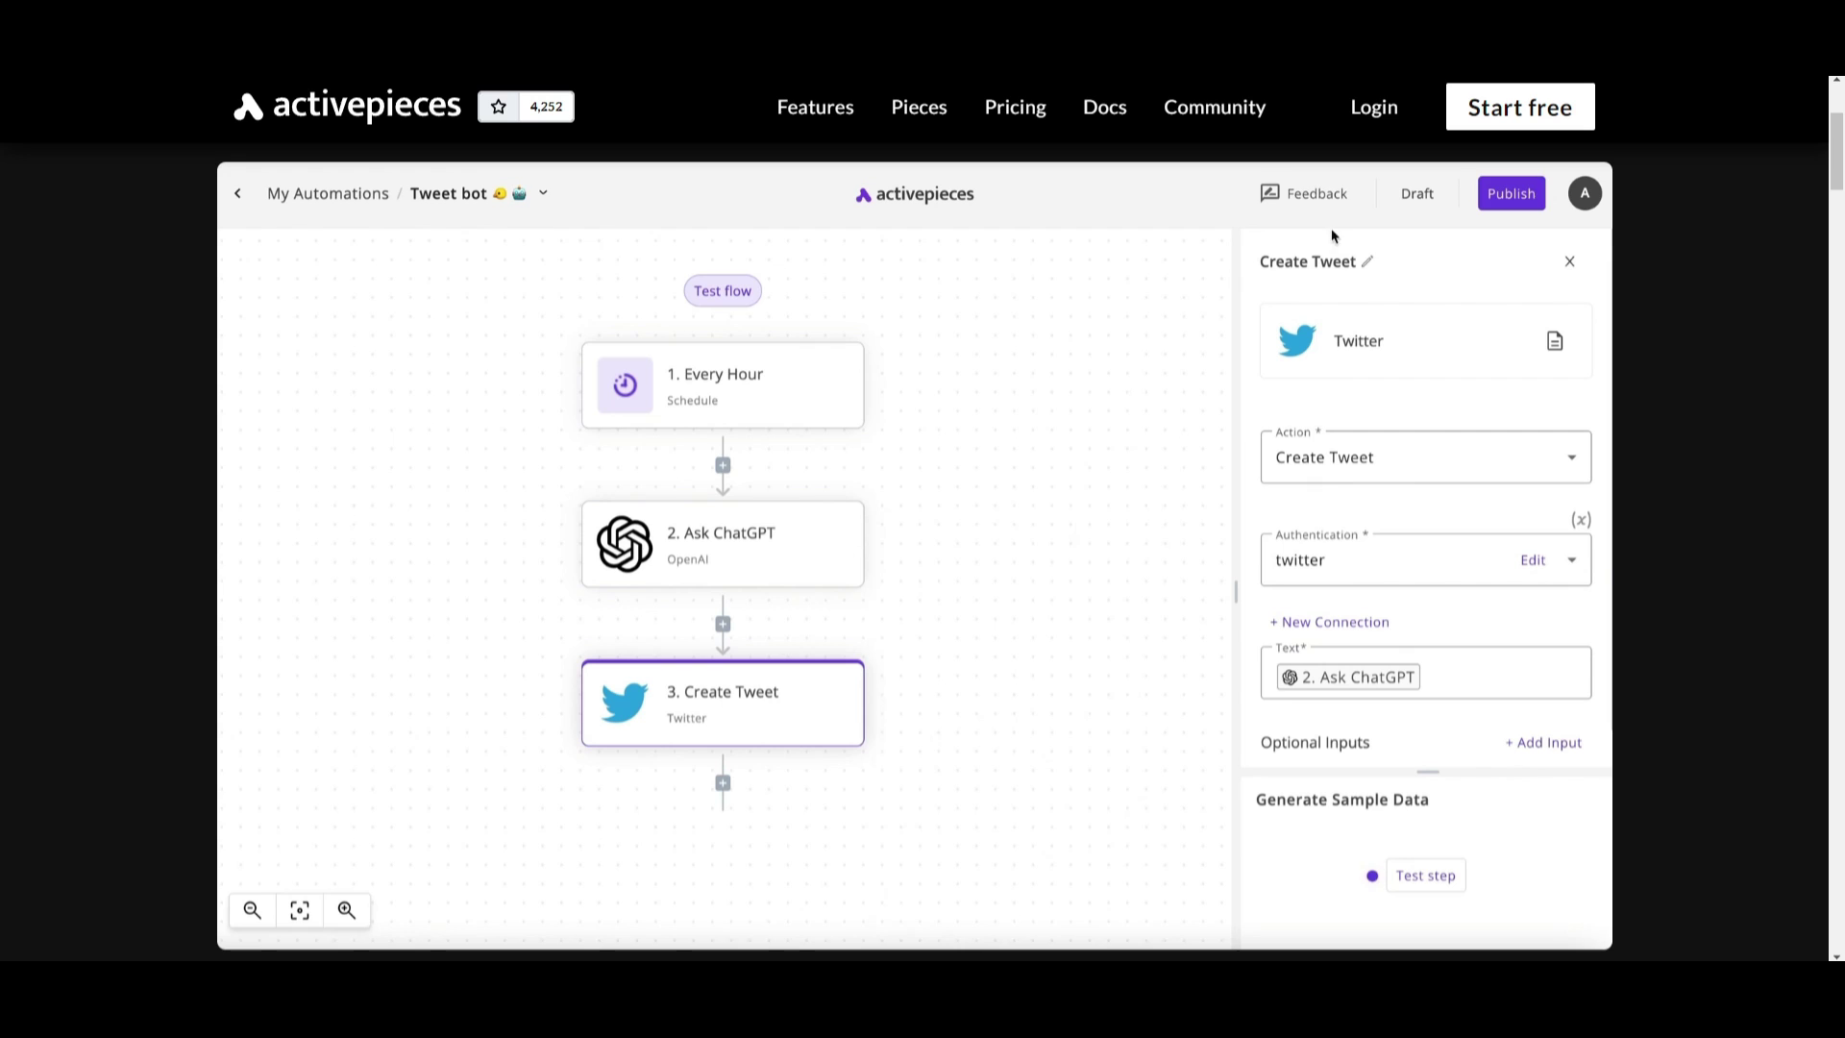
Step: Publish the flow and give a new draft flow a Schedule trigger
left_click(1511, 193)
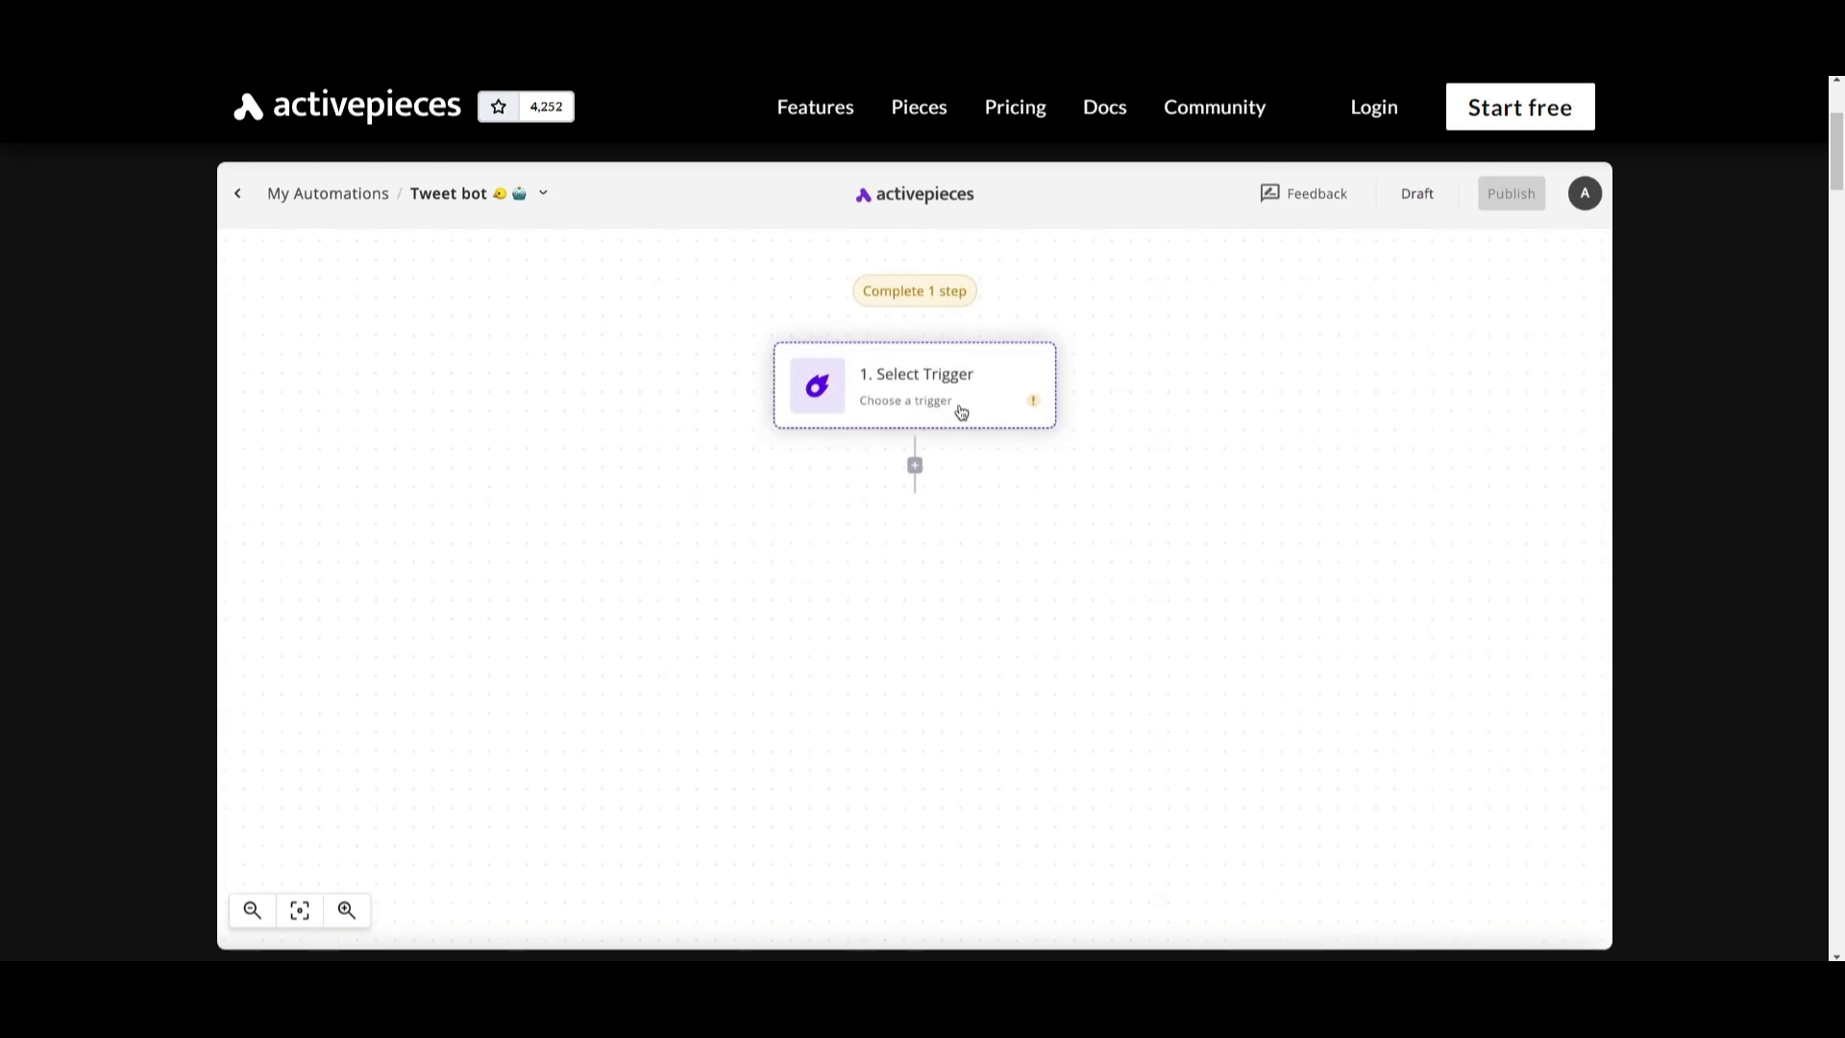
left_click(960, 412)
left_click(1397, 376)
left_click(1390, 463)
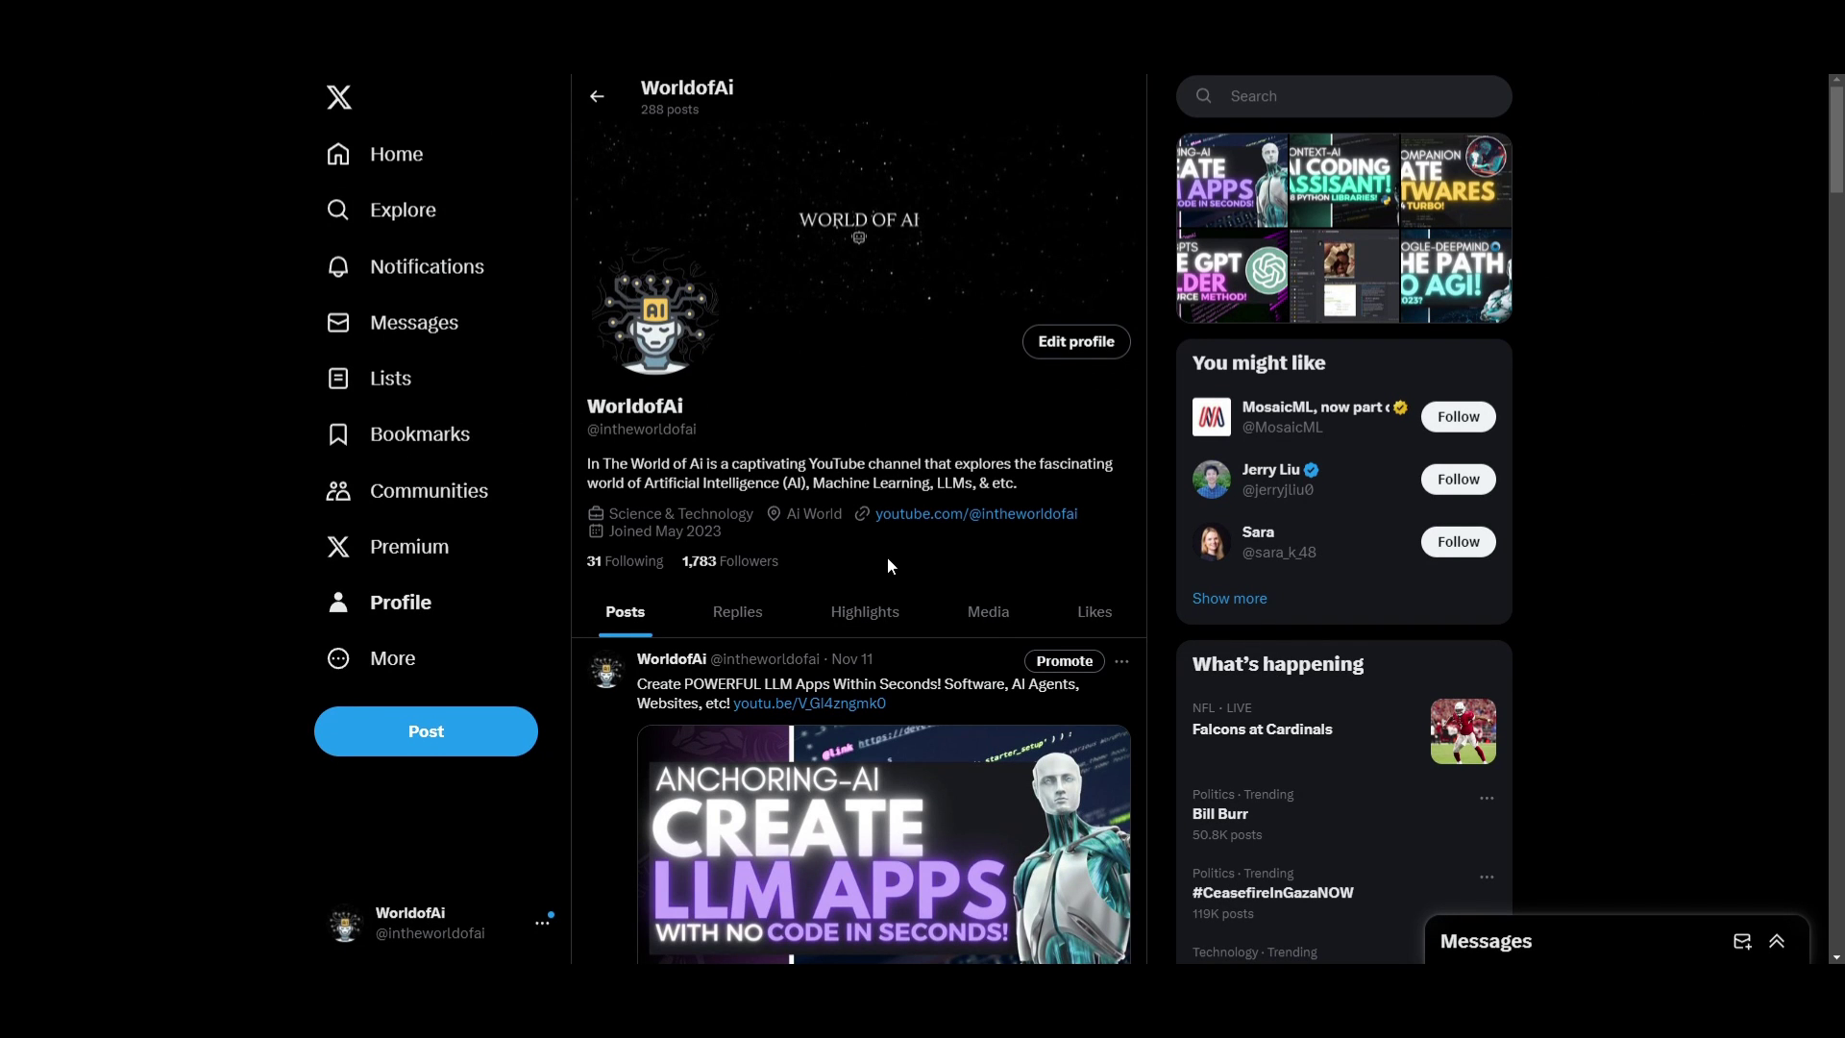
Step: Scroll down through the WorldofAi profile's posts
scroll(871, 601, "down", 10)
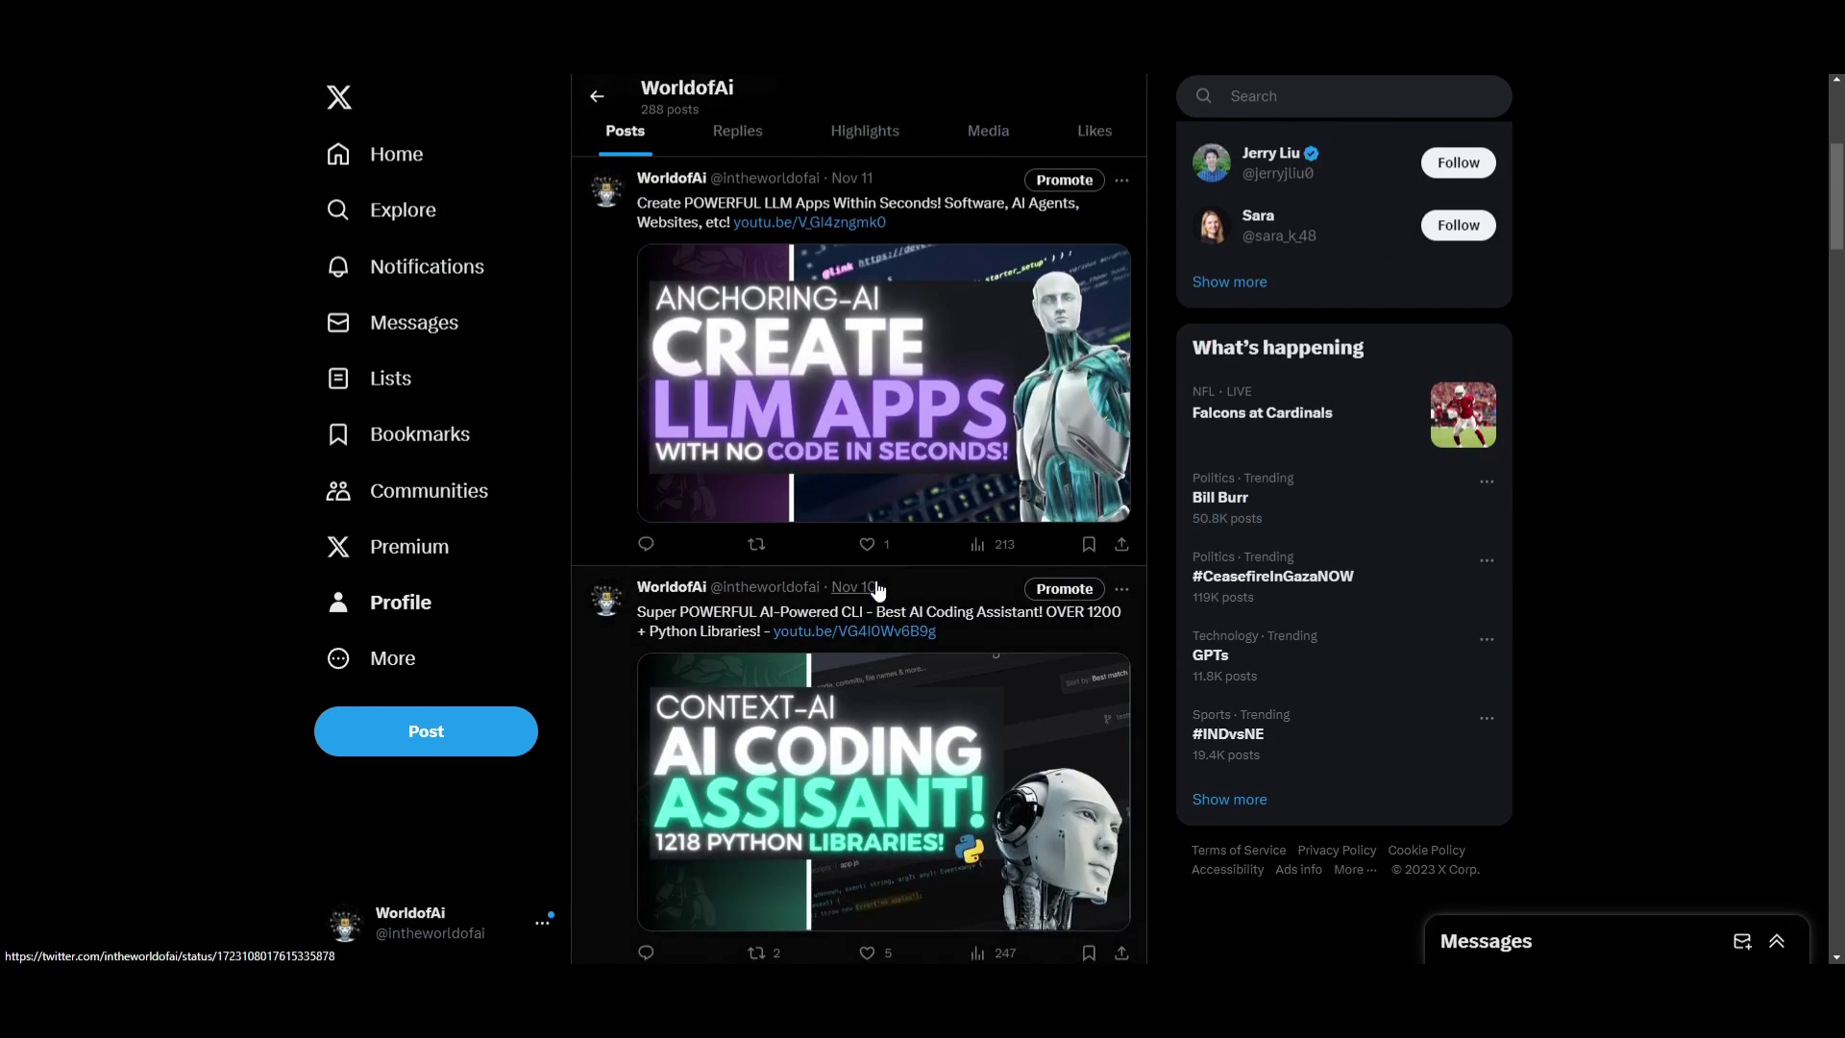
scroll(875, 588, "down", 15)
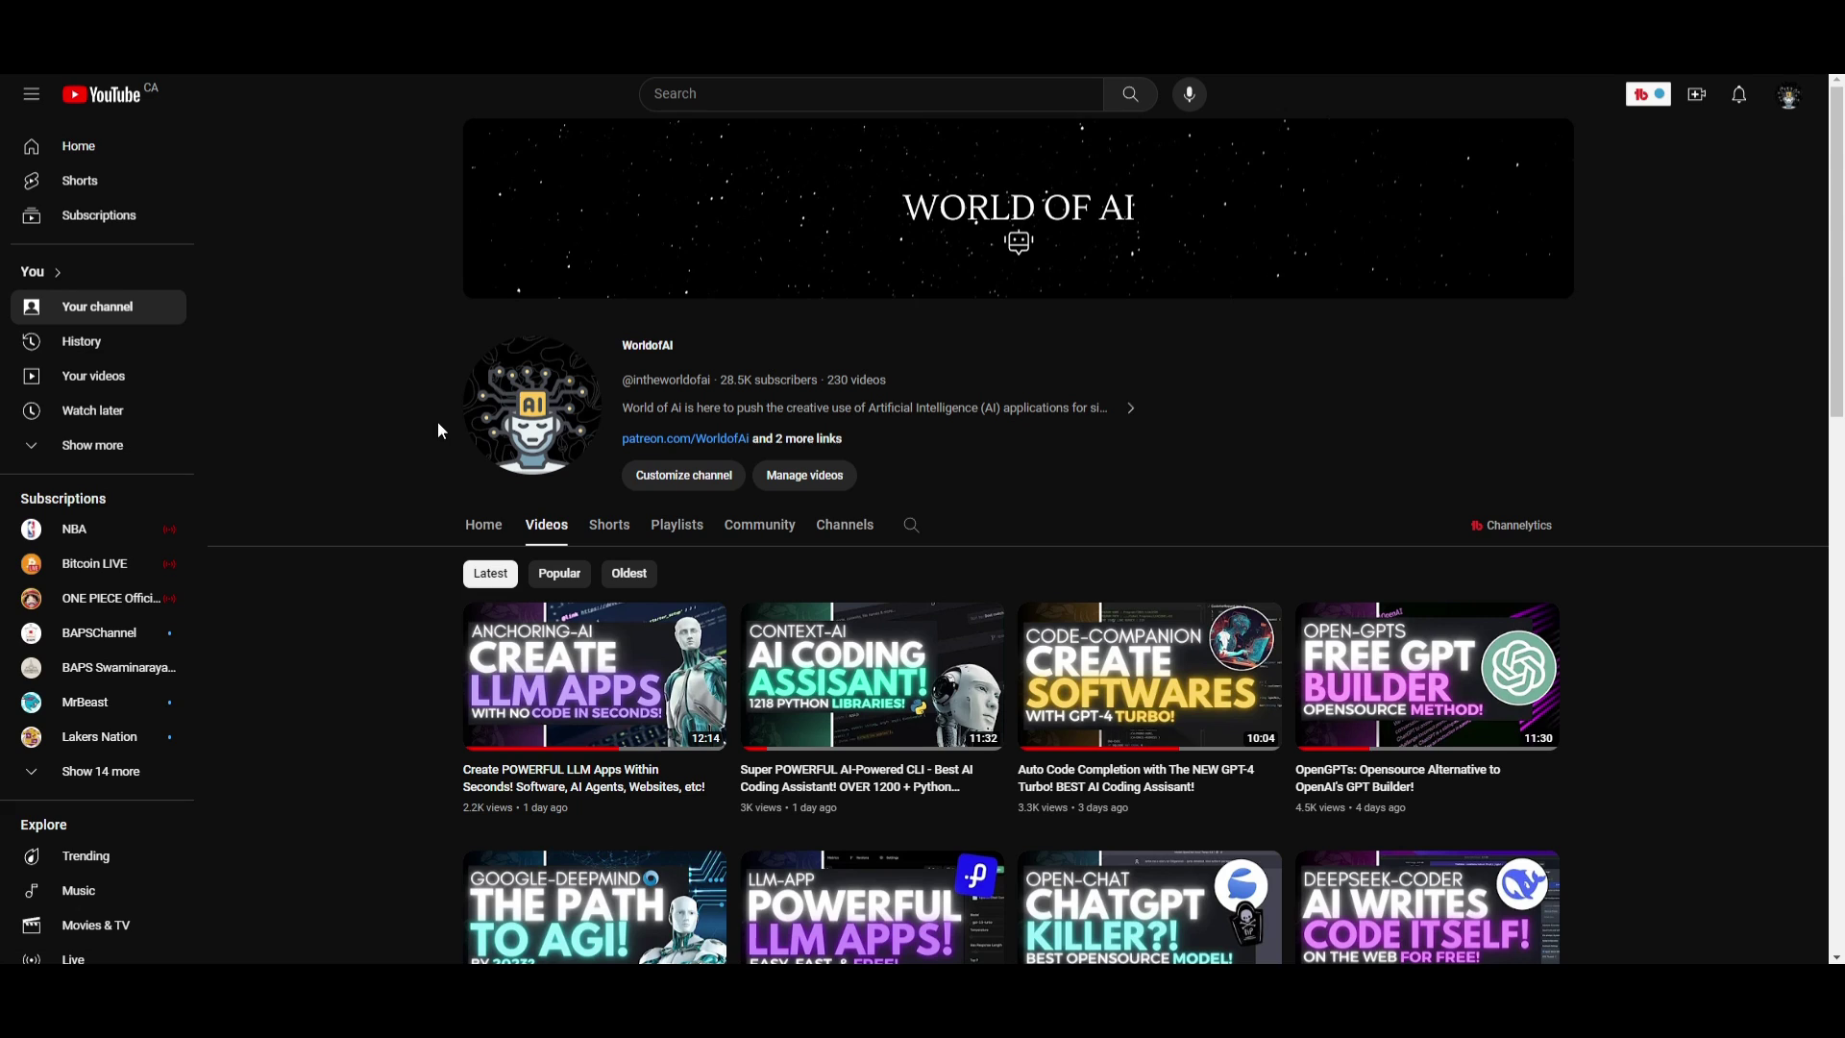
Step: Scroll down the channel's video grid
scroll(450, 425, "down", 5)
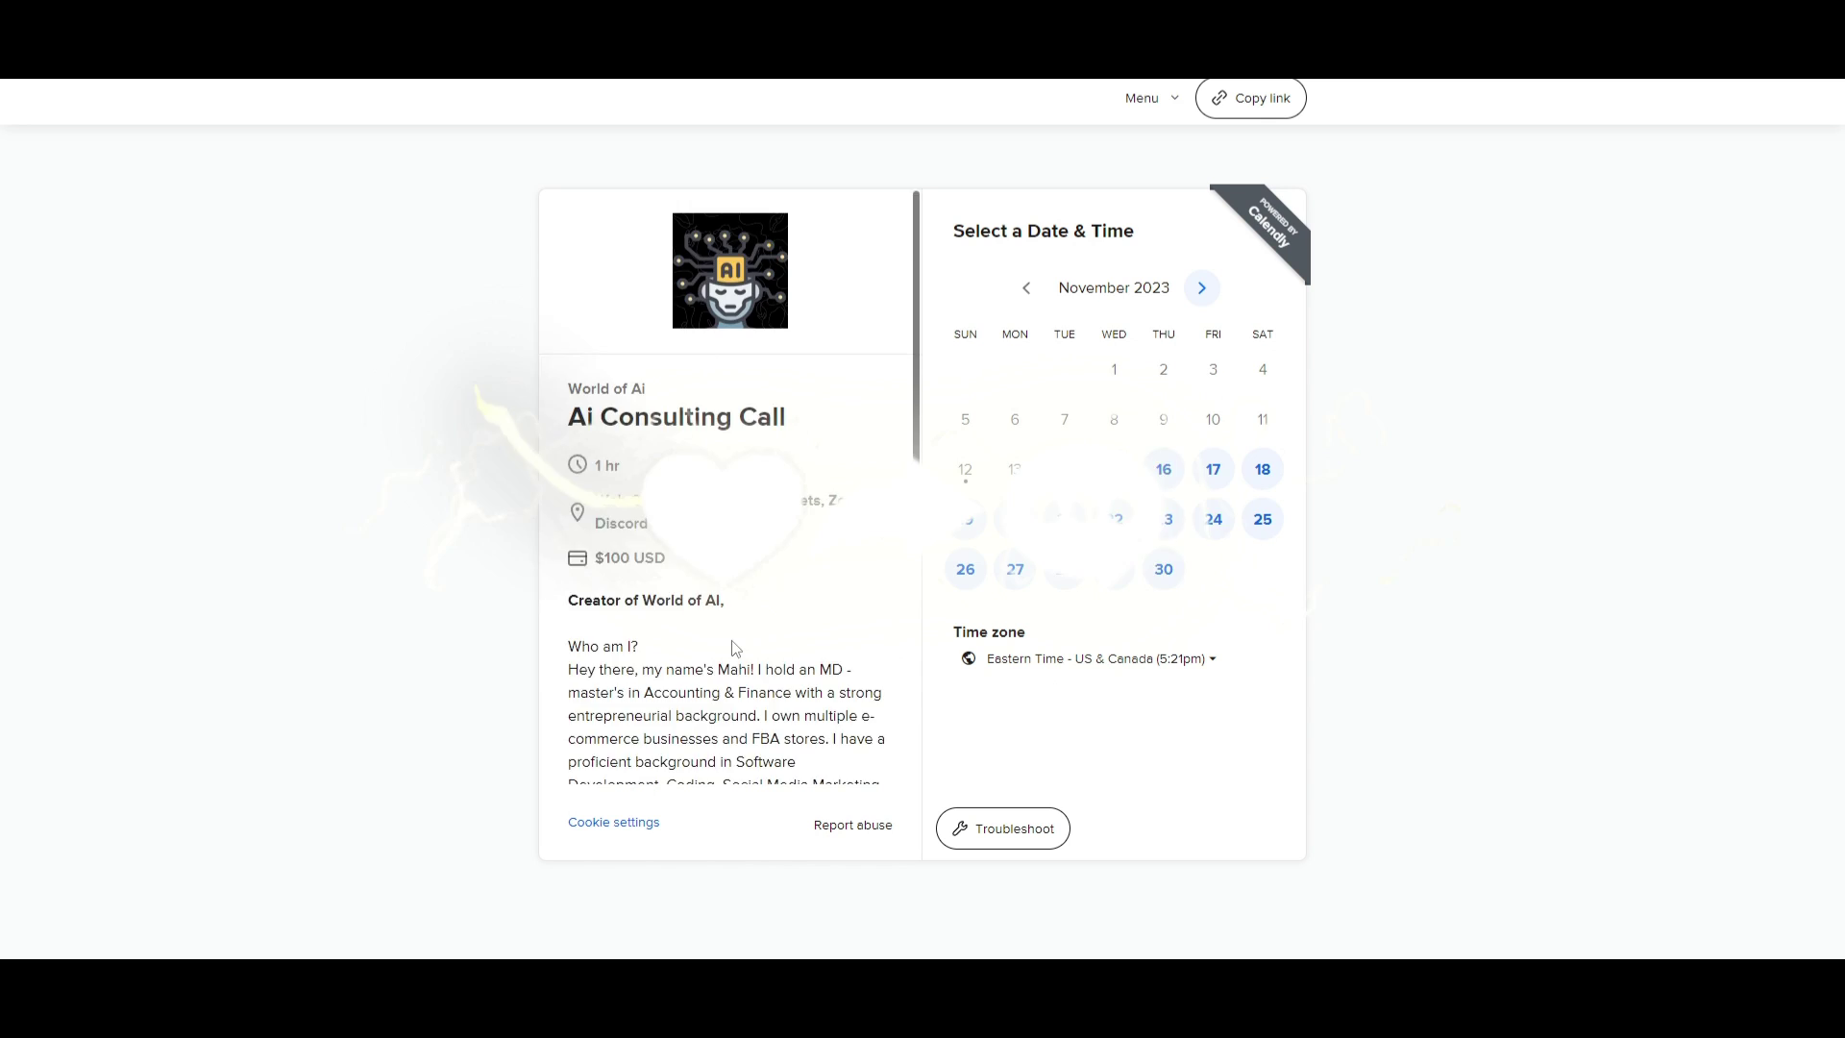
scroll(540, 698, "down", 5)
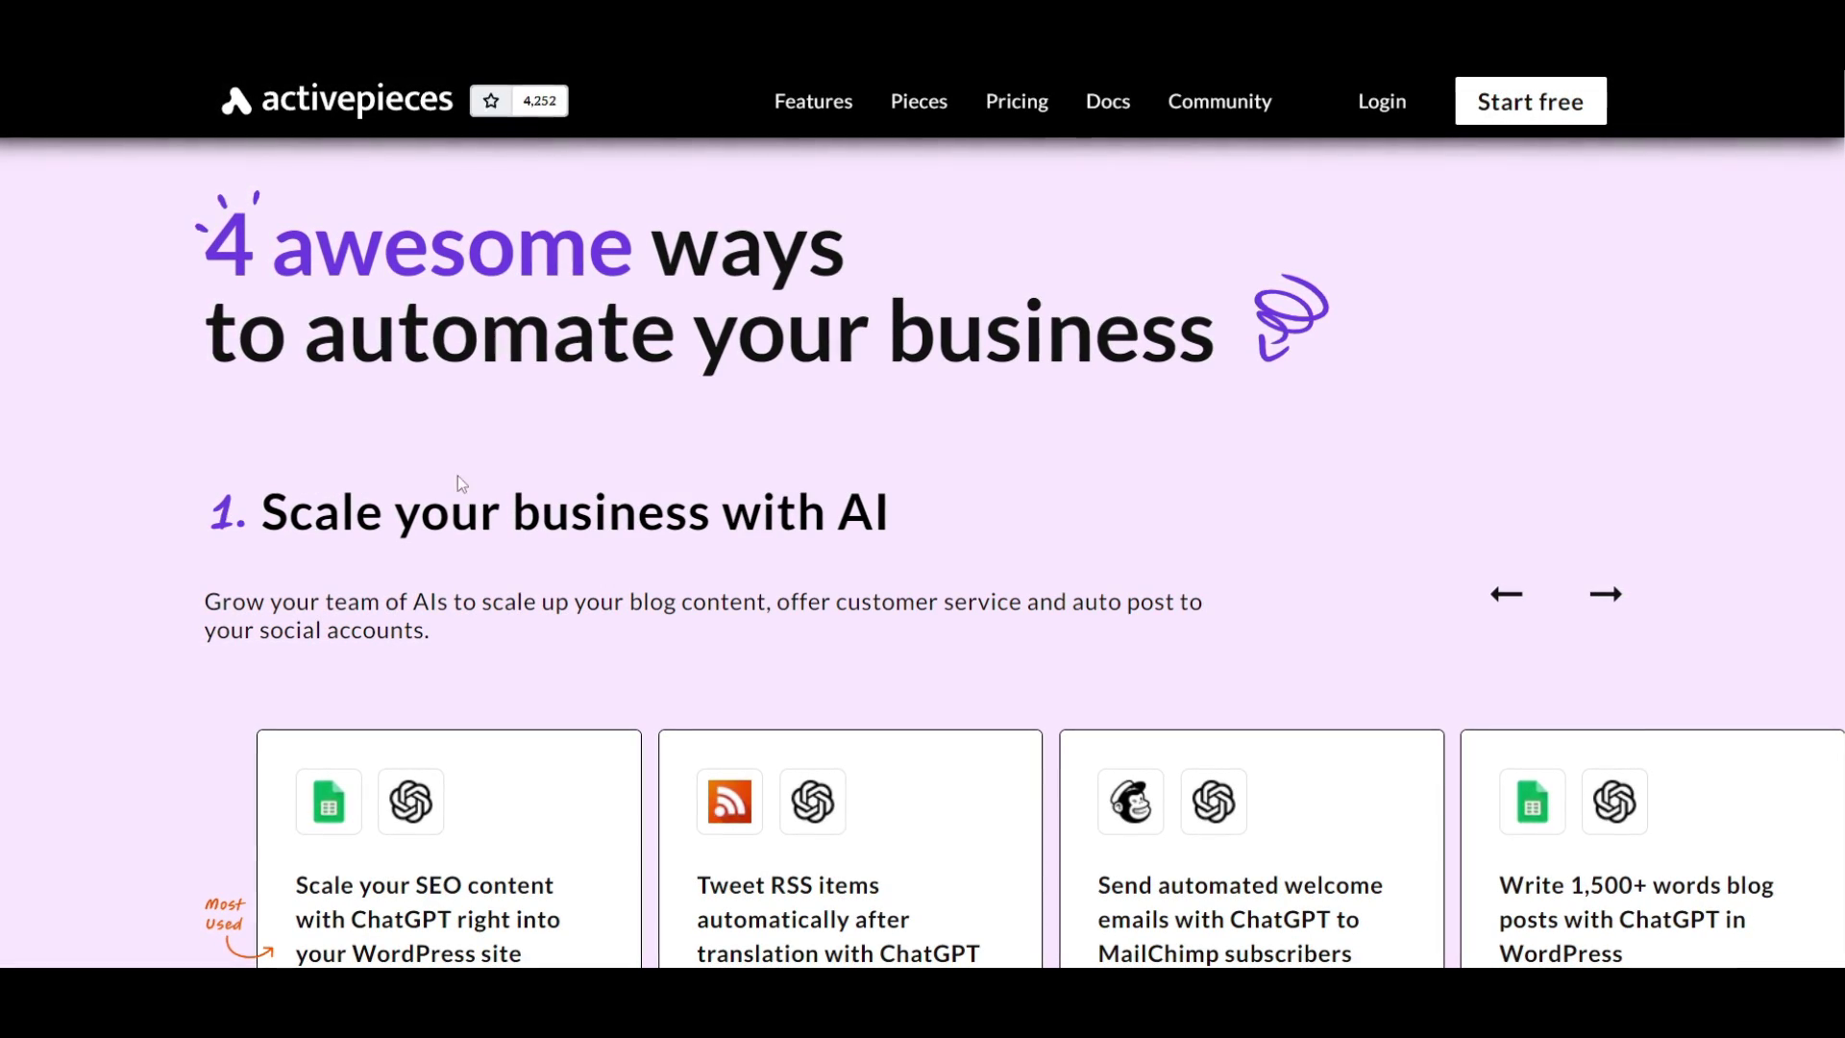
Step: Scroll down the Explore pieces catalogue of 136 pieces
scroll(920, 464, "down", 2)
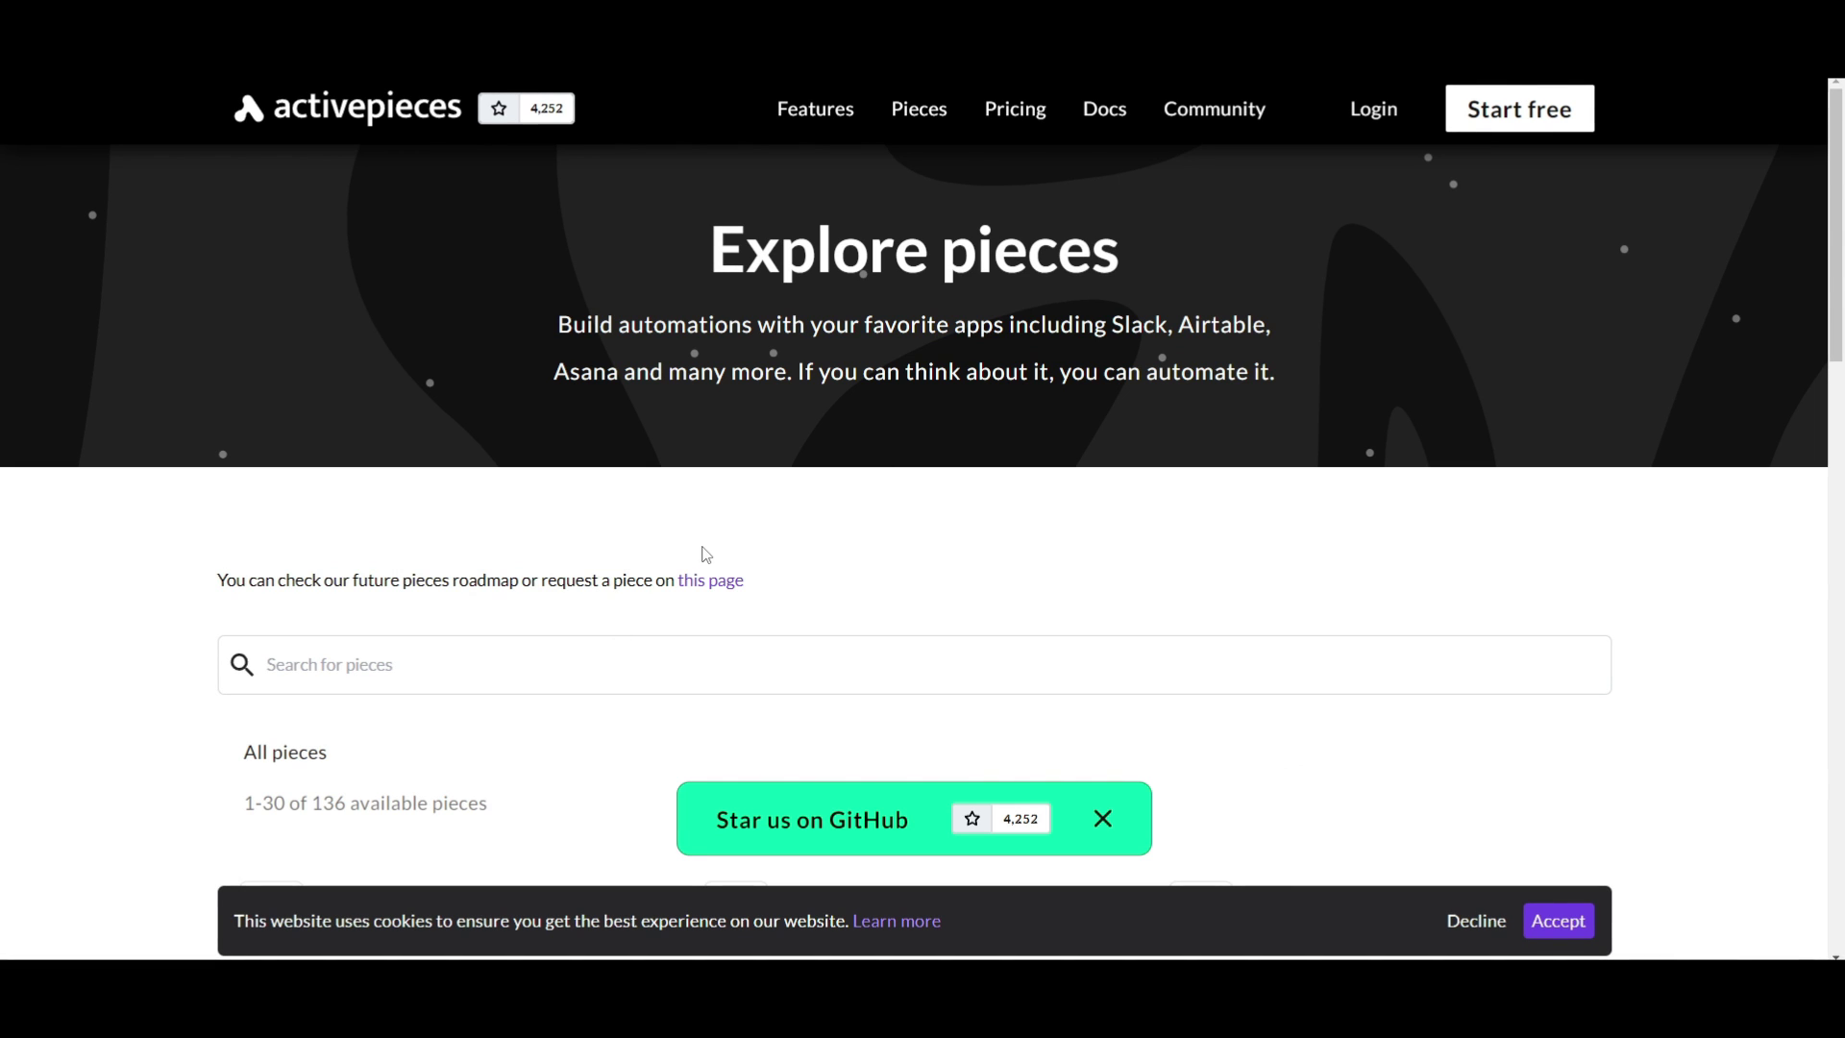
Step: Scroll the pieces grid and use Load more to show all 136 pieces
scroll(950, 373, "down", 5)
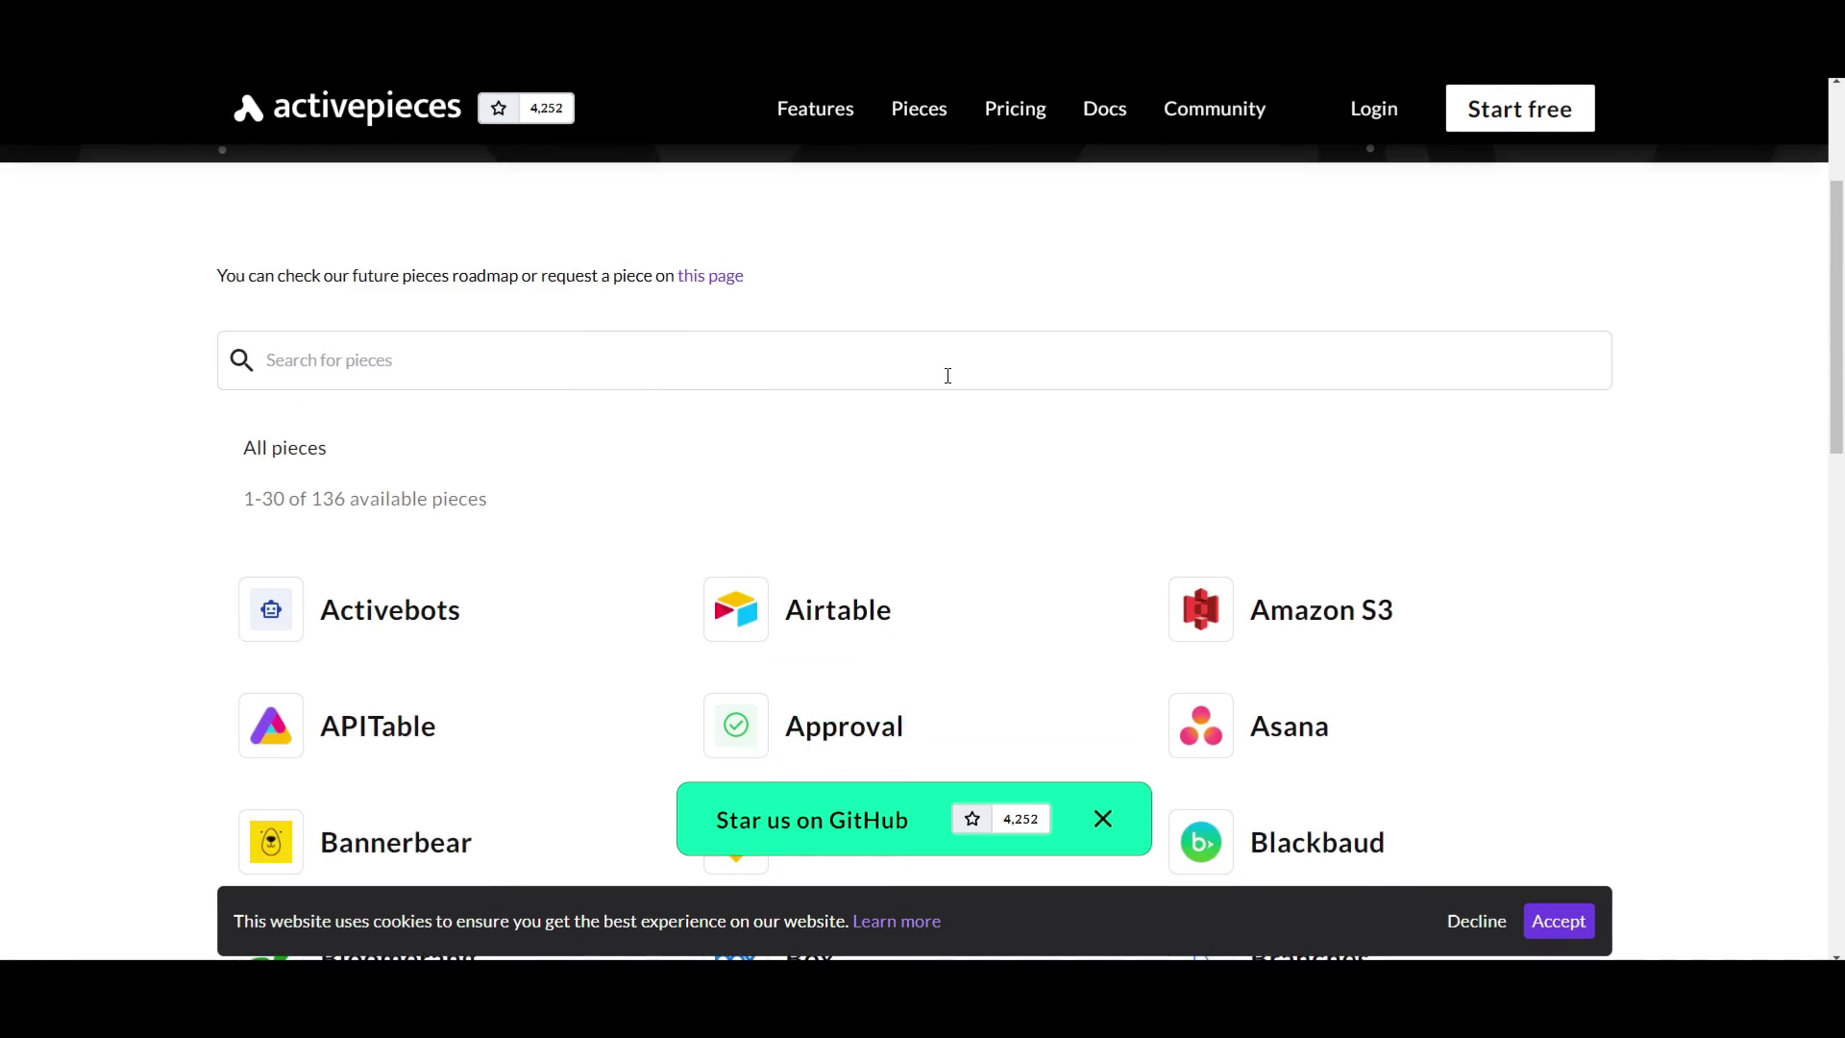
scroll(755, 410, "down", 2)
scroll(759, 408, "down", 2)
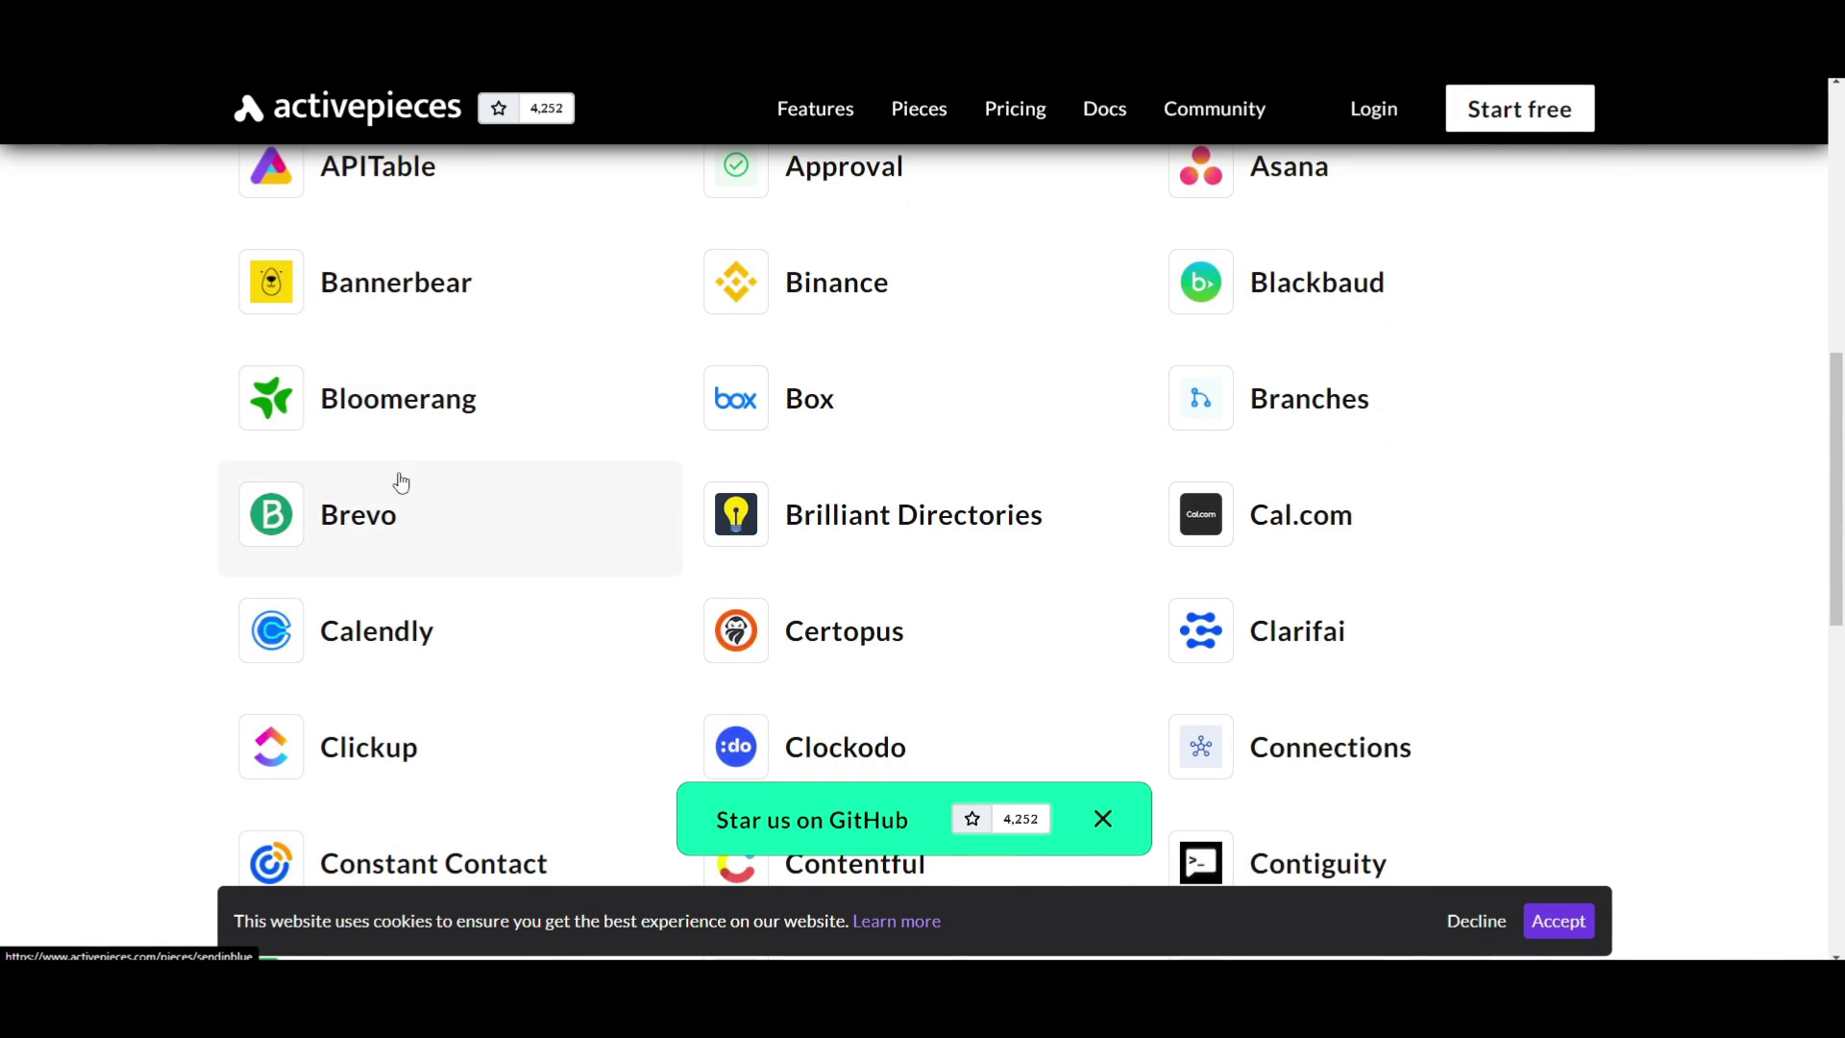
scroll(1116, 626, "up", 2)
scroll(415, 372, "up", 1)
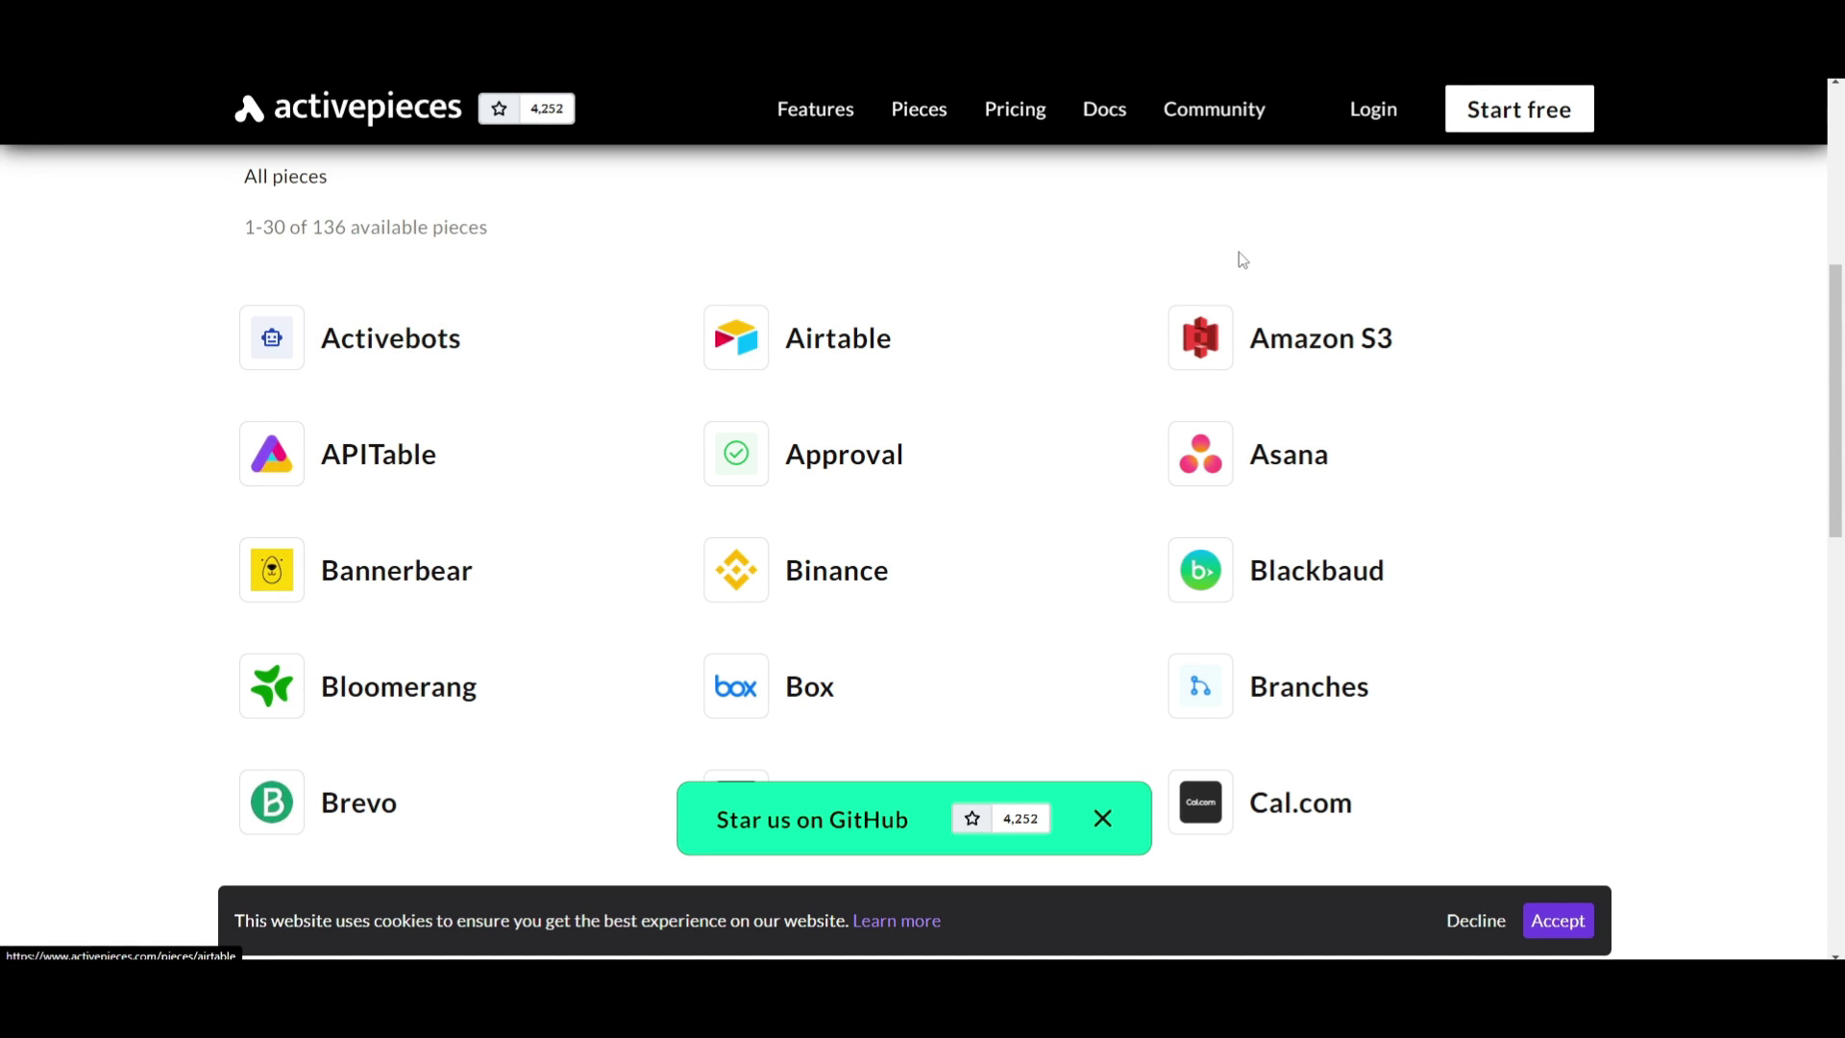
scroll(1120, 334, "down", 2)
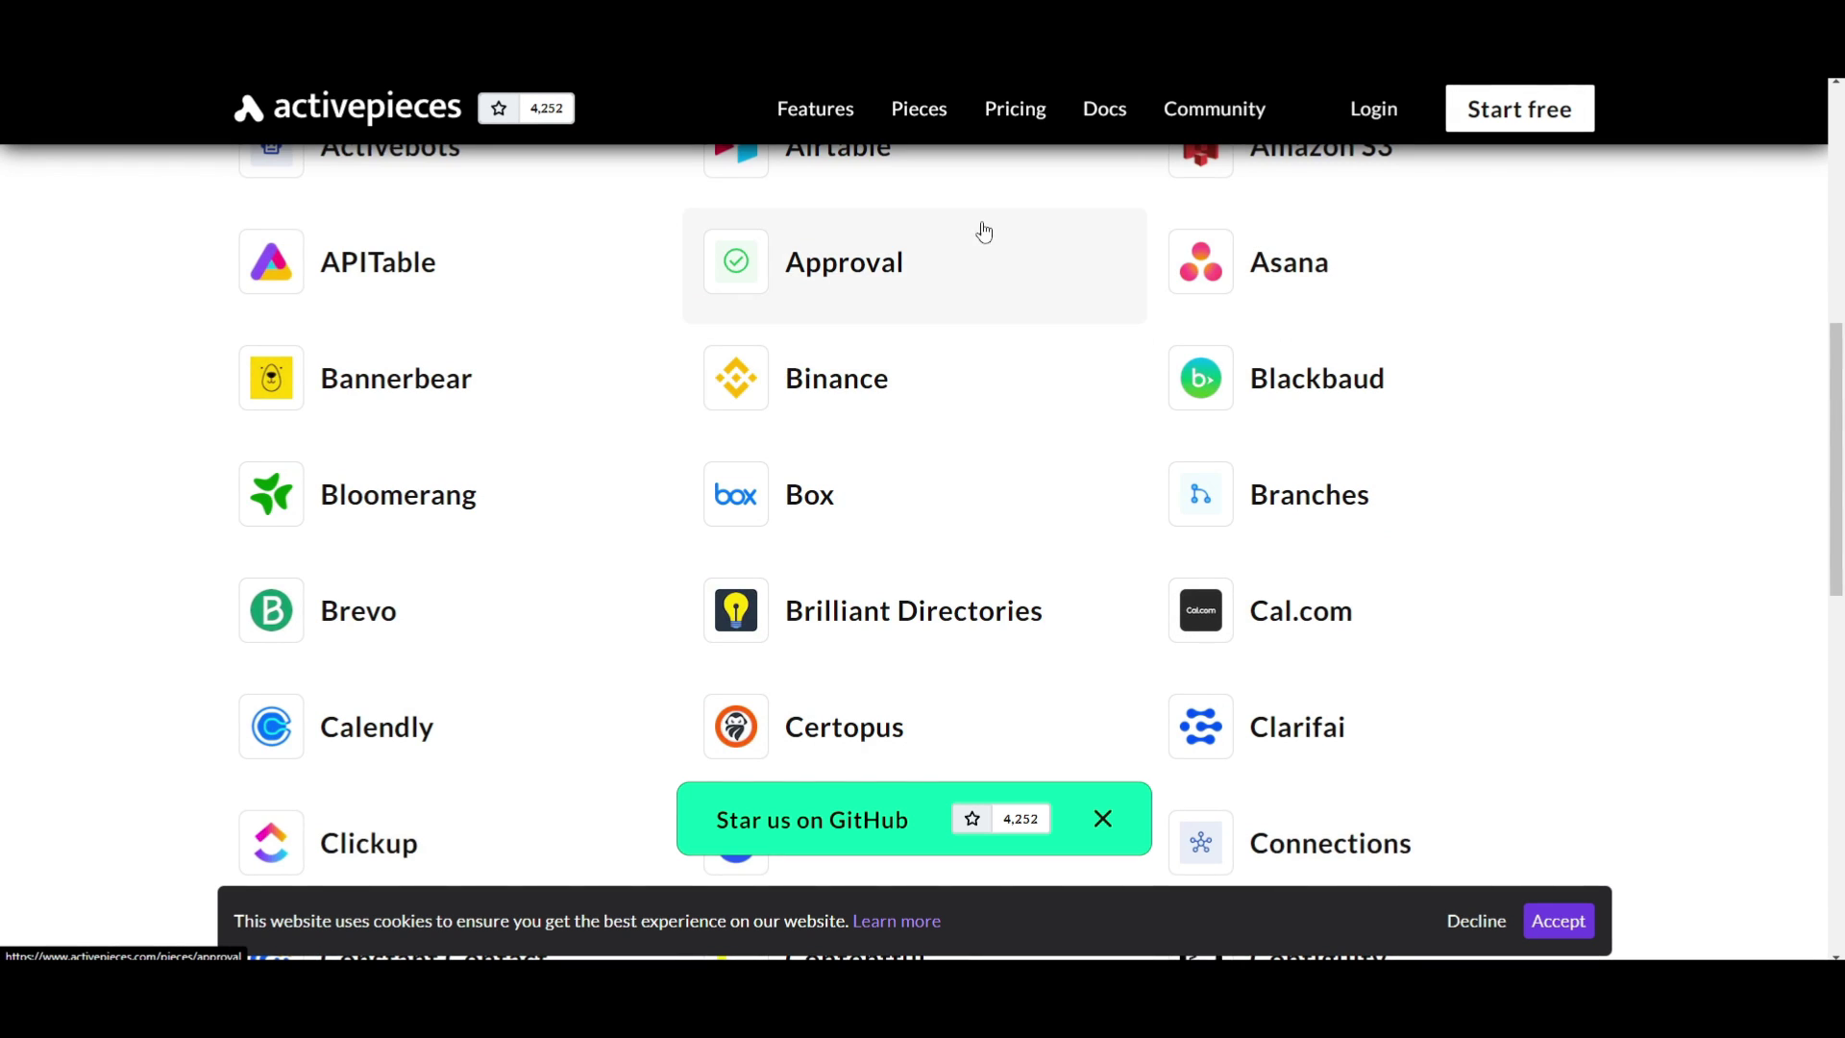
scroll(1137, 462, "down", 1)
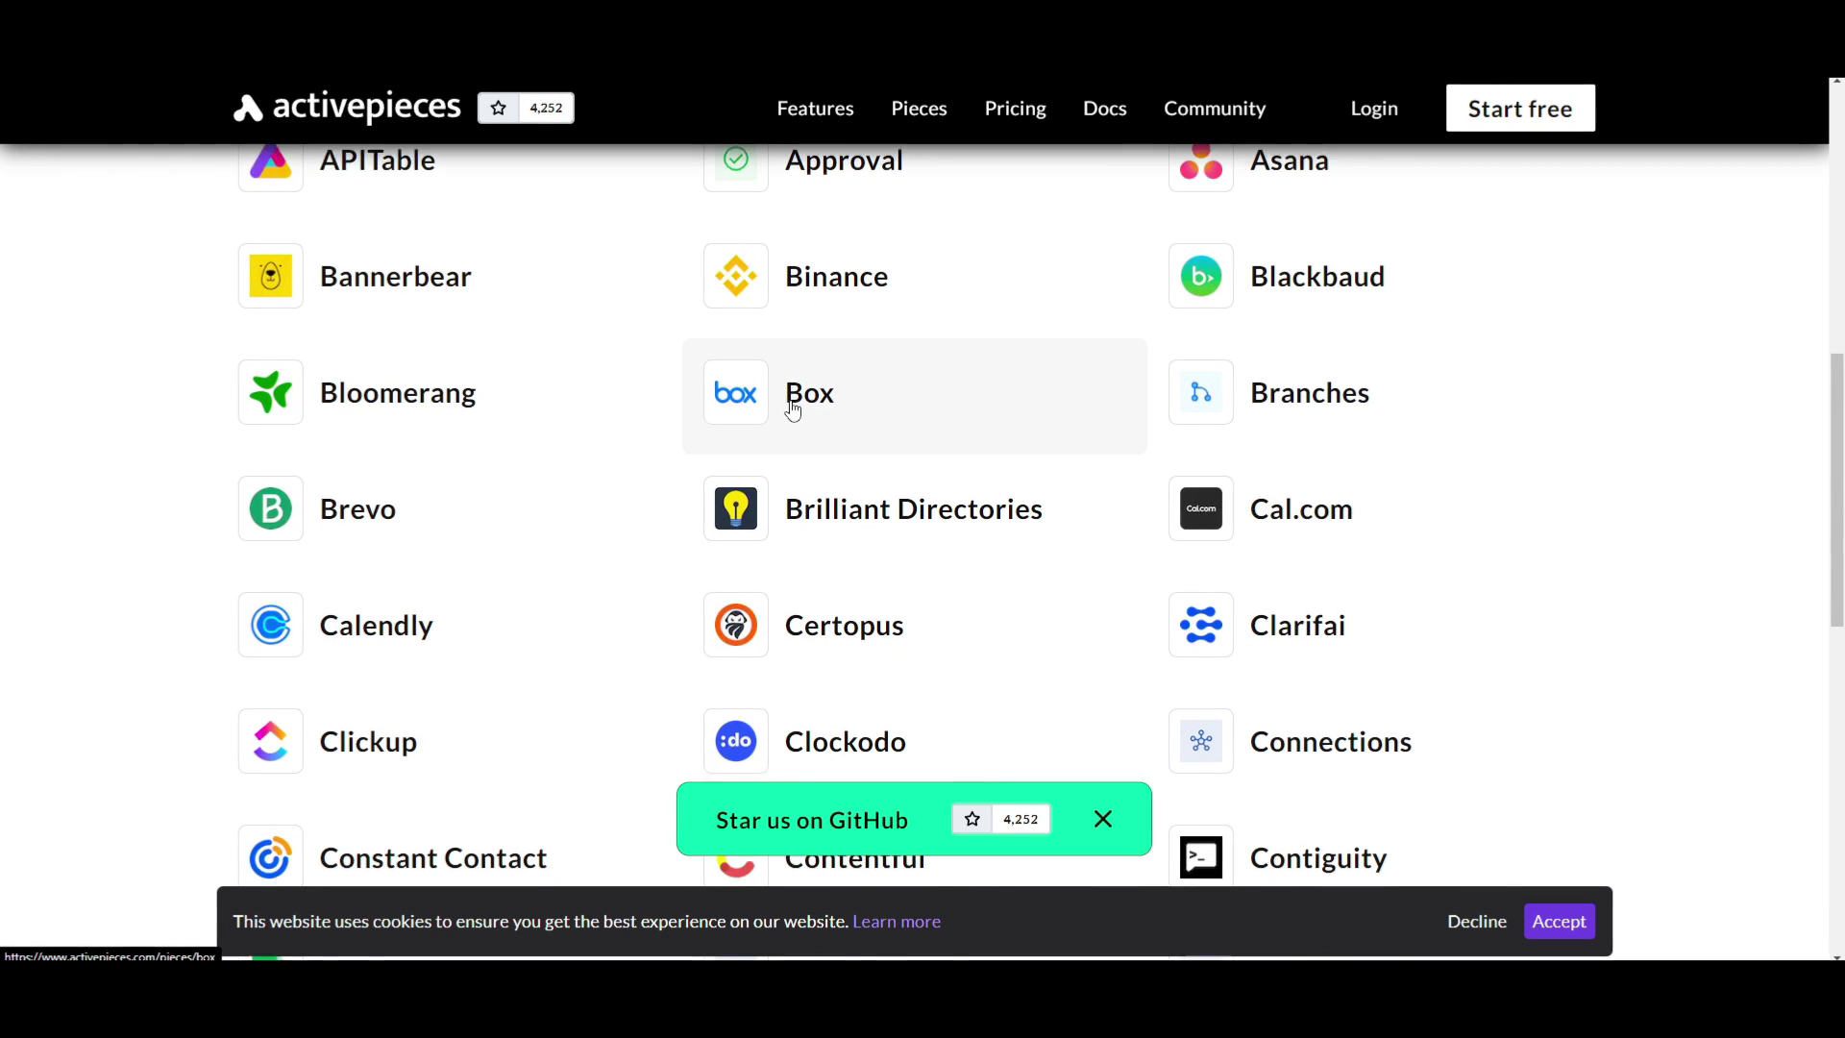
scroll(301, 477, "down", 1)
scroll(794, 497, "down", 2)
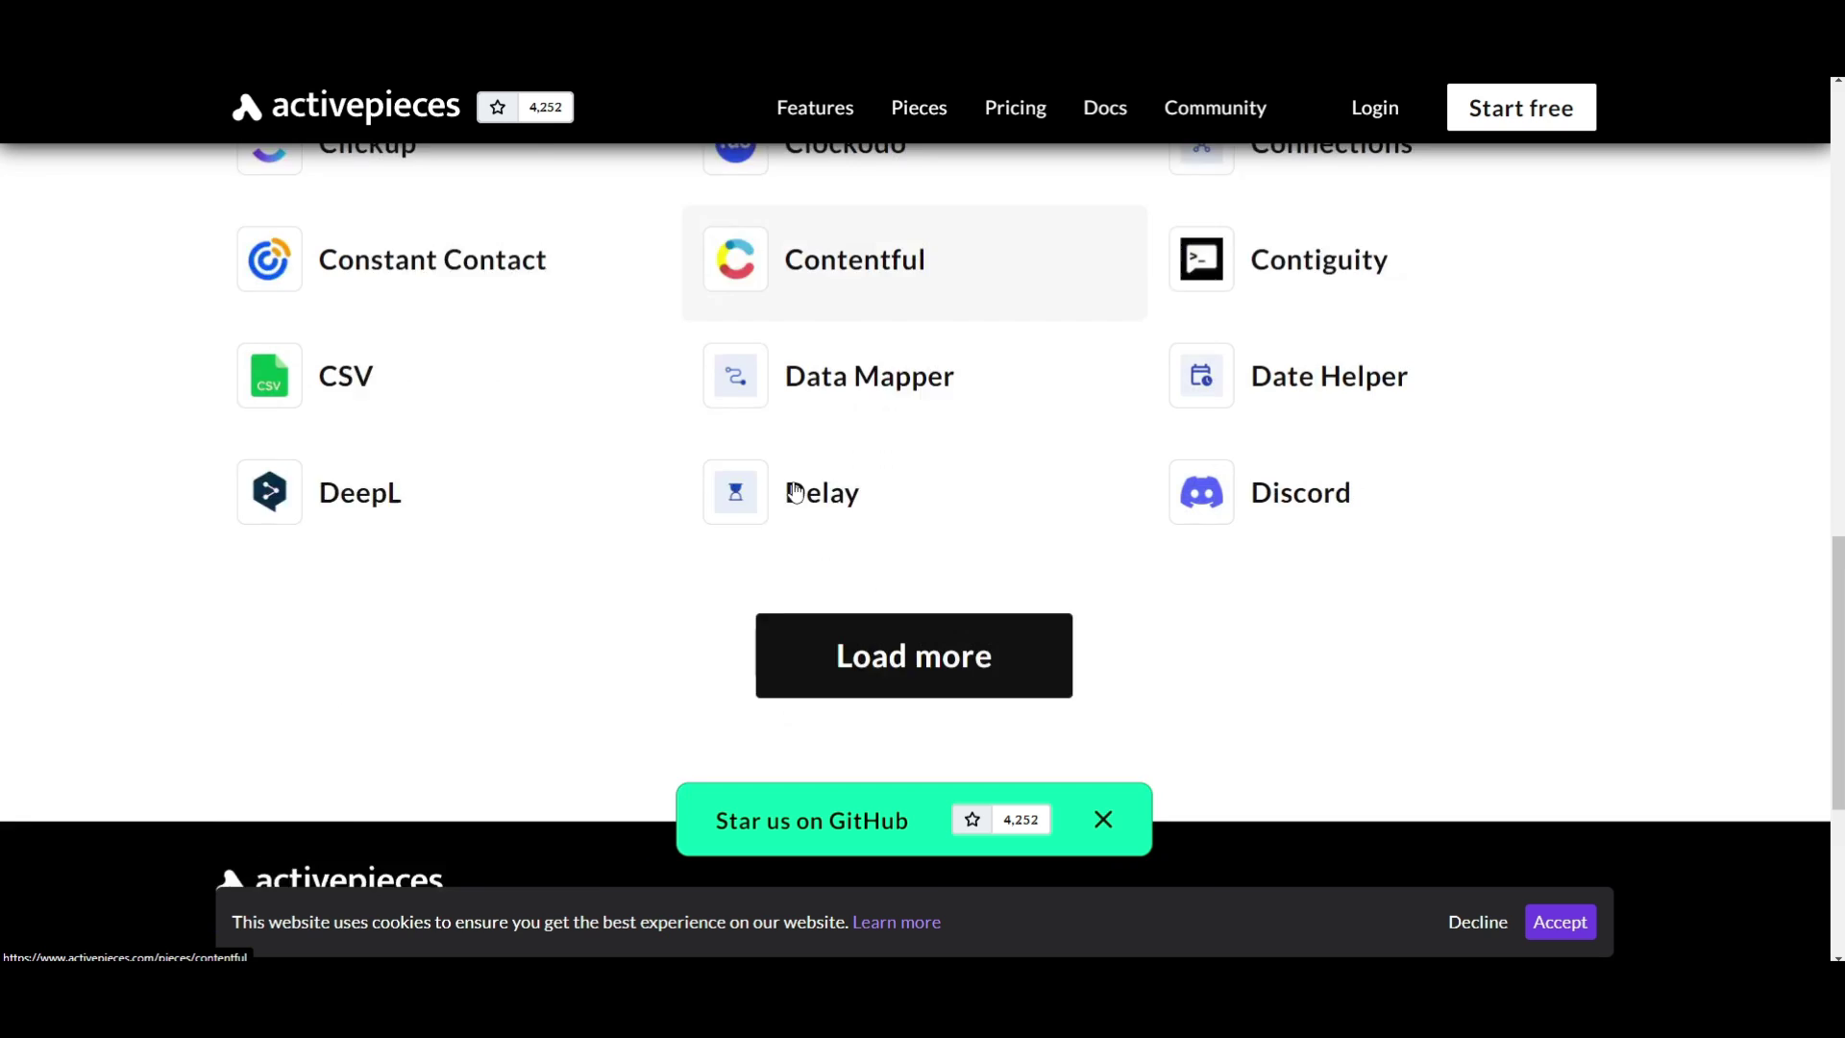
scroll(795, 491, "down", 2)
left_click(874, 480)
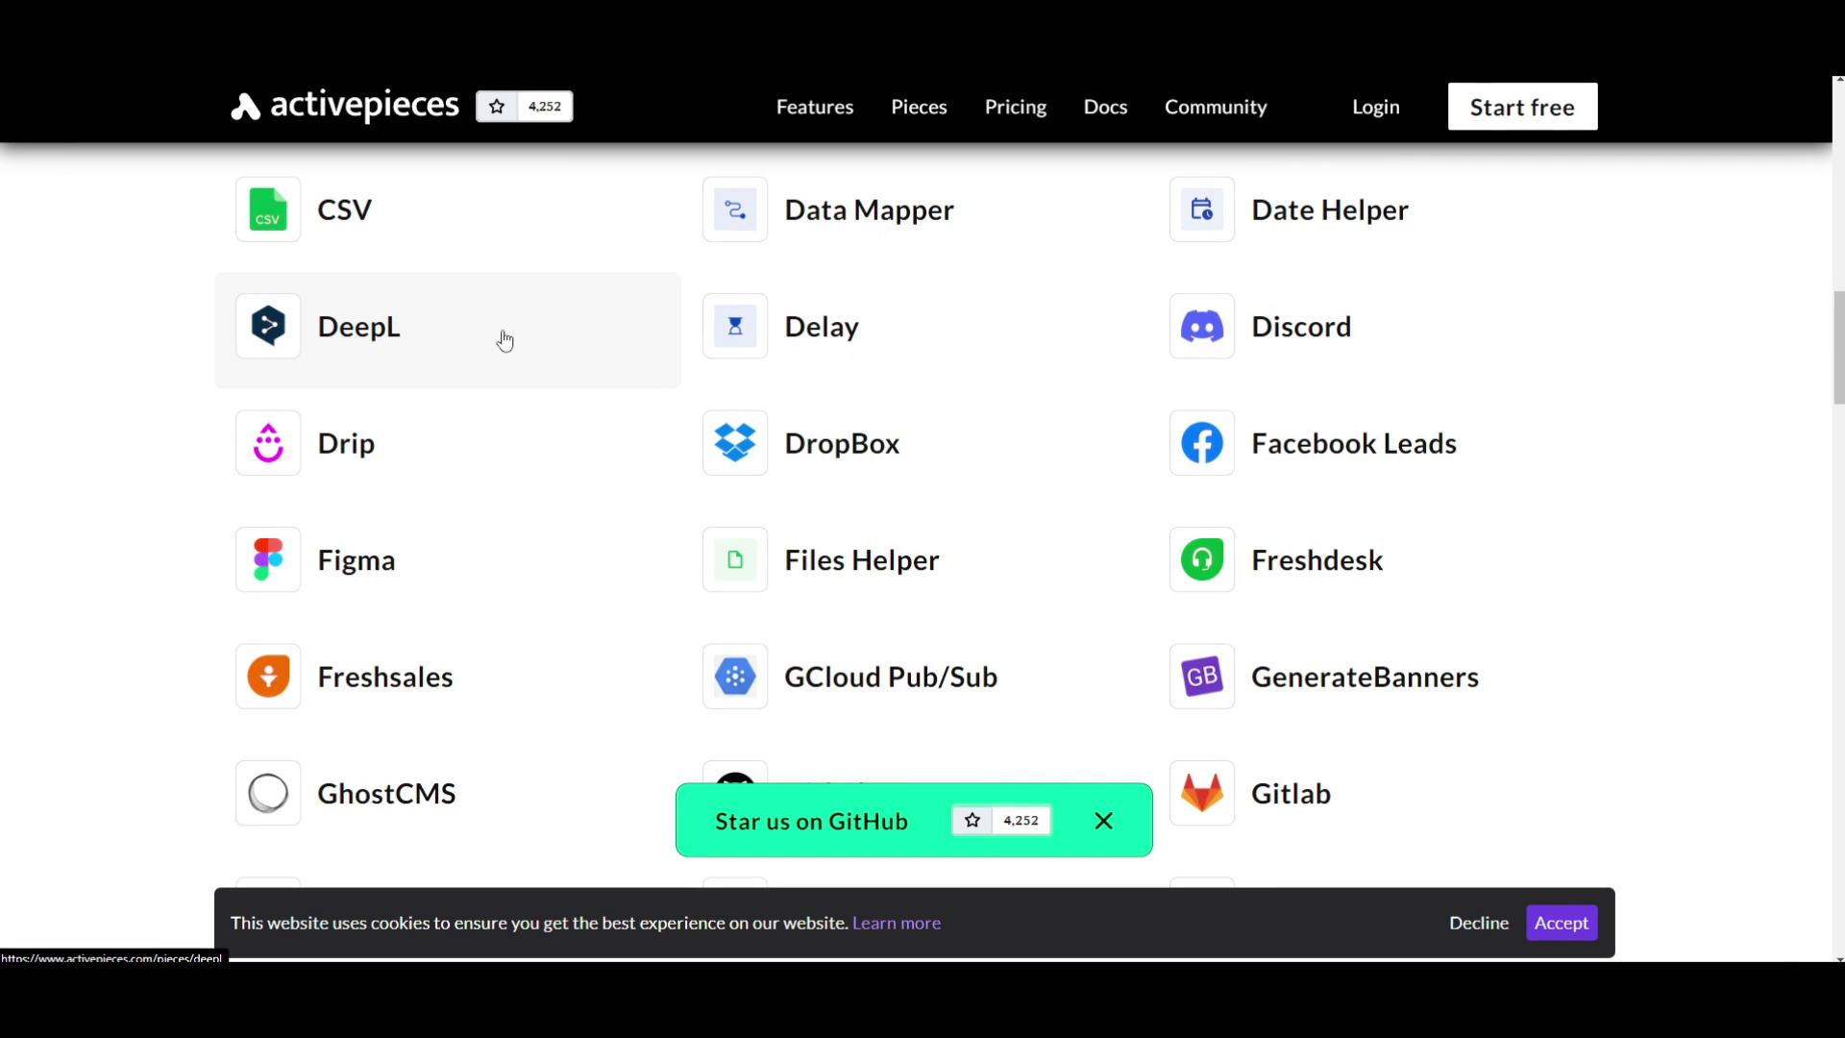
Step: Browse the full catalogue, then return to the homepage's No-code builder Tweet bot demo
scroll(1406, 398, "up", 1)
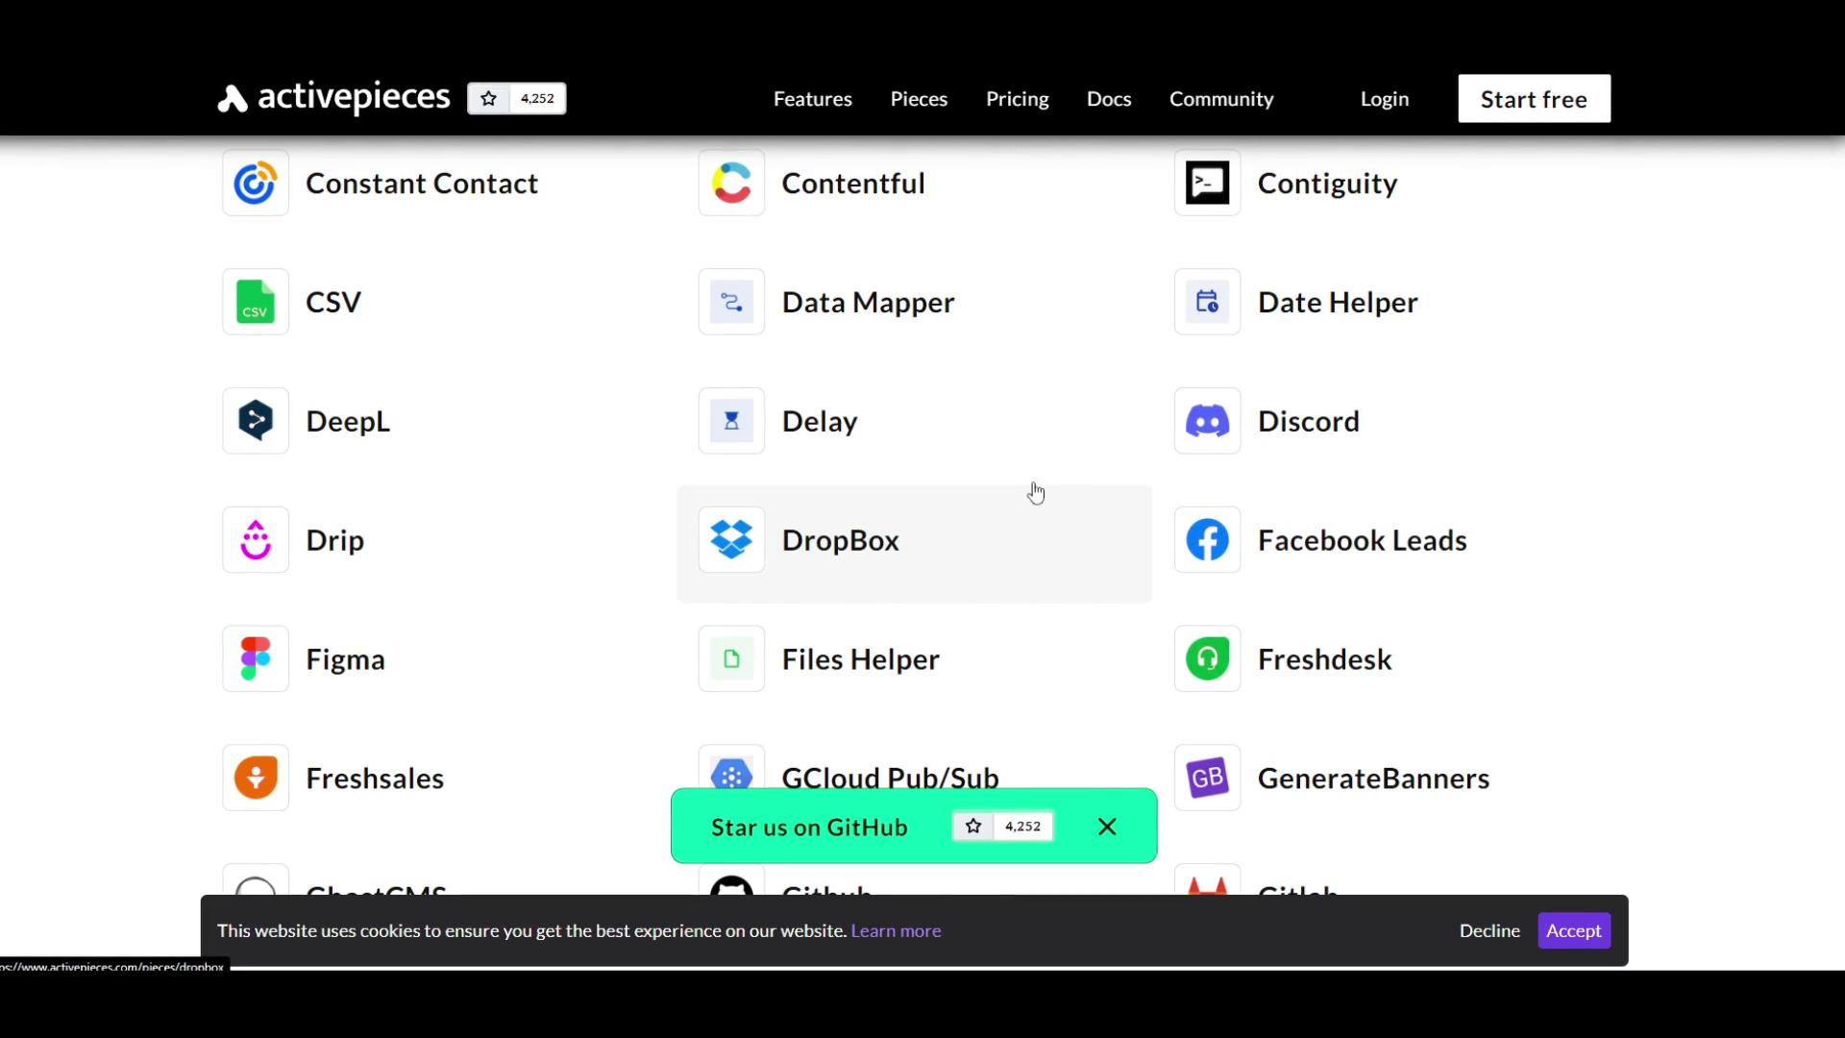
scroll(335, 358, "down", 1)
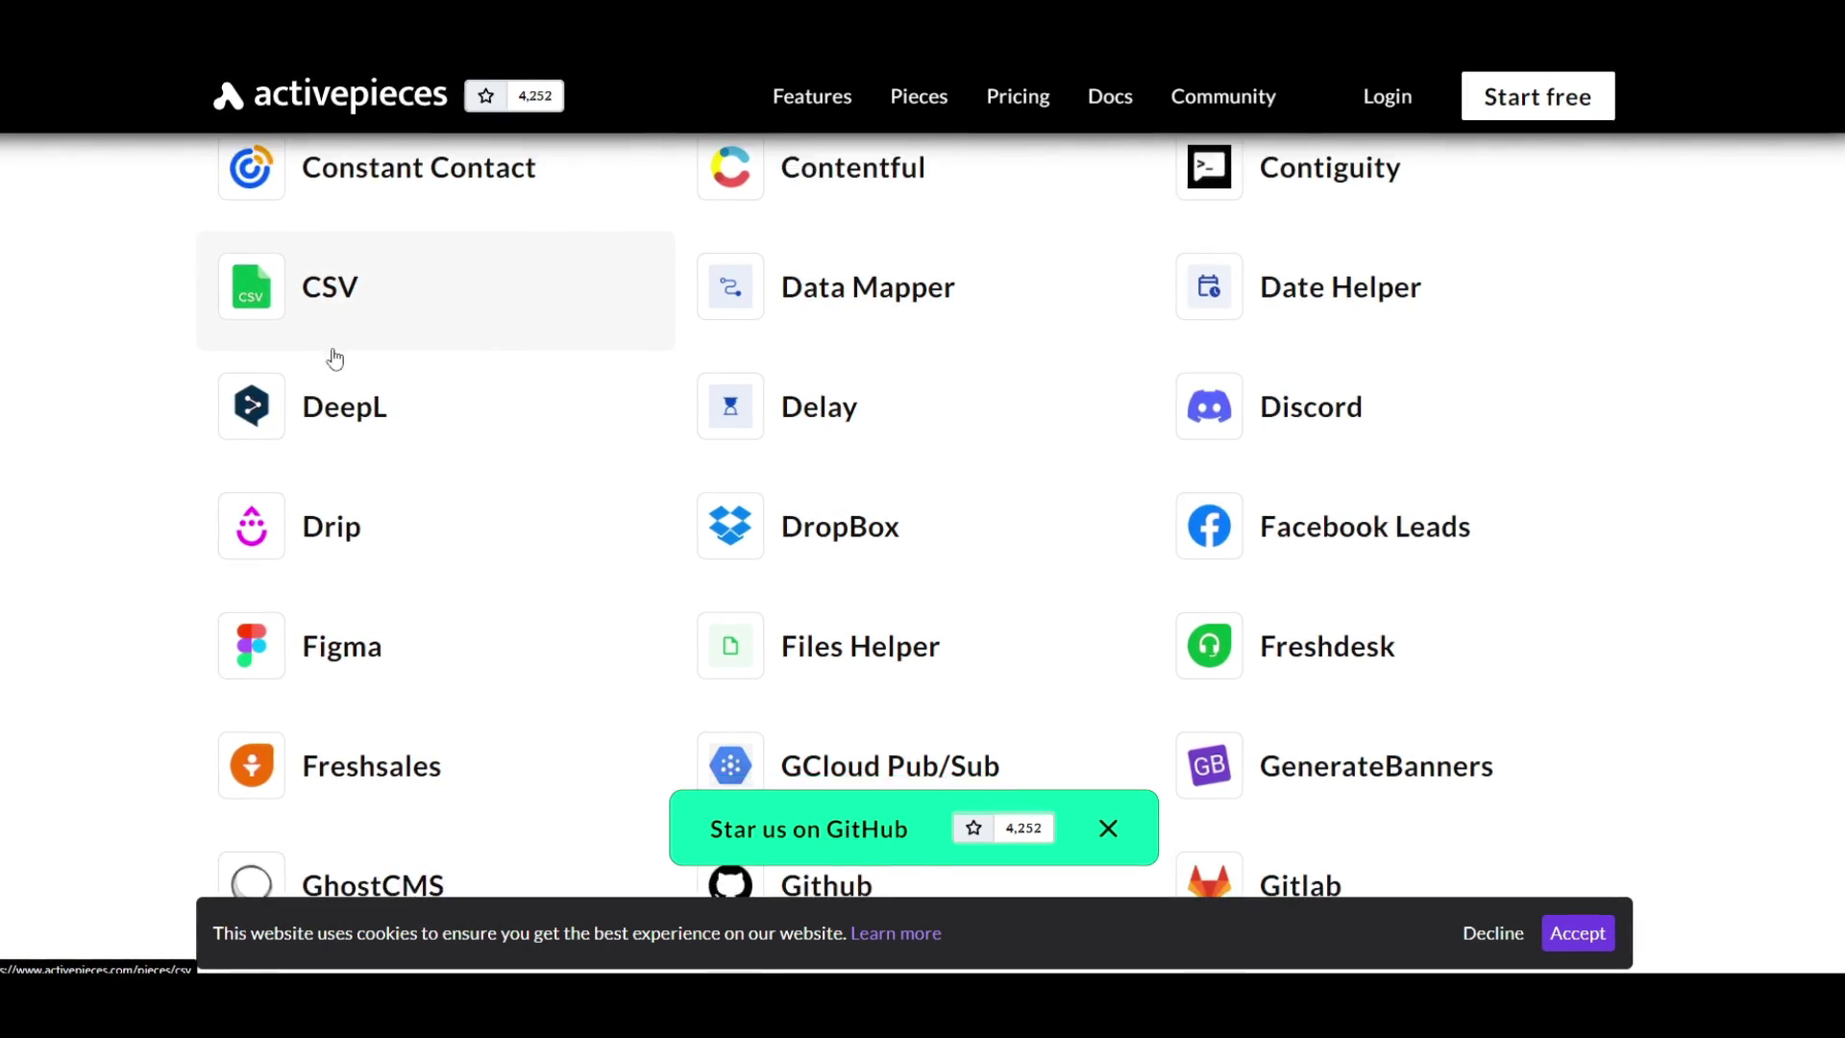
scroll(336, 358, "down", 20)
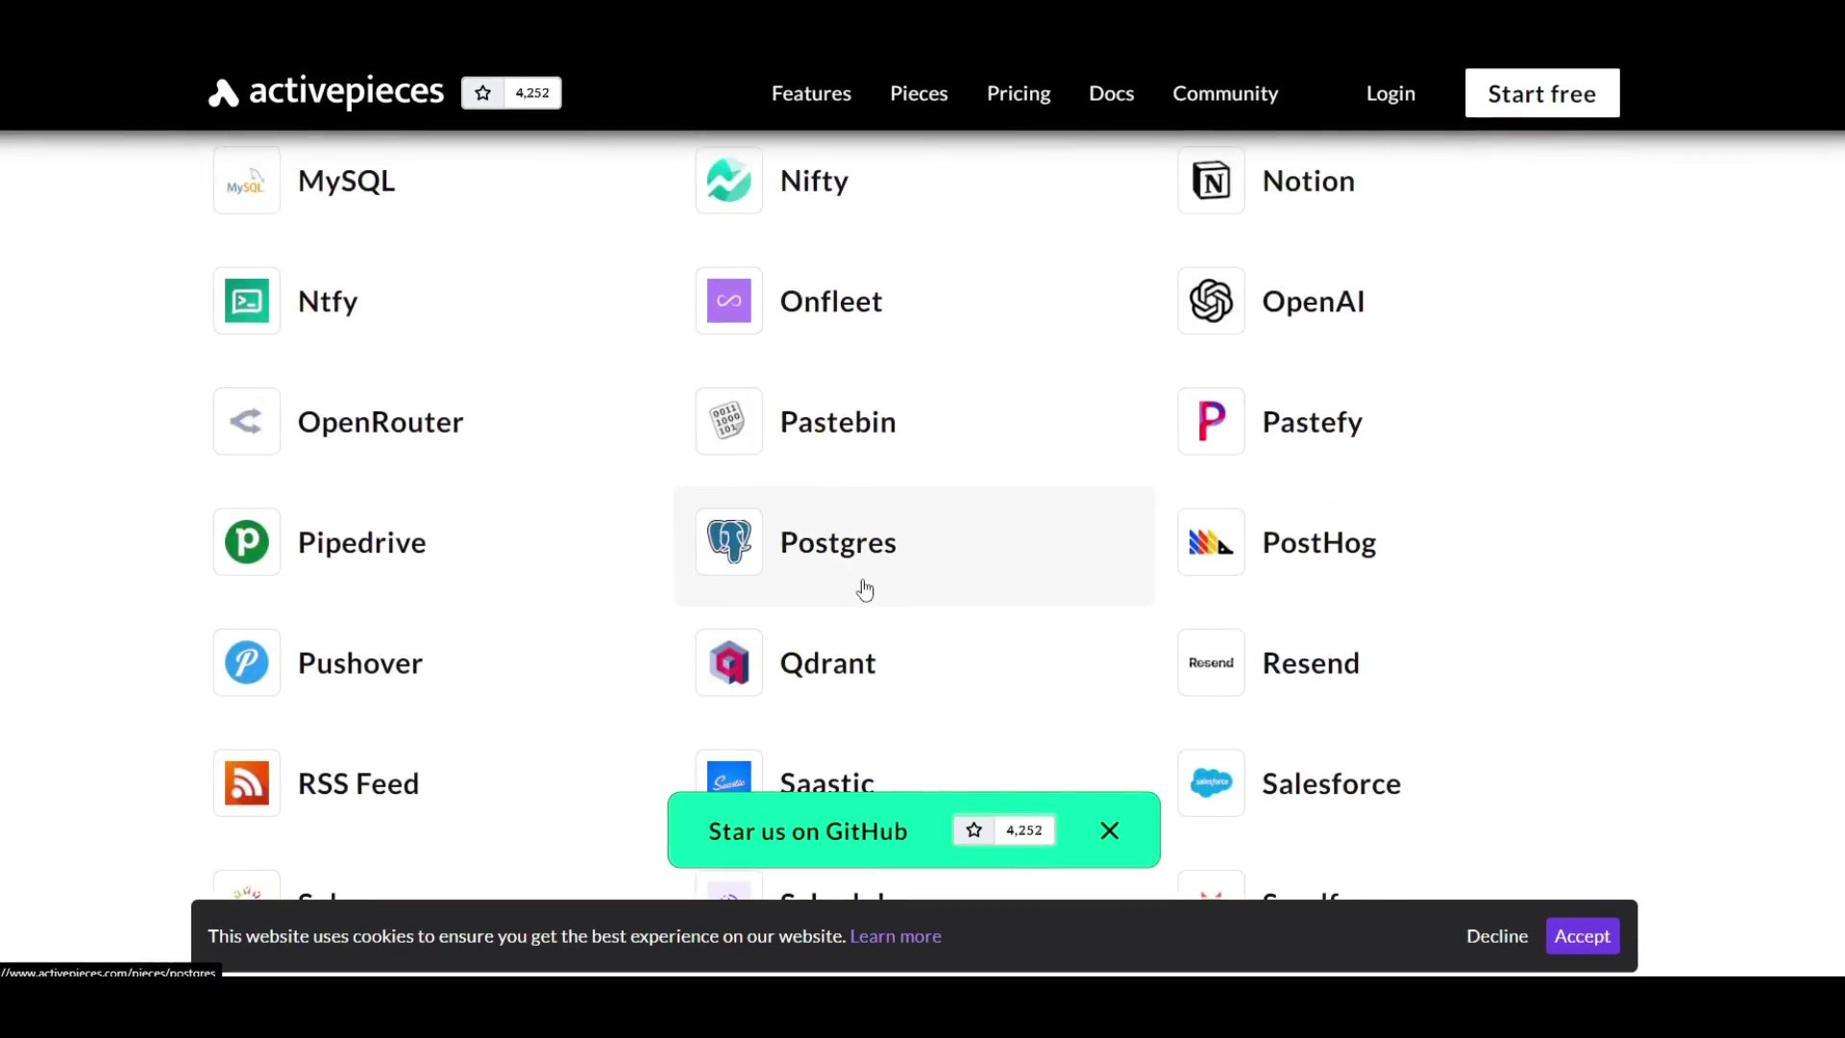
scroll(865, 589, "down", 15)
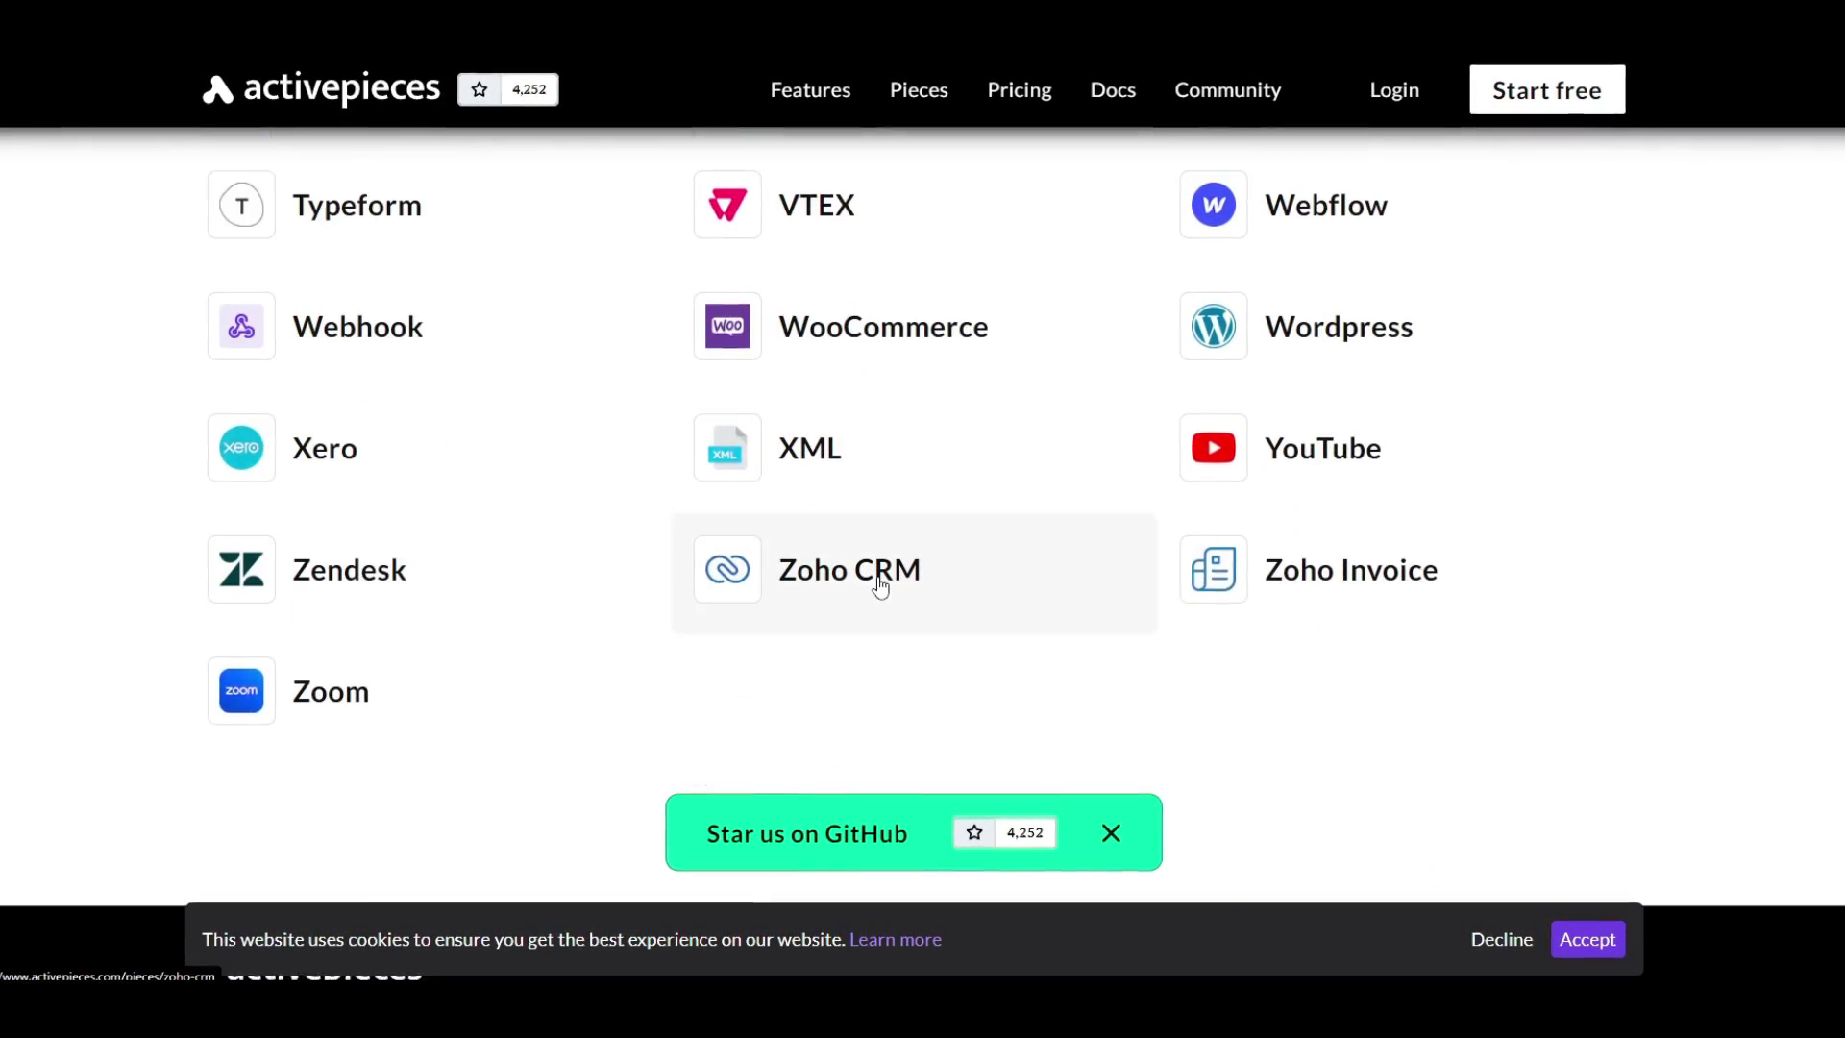
scroll(391, 618, "up", 15)
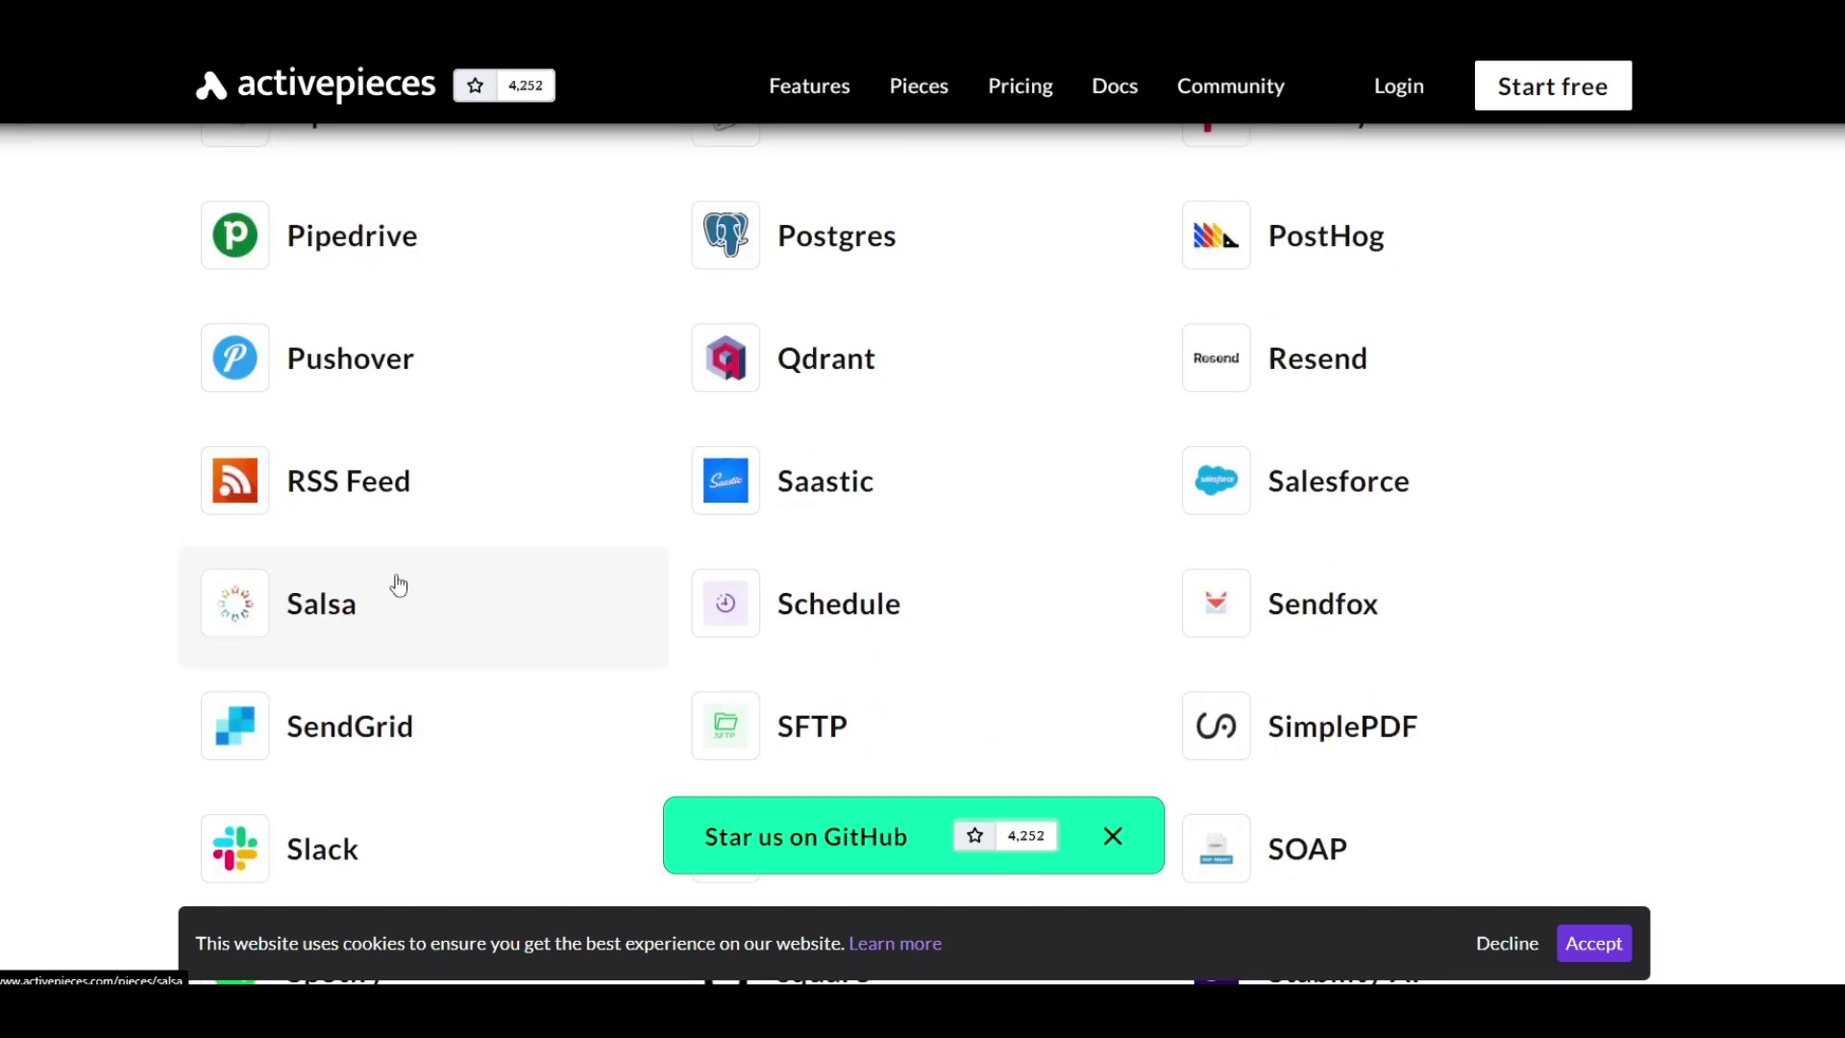
scroll(399, 584, "up", 15)
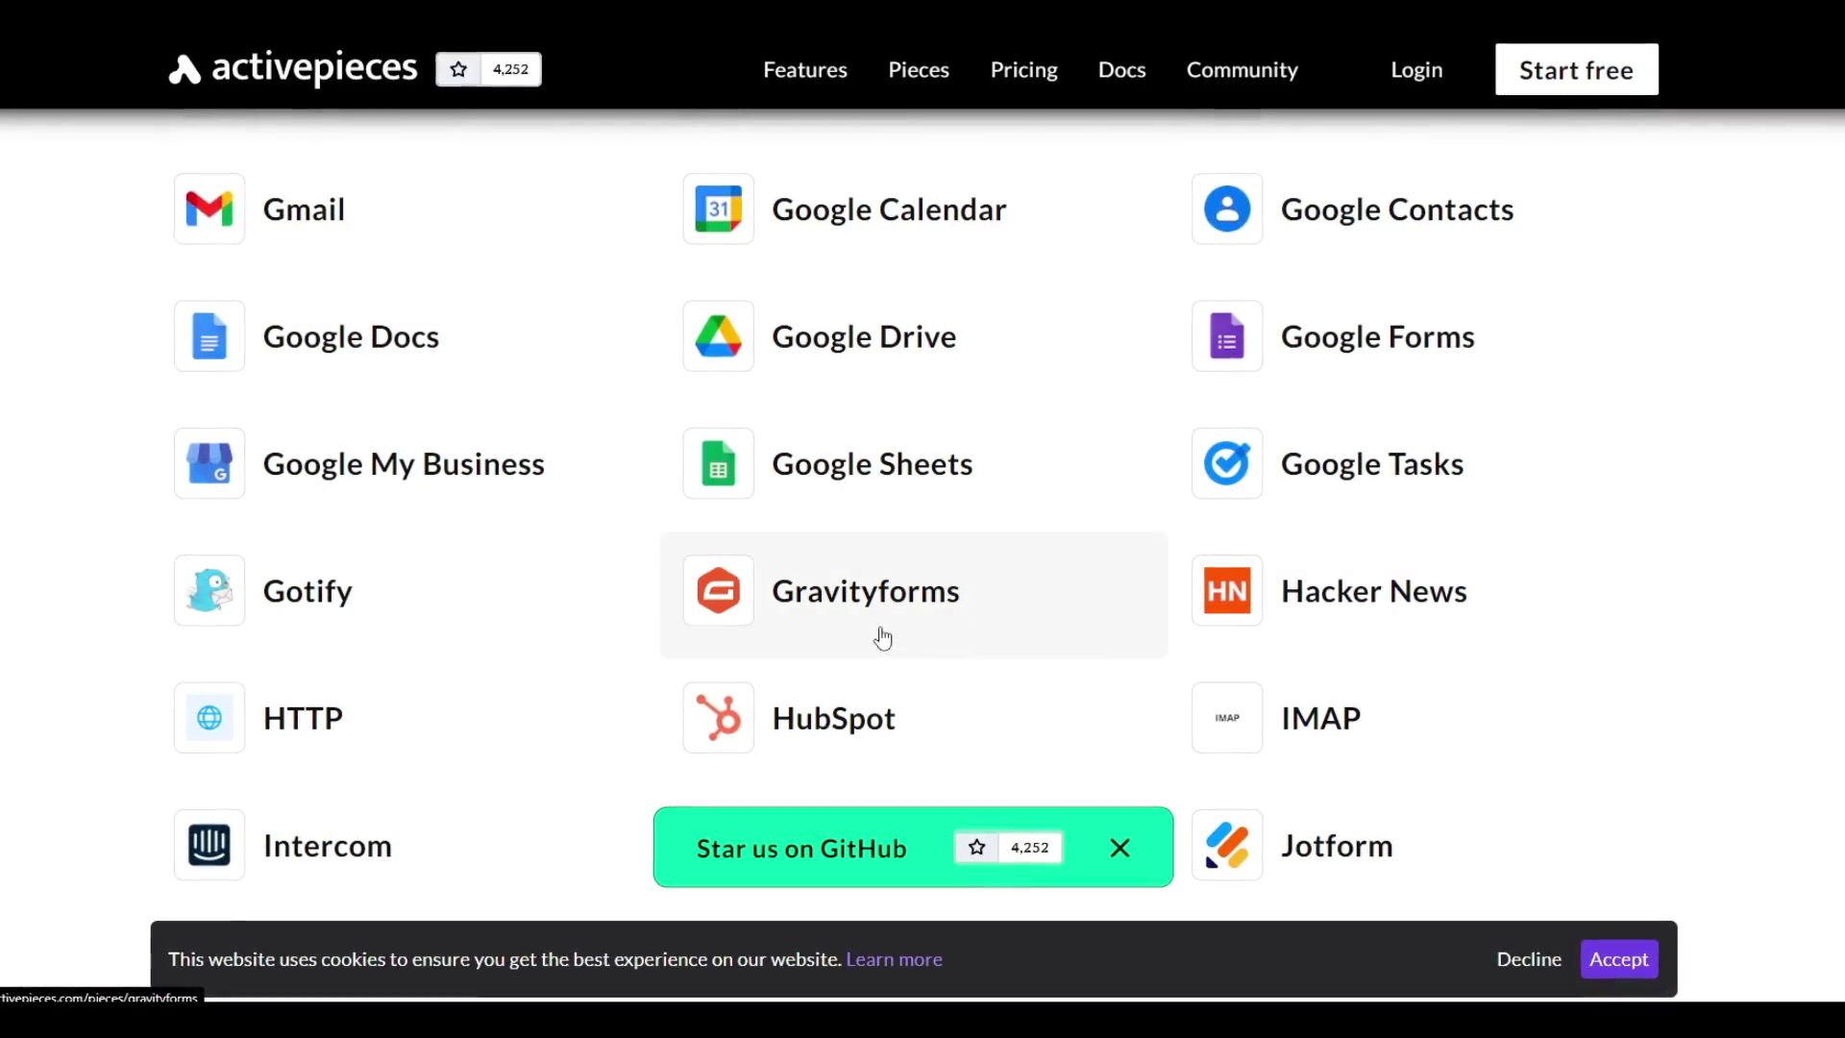
scroll(832, 544, "up", 10)
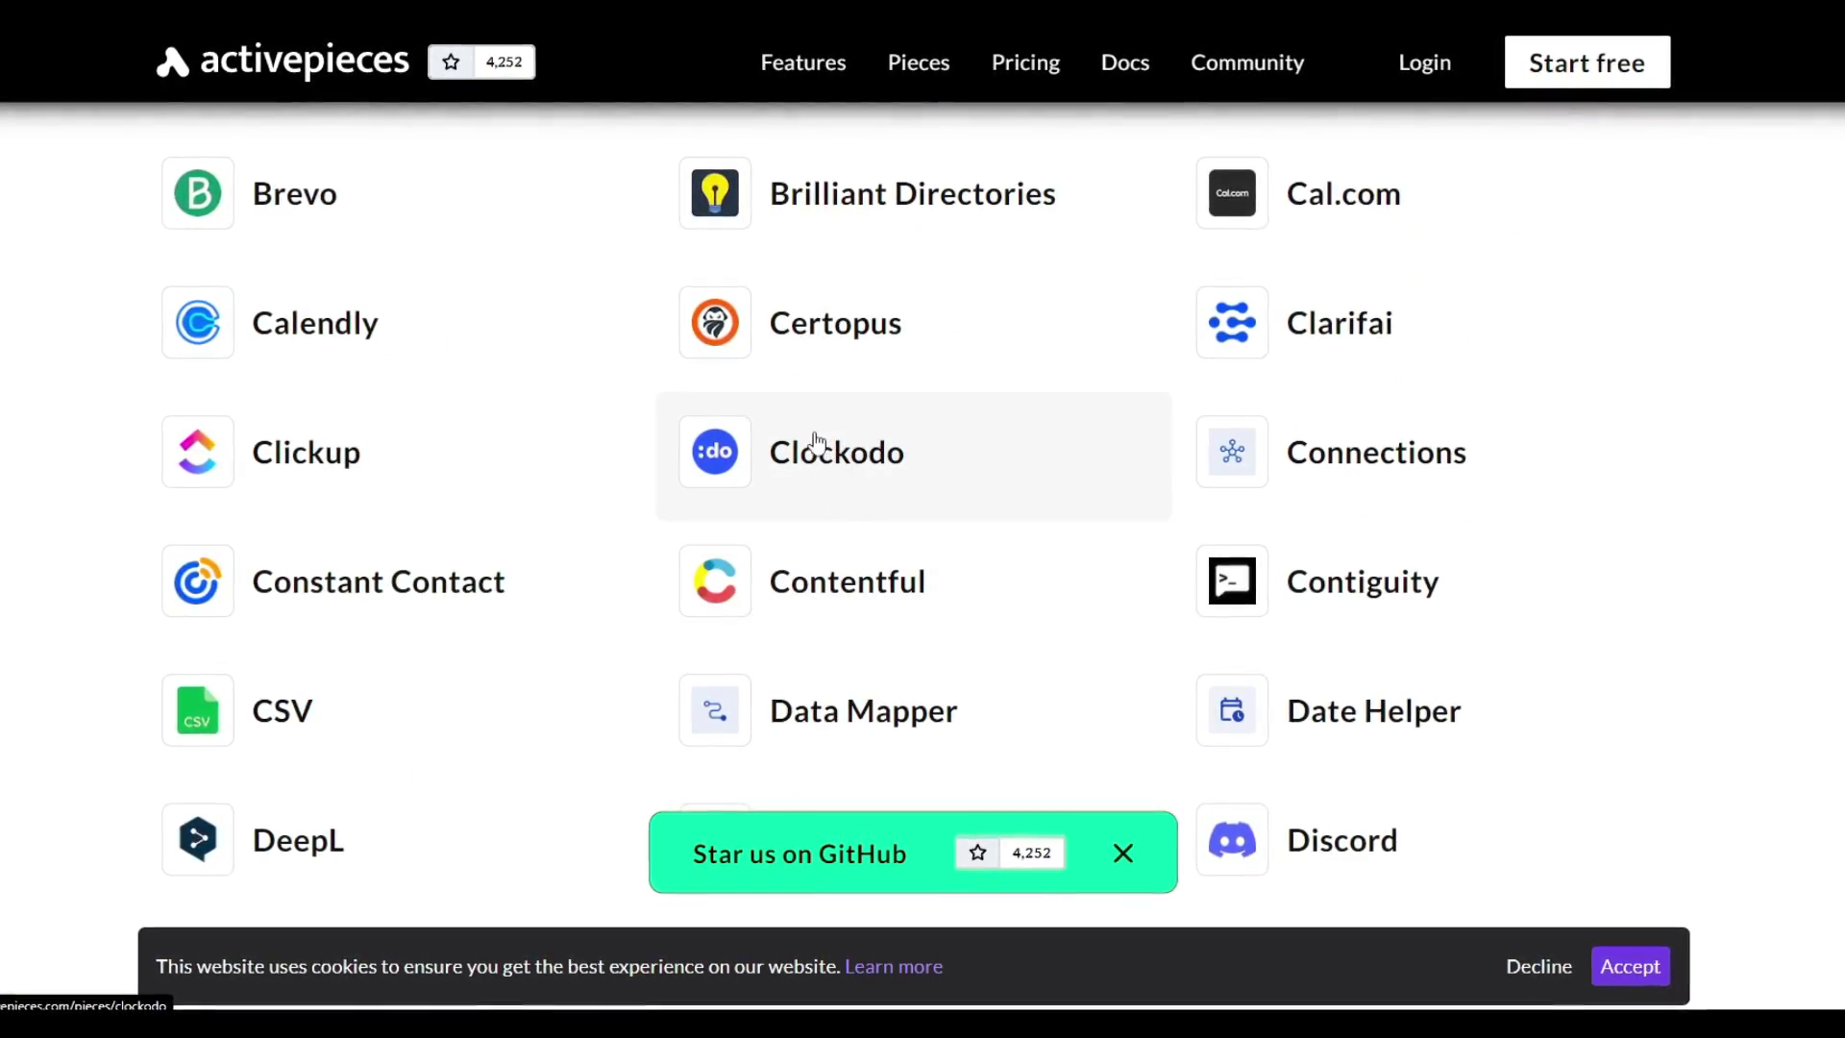
scroll(820, 445, "up", 4)
scroll(766, 453, "up", 4)
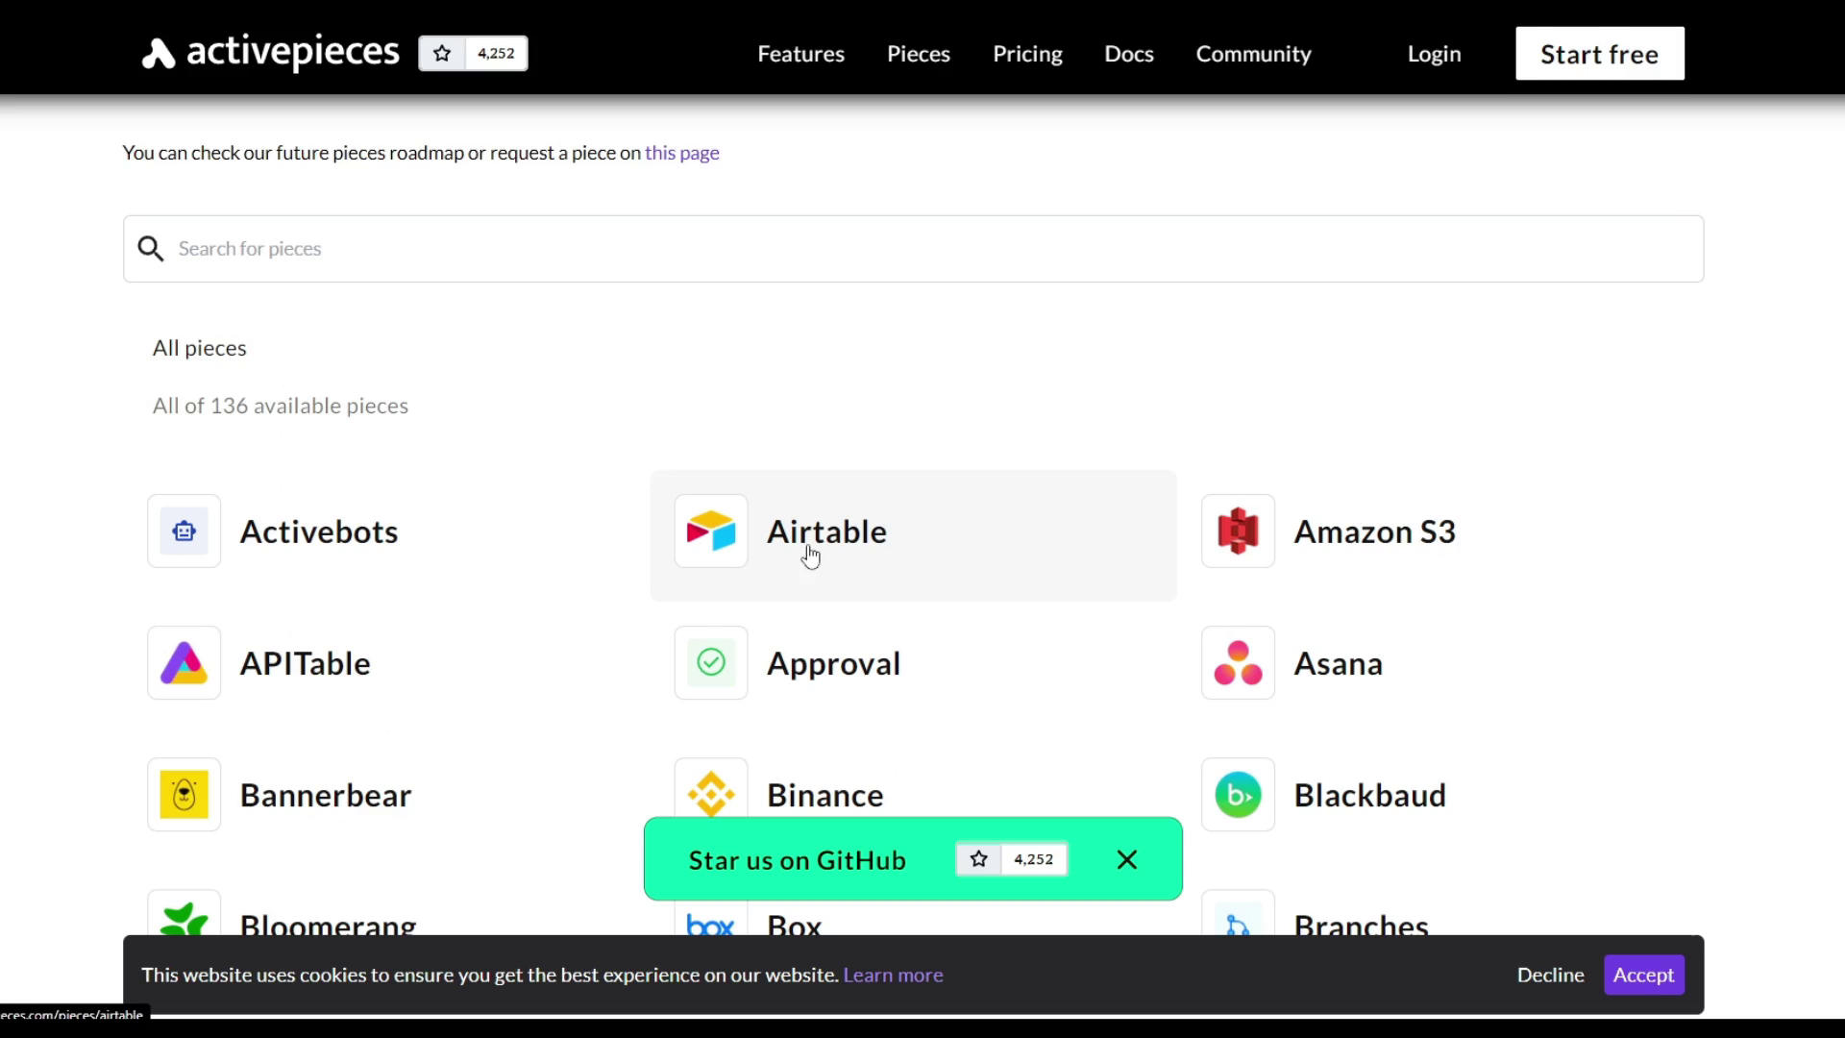
scroll(1020, 668, "up", 4)
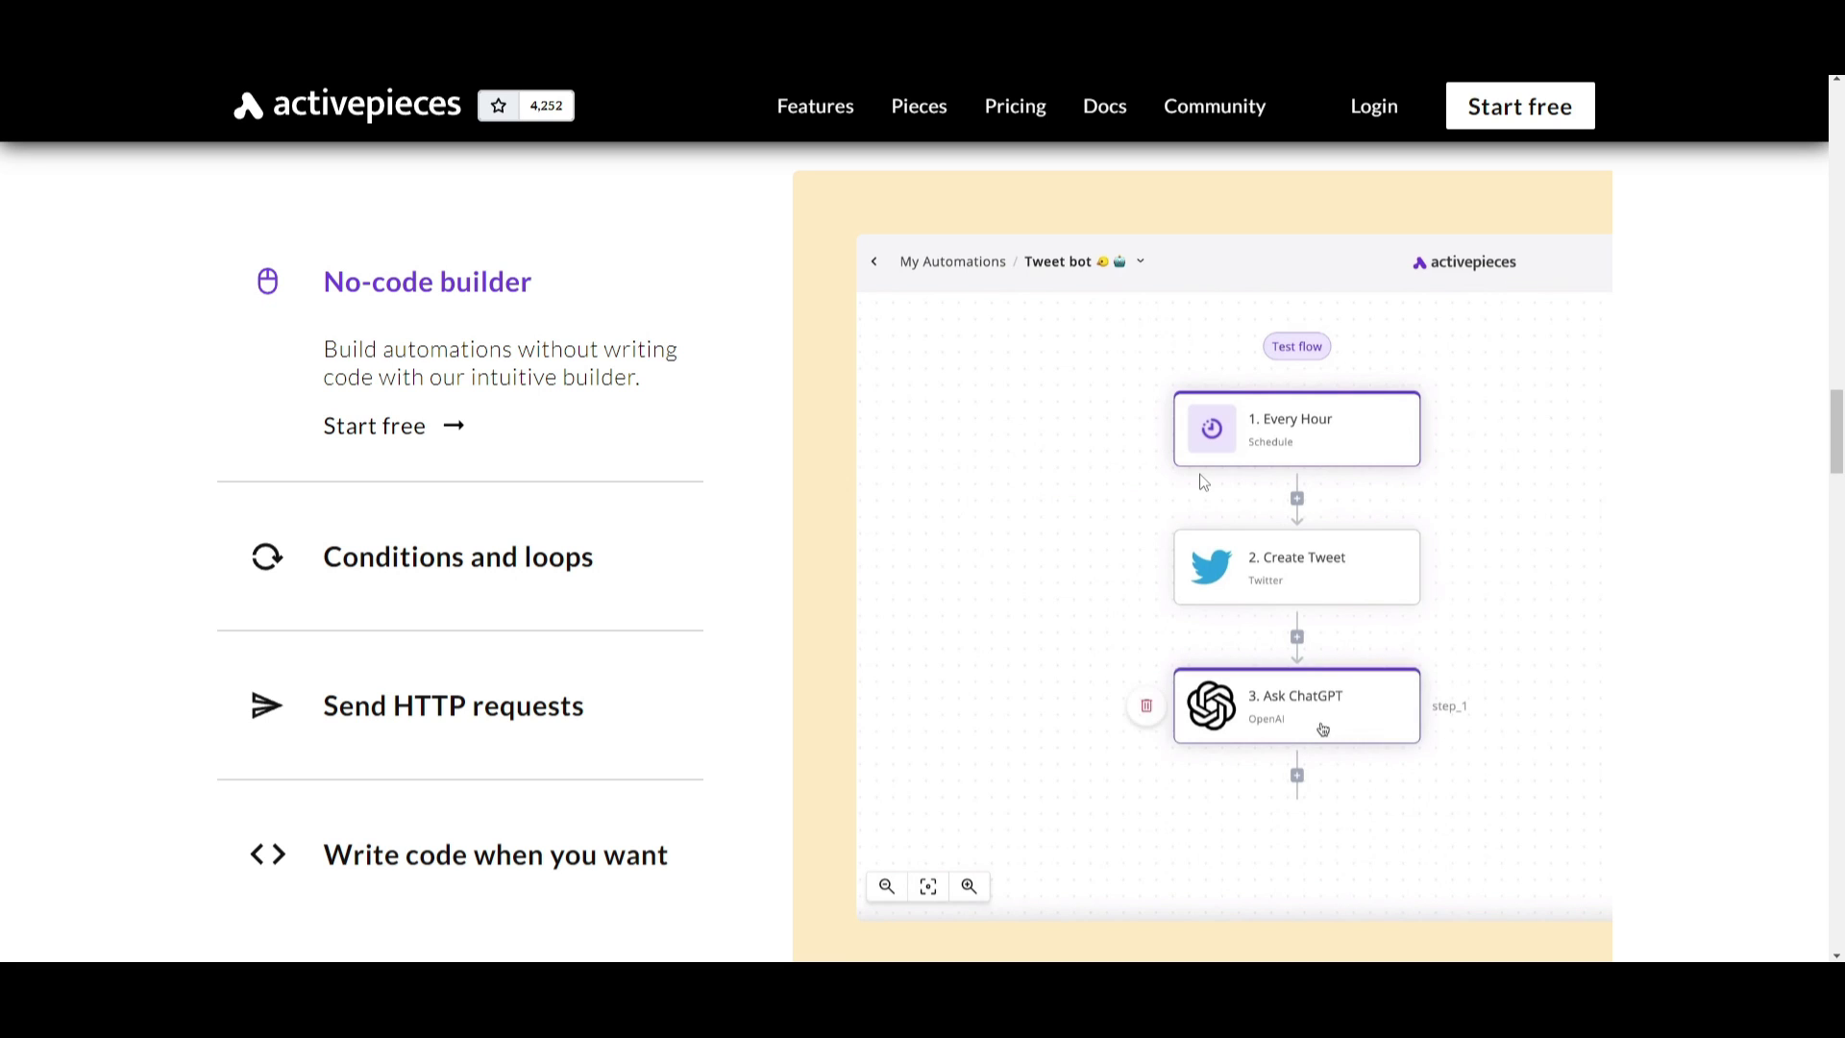
Step: Expand 'Conditions and loops' to show its Loop on Items and Branch demo flow
left_click(511, 560)
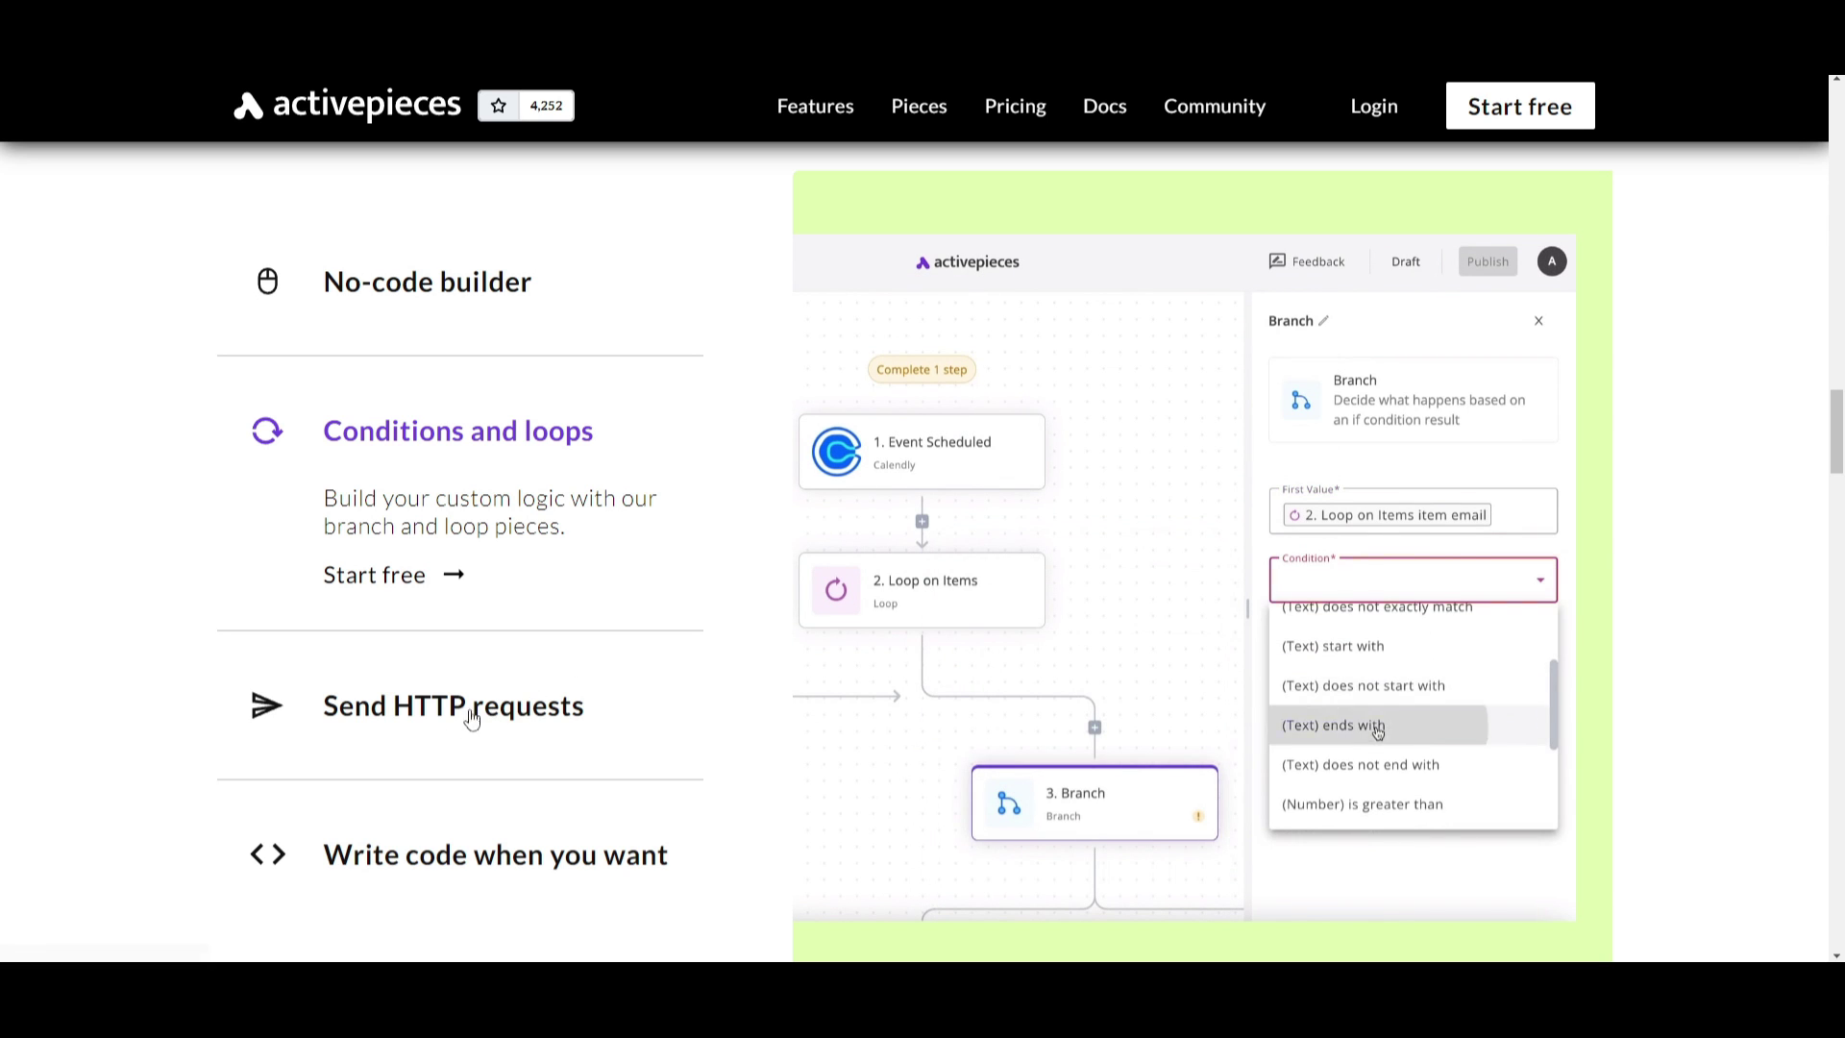
Step: Expand 'Send HTTP requests', then 'Write code when you want' to show the Code Editor demo
left_click(431, 726)
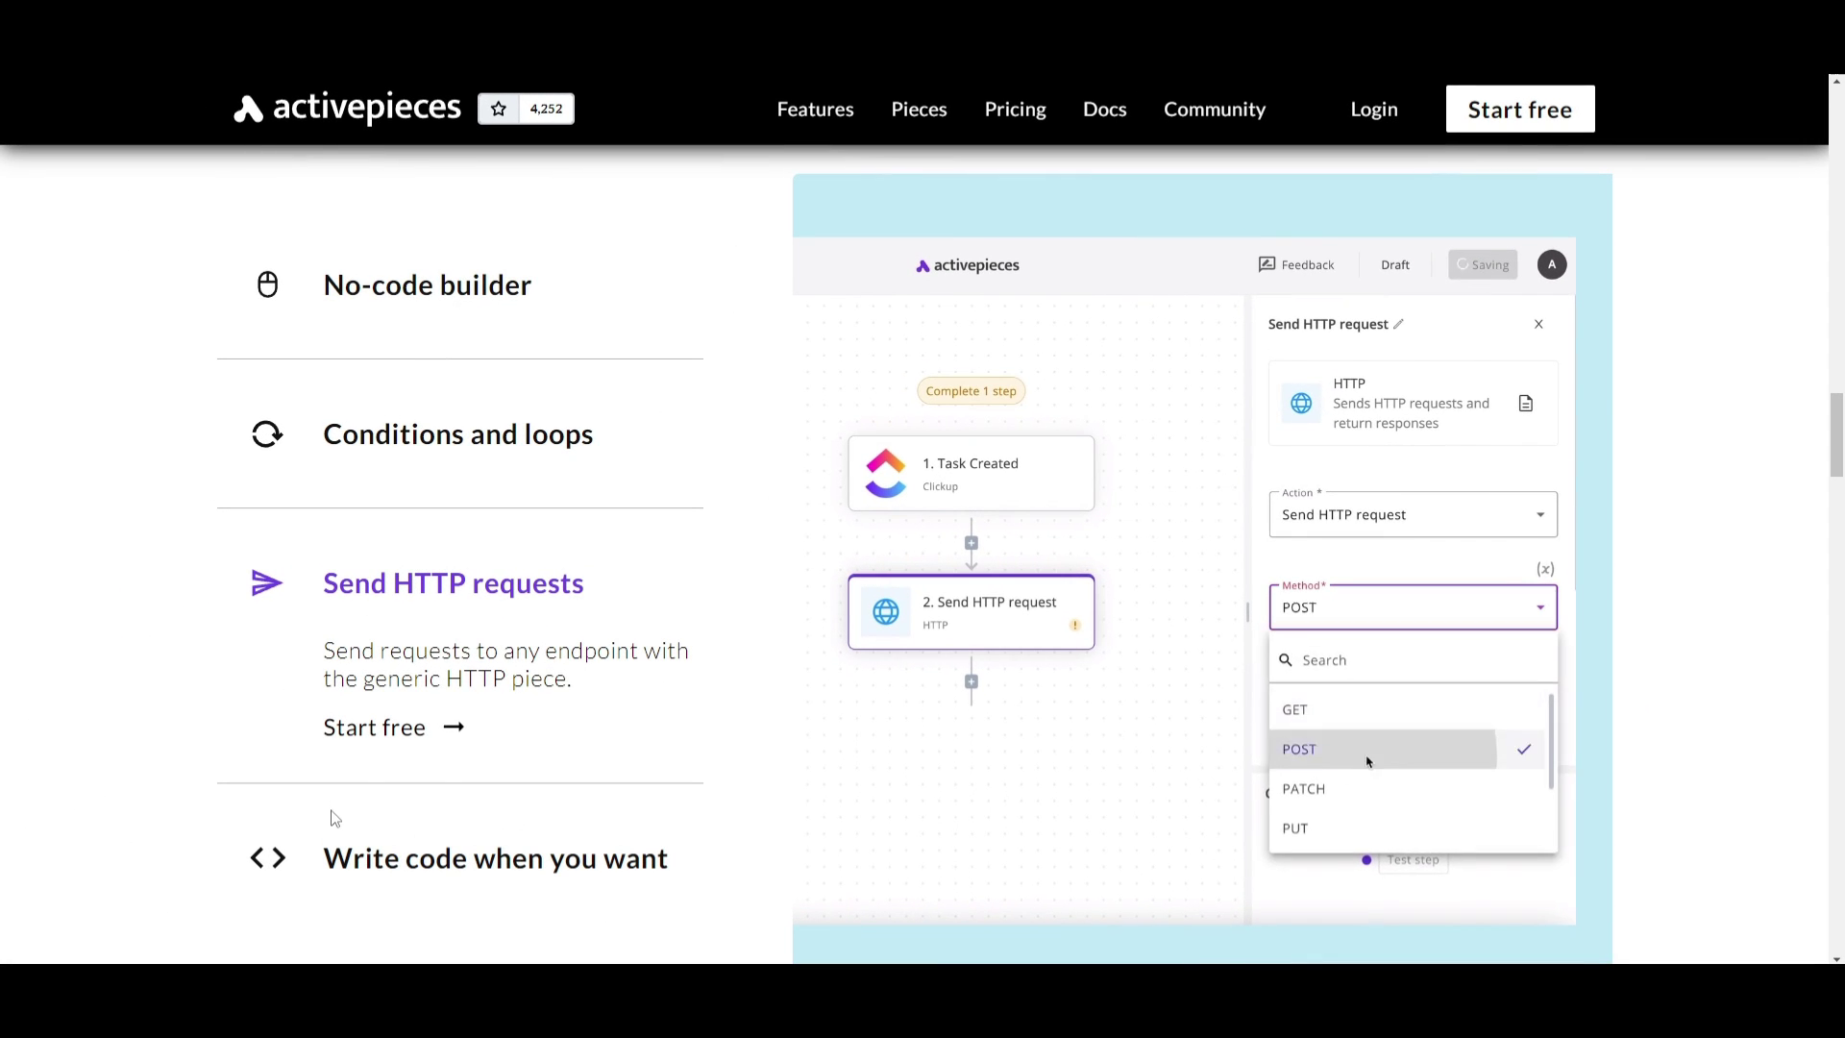
left_click(434, 858)
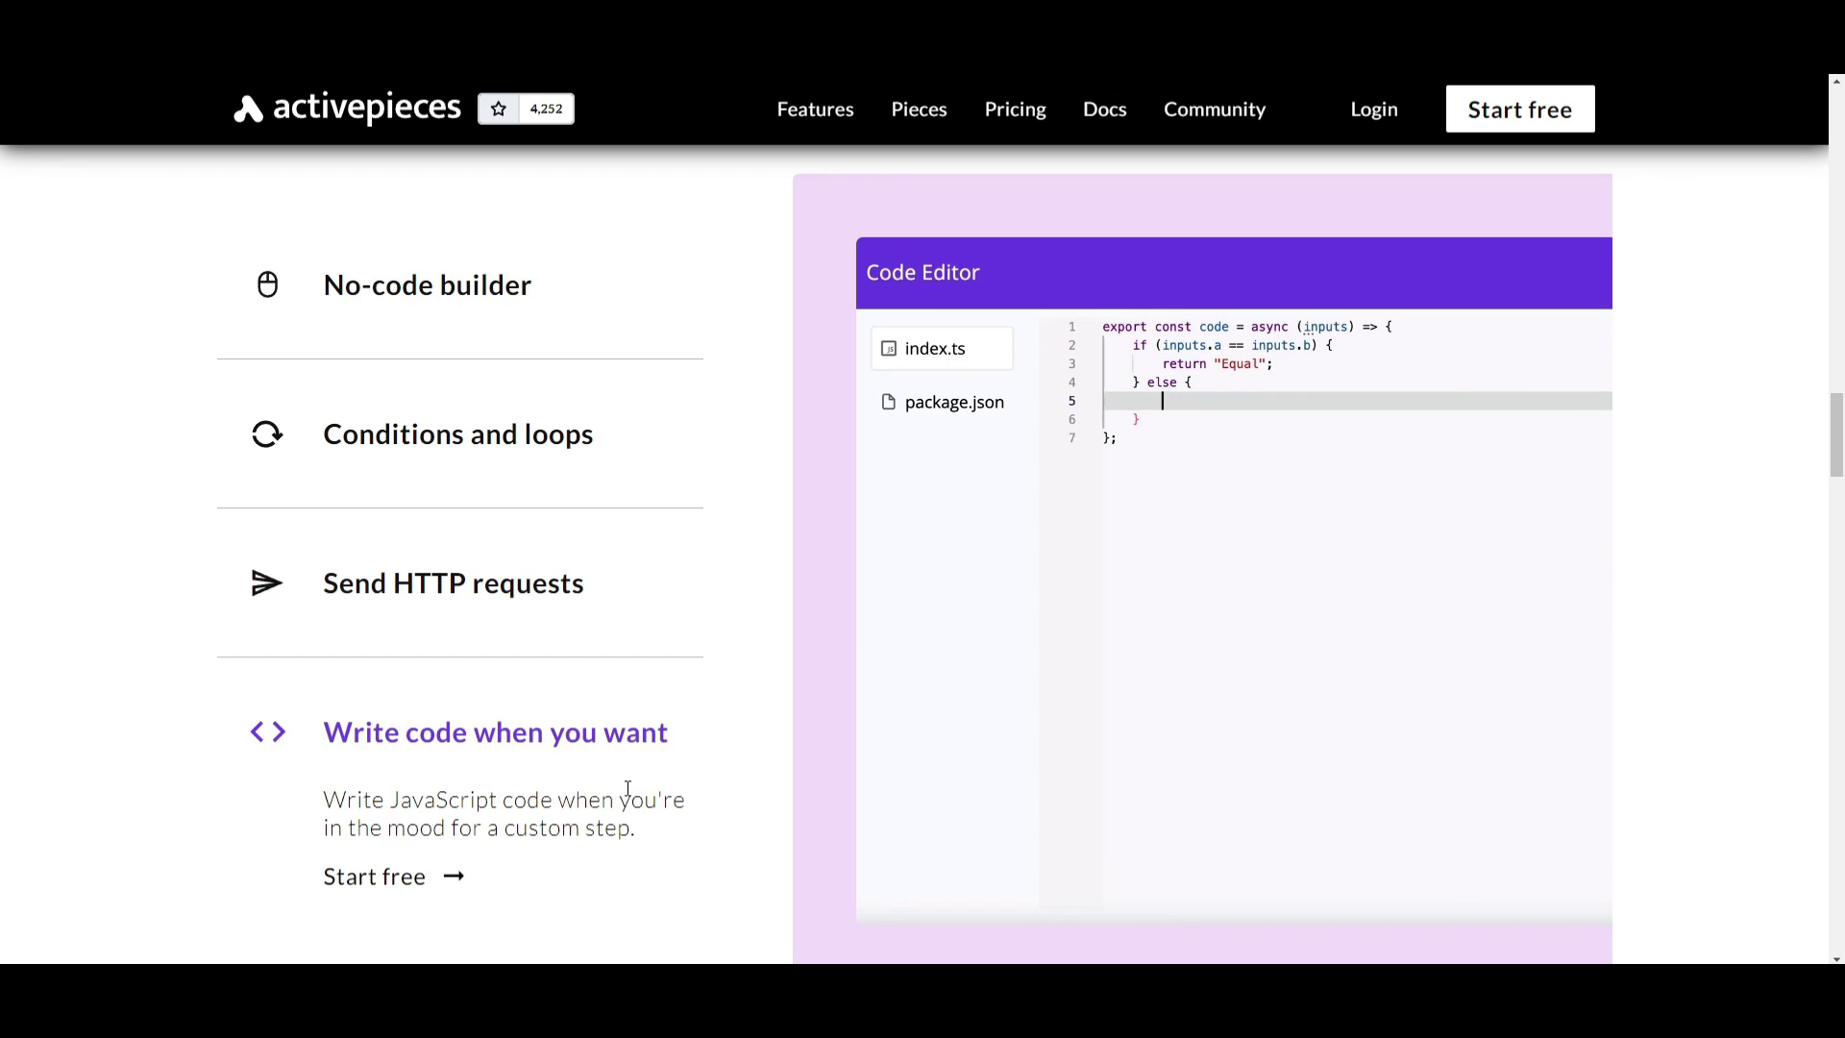
scroll(1401, 663, "up", 2)
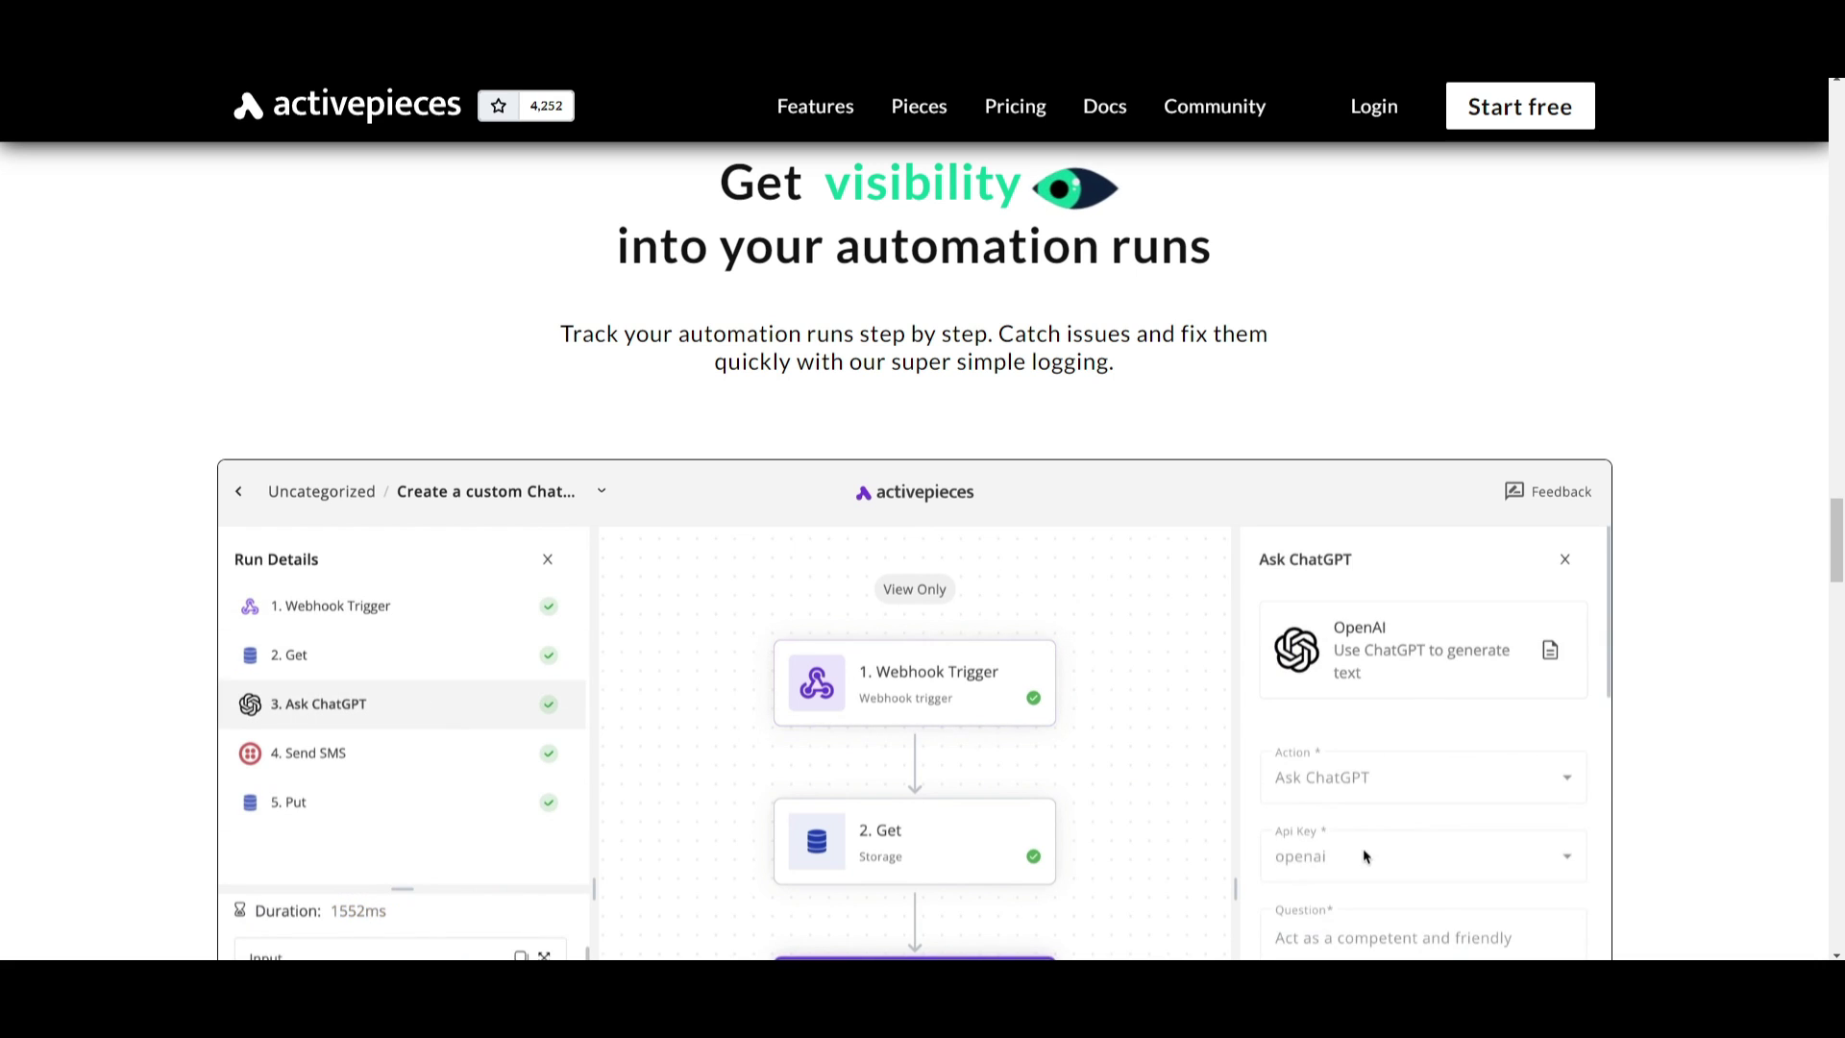
scroll(205, 510, "down", 2)
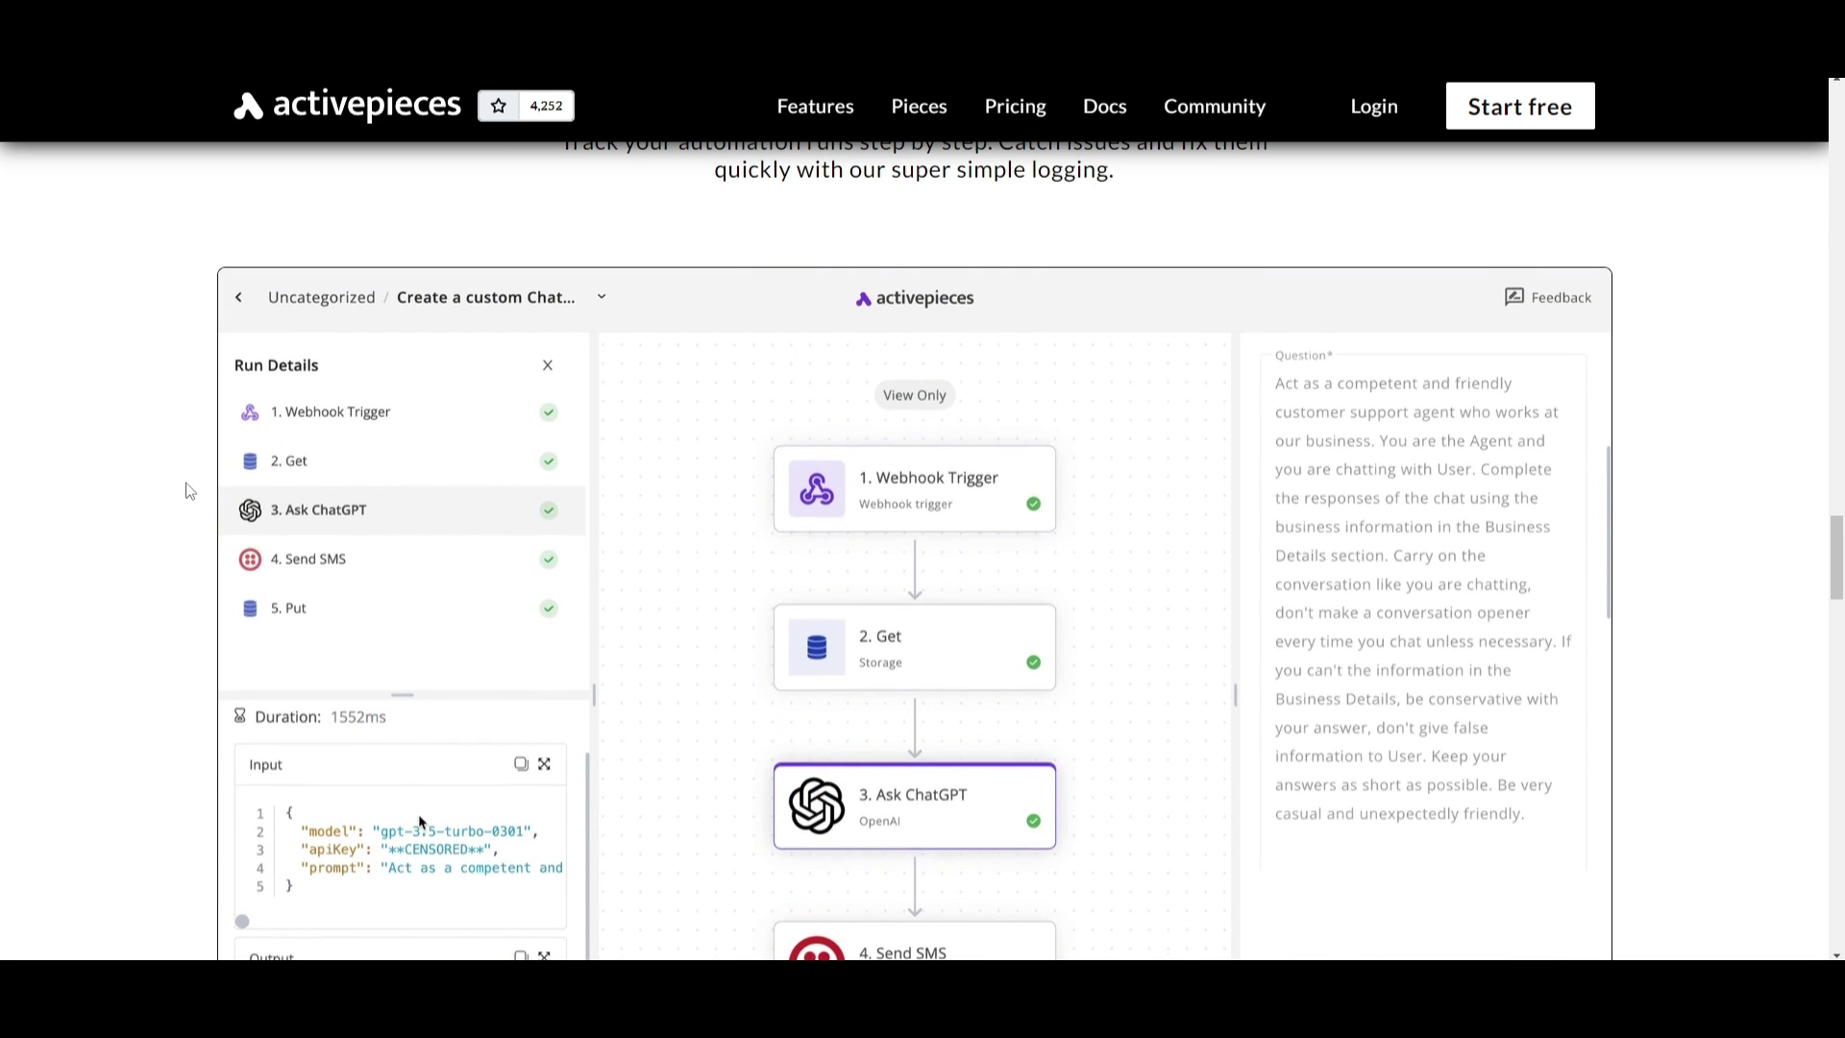
scroll(197, 475, "down", 1)
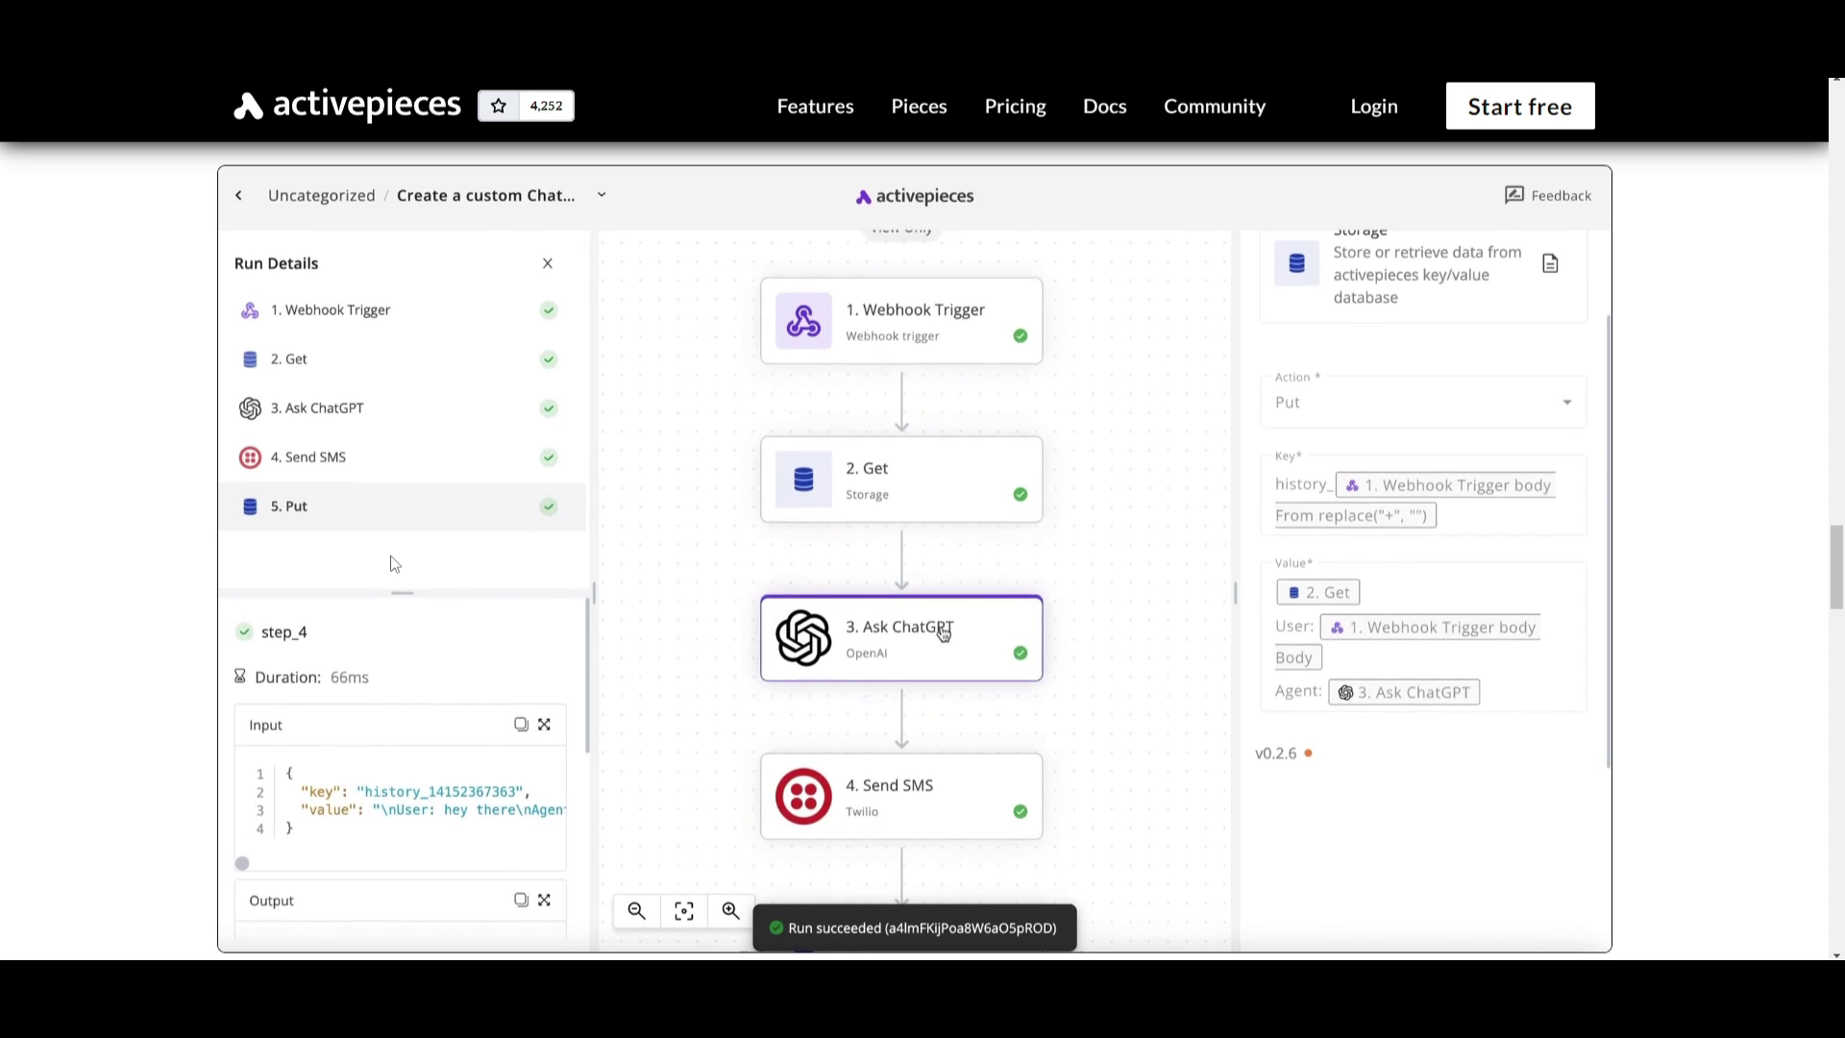
scroll(730, 826, "down", 1)
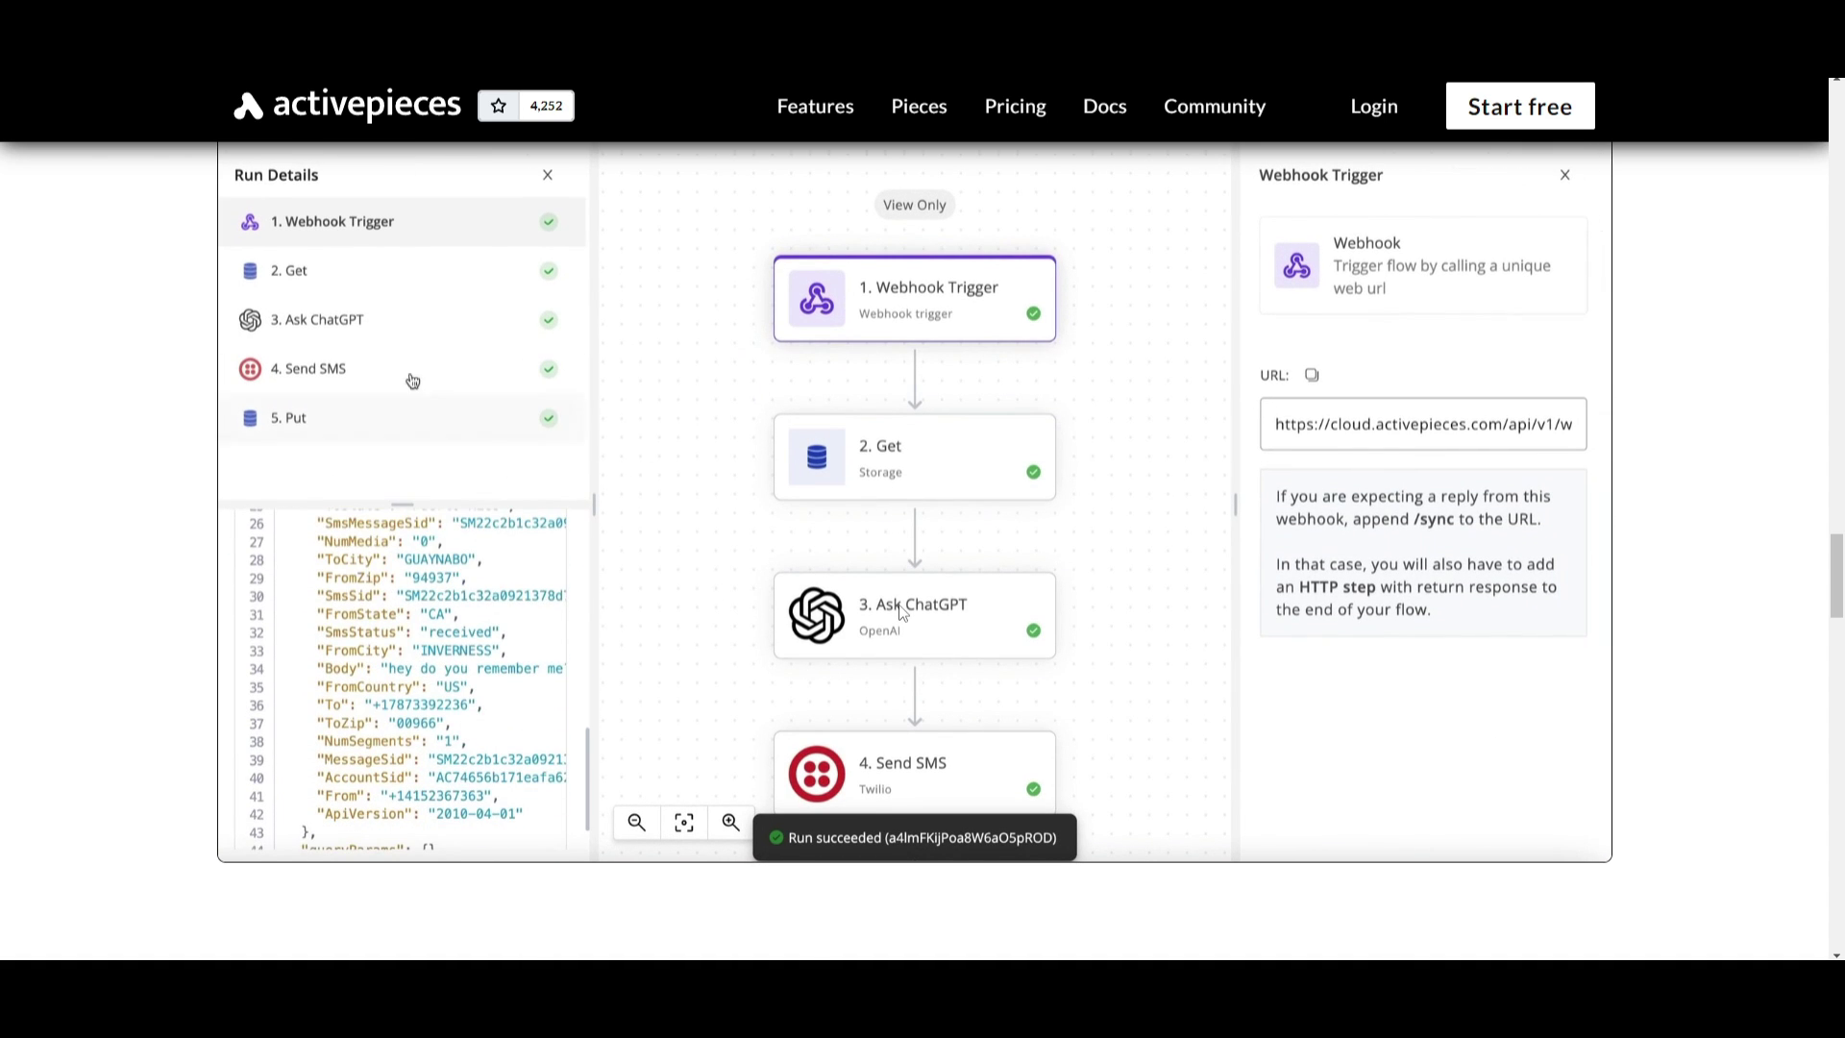
scroll(715, 591, "up", 3)
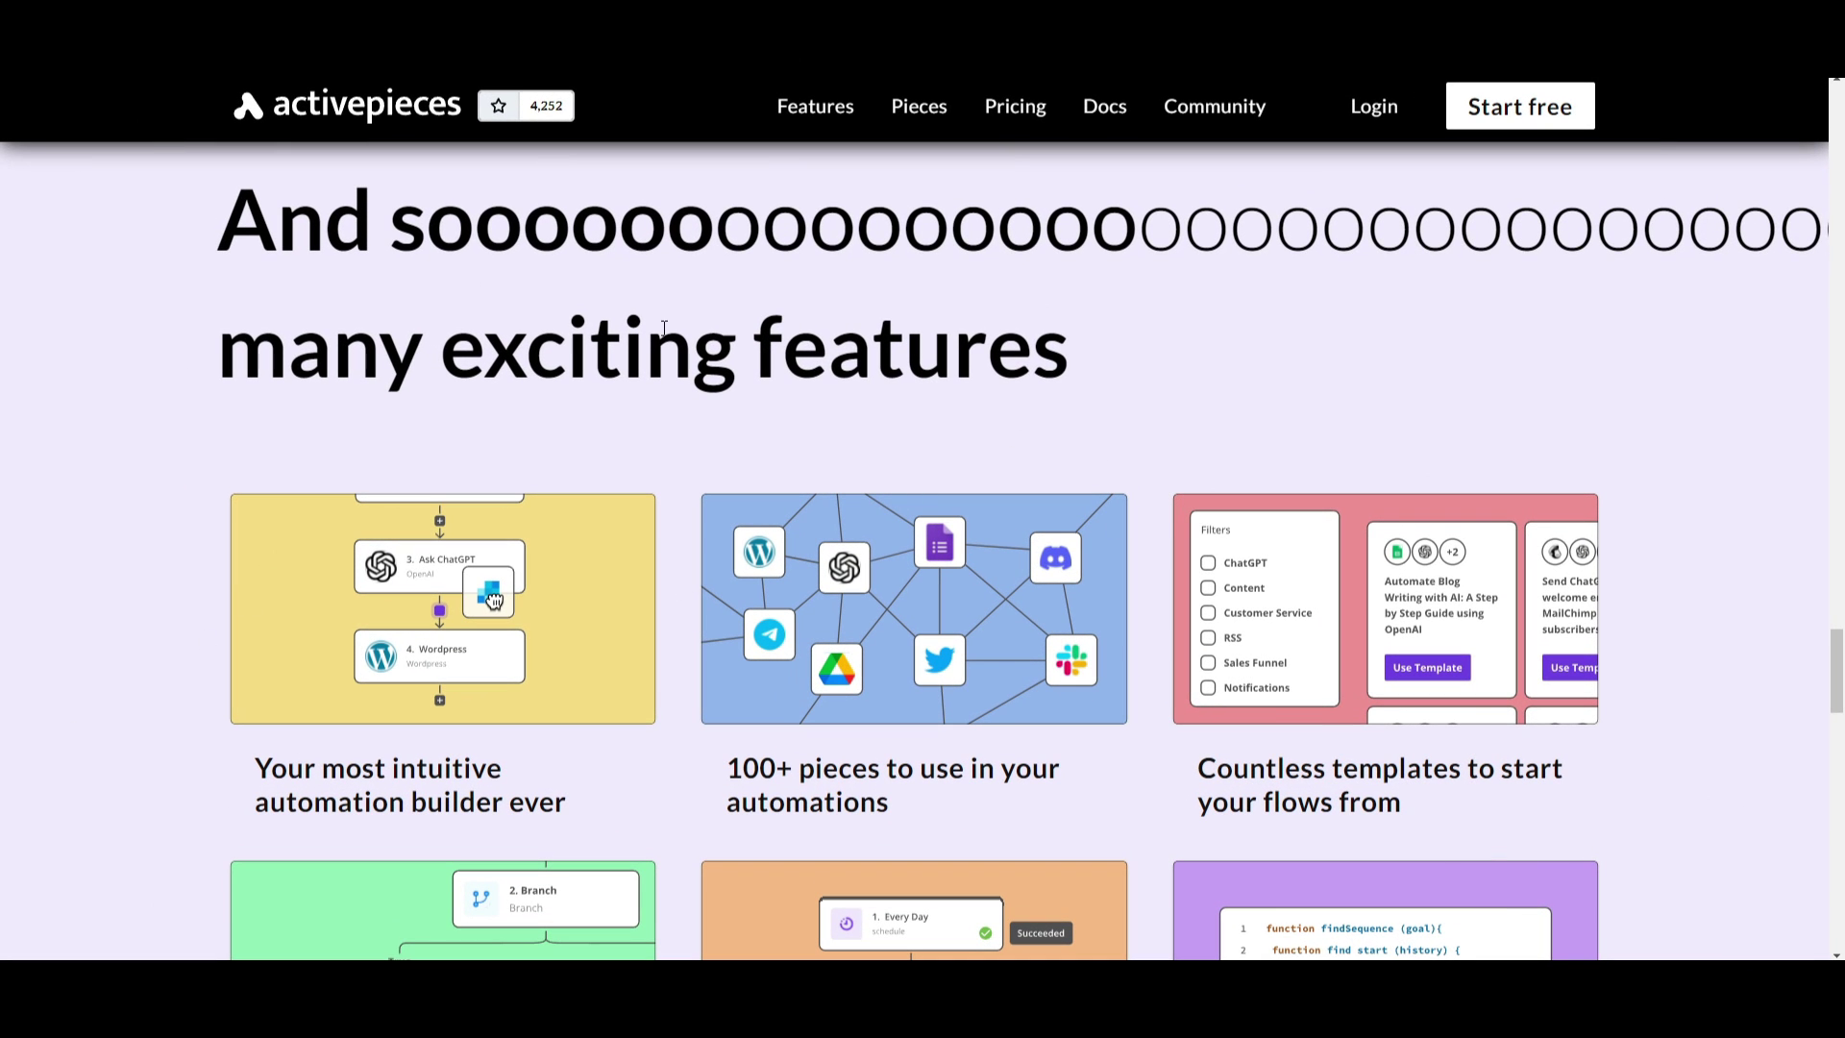
scroll(607, 337, "down", 2)
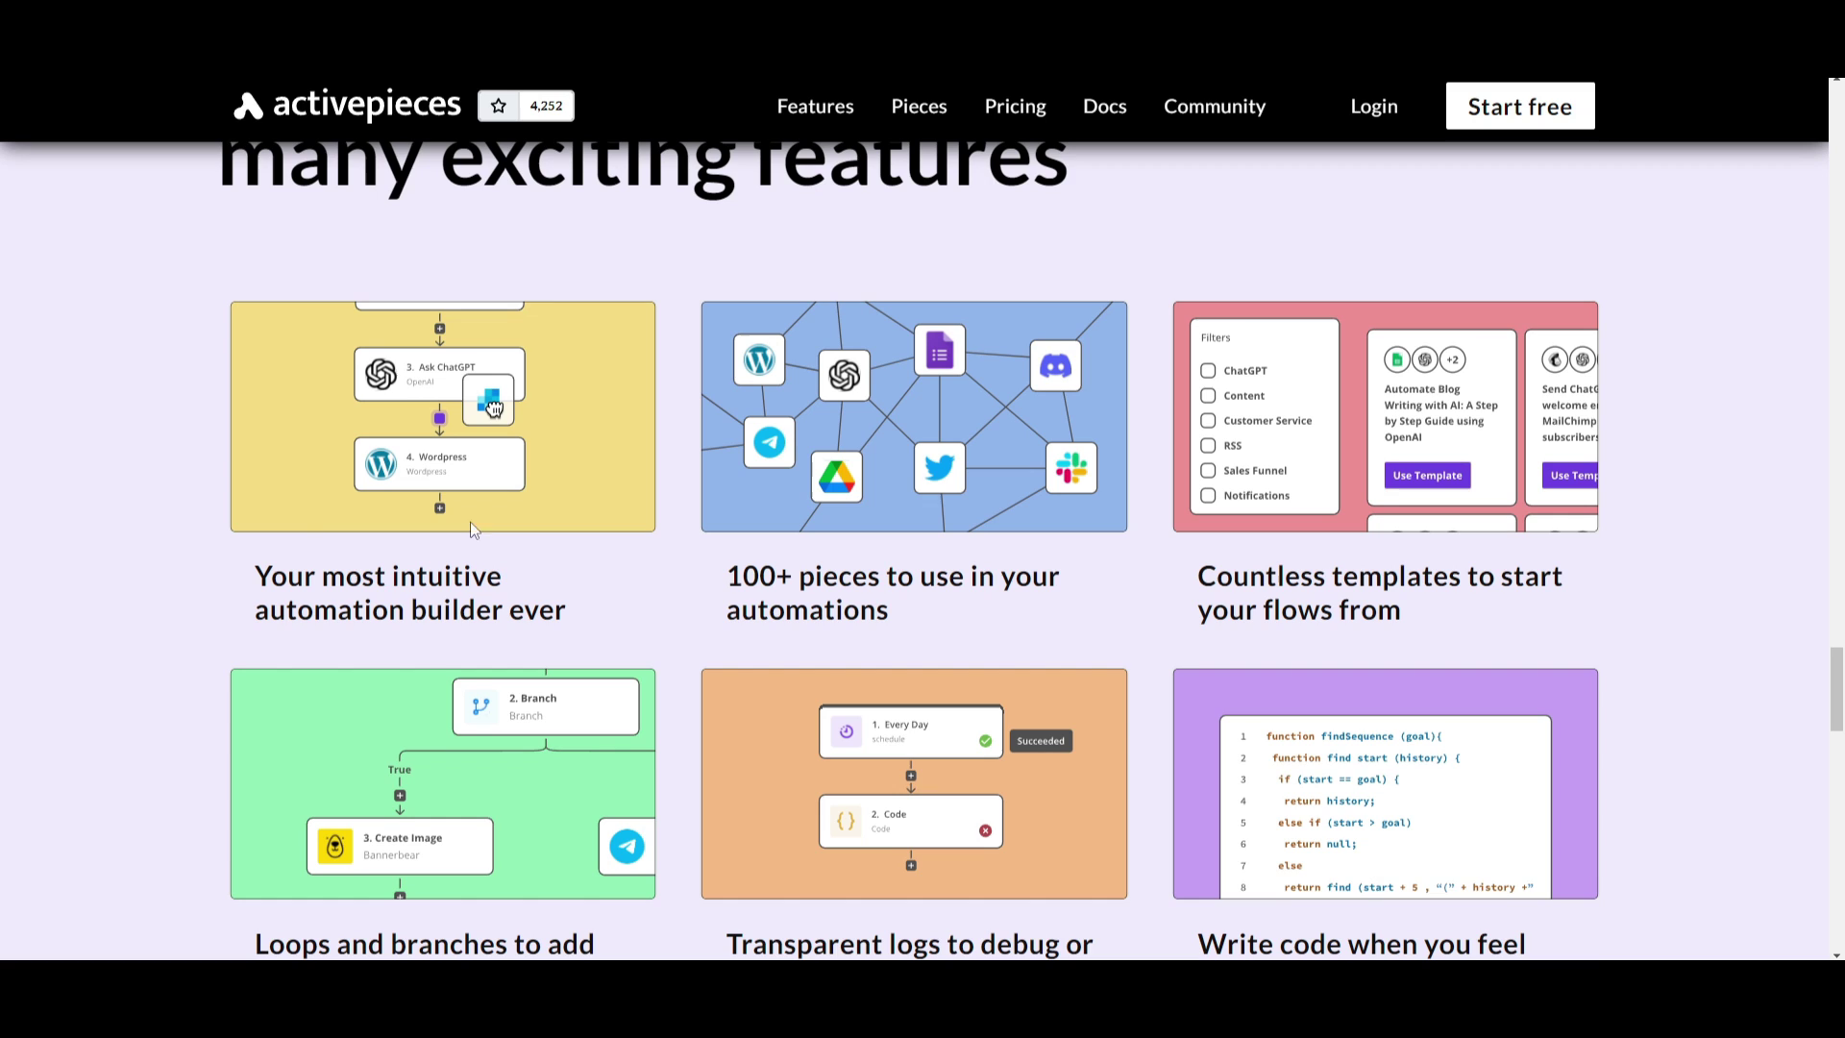
scroll(321, 546, "down", 1)
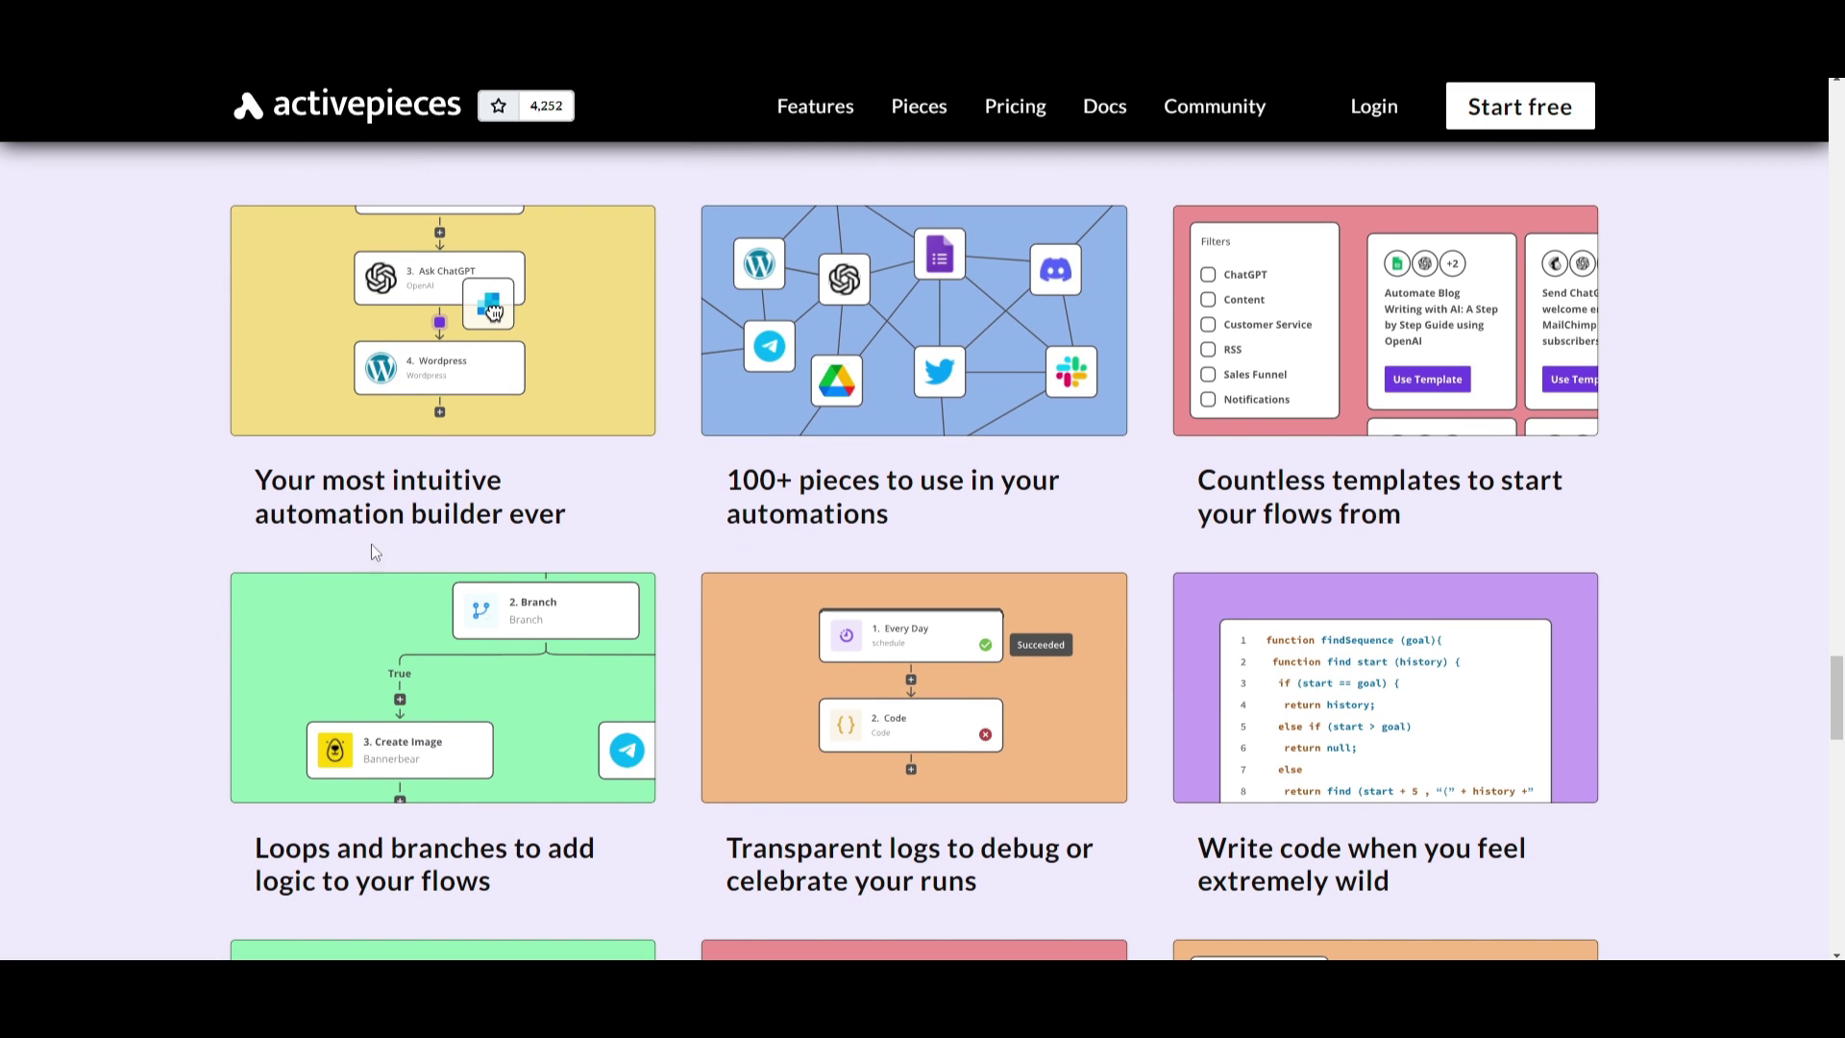
scroll(543, 509, "down", 1)
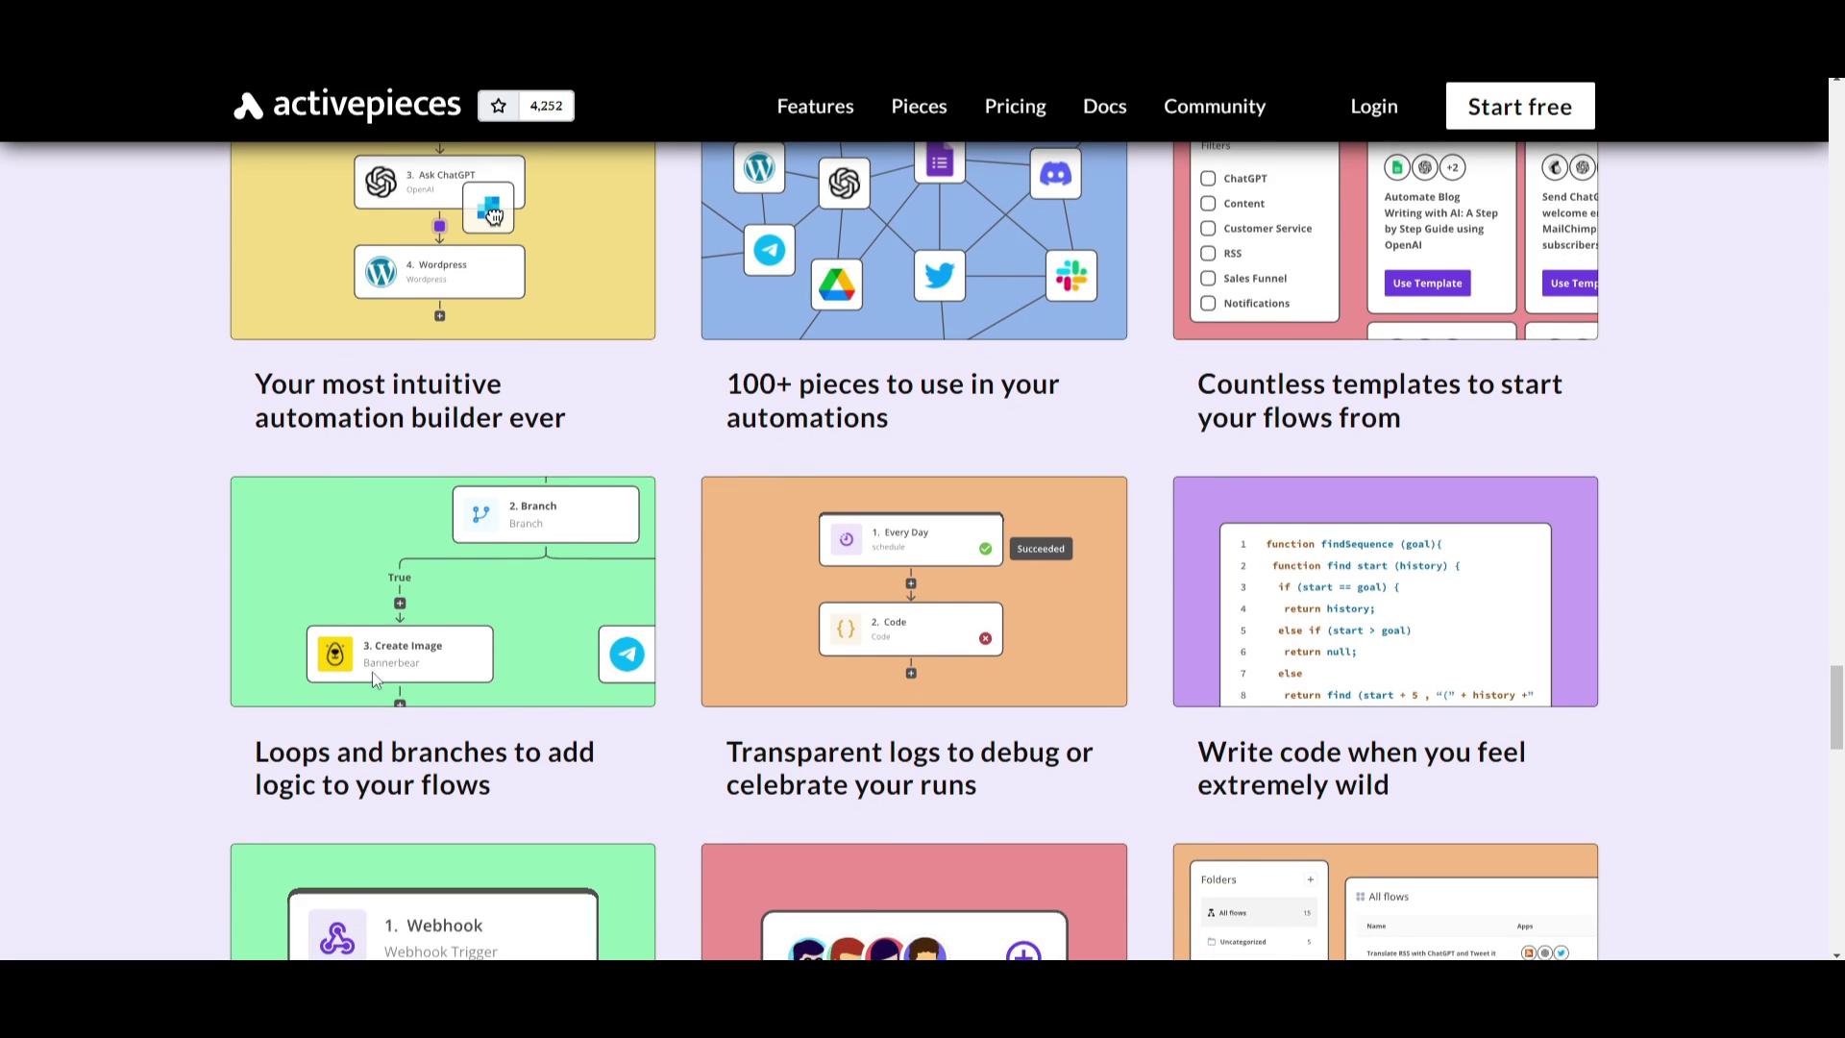
scroll(502, 606, "down", 1)
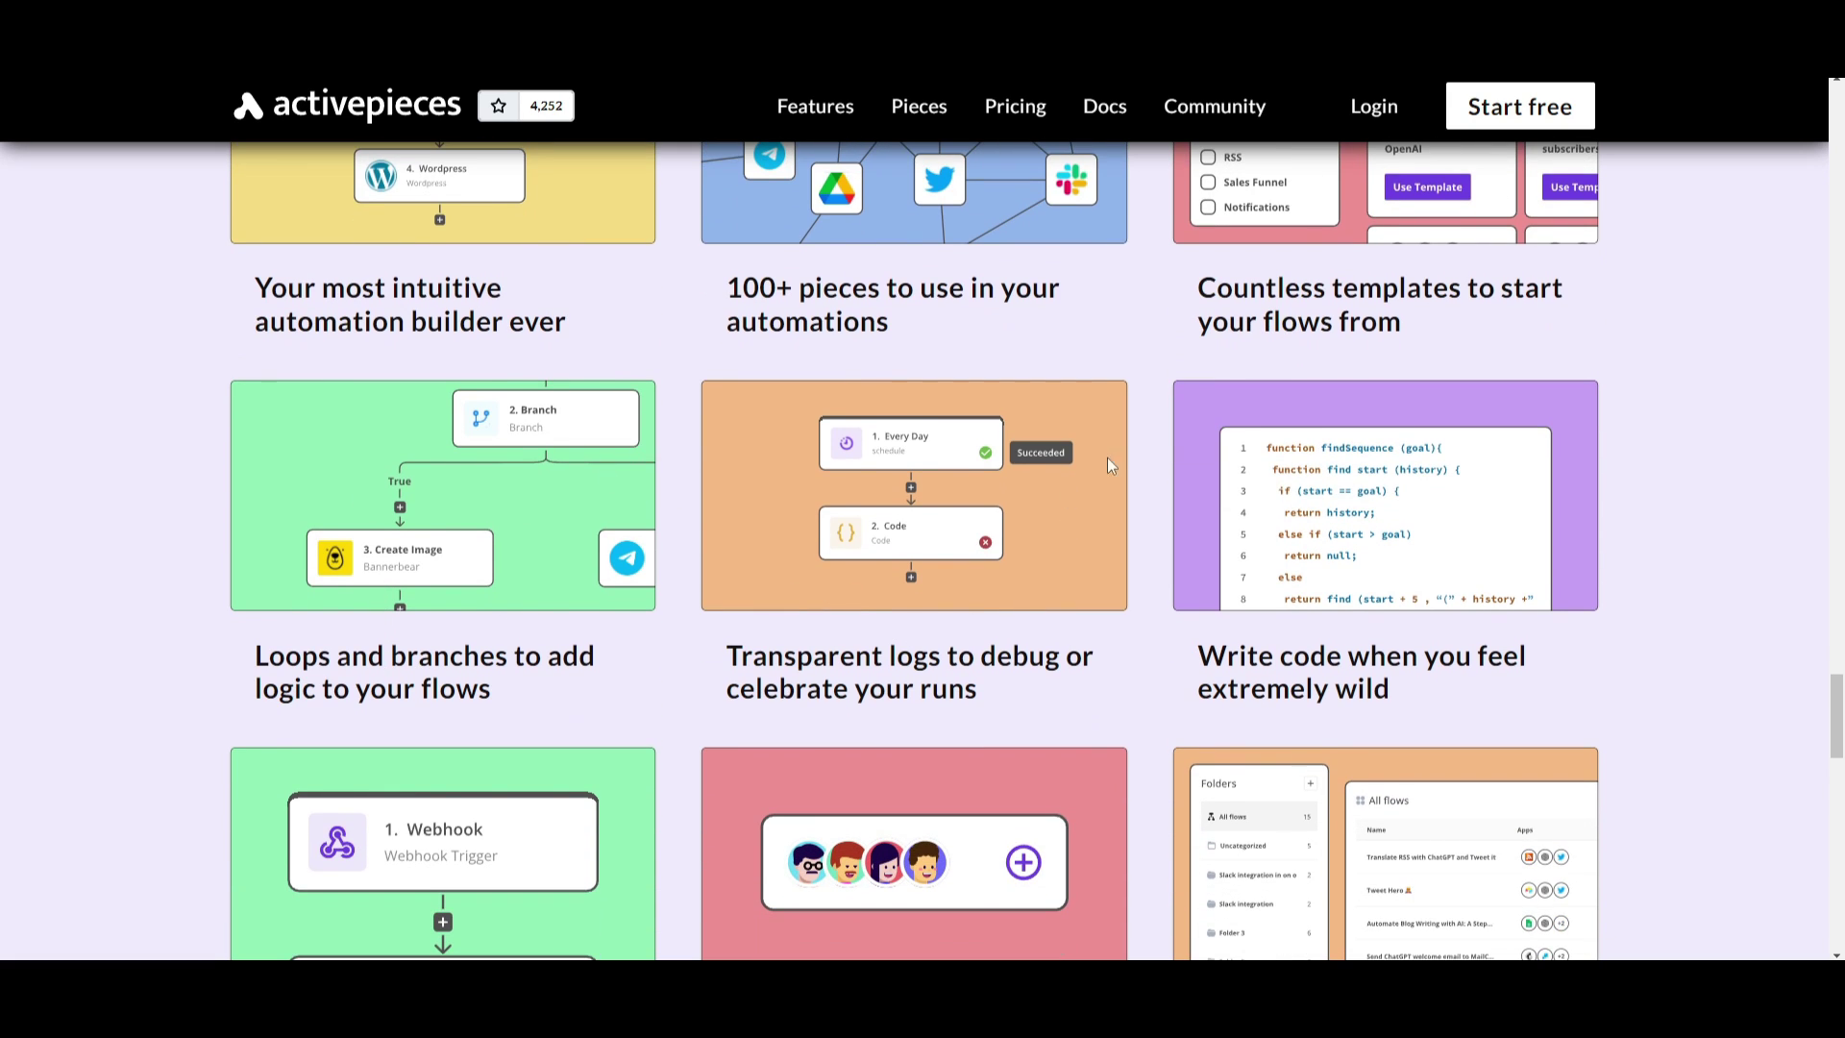
scroll(1507, 600, "down", 2)
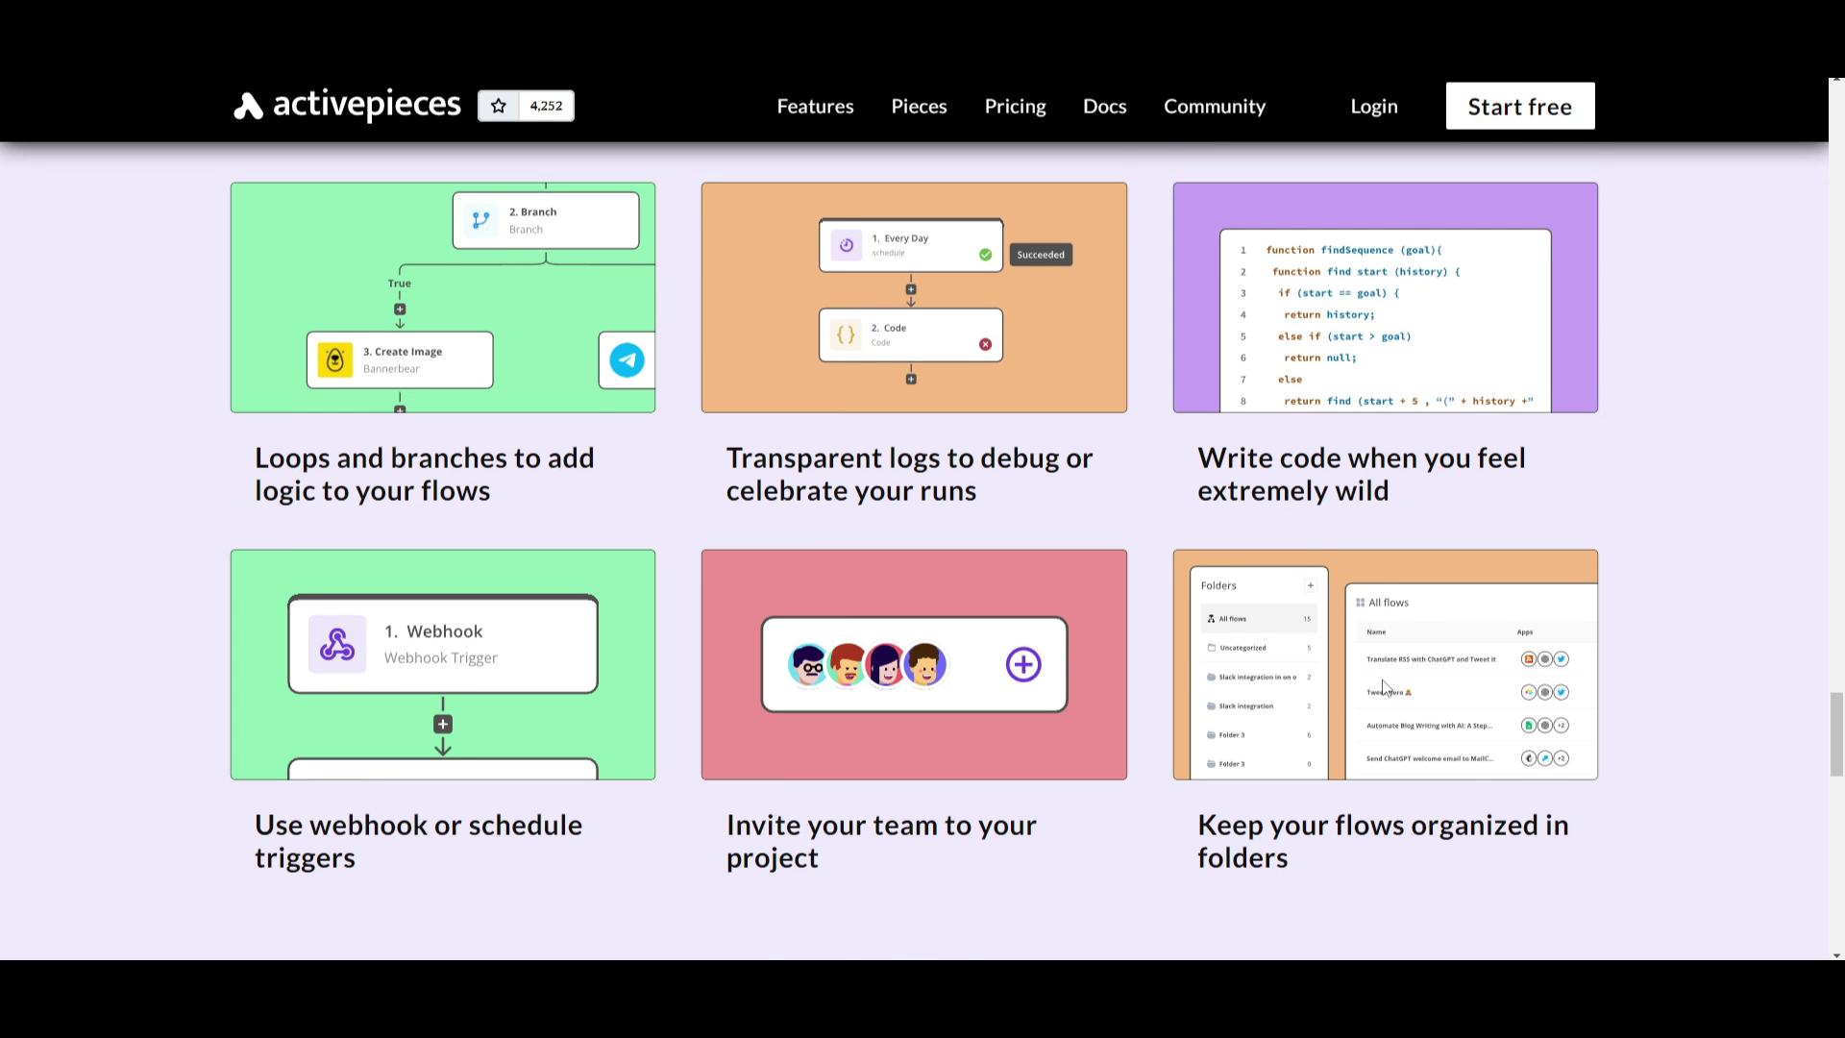
scroll(1384, 687, "down", 1)
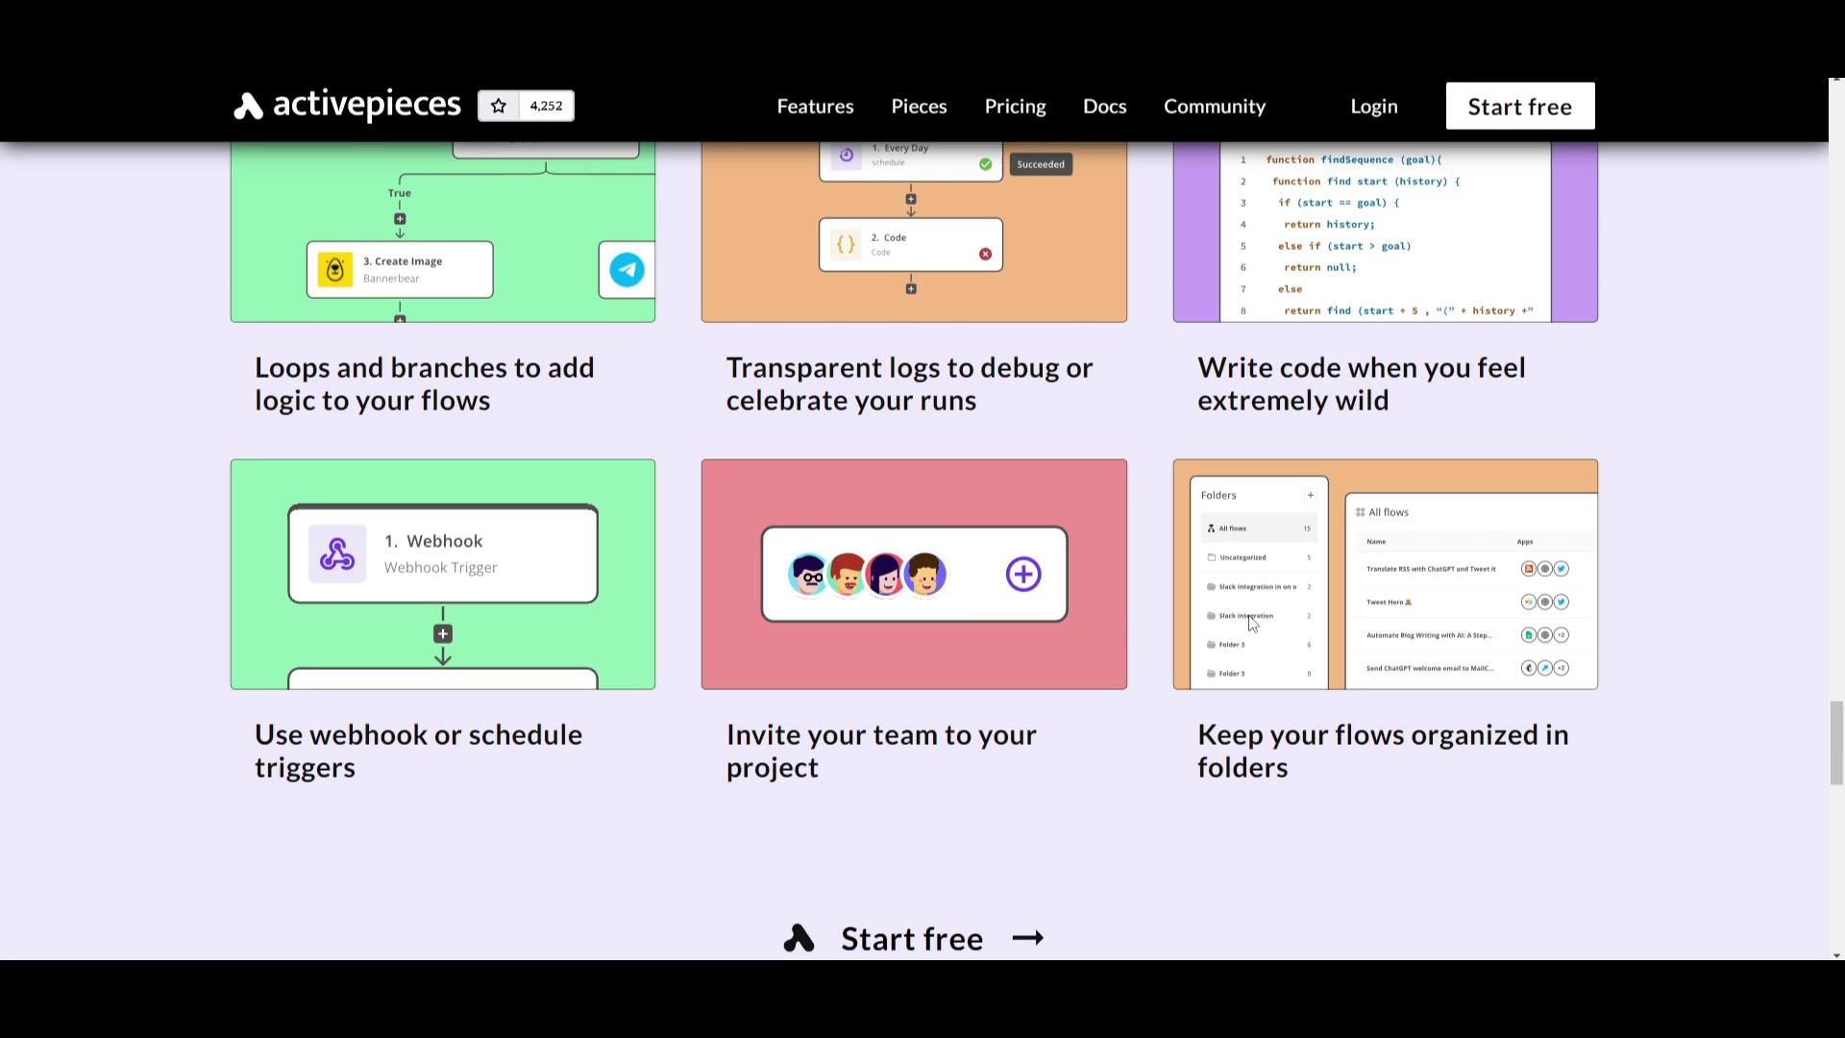
scroll(666, 555, "up", 5)
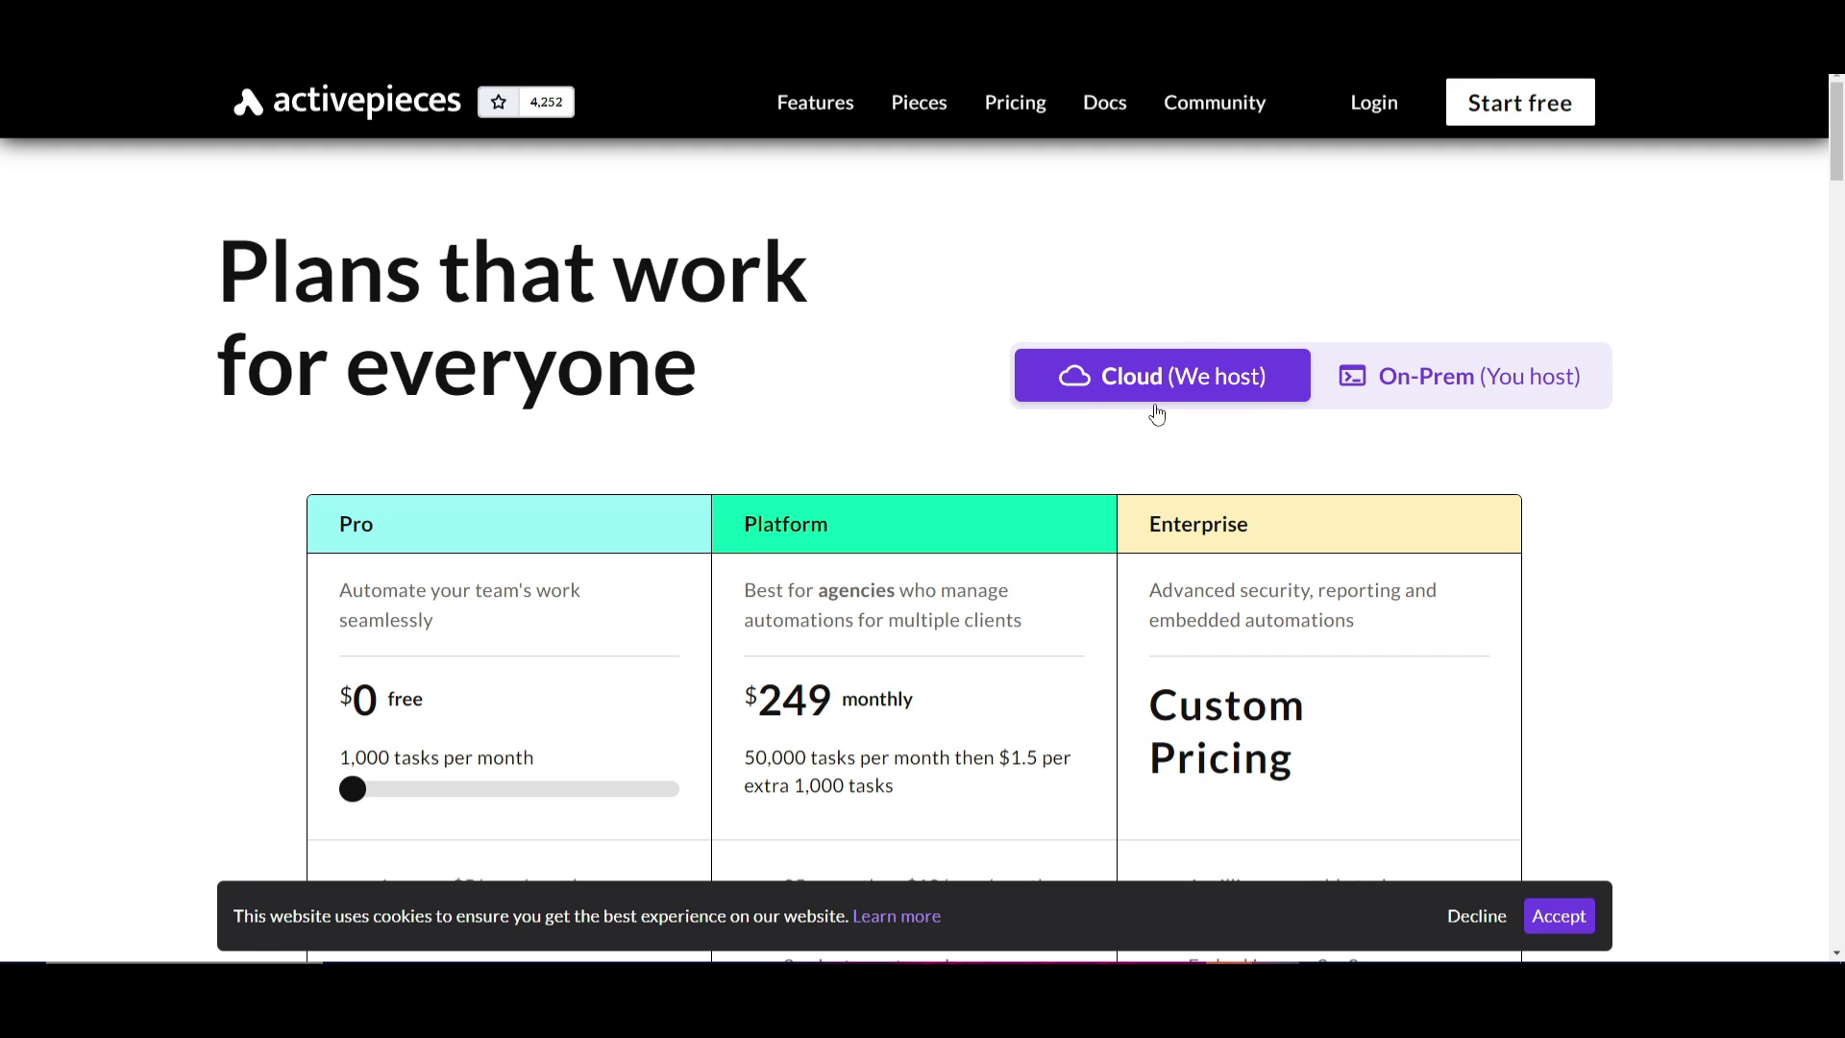
Step: Switch pricing to On-Prem and look over the Open Source self-hosted plan
left_click(1456, 382)
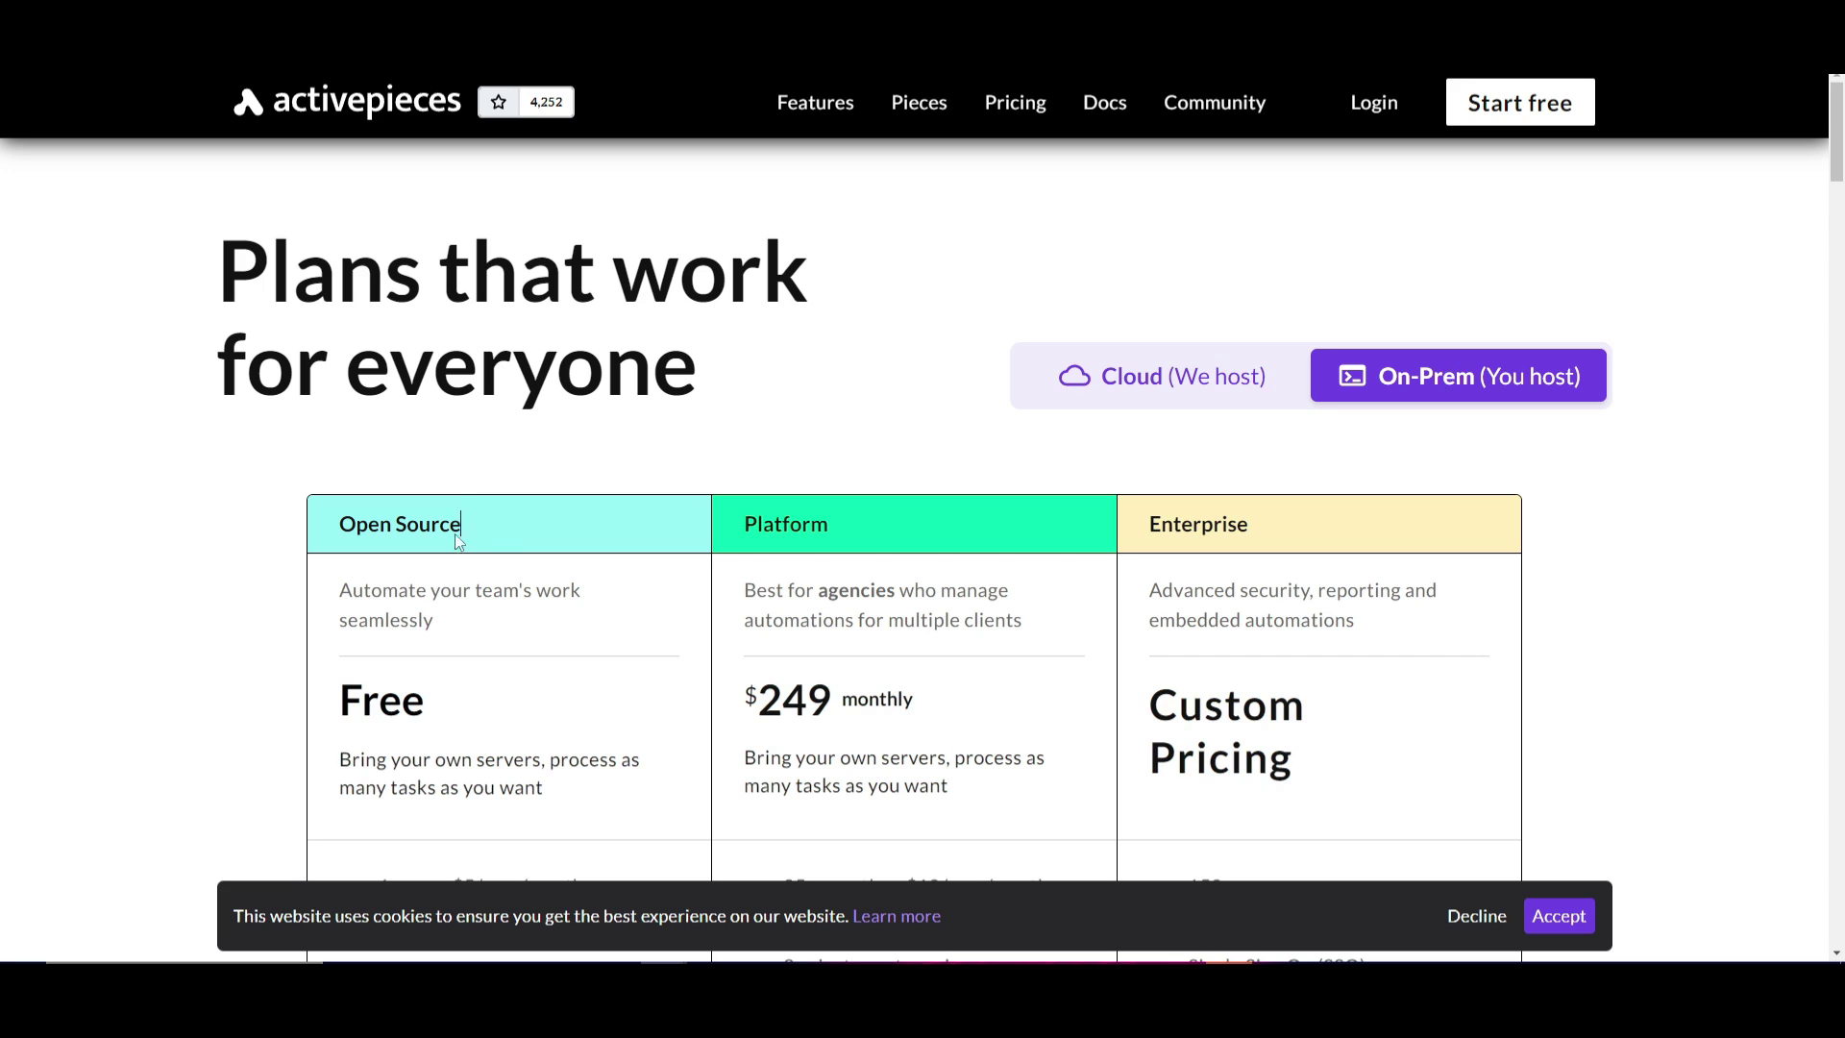
left_click_drag(460, 525, 325, 521)
left_click(325, 521)
scroll(381, 703, "down", 2)
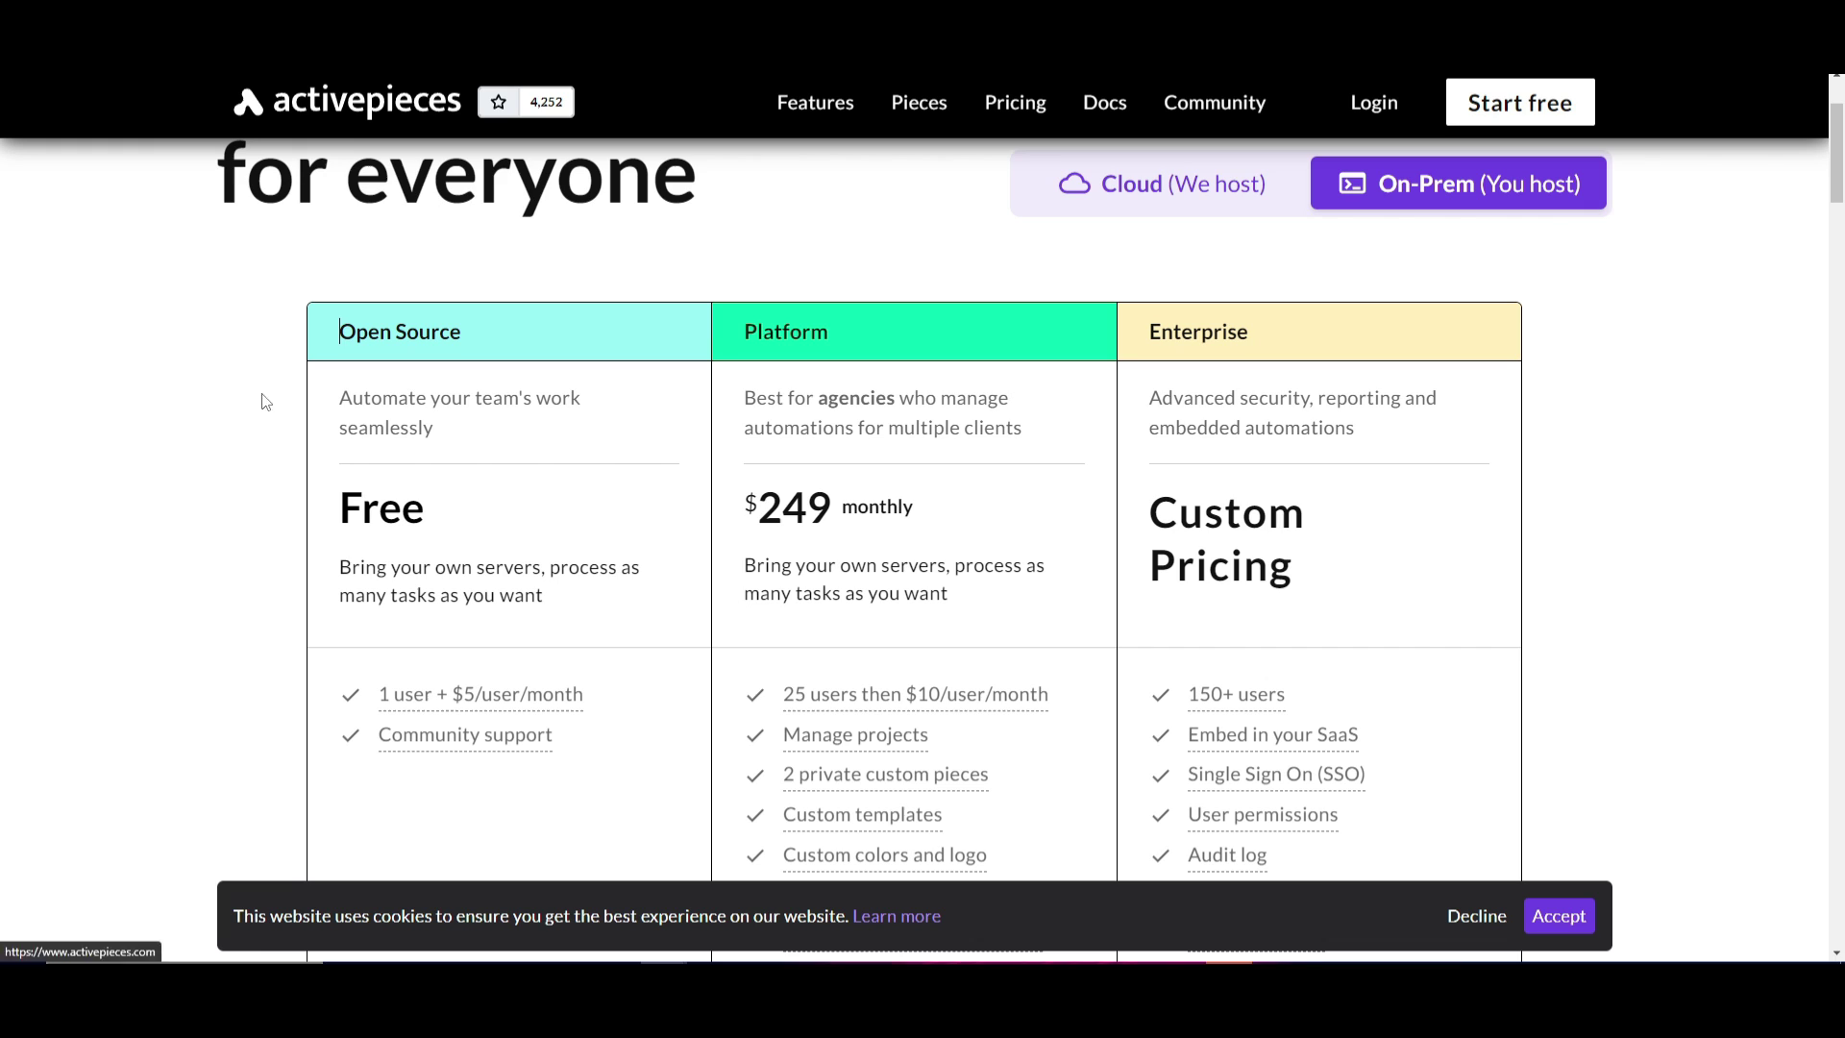
Step: Toggle between Cloud and On-Prem pricing, ending on the Cloud (We host) plans
left_click(1174, 184)
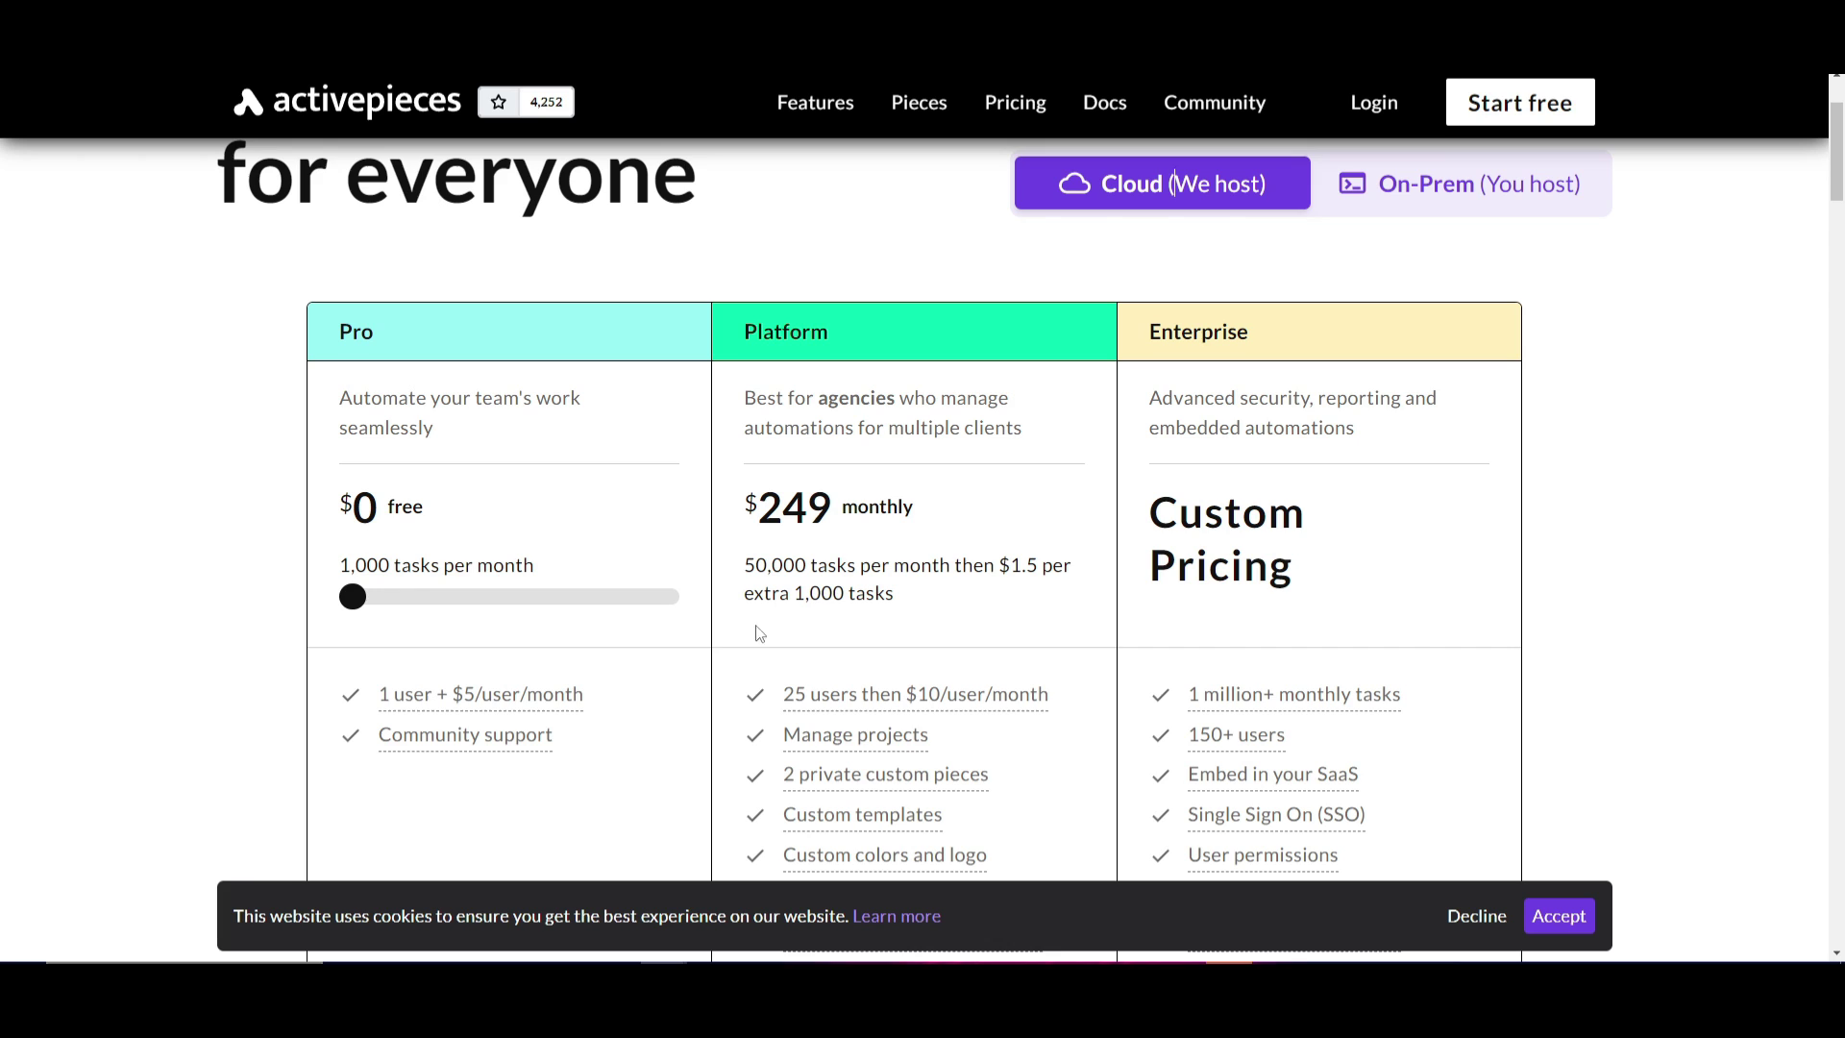
left_click(1486, 184)
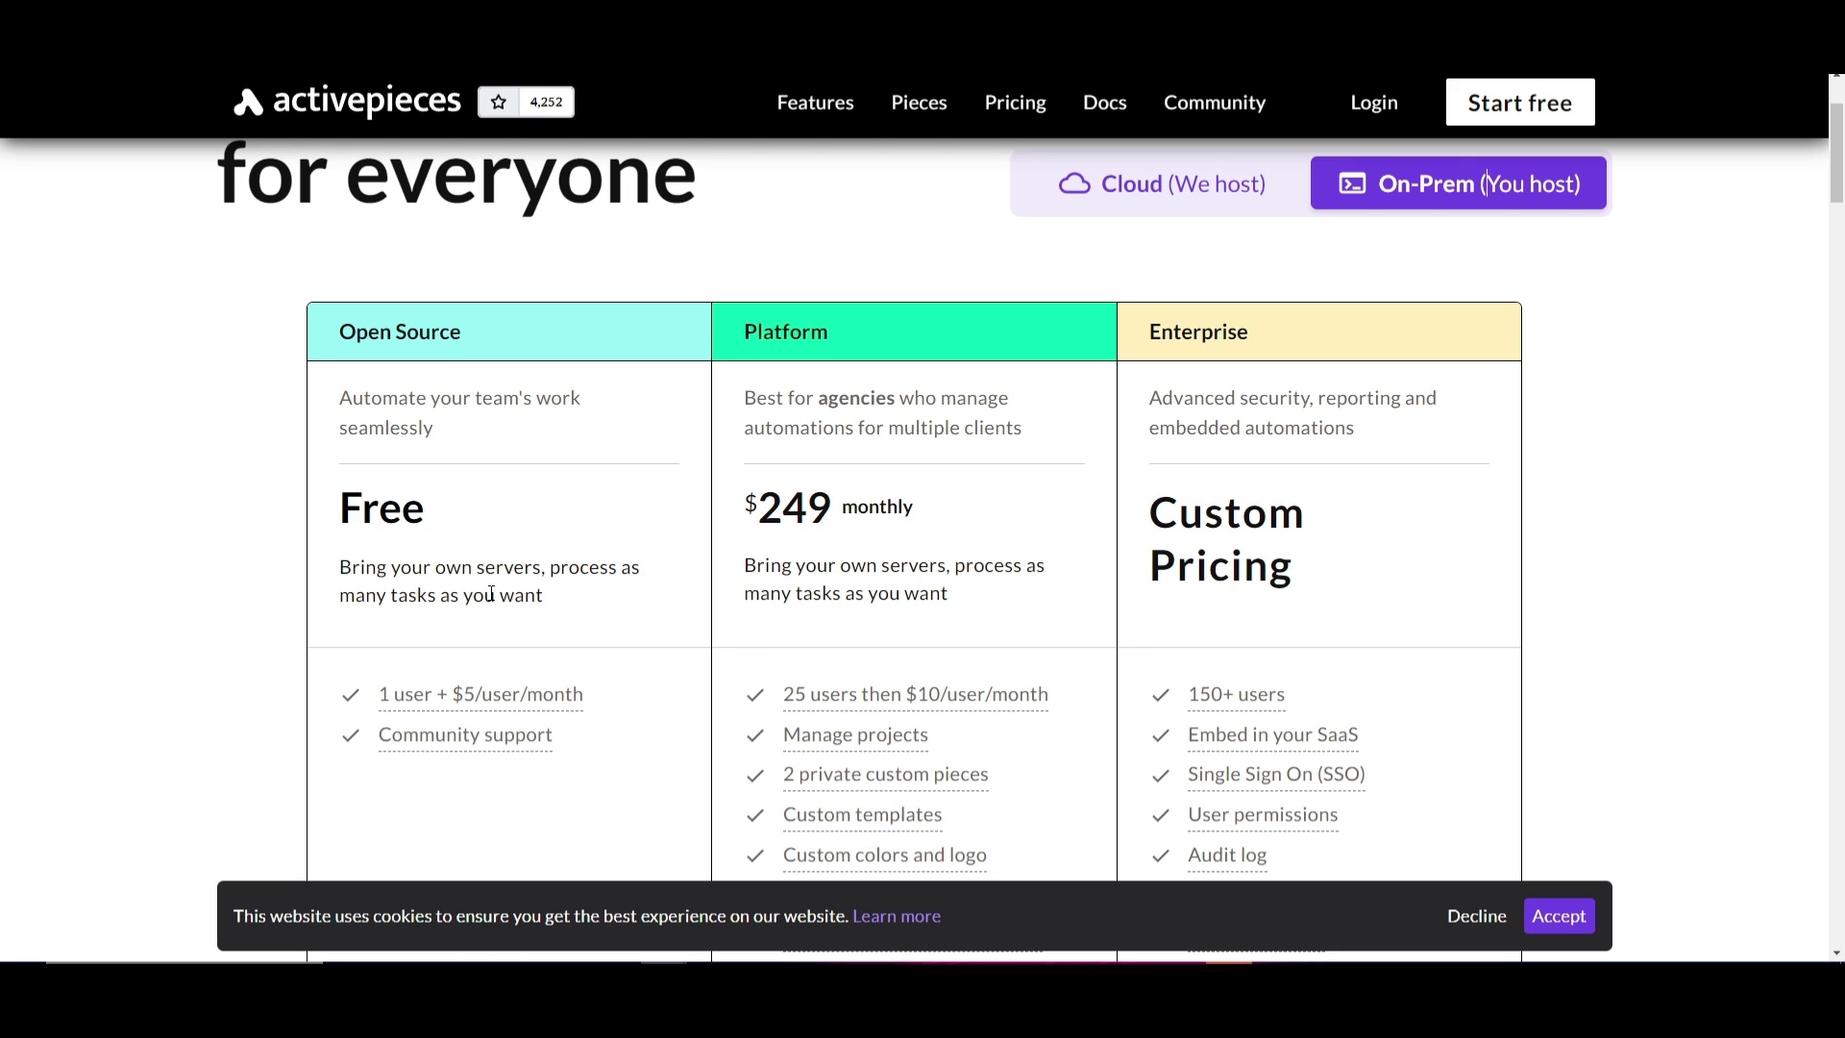
left_click(1195, 184)
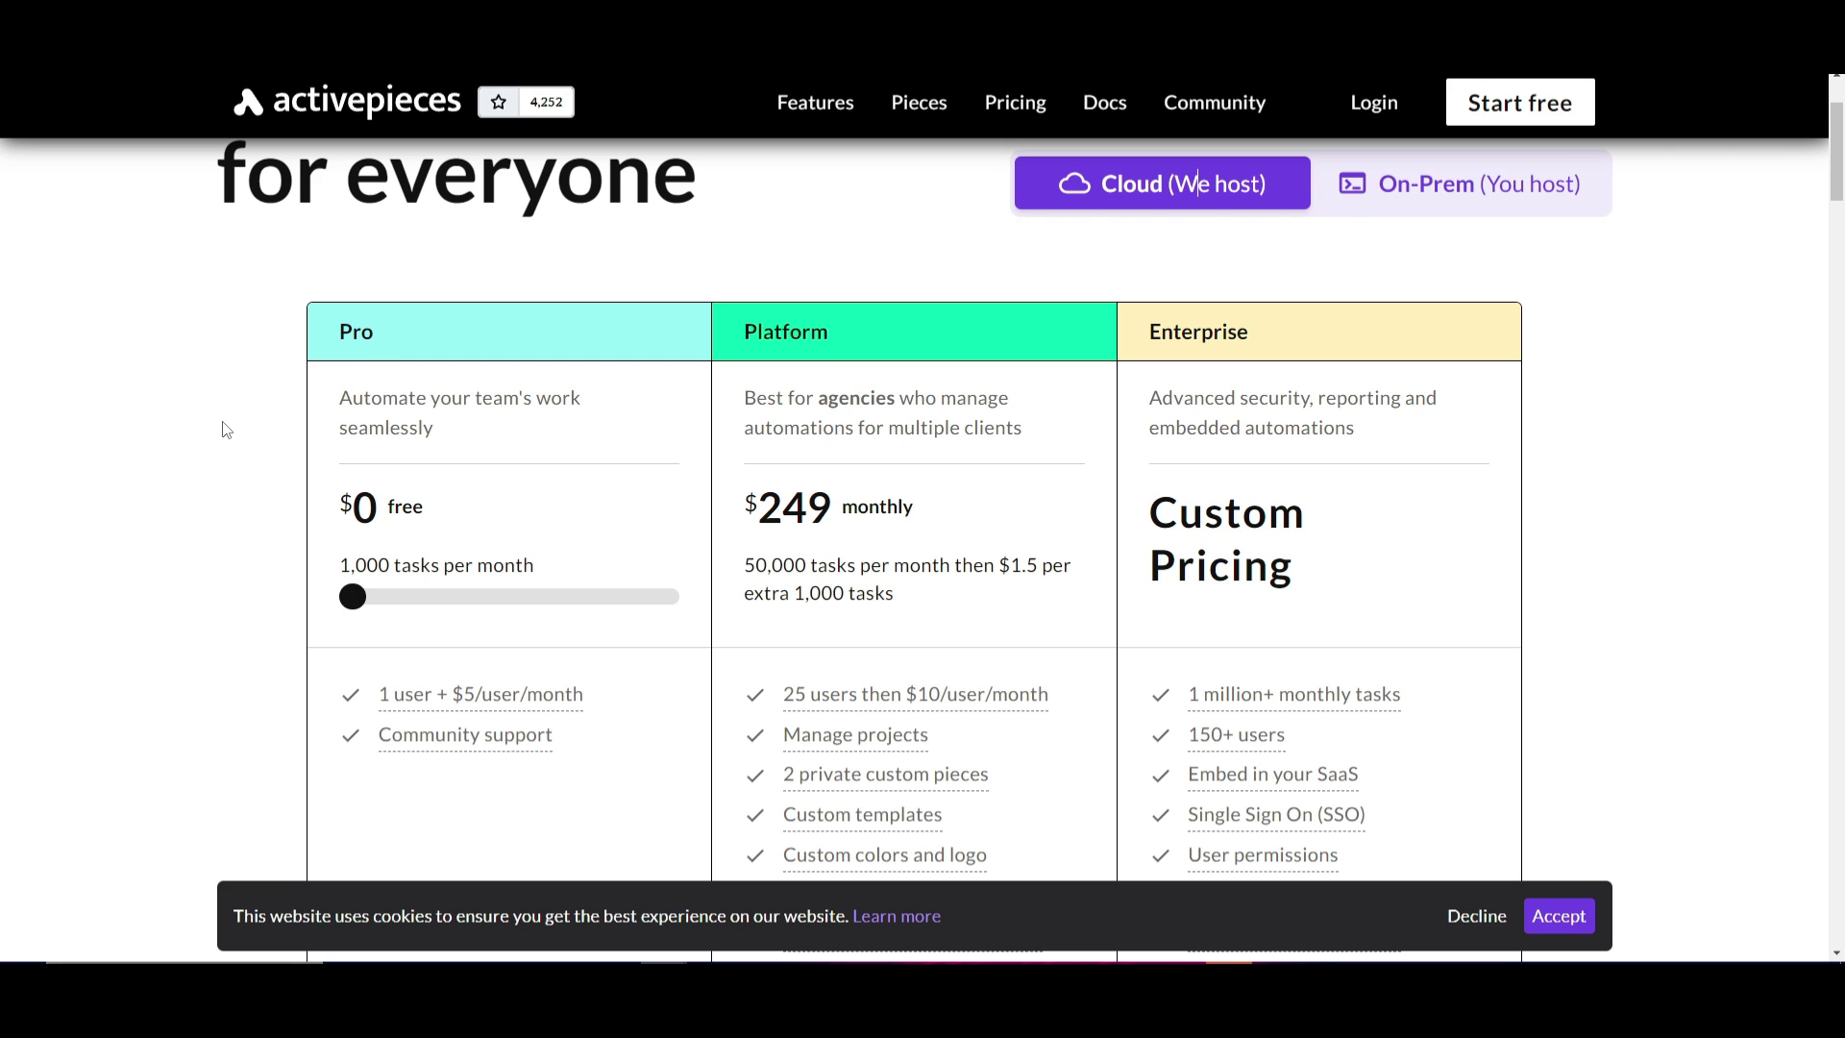
scroll(227, 429, "up", 2)
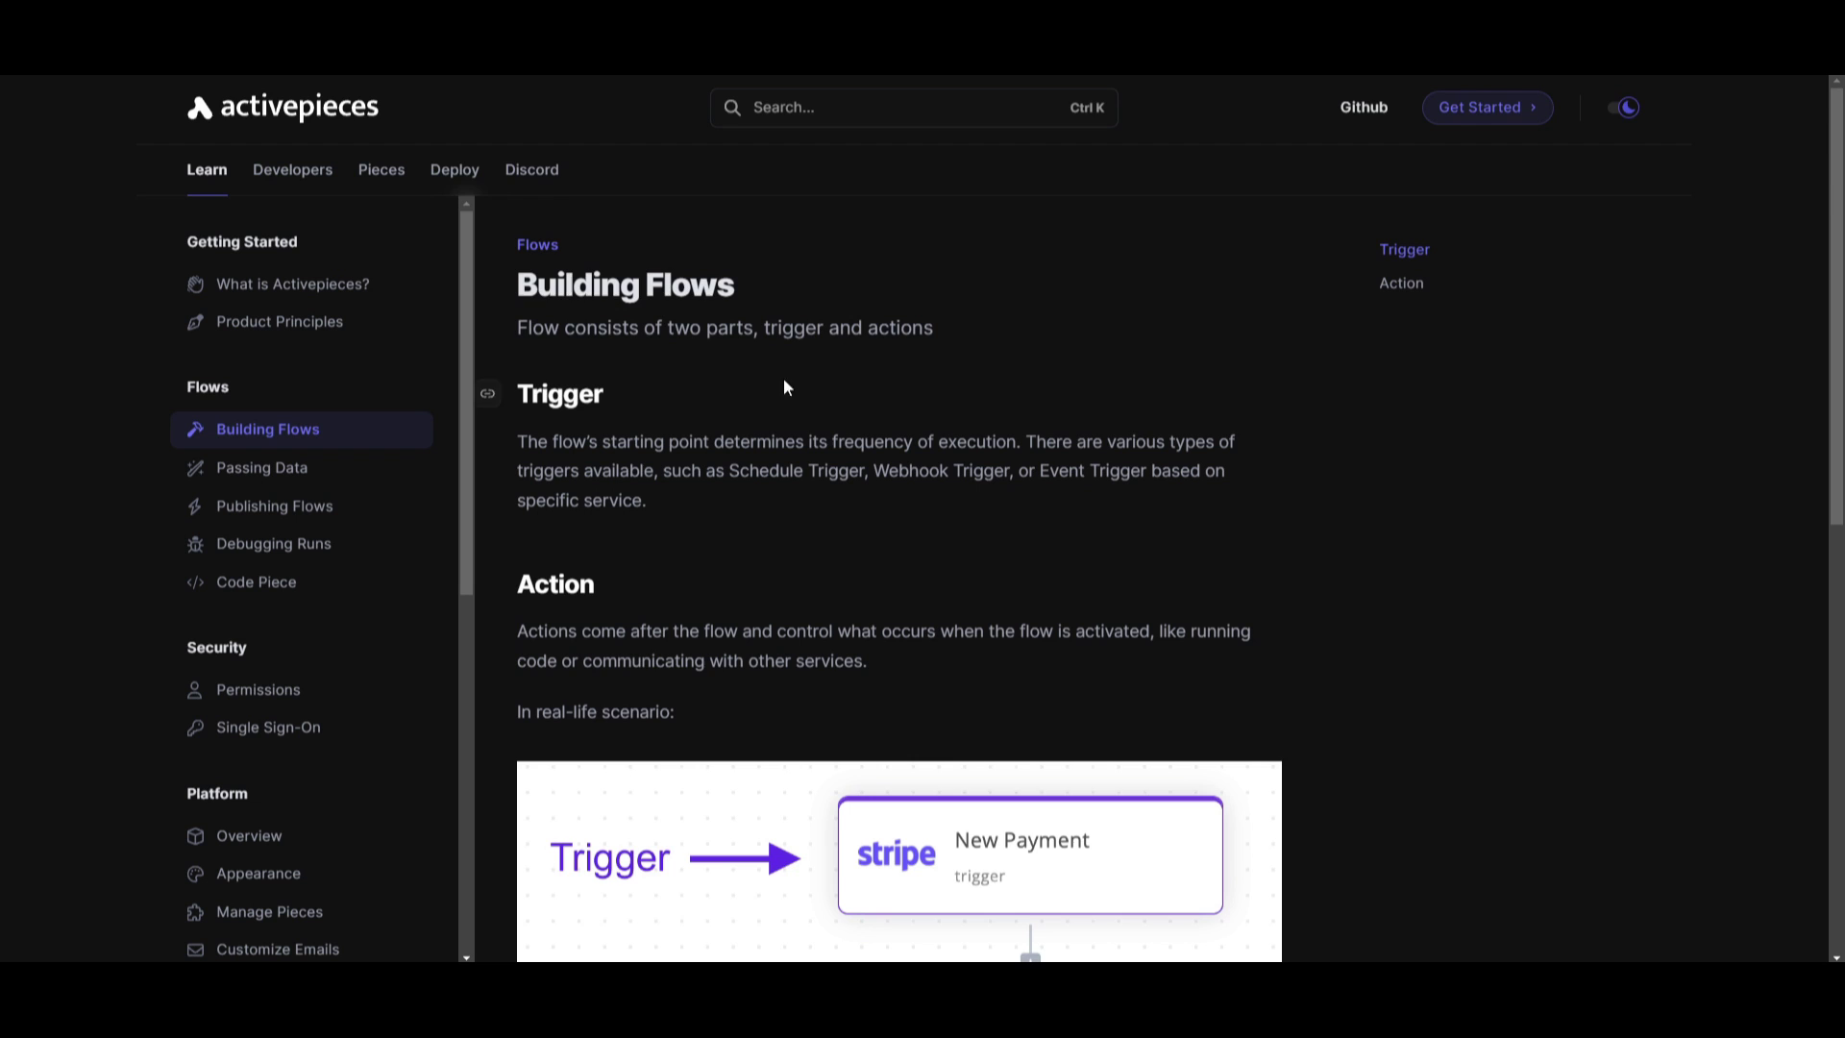
Step: Open and read through the Passing Data docs page
scroll(734, 377, "down", 9)
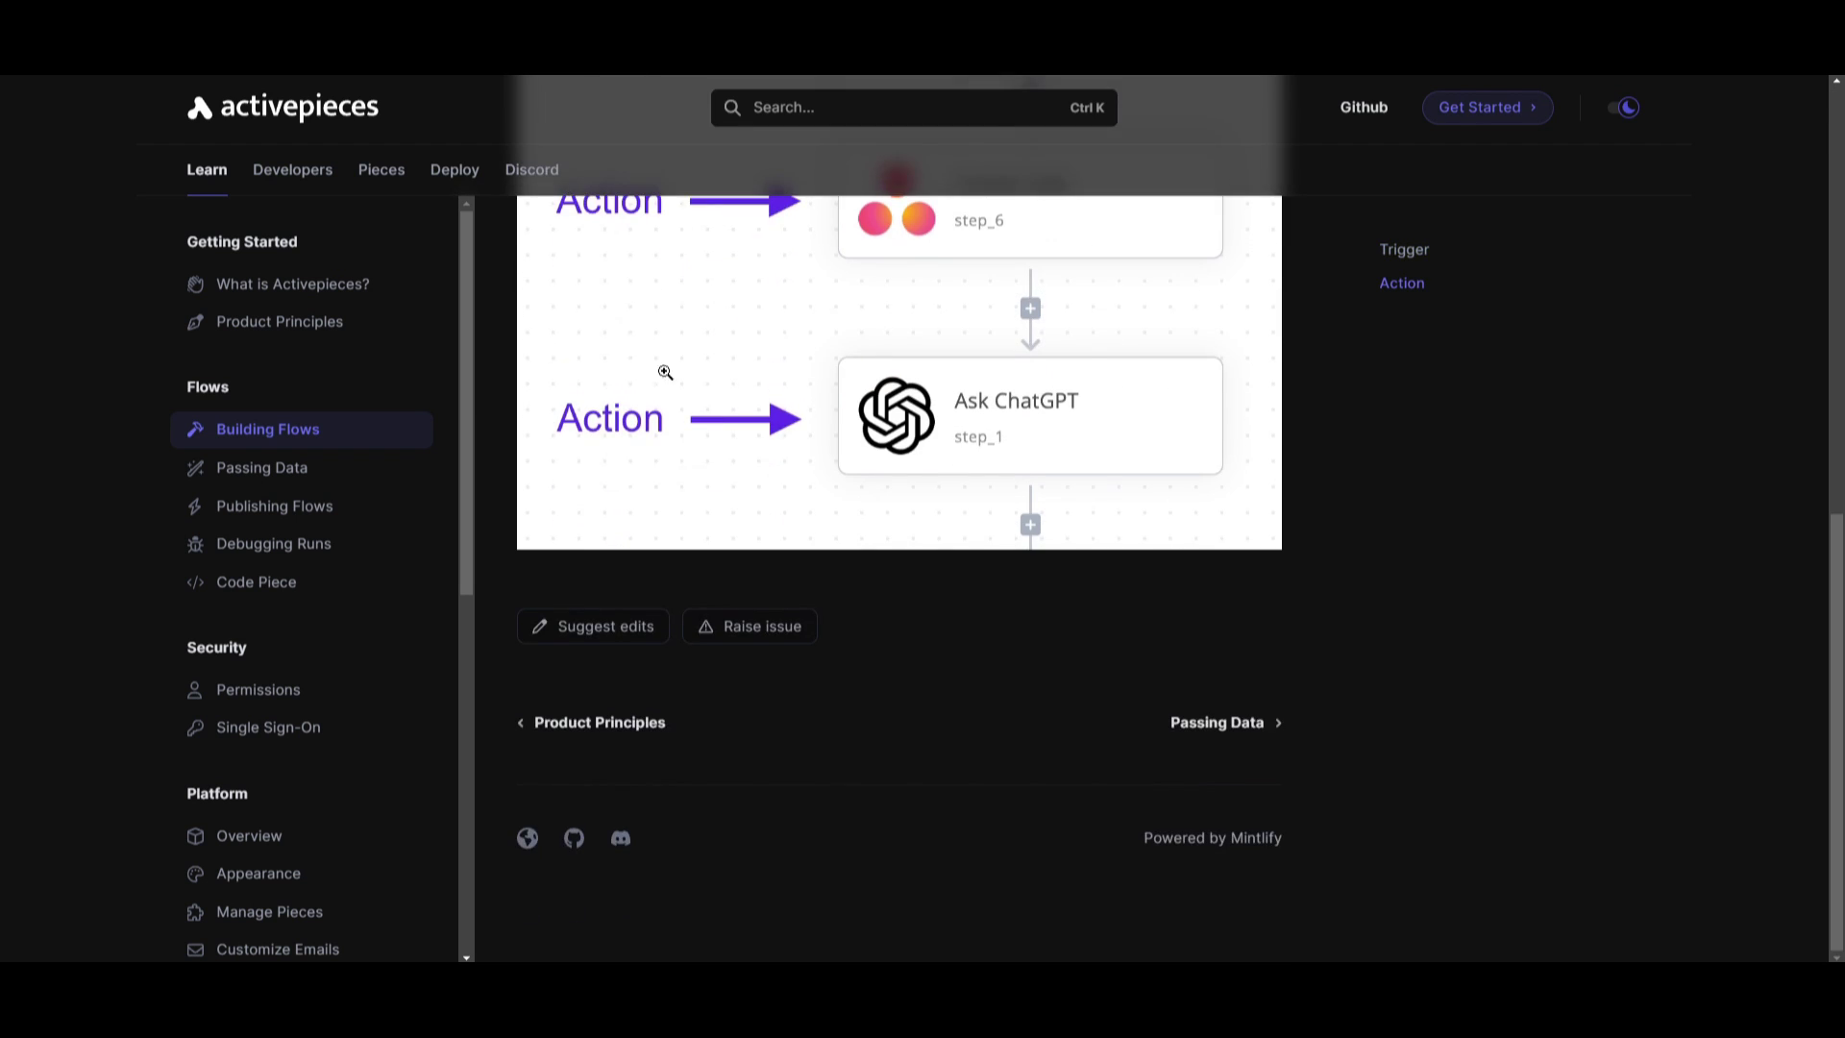
left_click(228, 472)
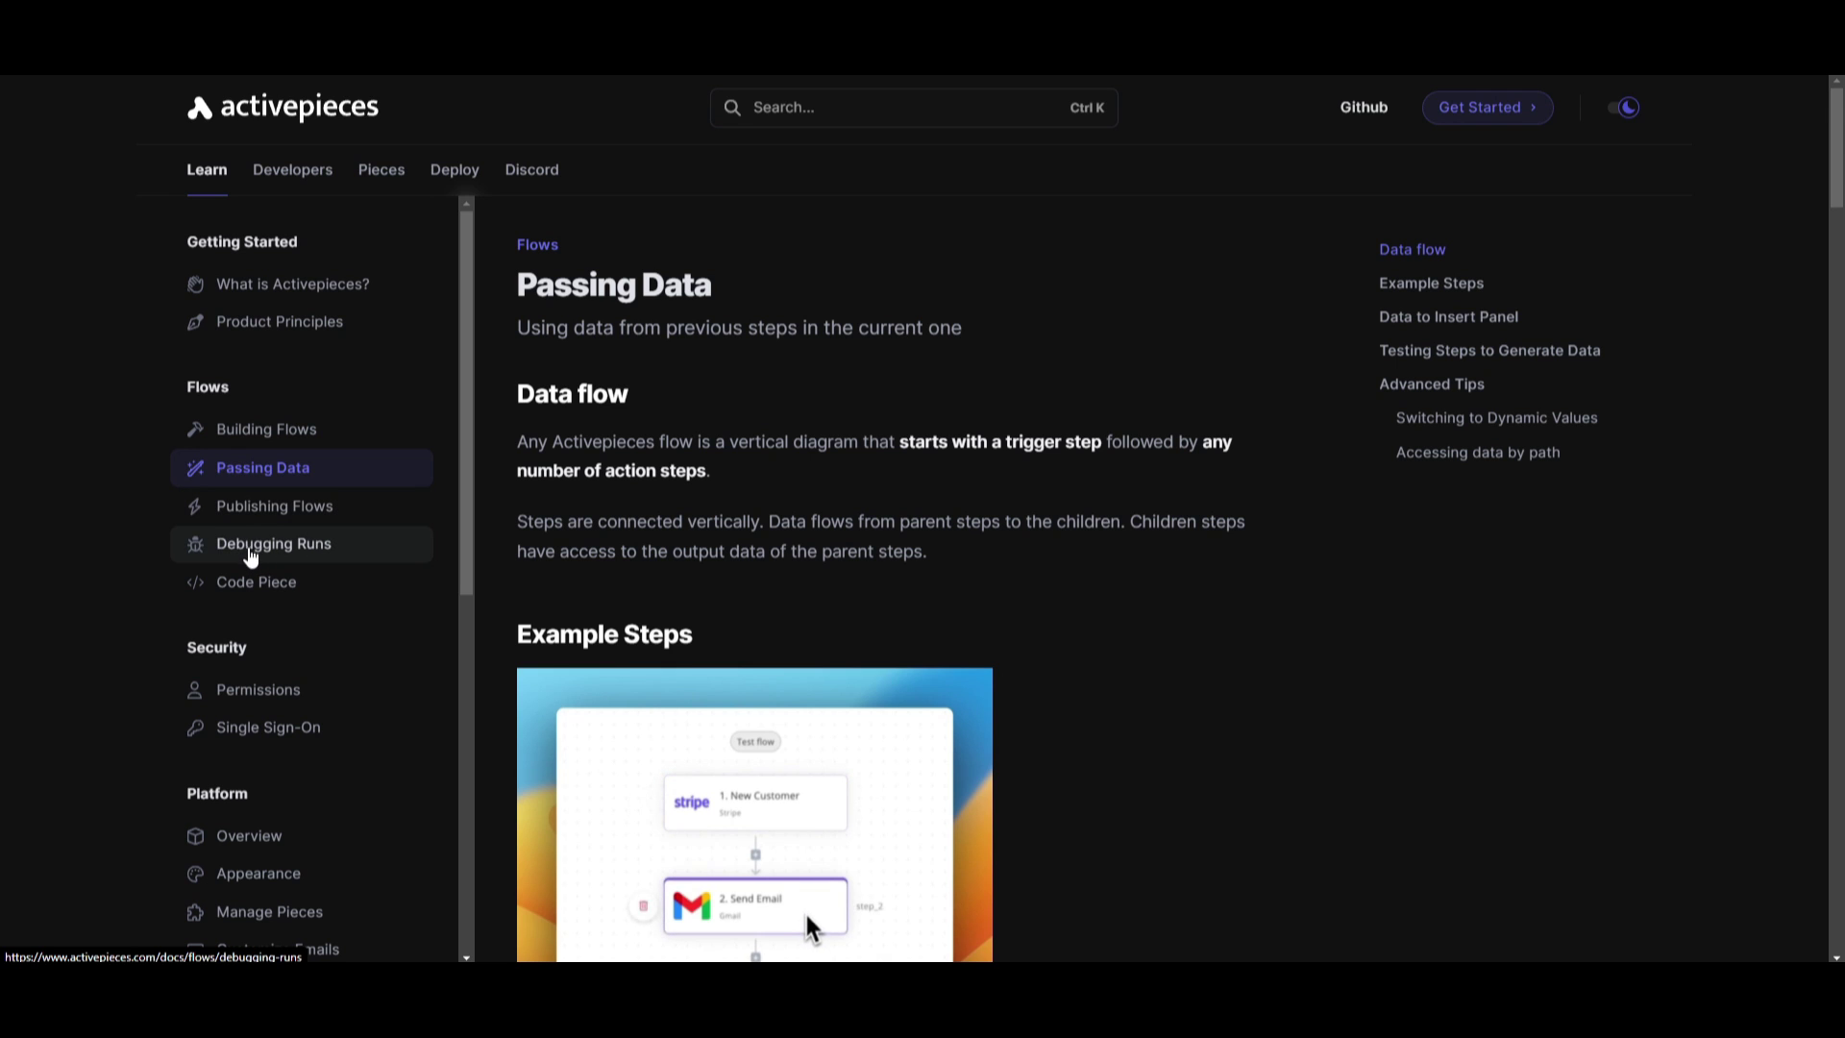
scroll(121, 524, "down", 4)
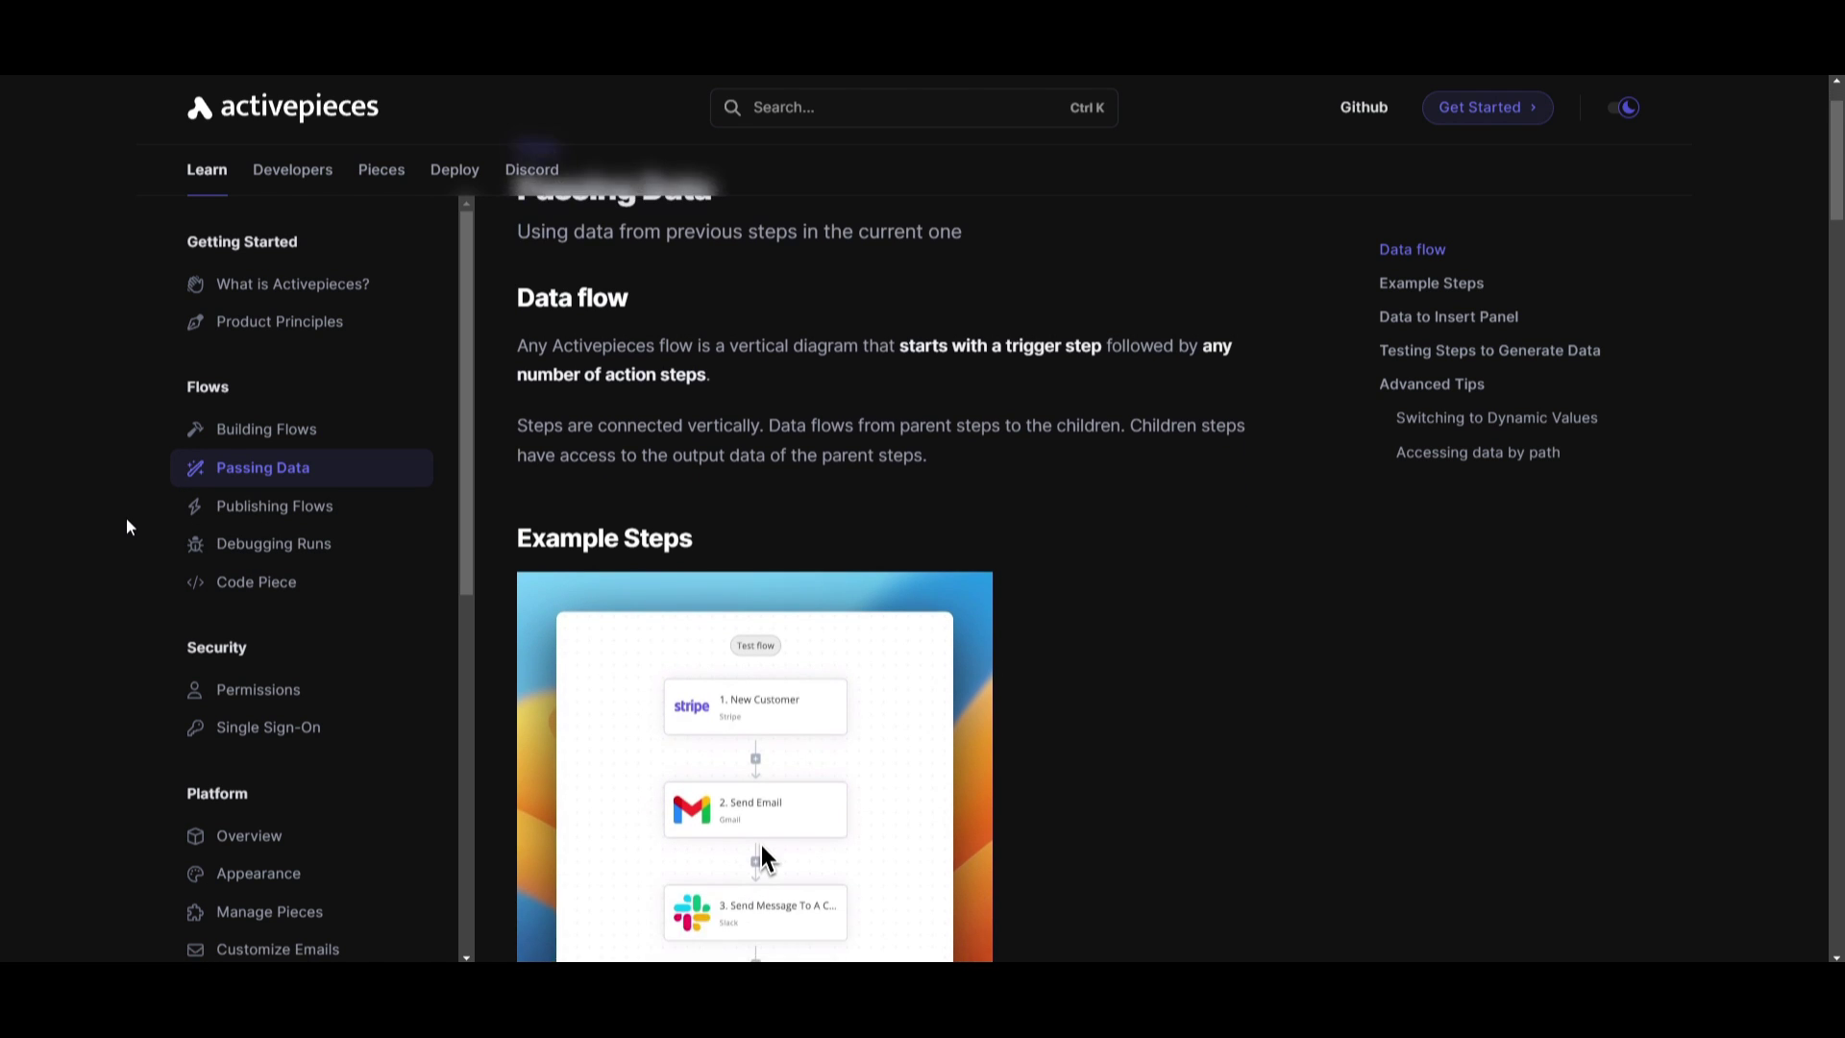
scroll(121, 524, "down", 6)
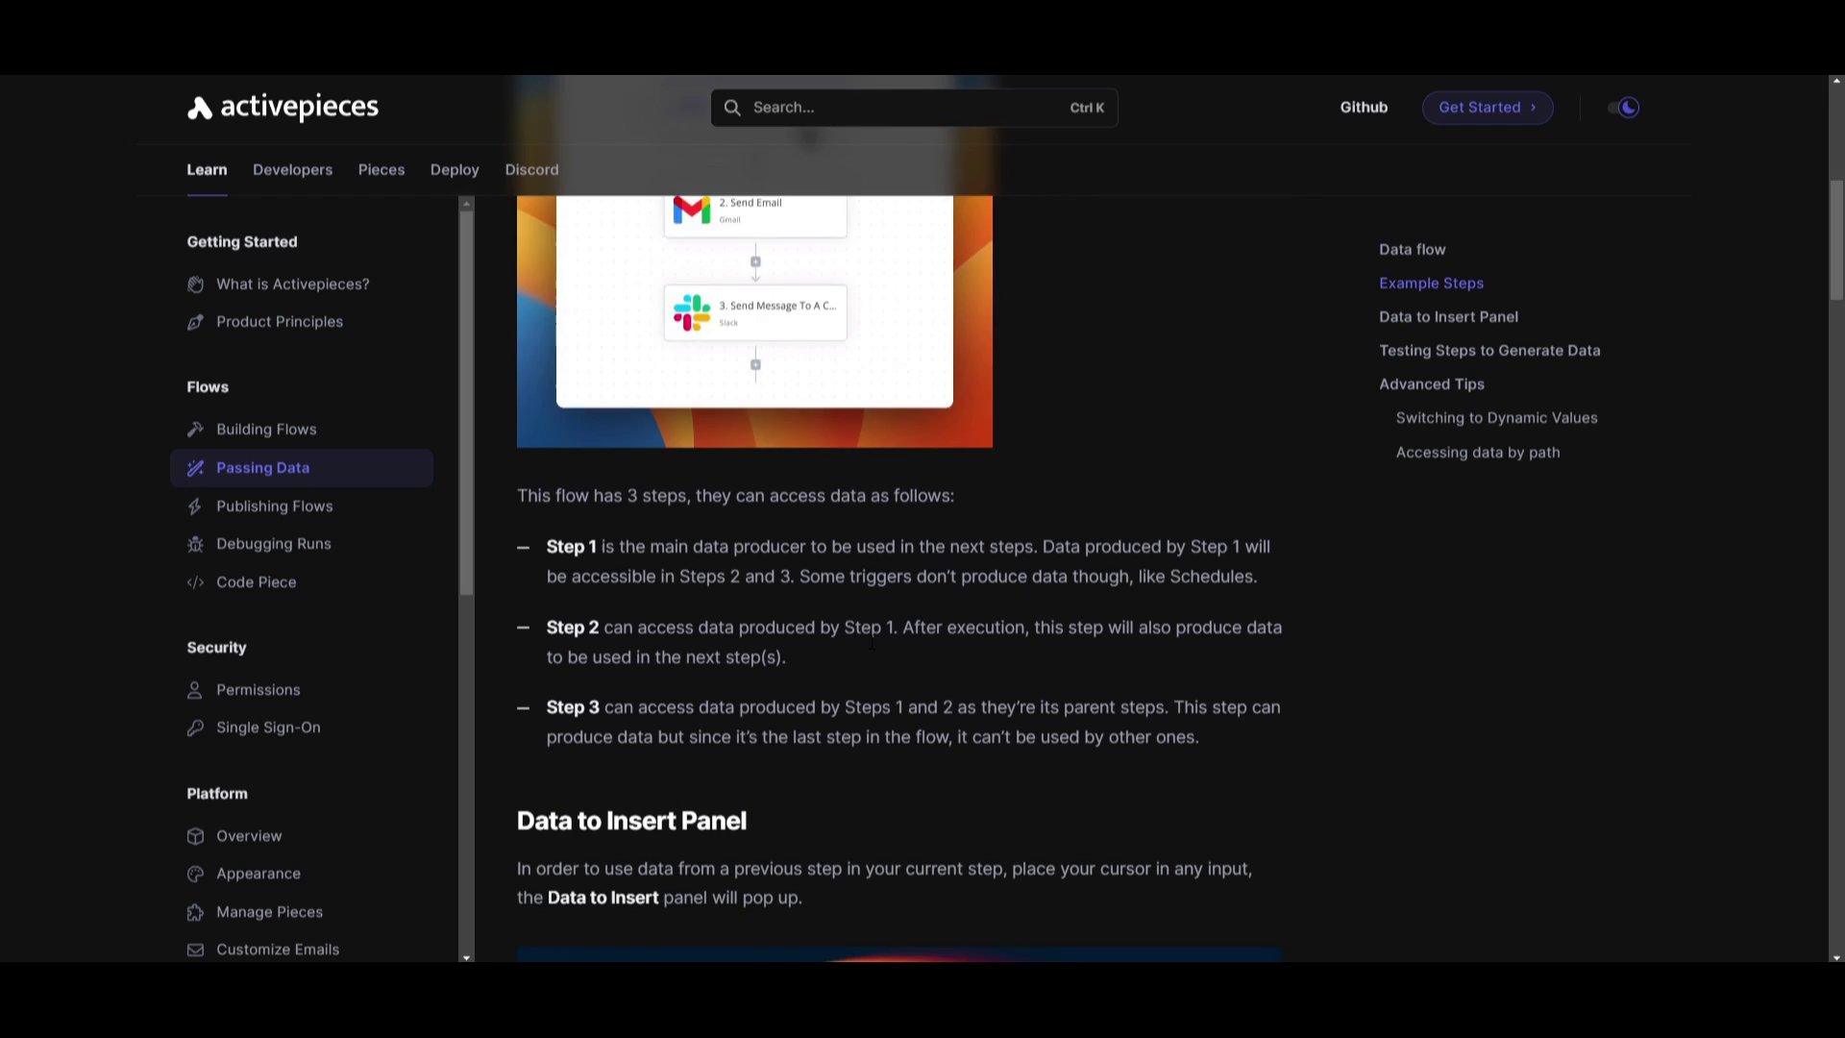
scroll(338, 500, "down", 3)
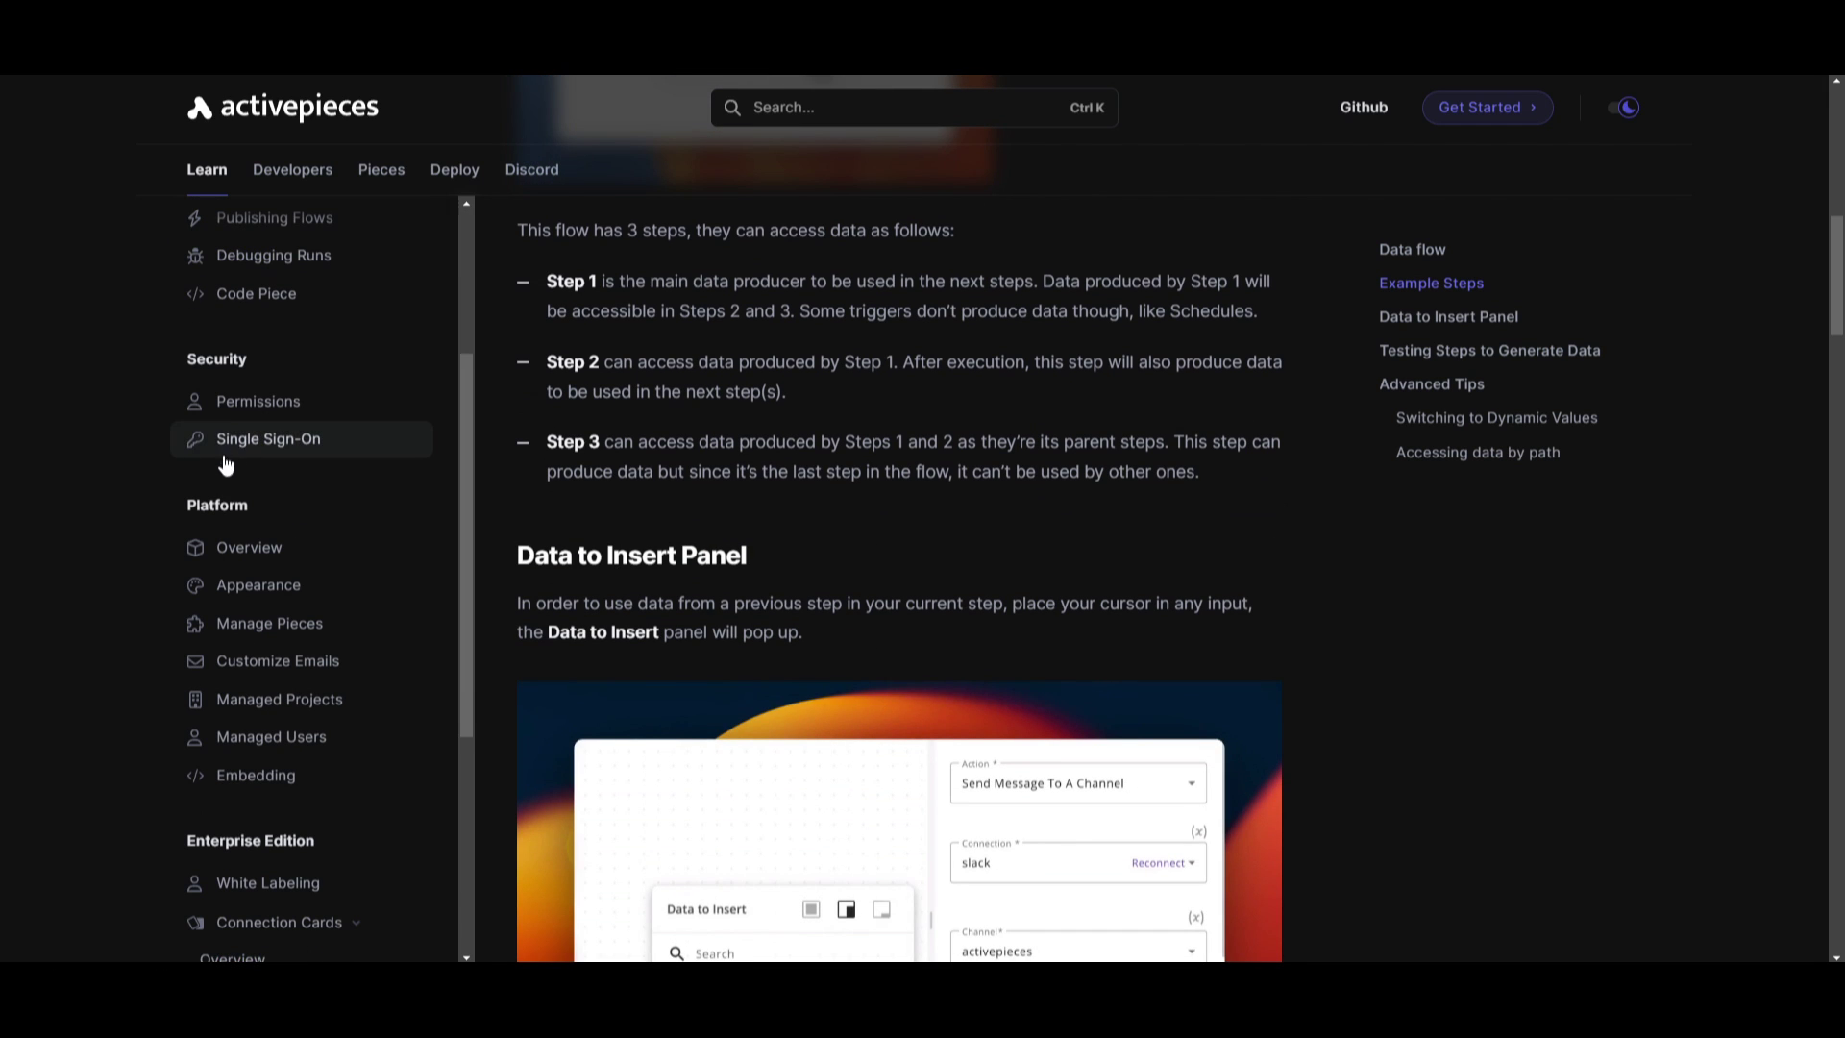
scroll(247, 557, "up", 2)
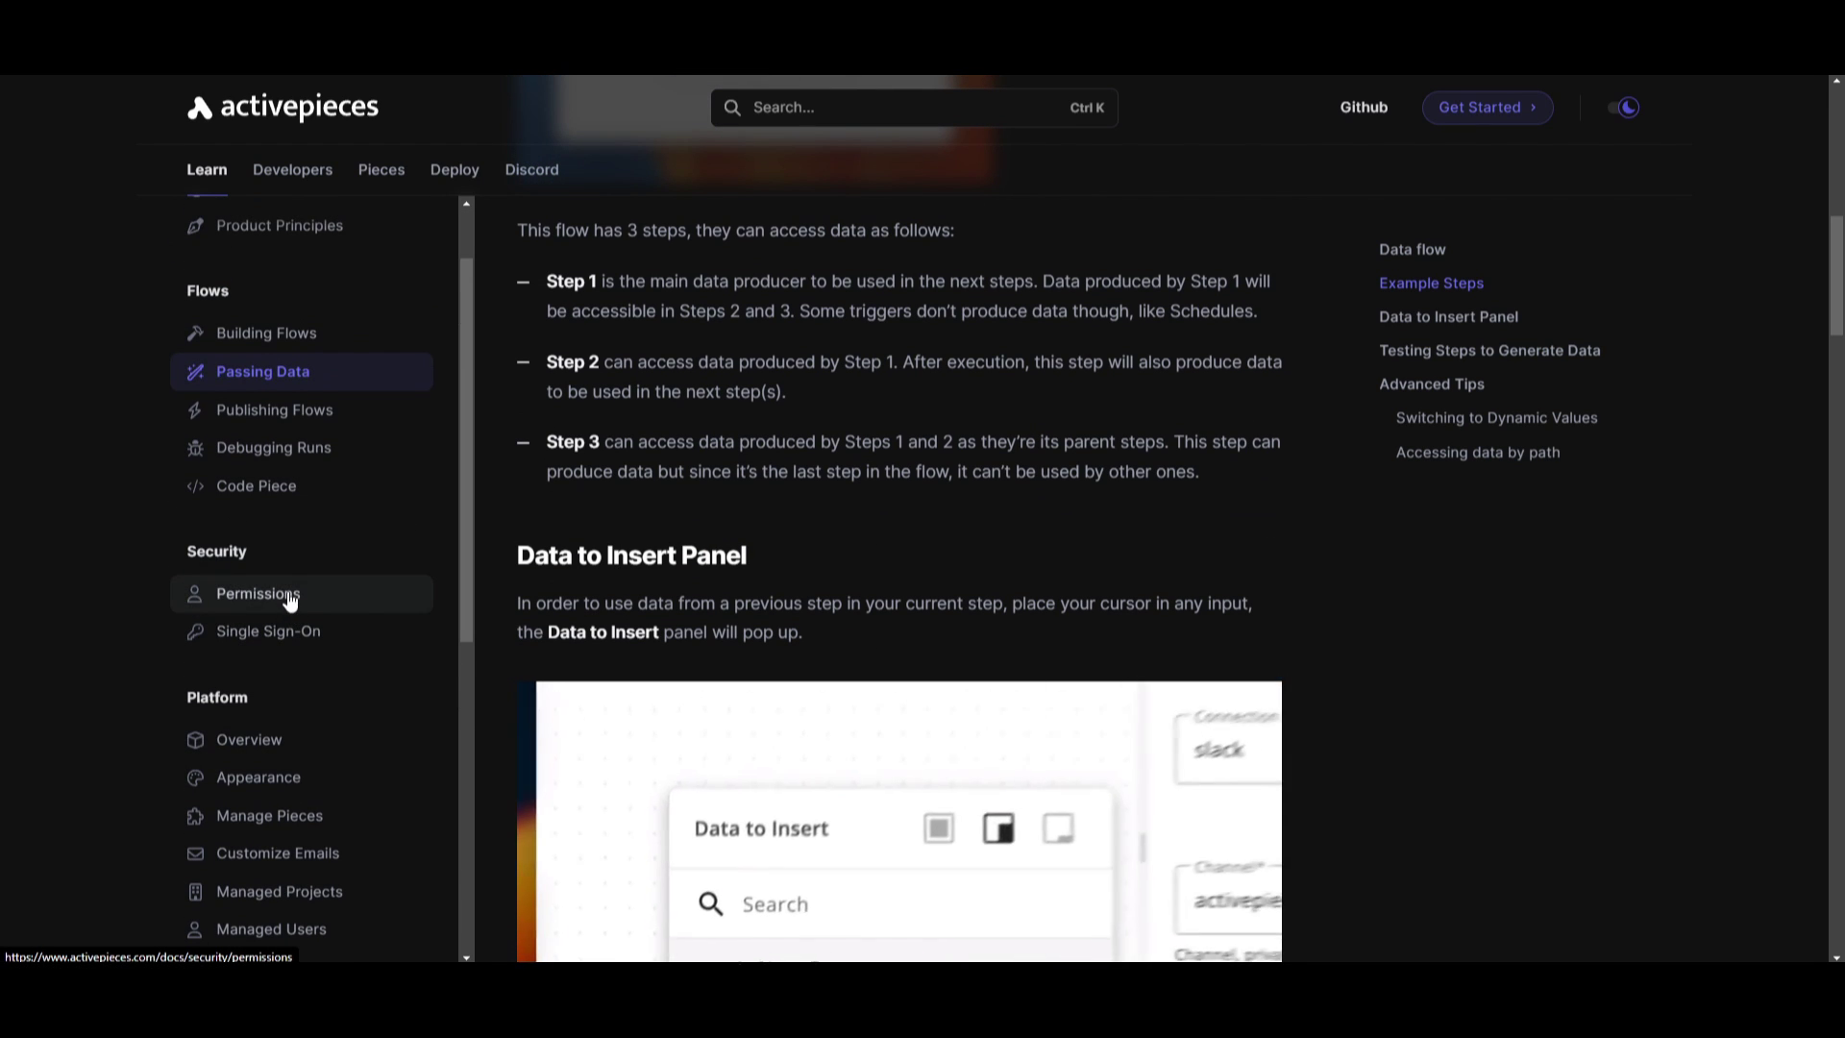
Step: Read the Permissions and Manage Pieces docs pages
left_click(290, 598)
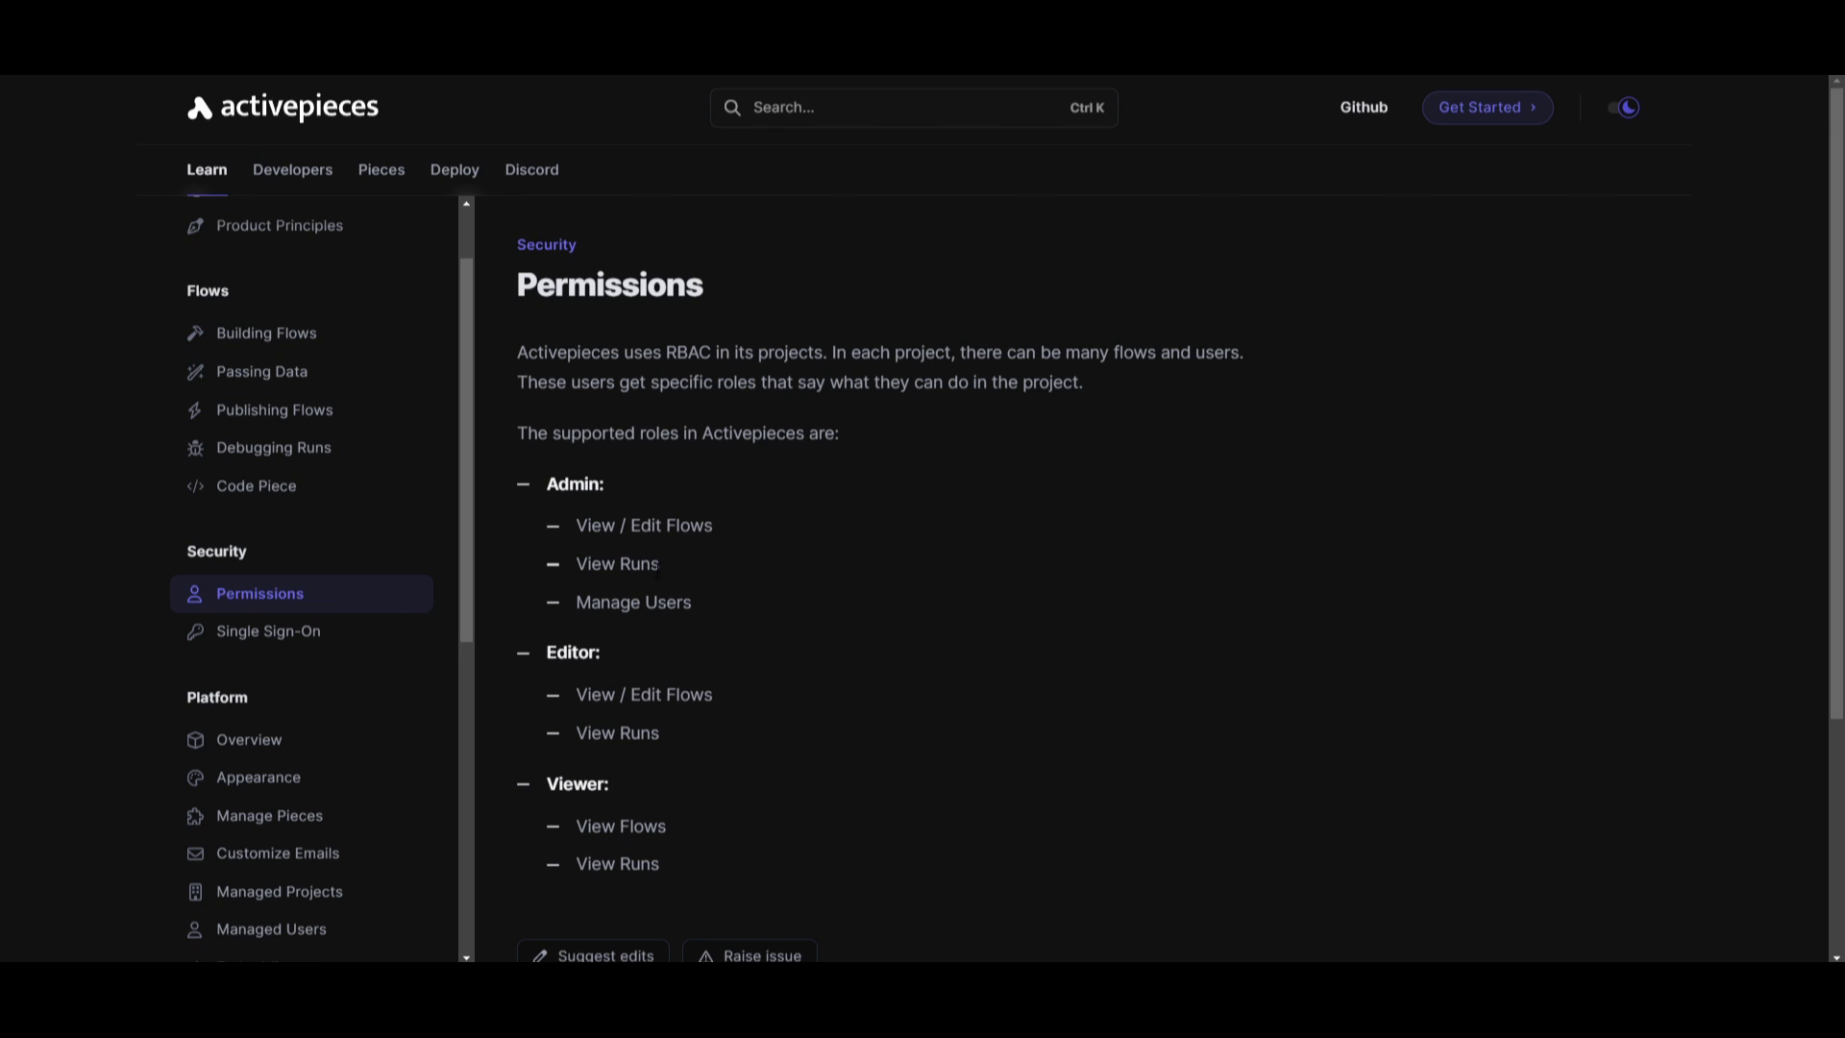
scroll(538, 596, "down", 3)
scroll(255, 712, "down", 2)
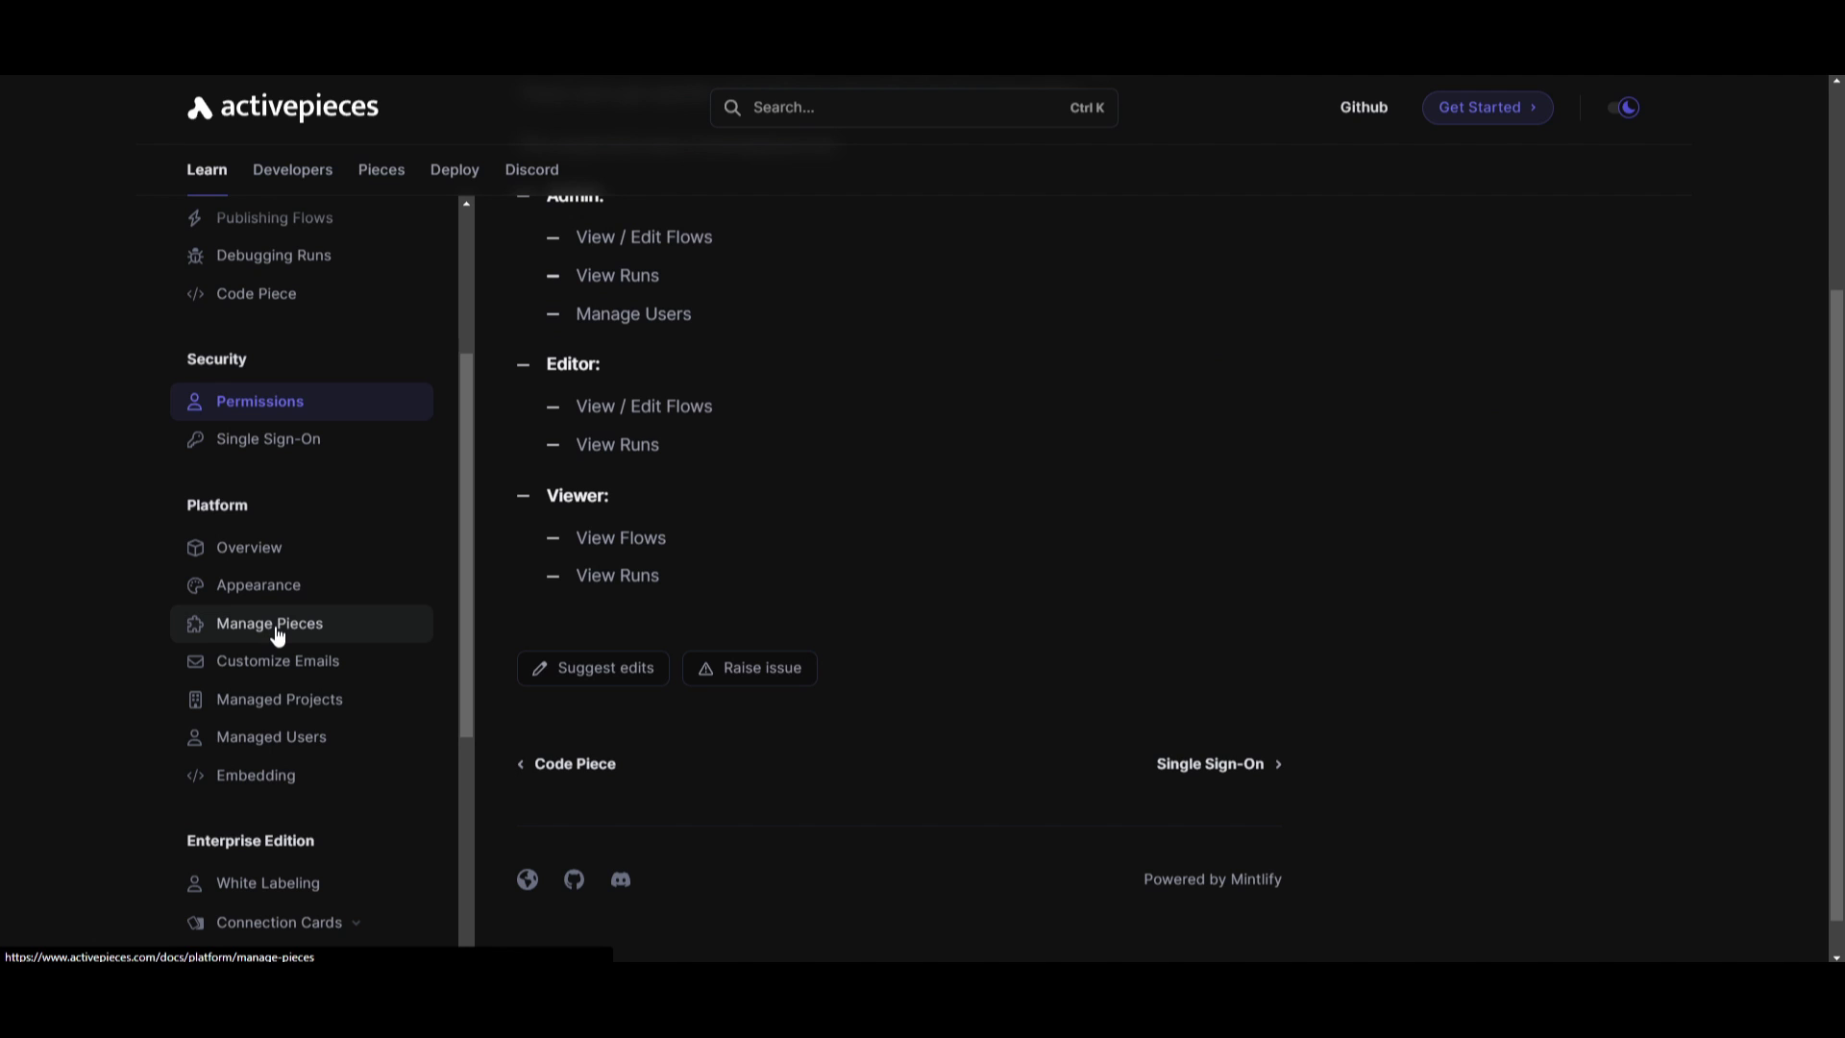
left_click(284, 638)
scroll(348, 658, "down", 1)
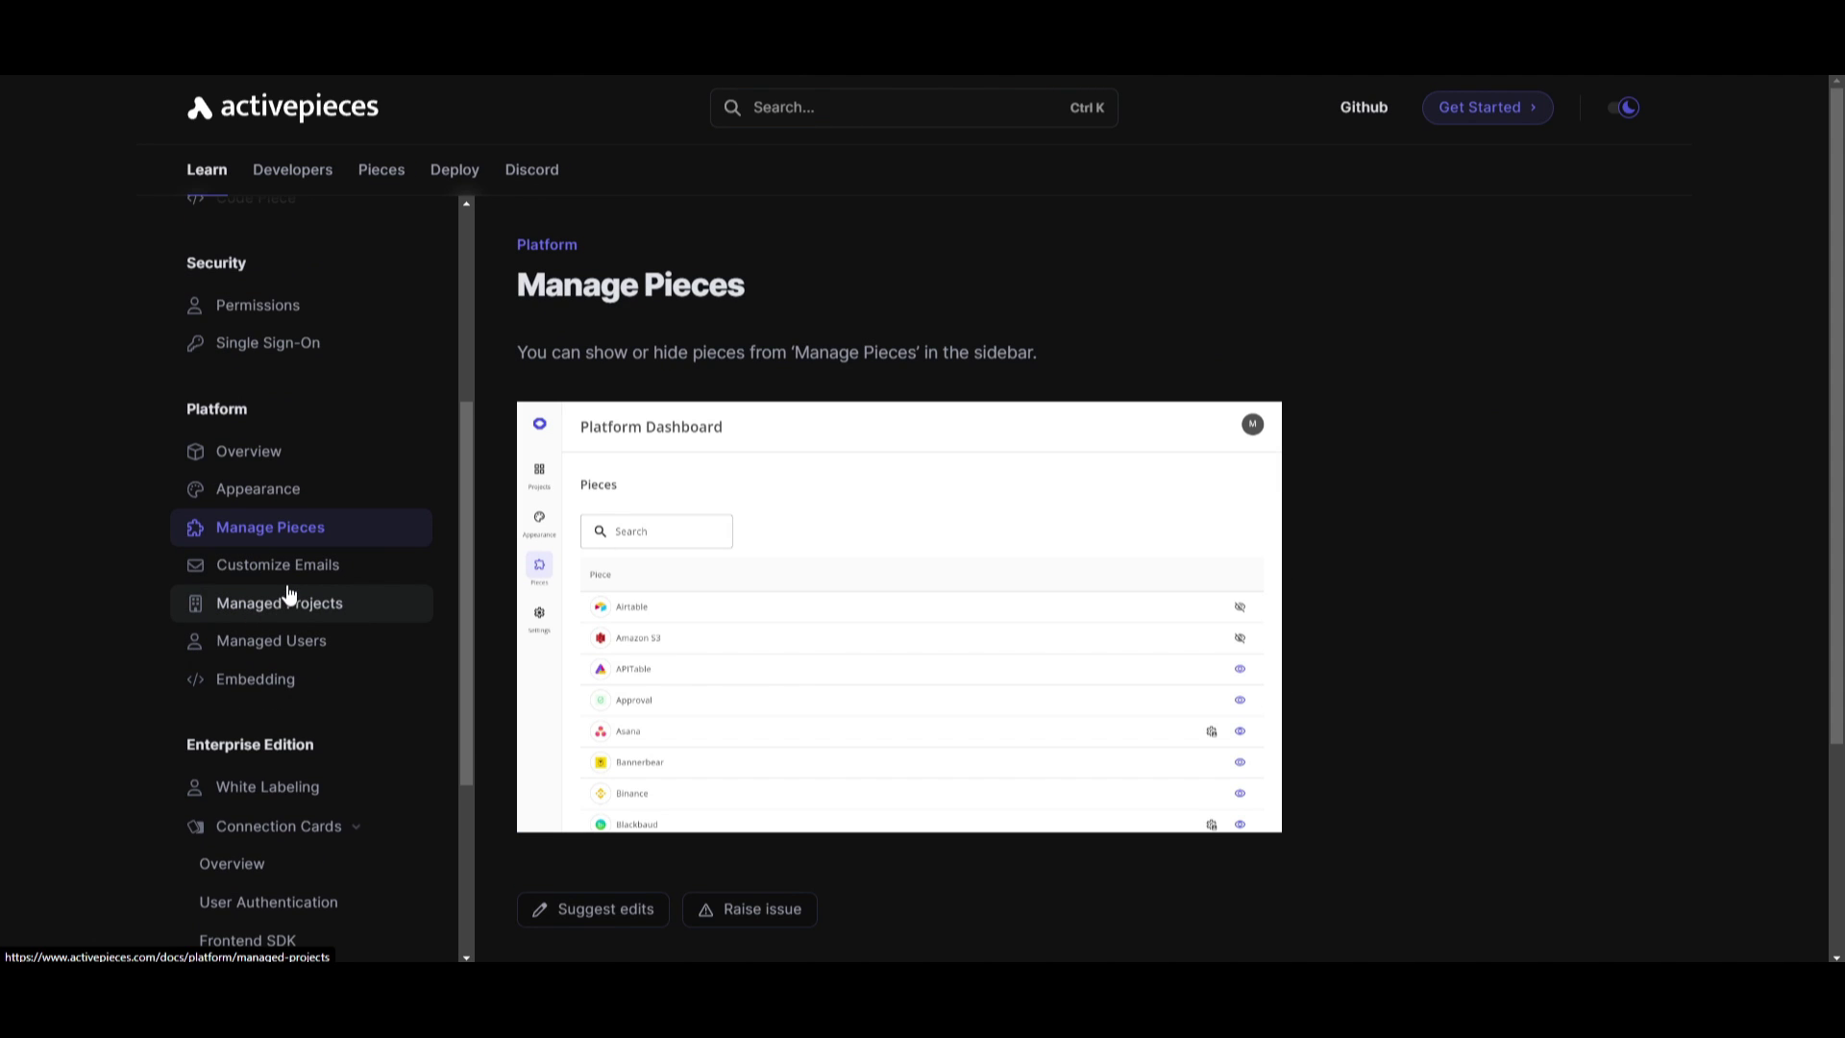
scroll(318, 516, "down", 3)
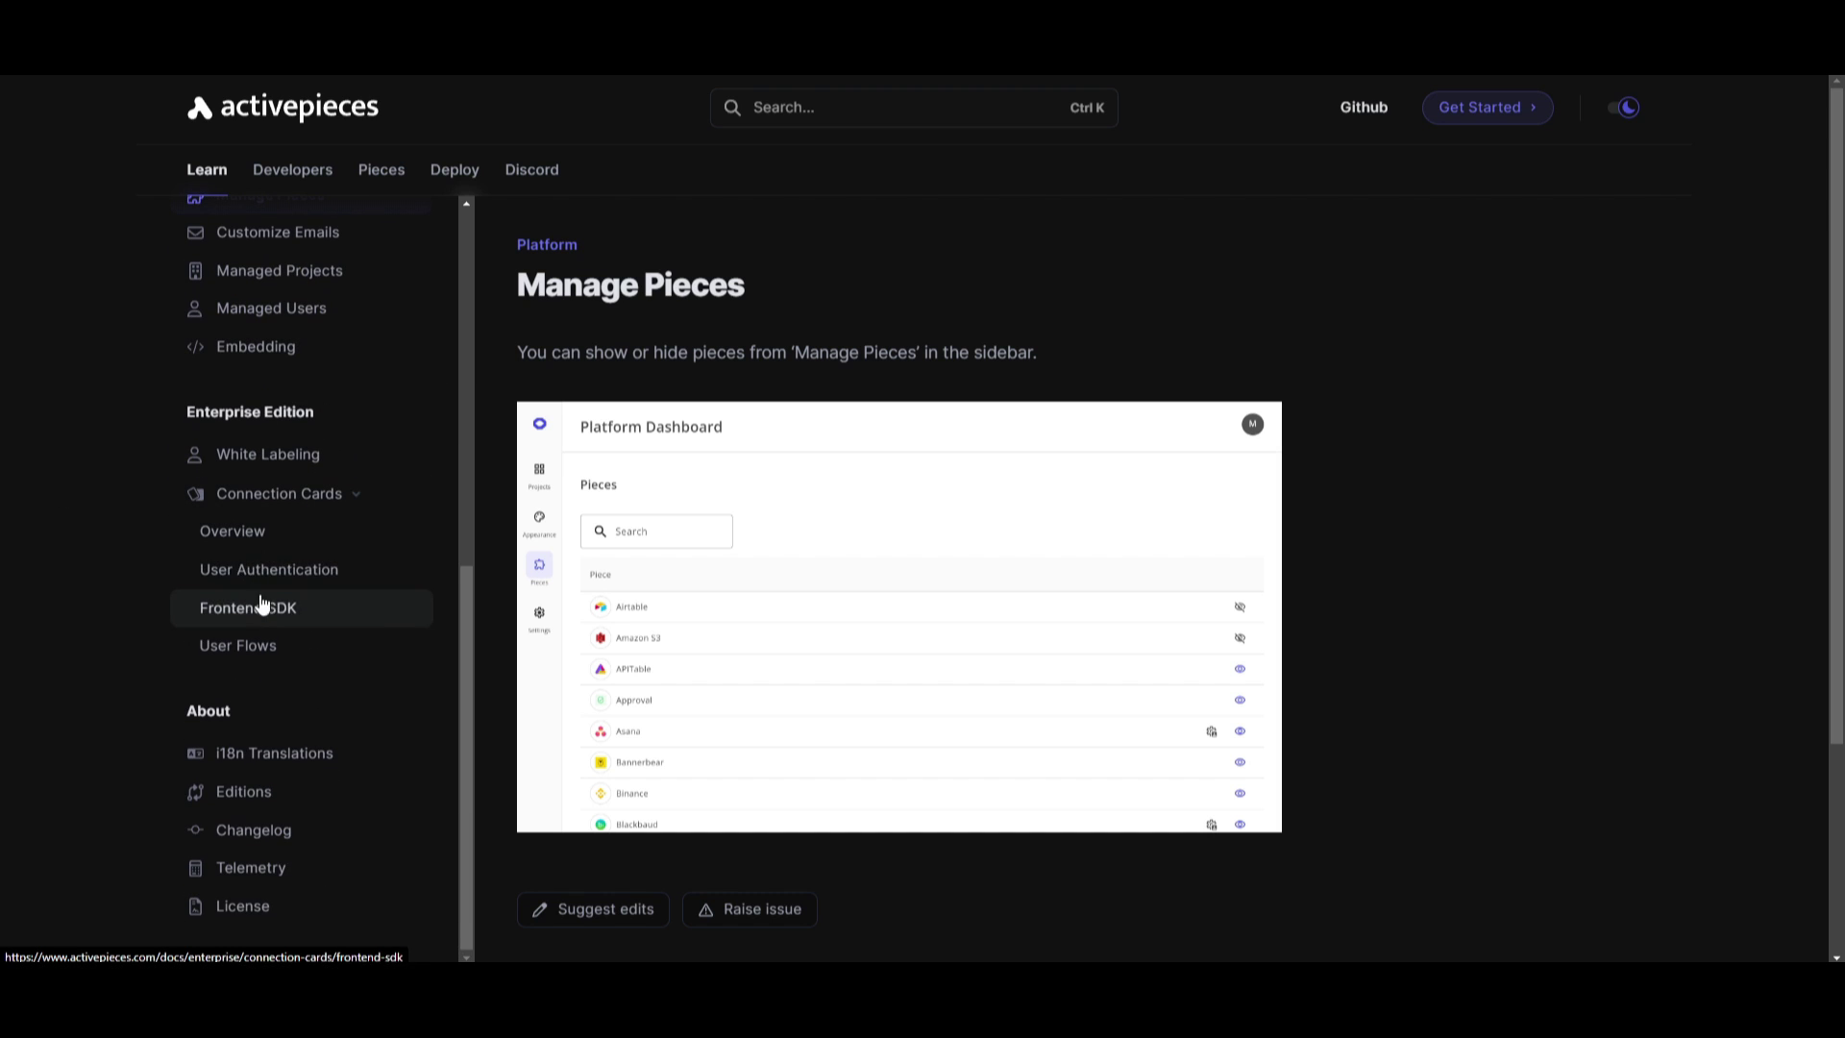
Step: Open the Developers docs overview and scroll through it
left_click(286, 178)
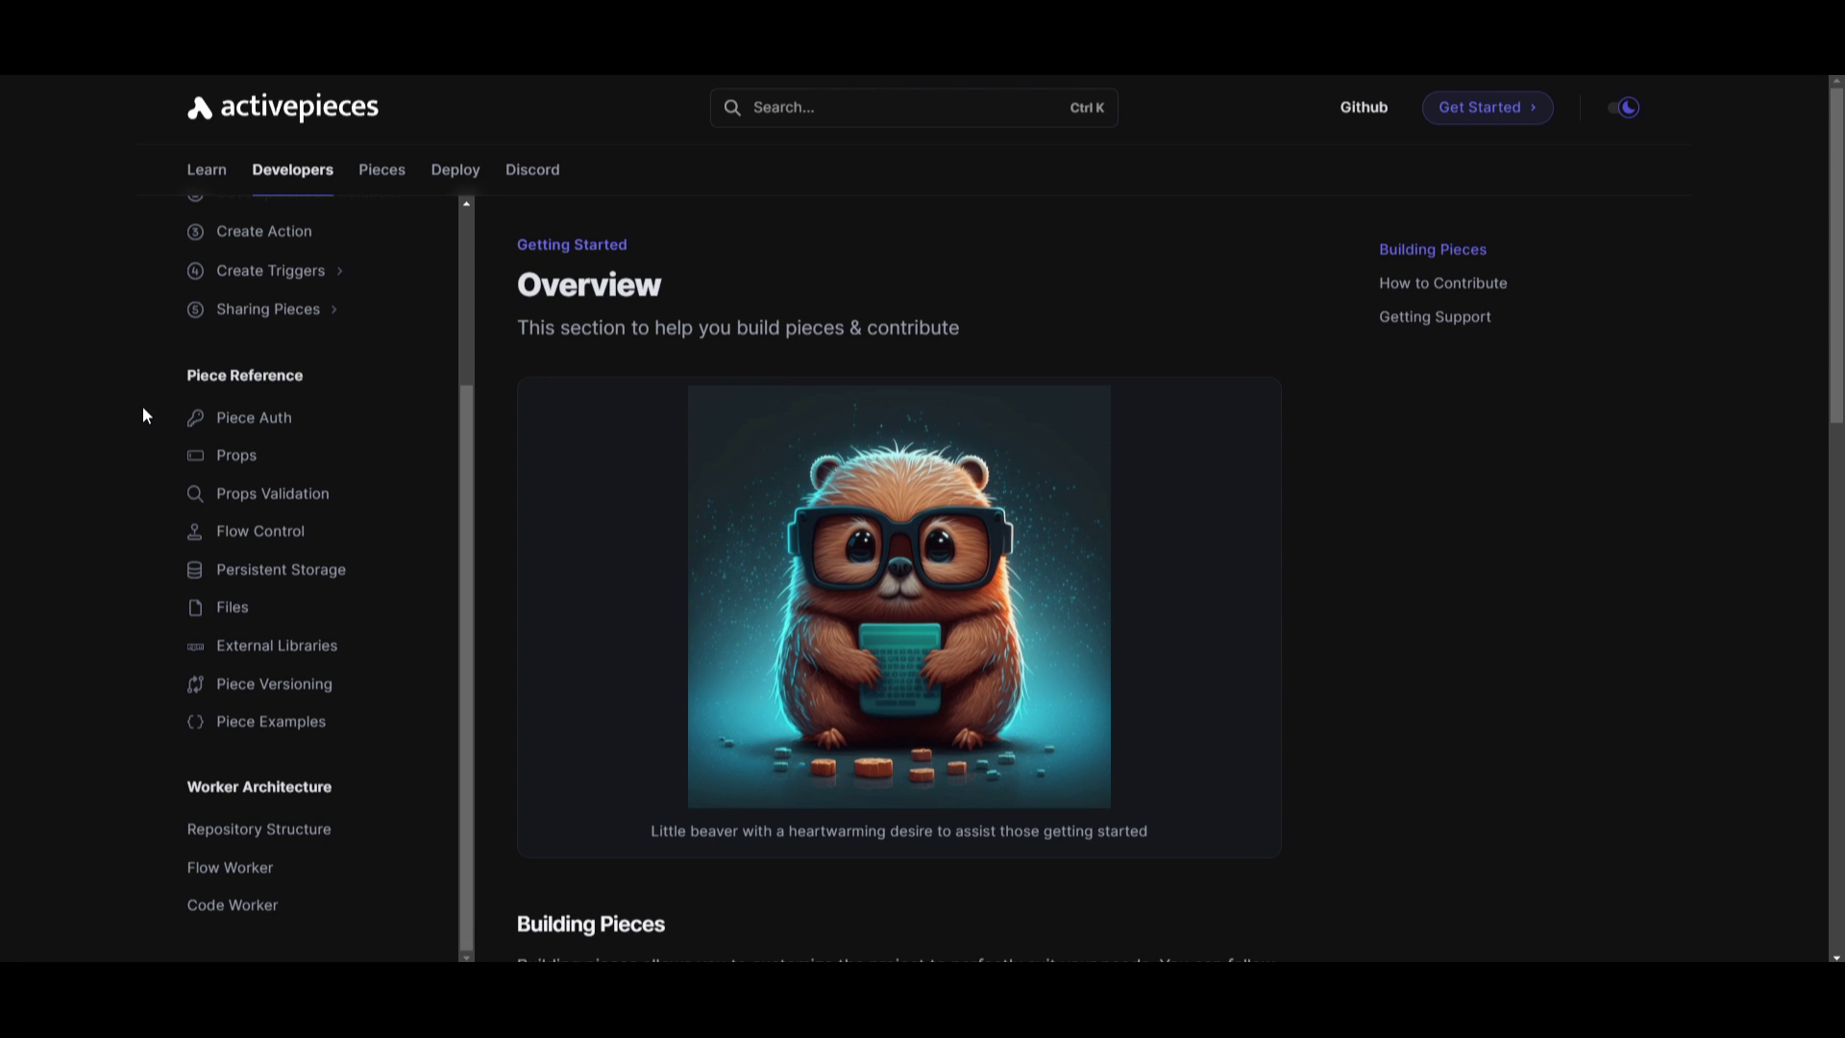
scroll(144, 428, "down", 2)
scroll(218, 552, "up", 3)
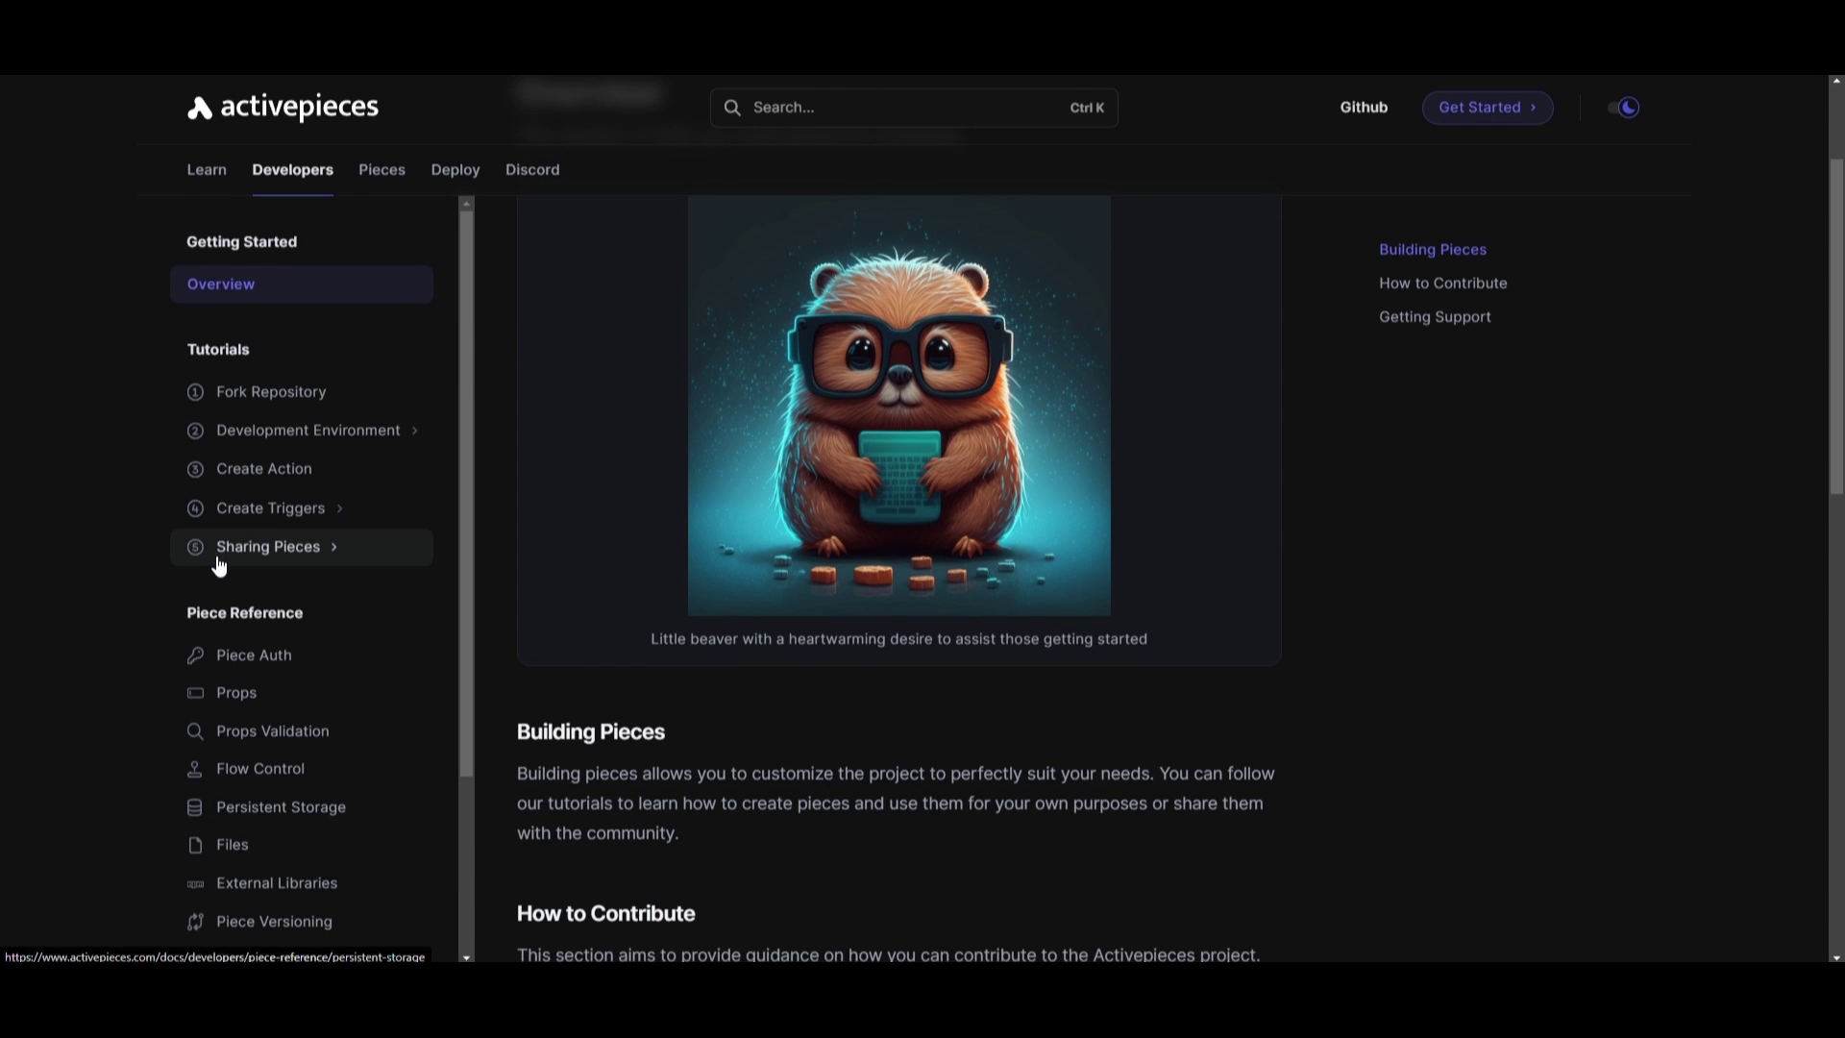
scroll(219, 566, "down", 3)
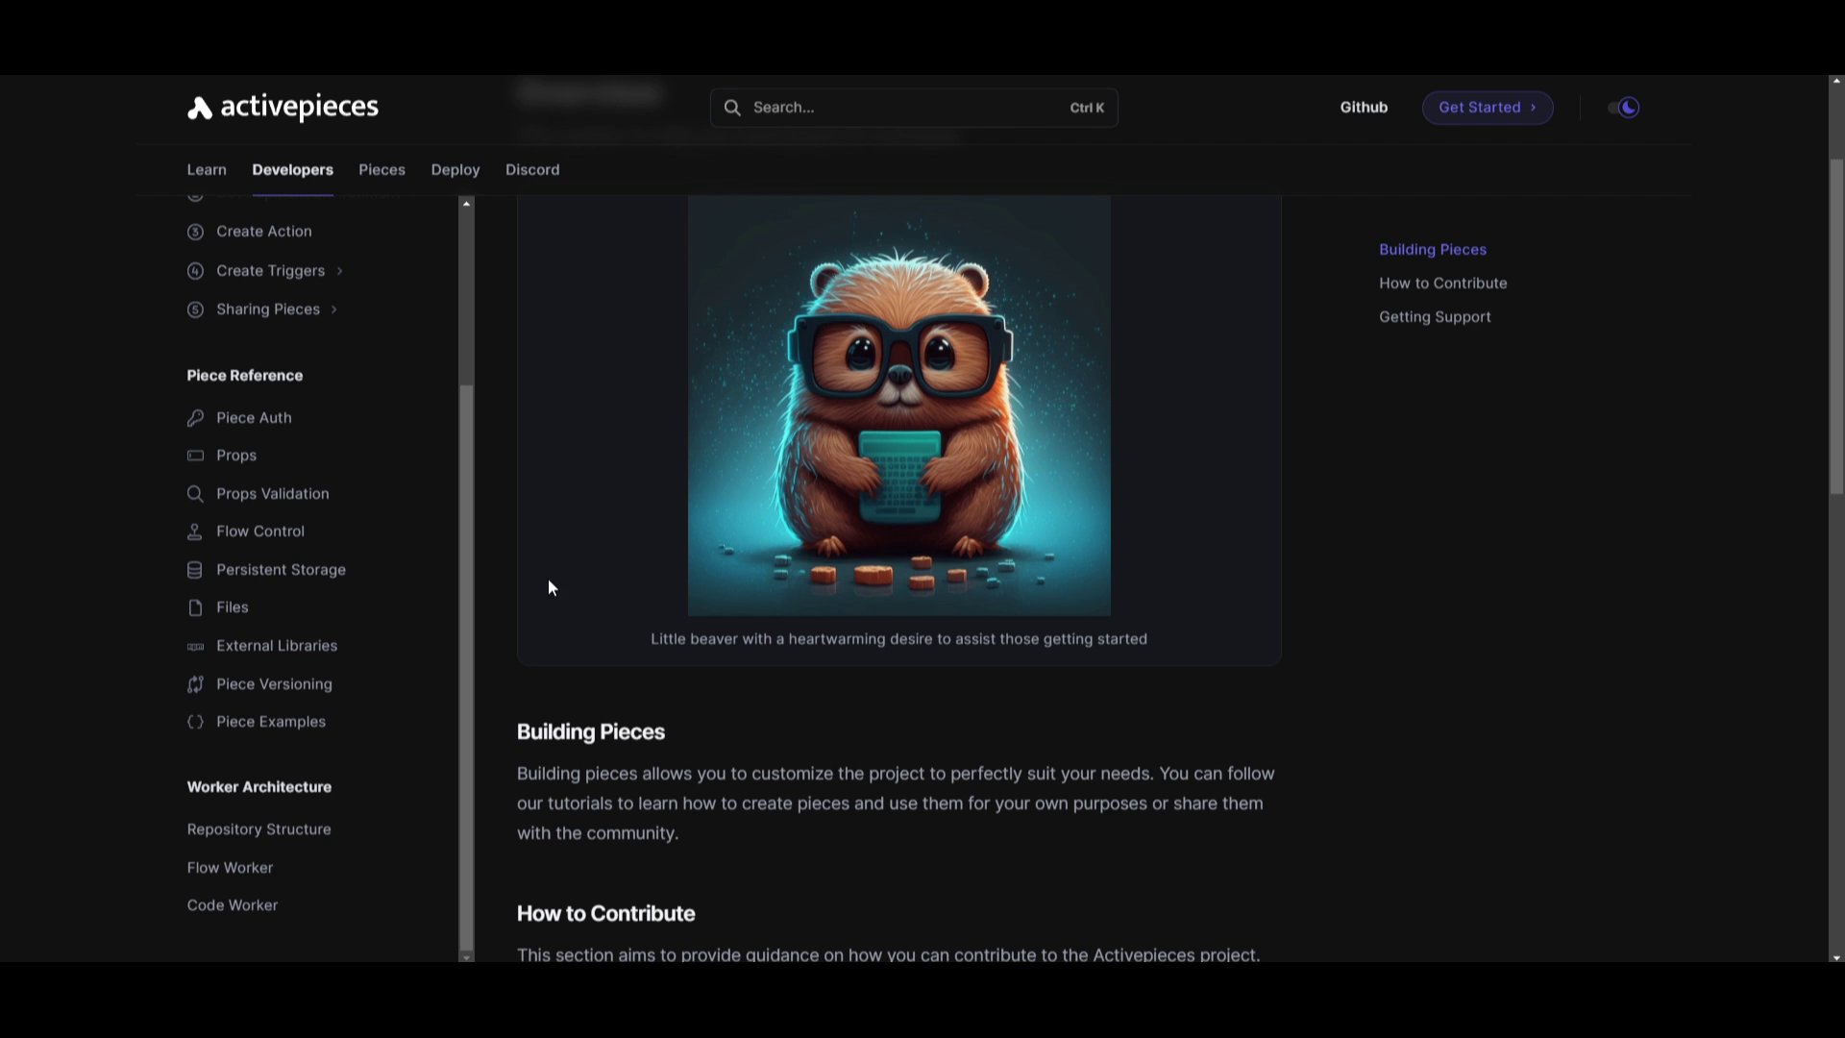
Step: Browse the Pieces catalogue, return to Developers, and open the Deploy overview
left_click(382, 183)
scroll(460, 541, "down", 3)
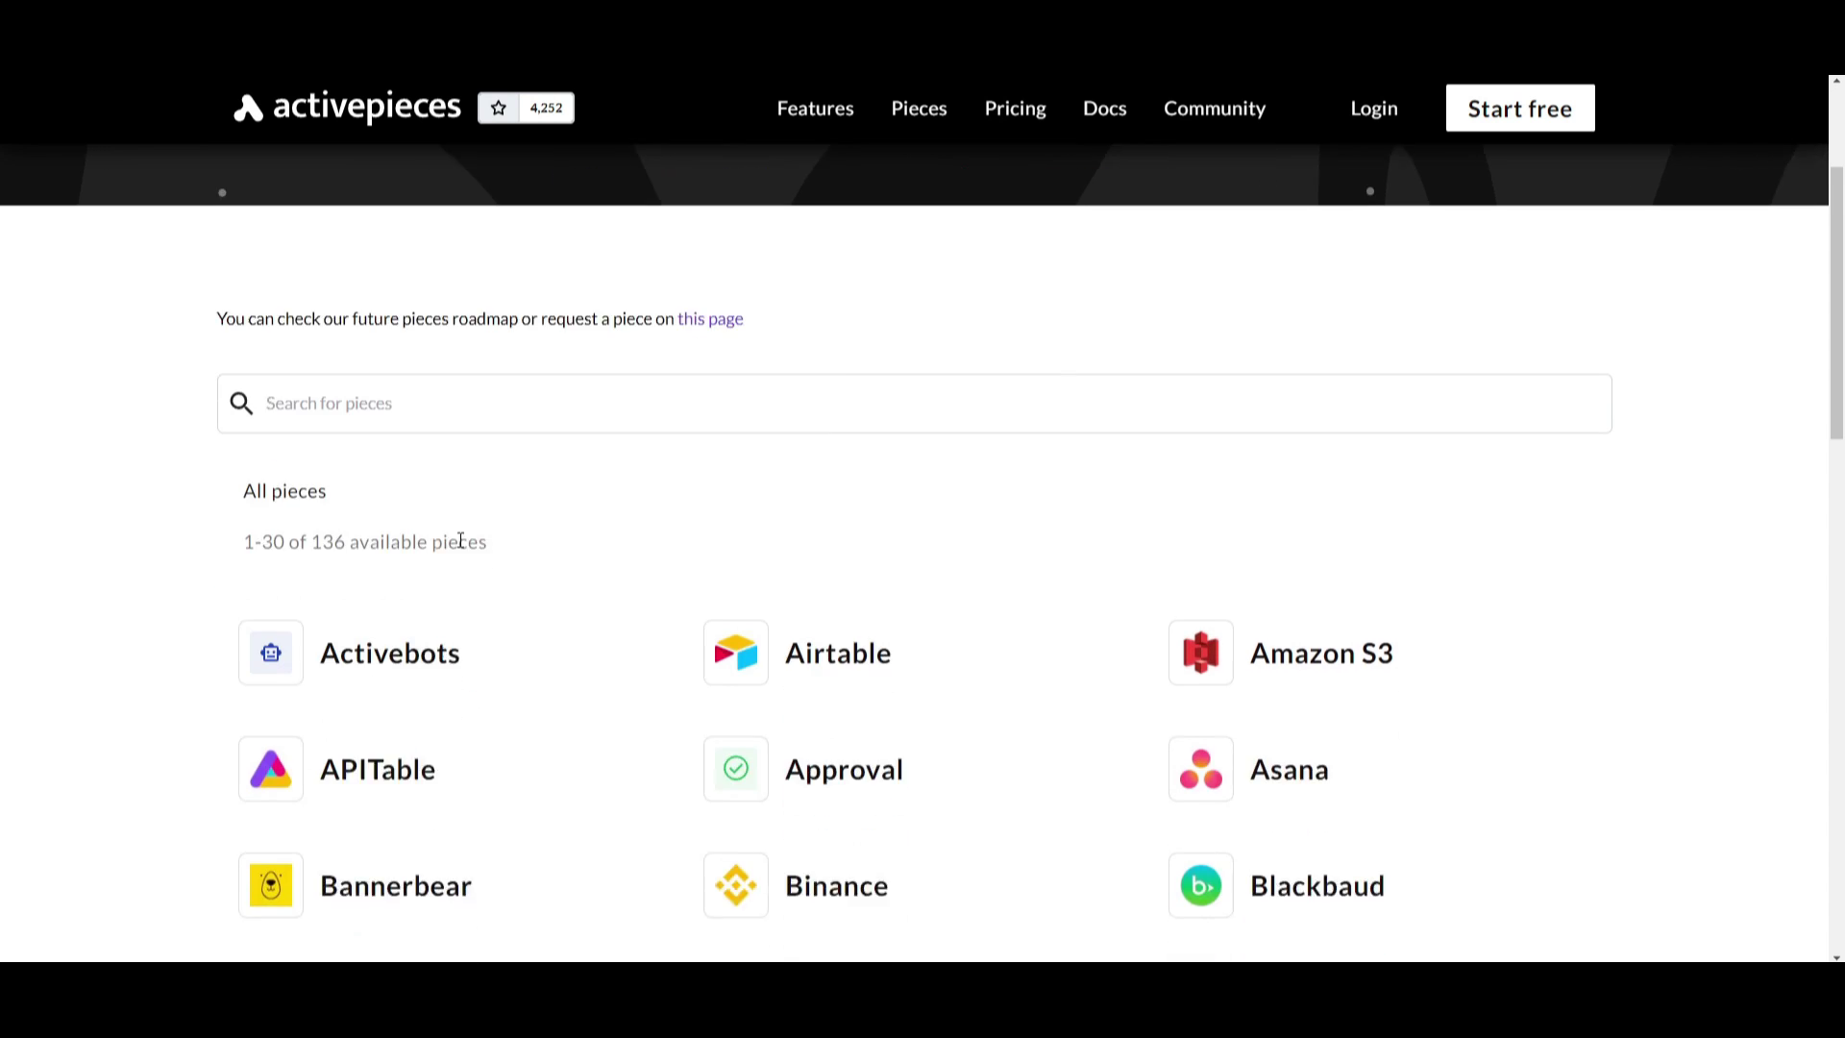
scroll(857, 635, "down", 2)
scroll(898, 478, "down", 5)
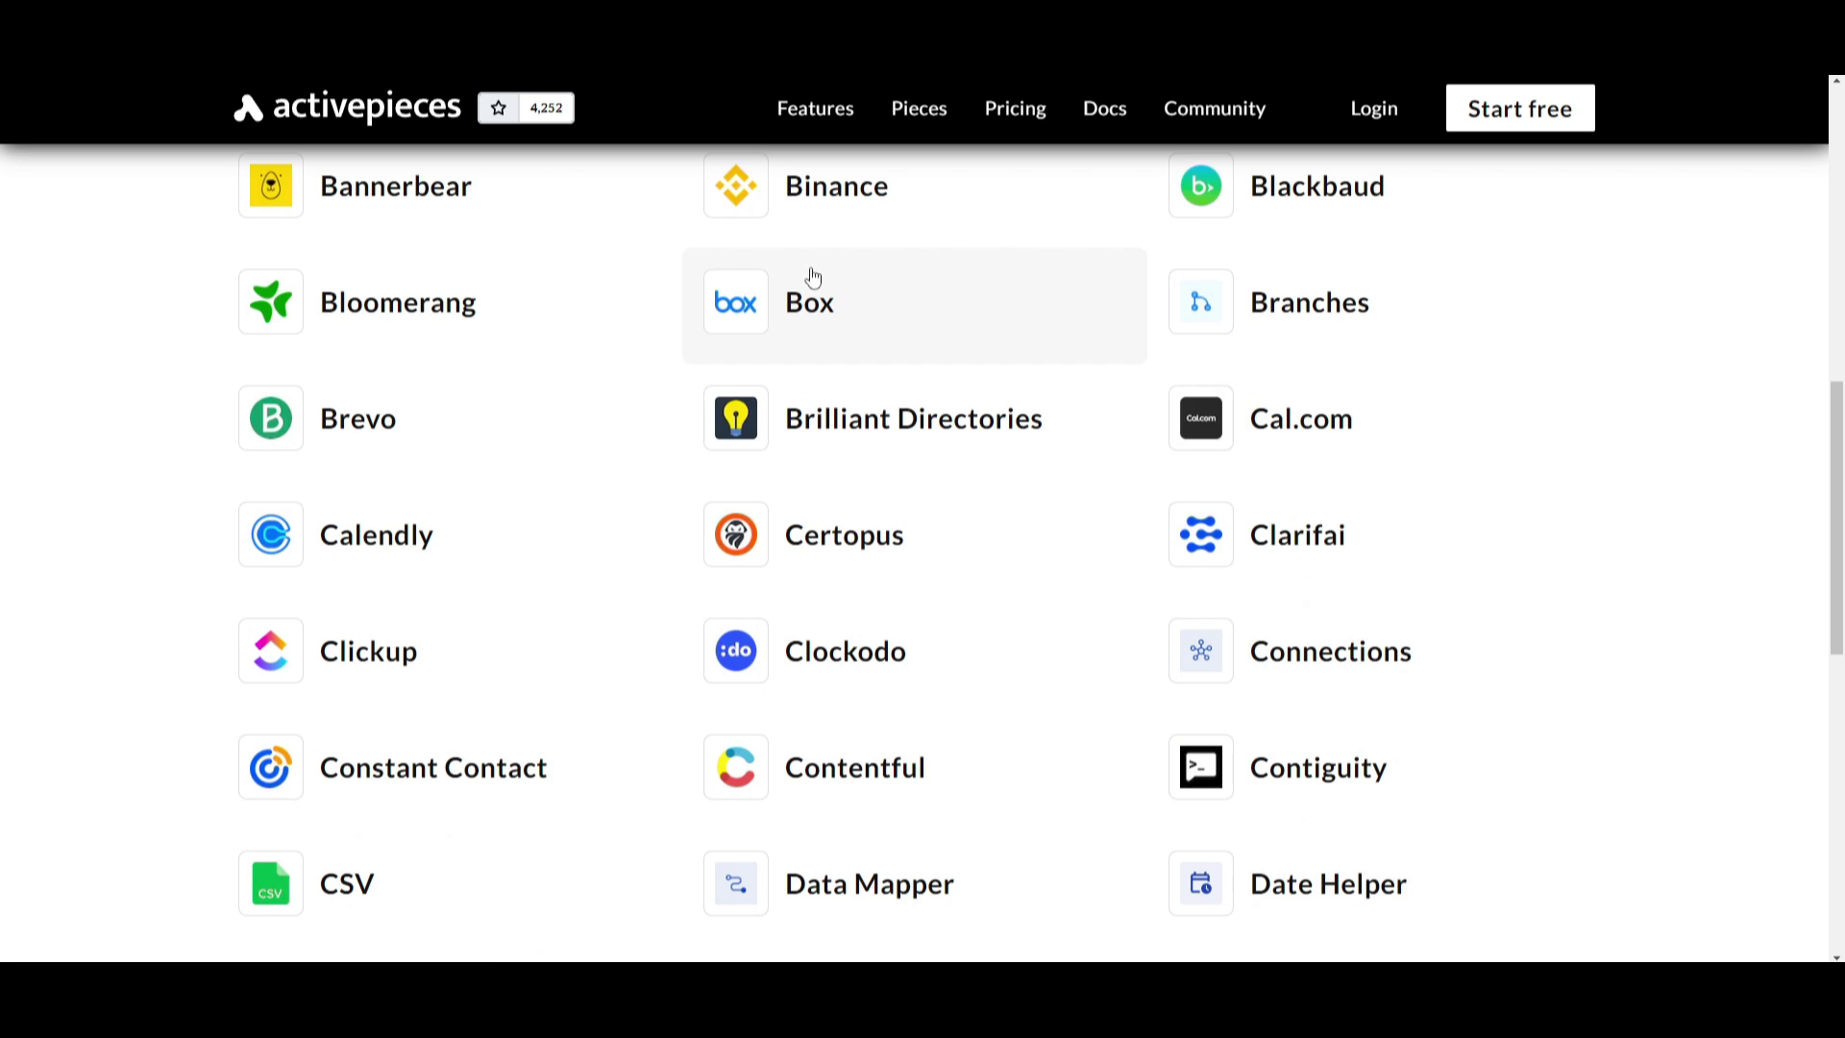
key("alt+Left")
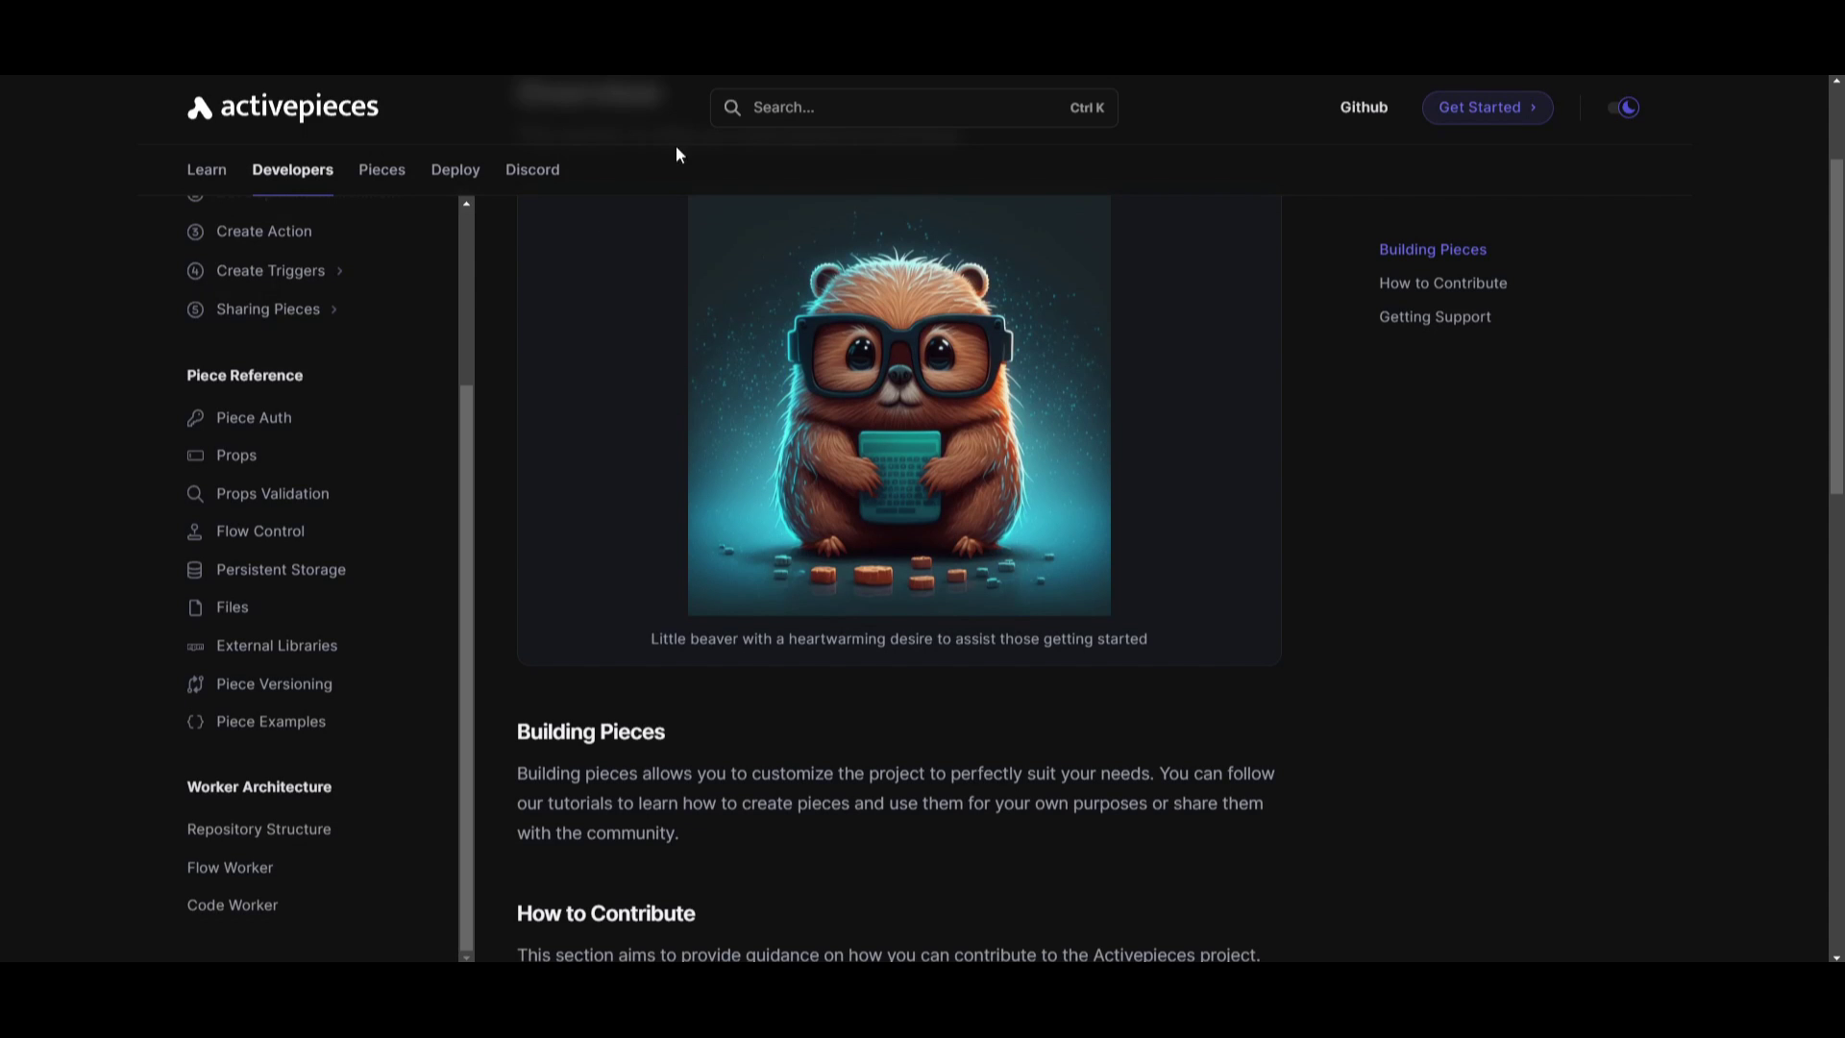
left_click(462, 177)
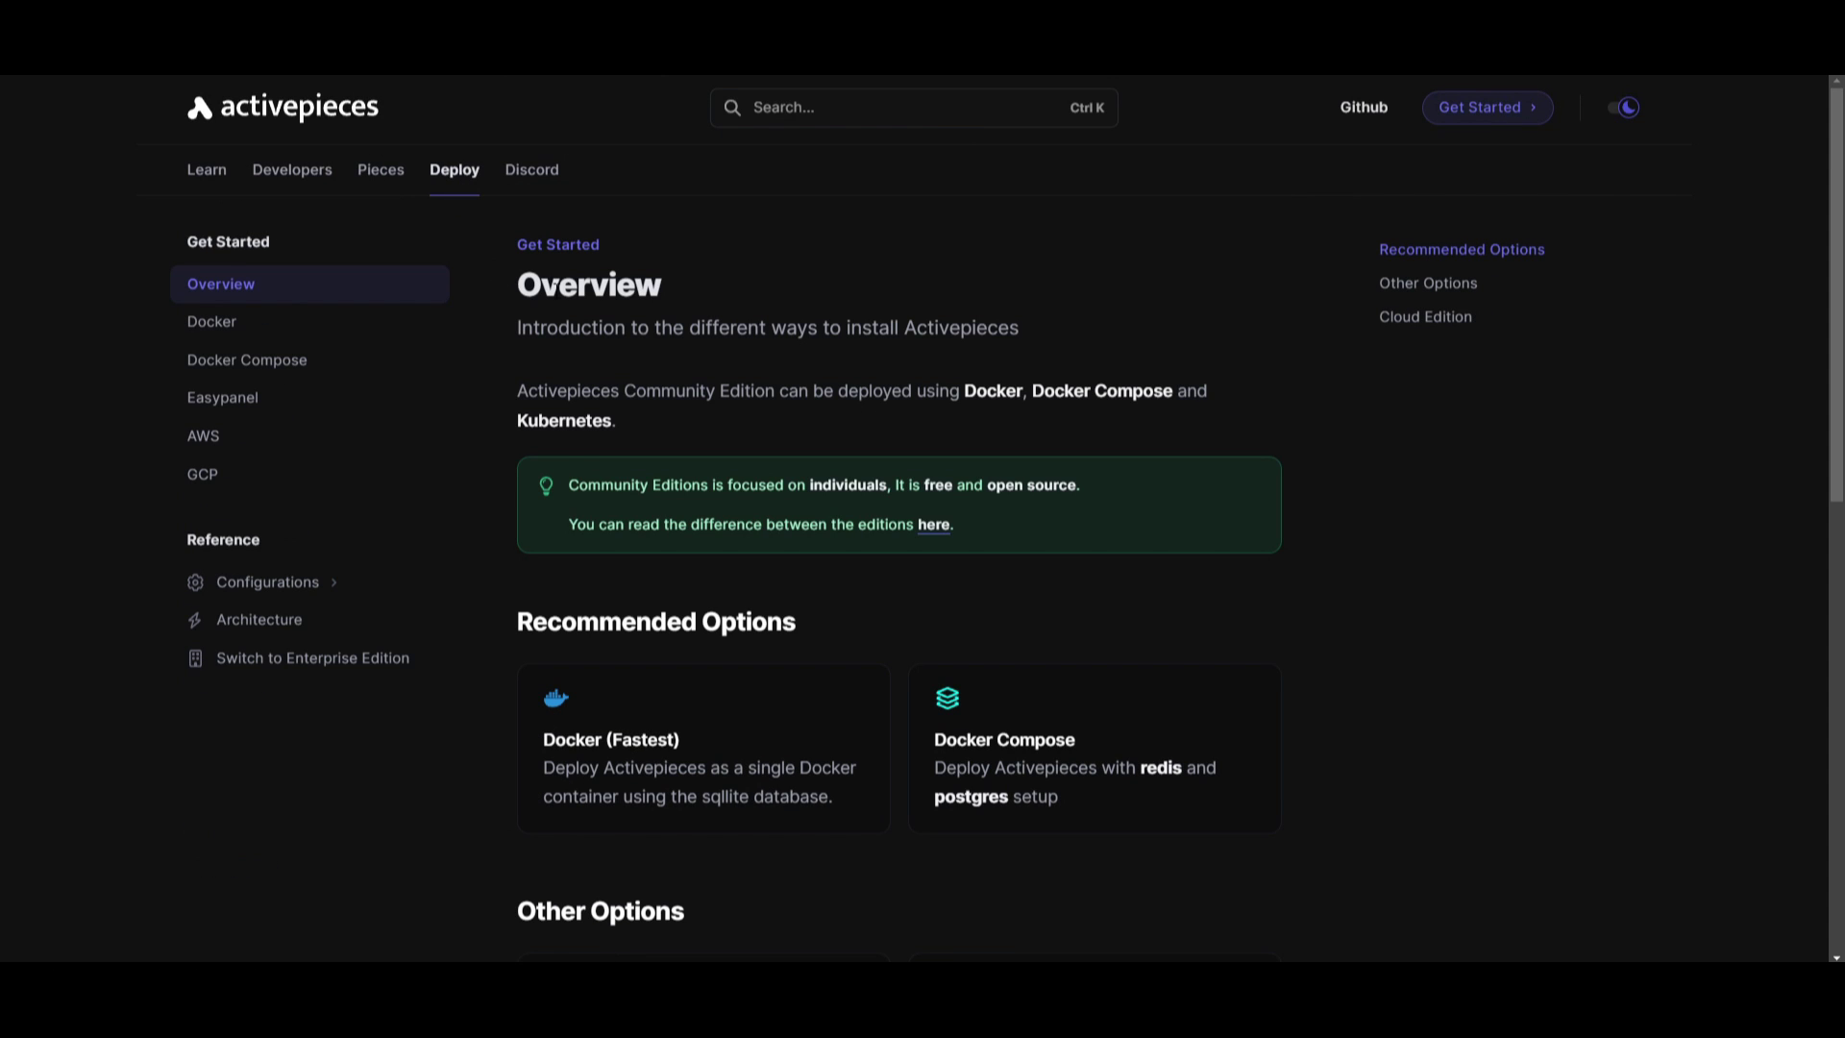
Step: Browse the Docker, Docker Compose and AWS deployment guides in the Deploy docs
left_click(256, 332)
left_click(265, 363)
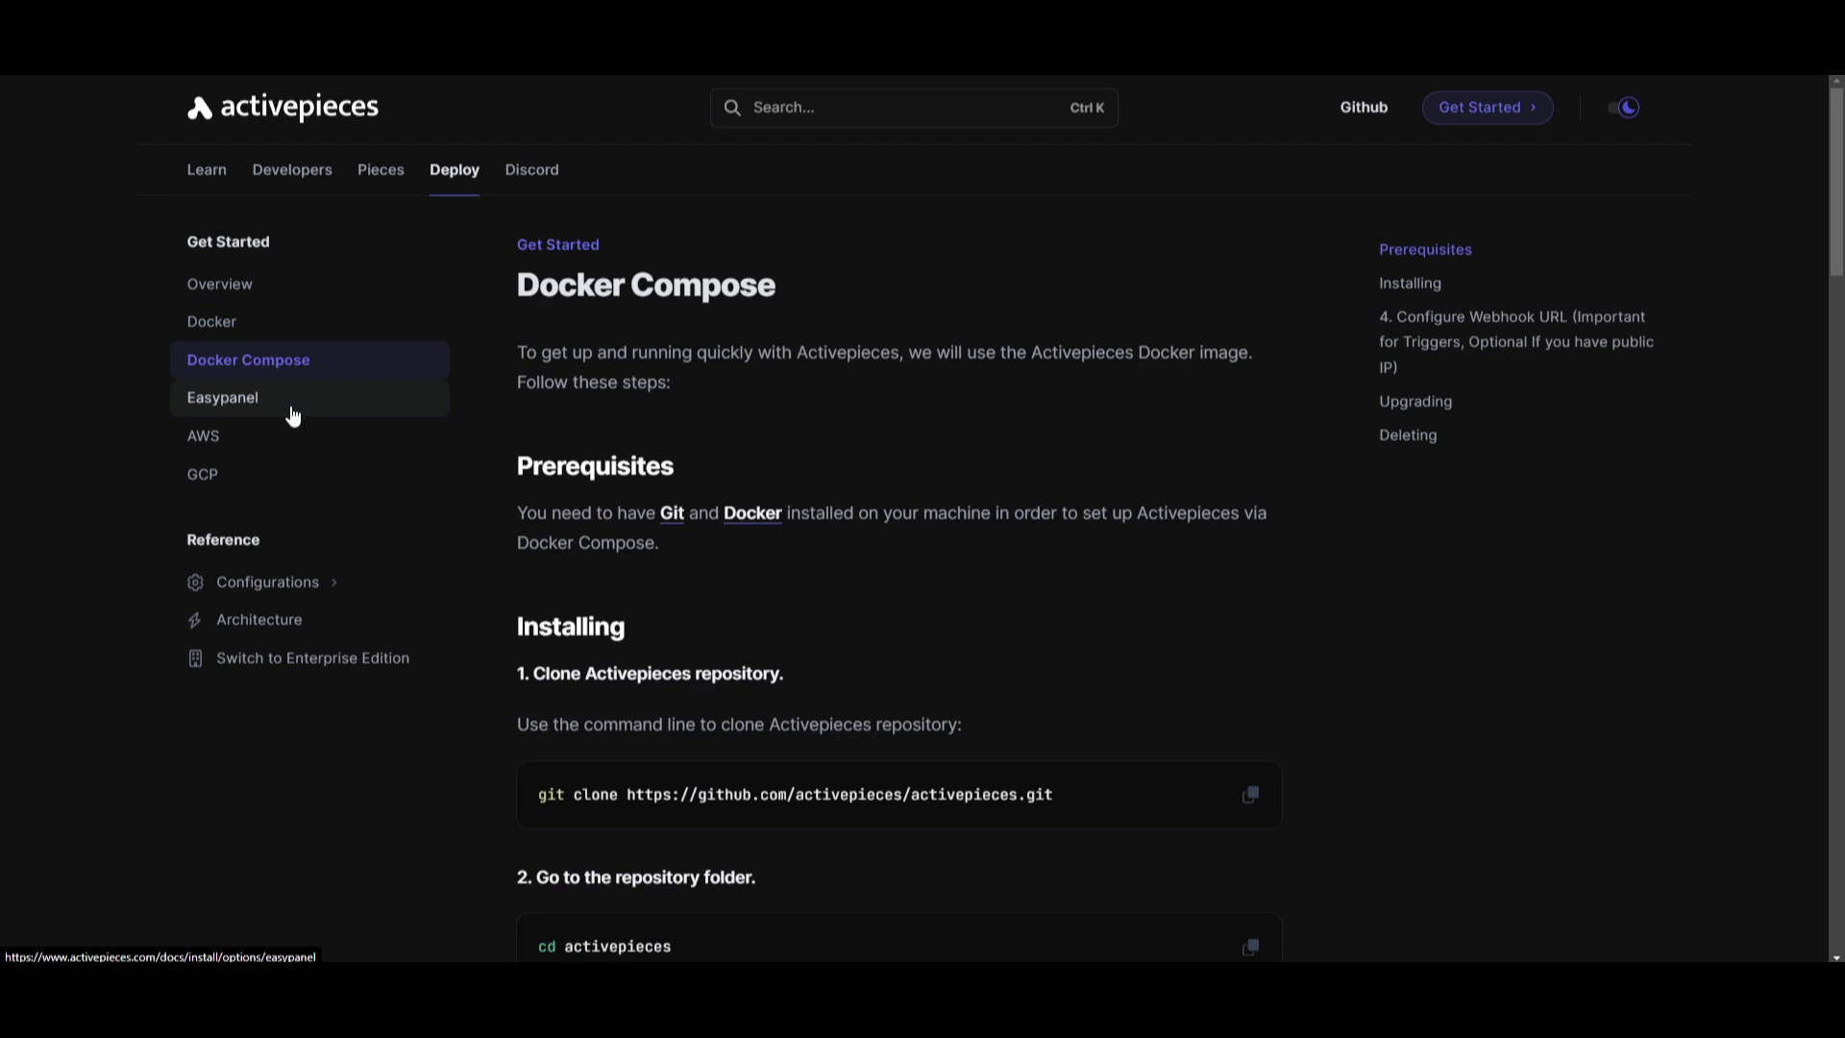
left_click(292, 442)
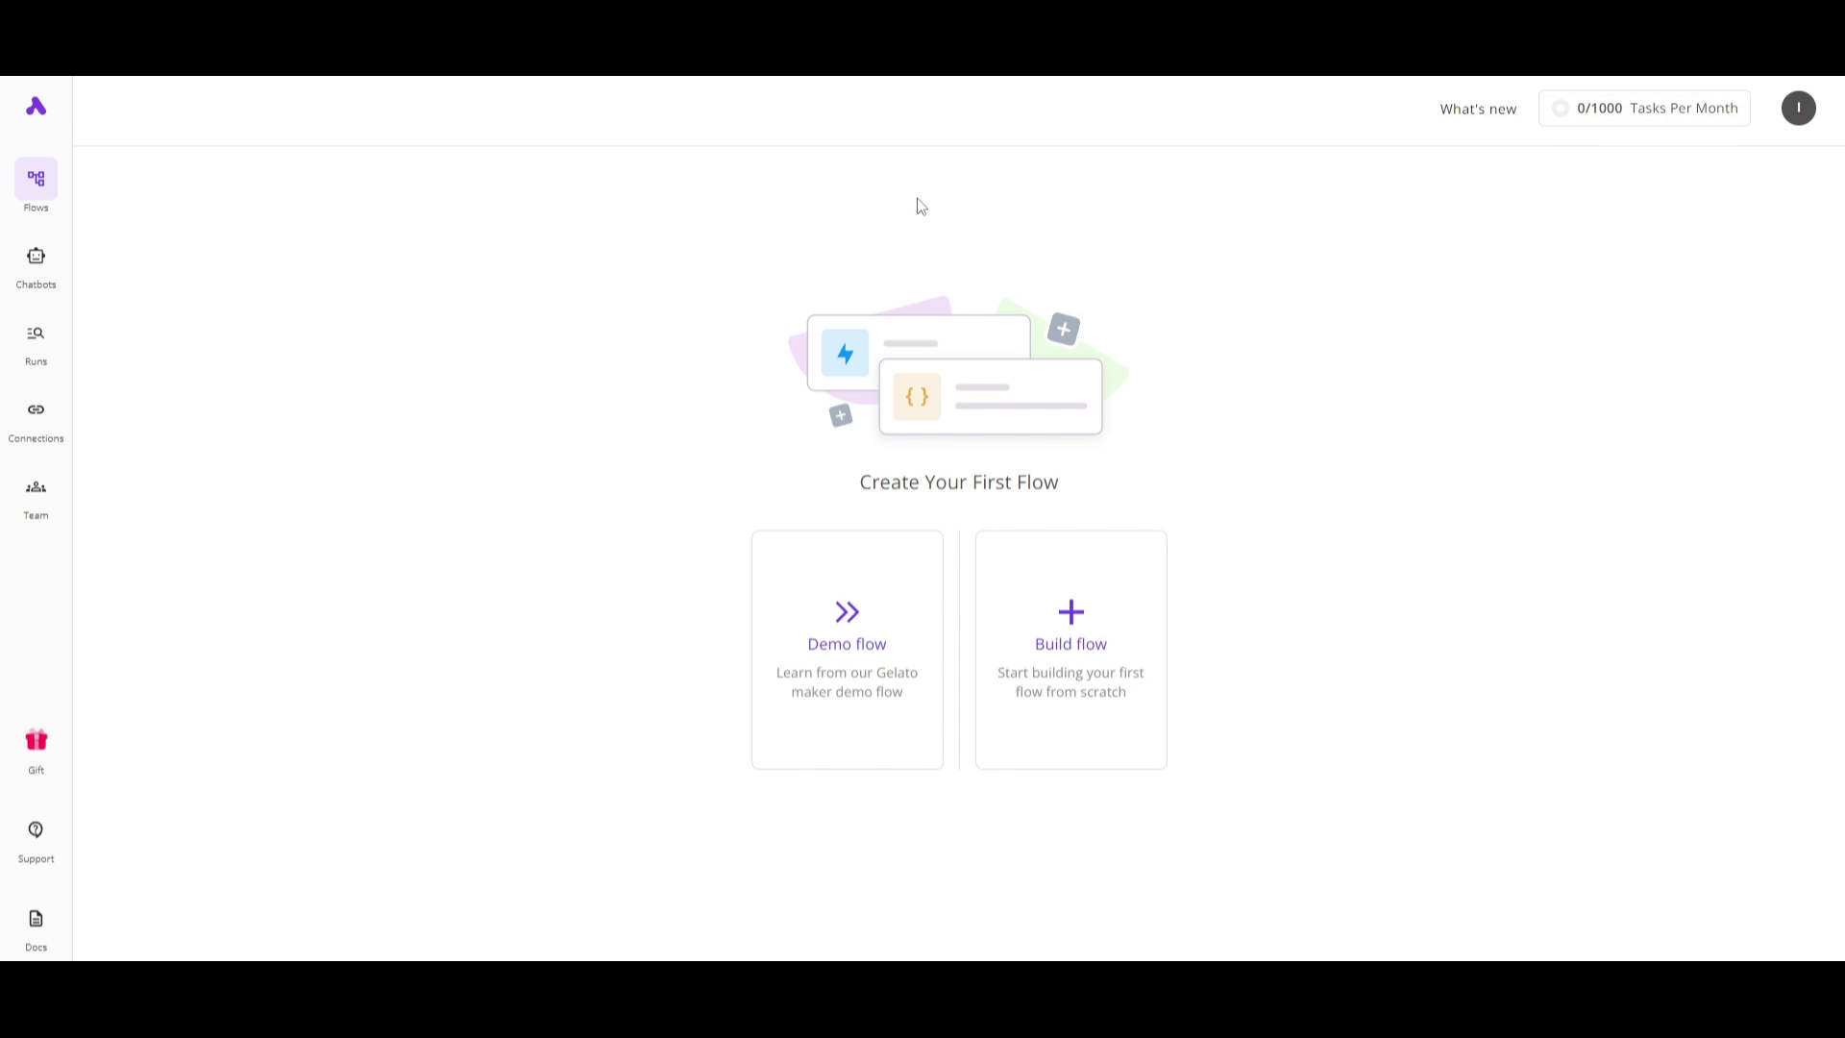
left_click(40, 286)
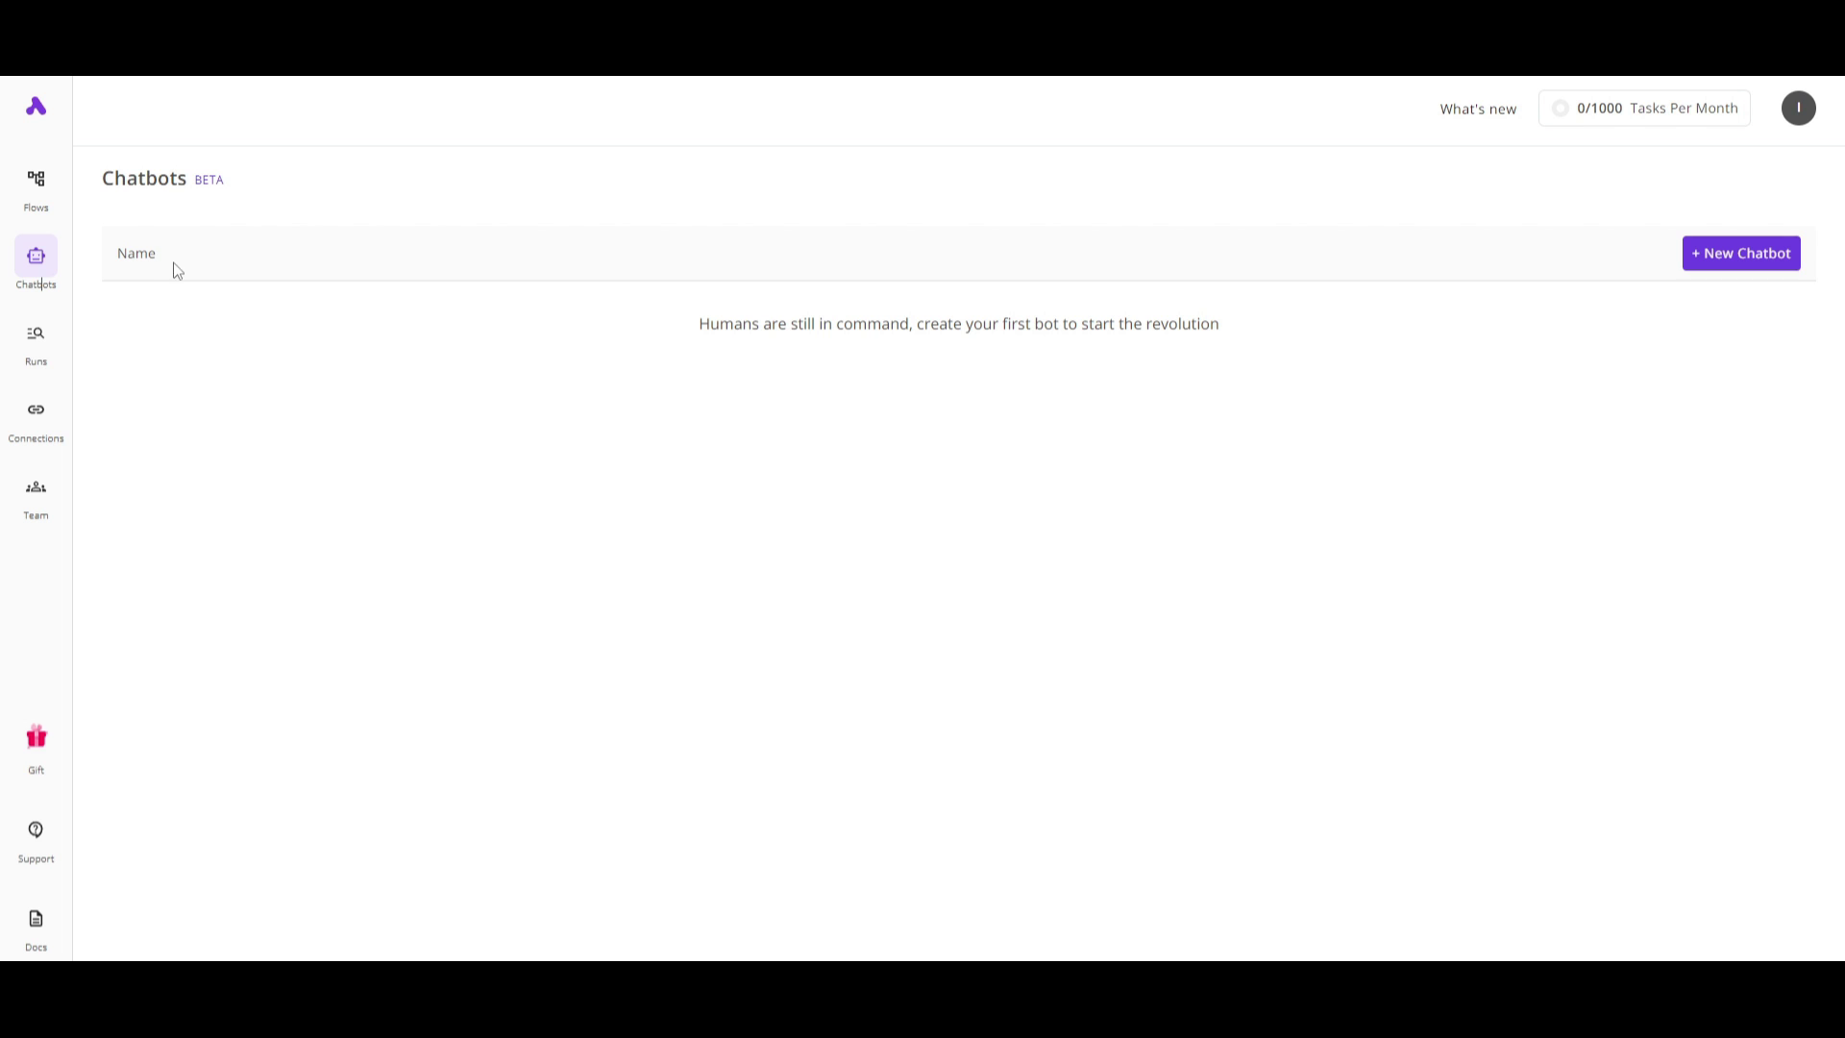
left_click(49, 354)
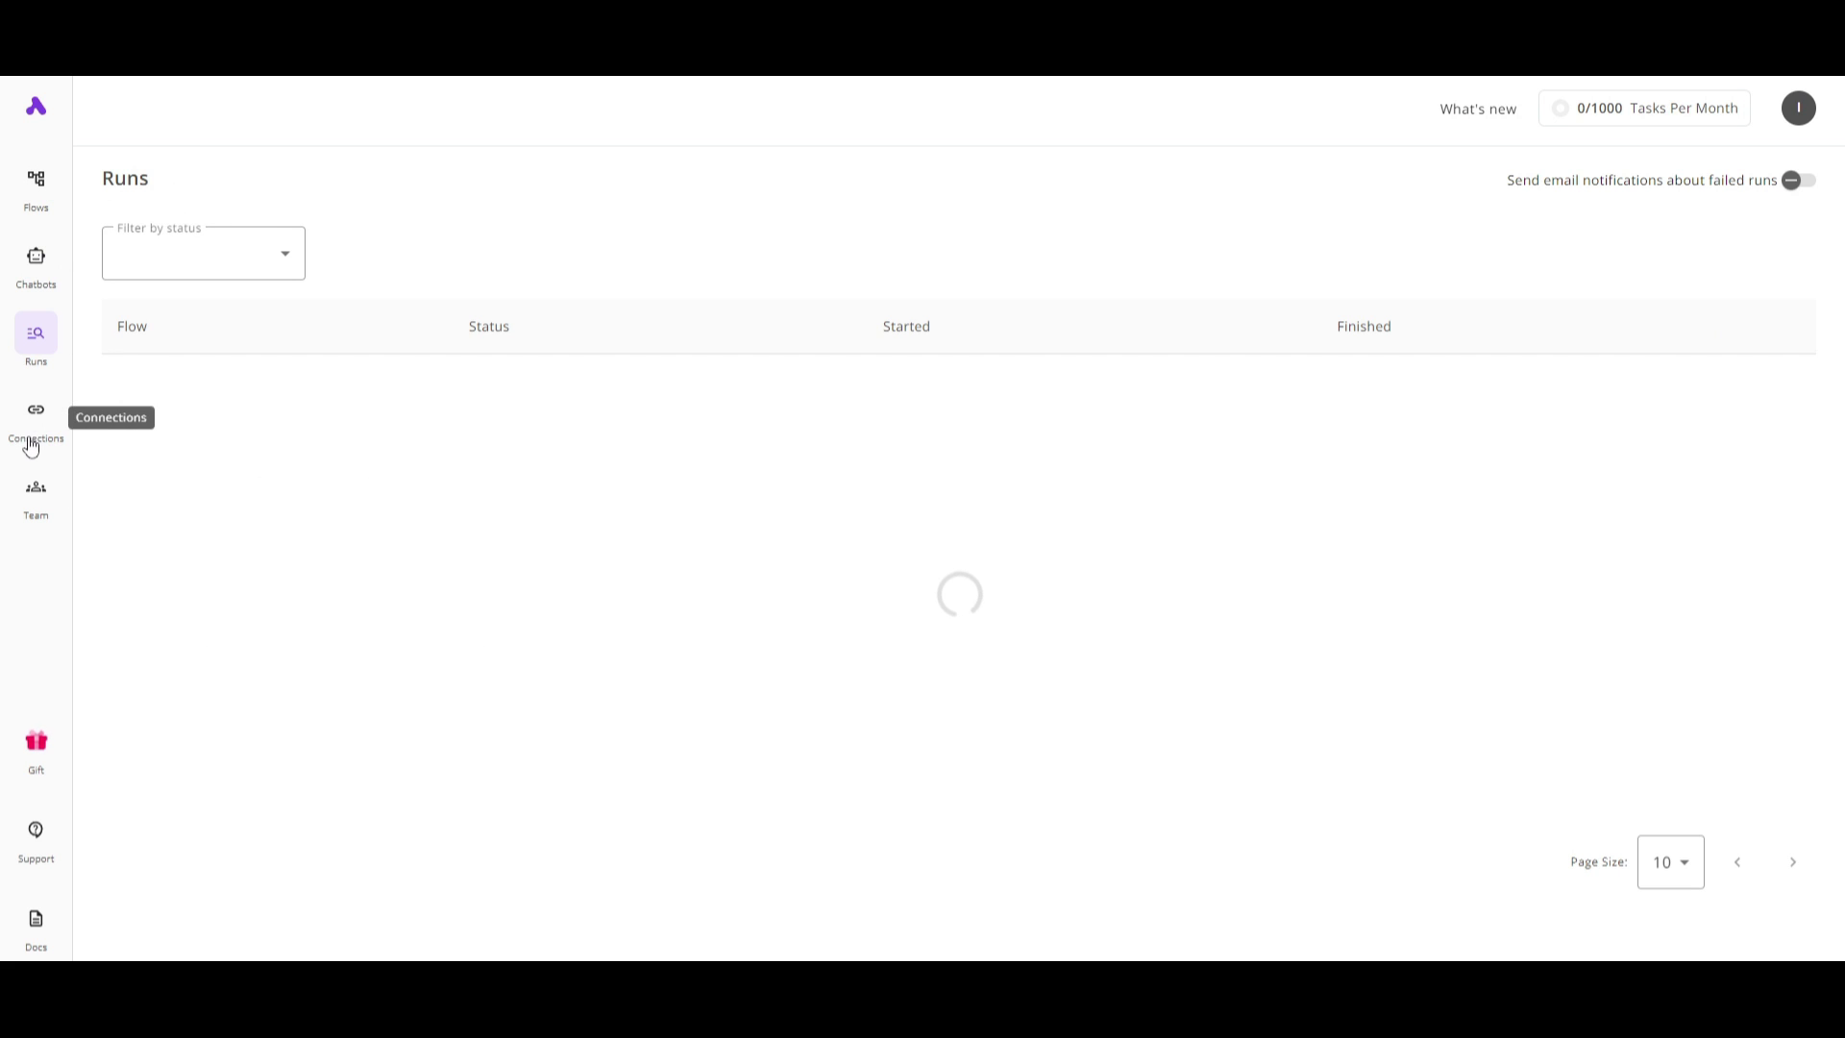
left_click(35, 415)
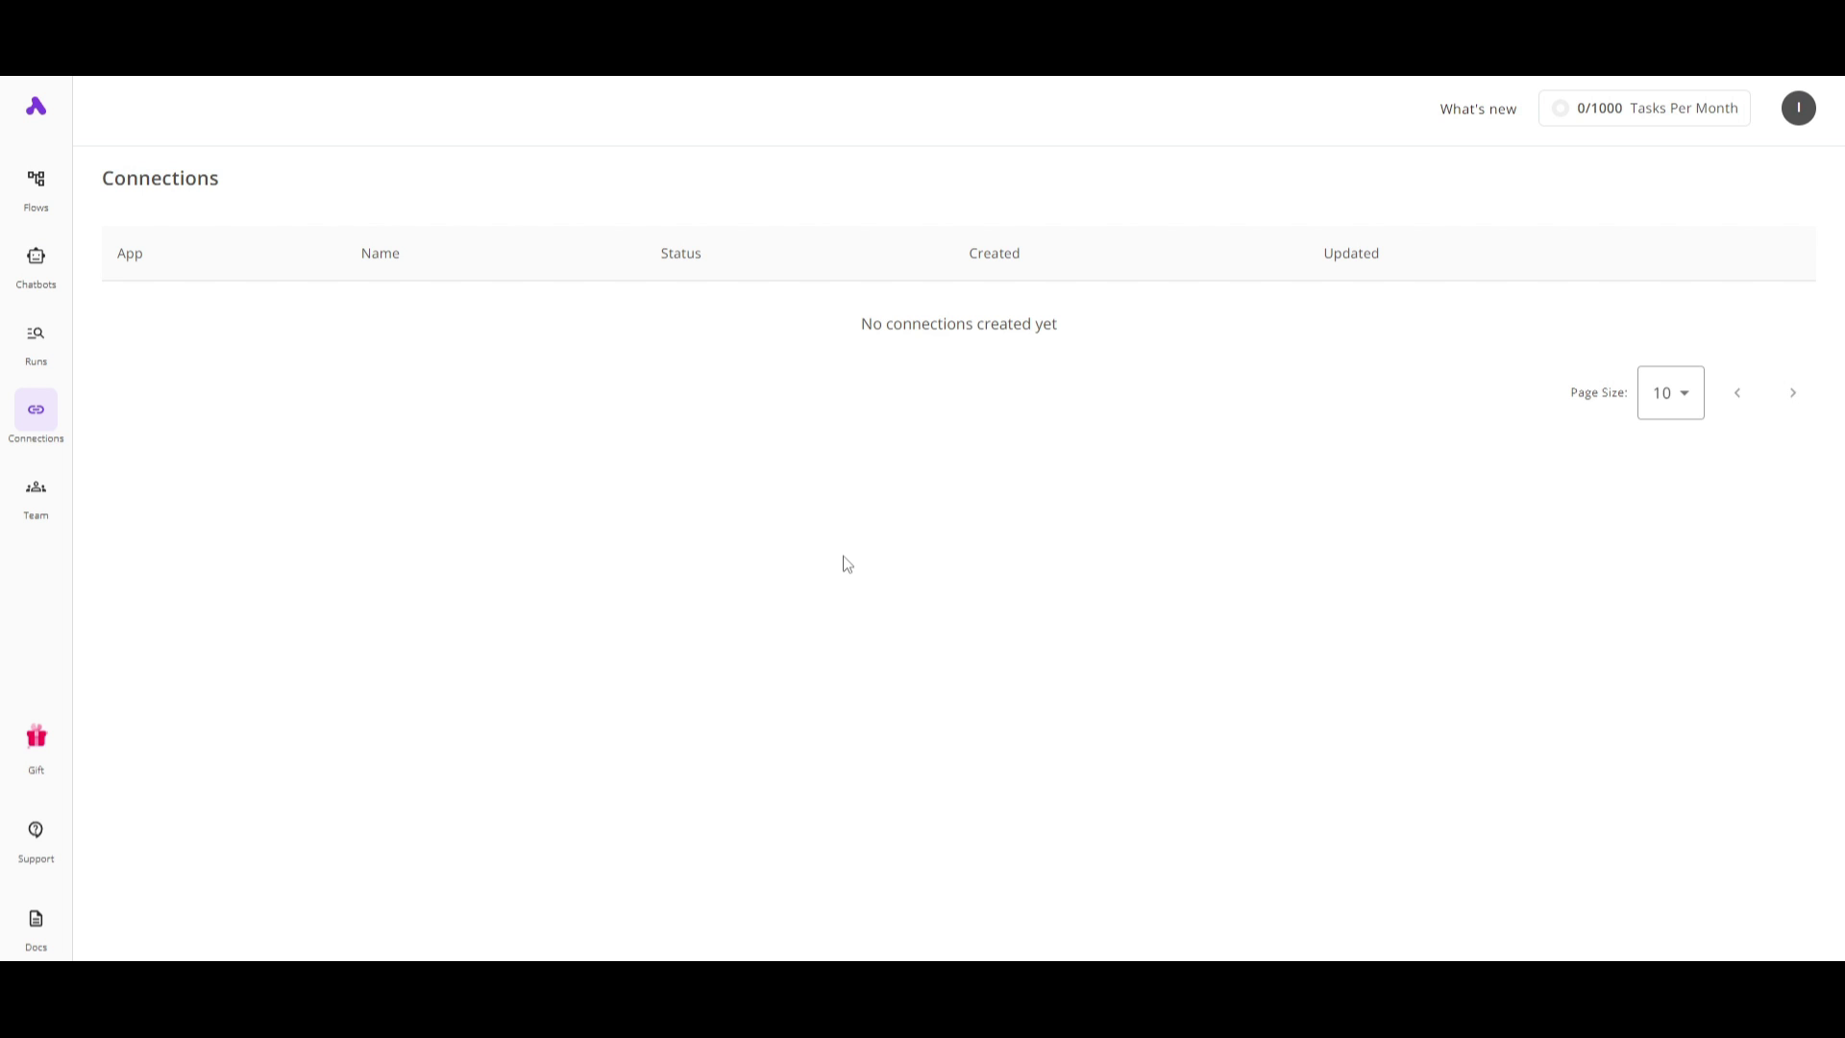
left_click(39, 507)
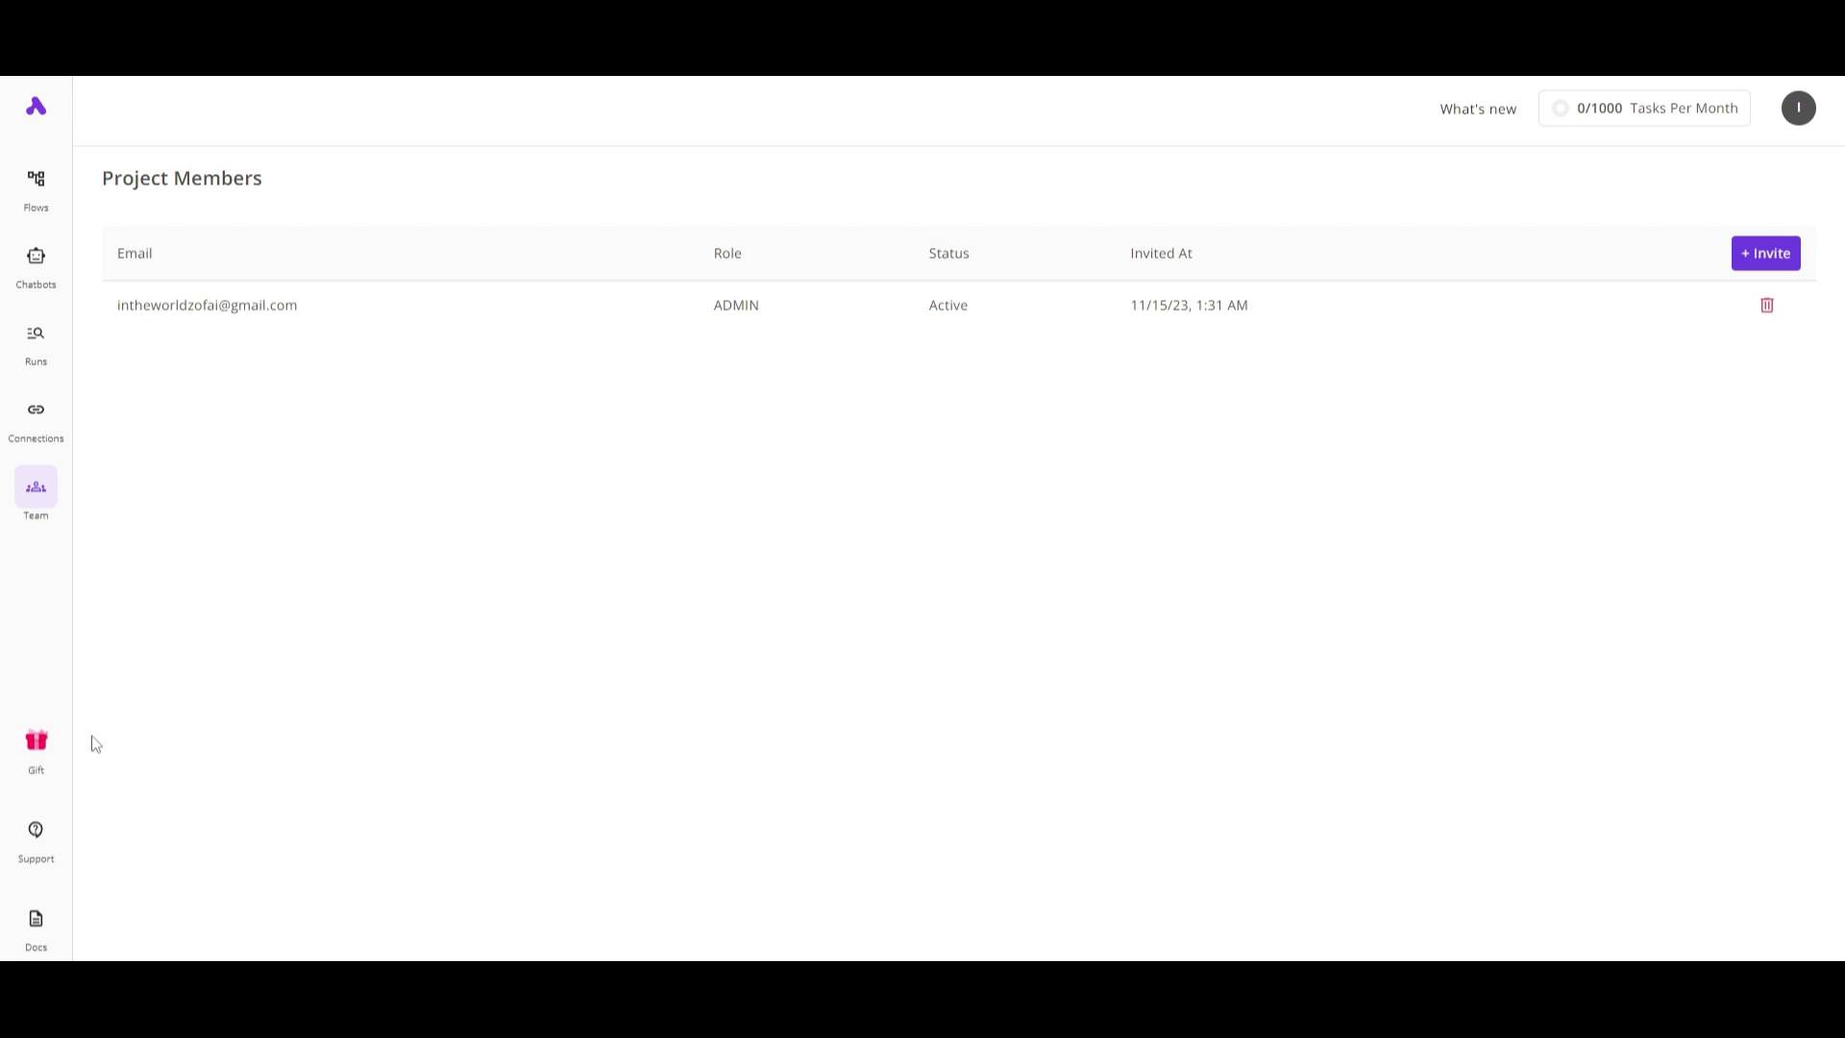
left_click(39, 188)
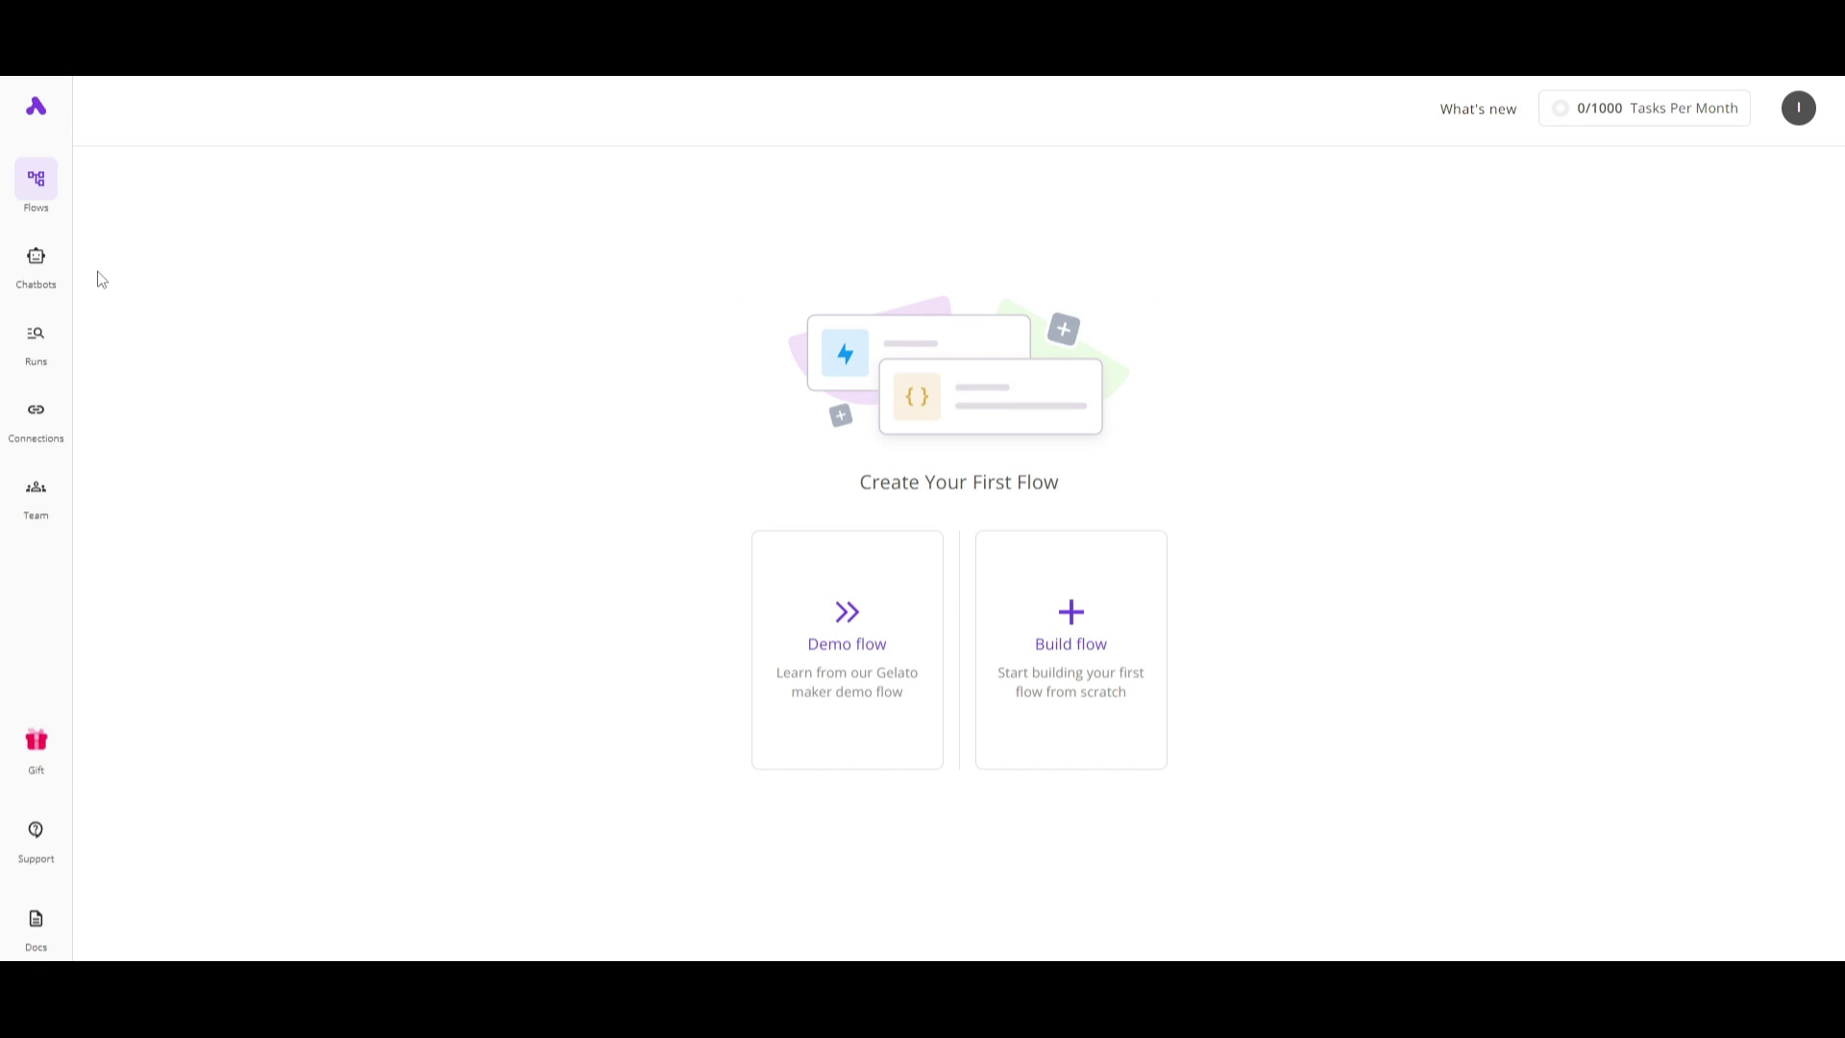
Step: Start a new flow and filter its template browser to Shopify
left_click(1040, 581)
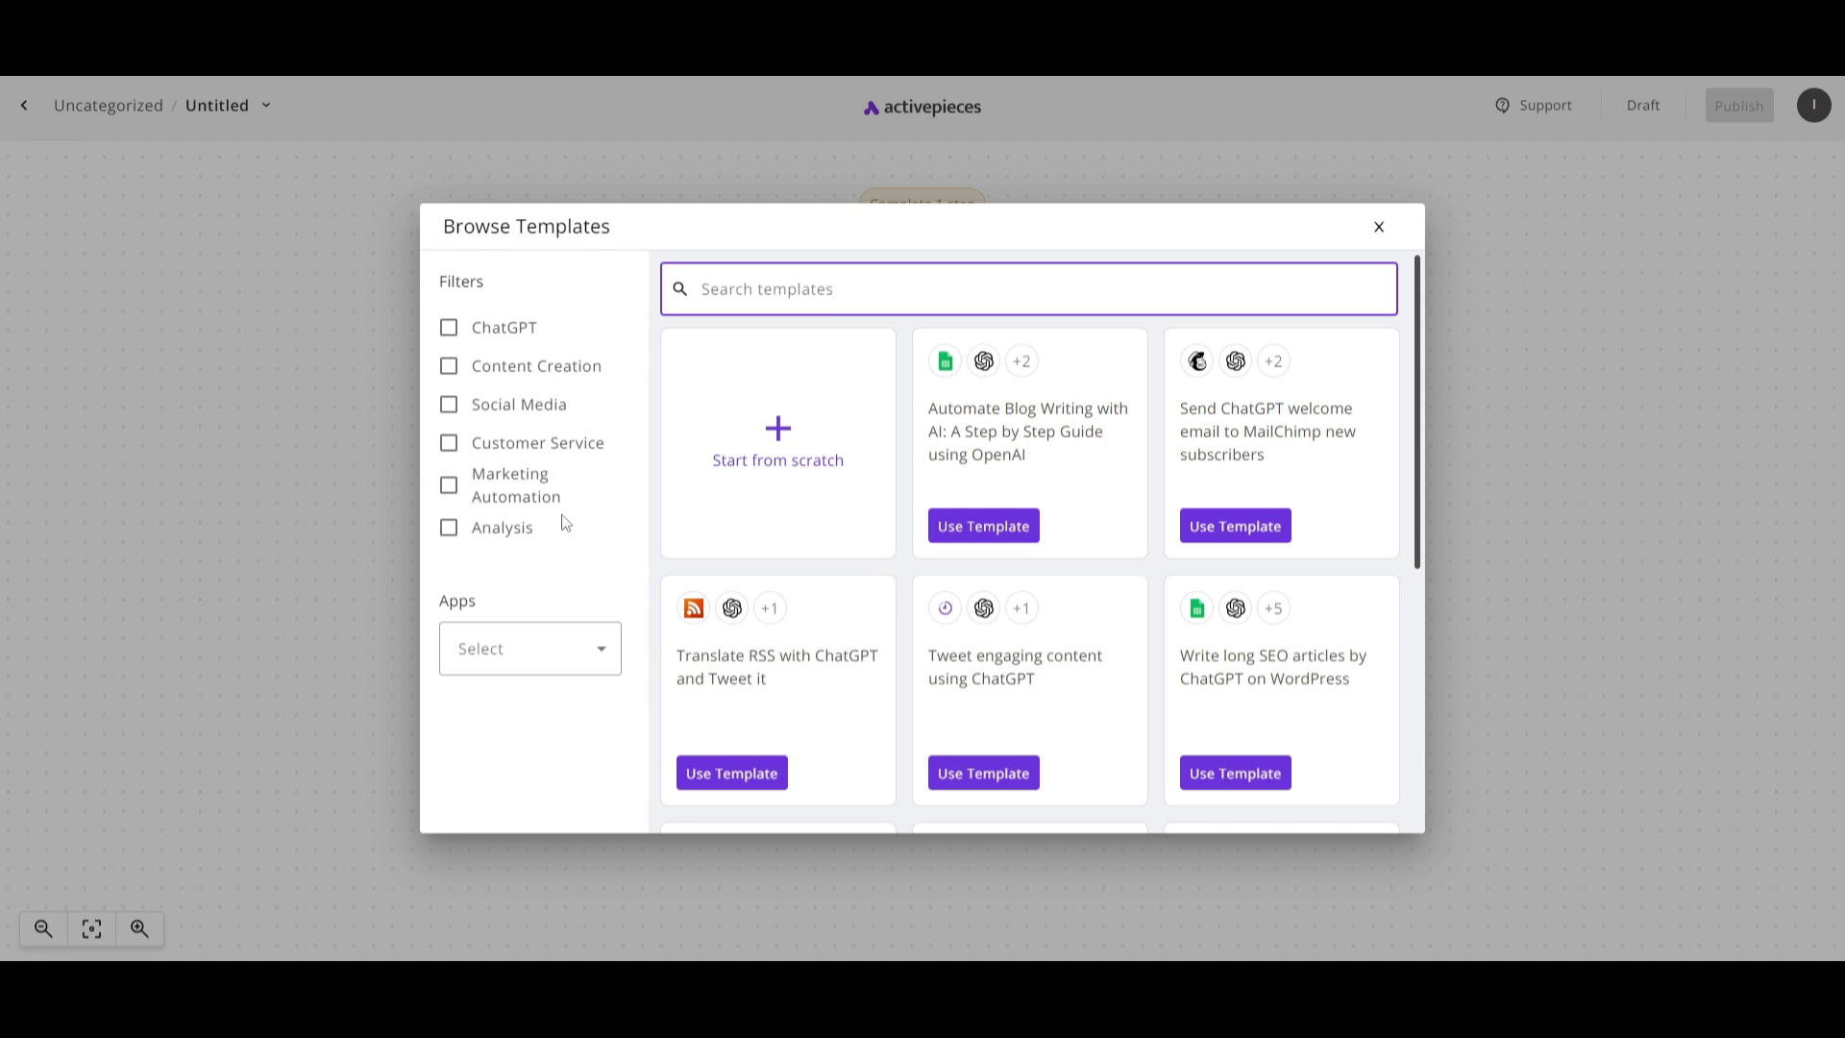
left_click(493, 644)
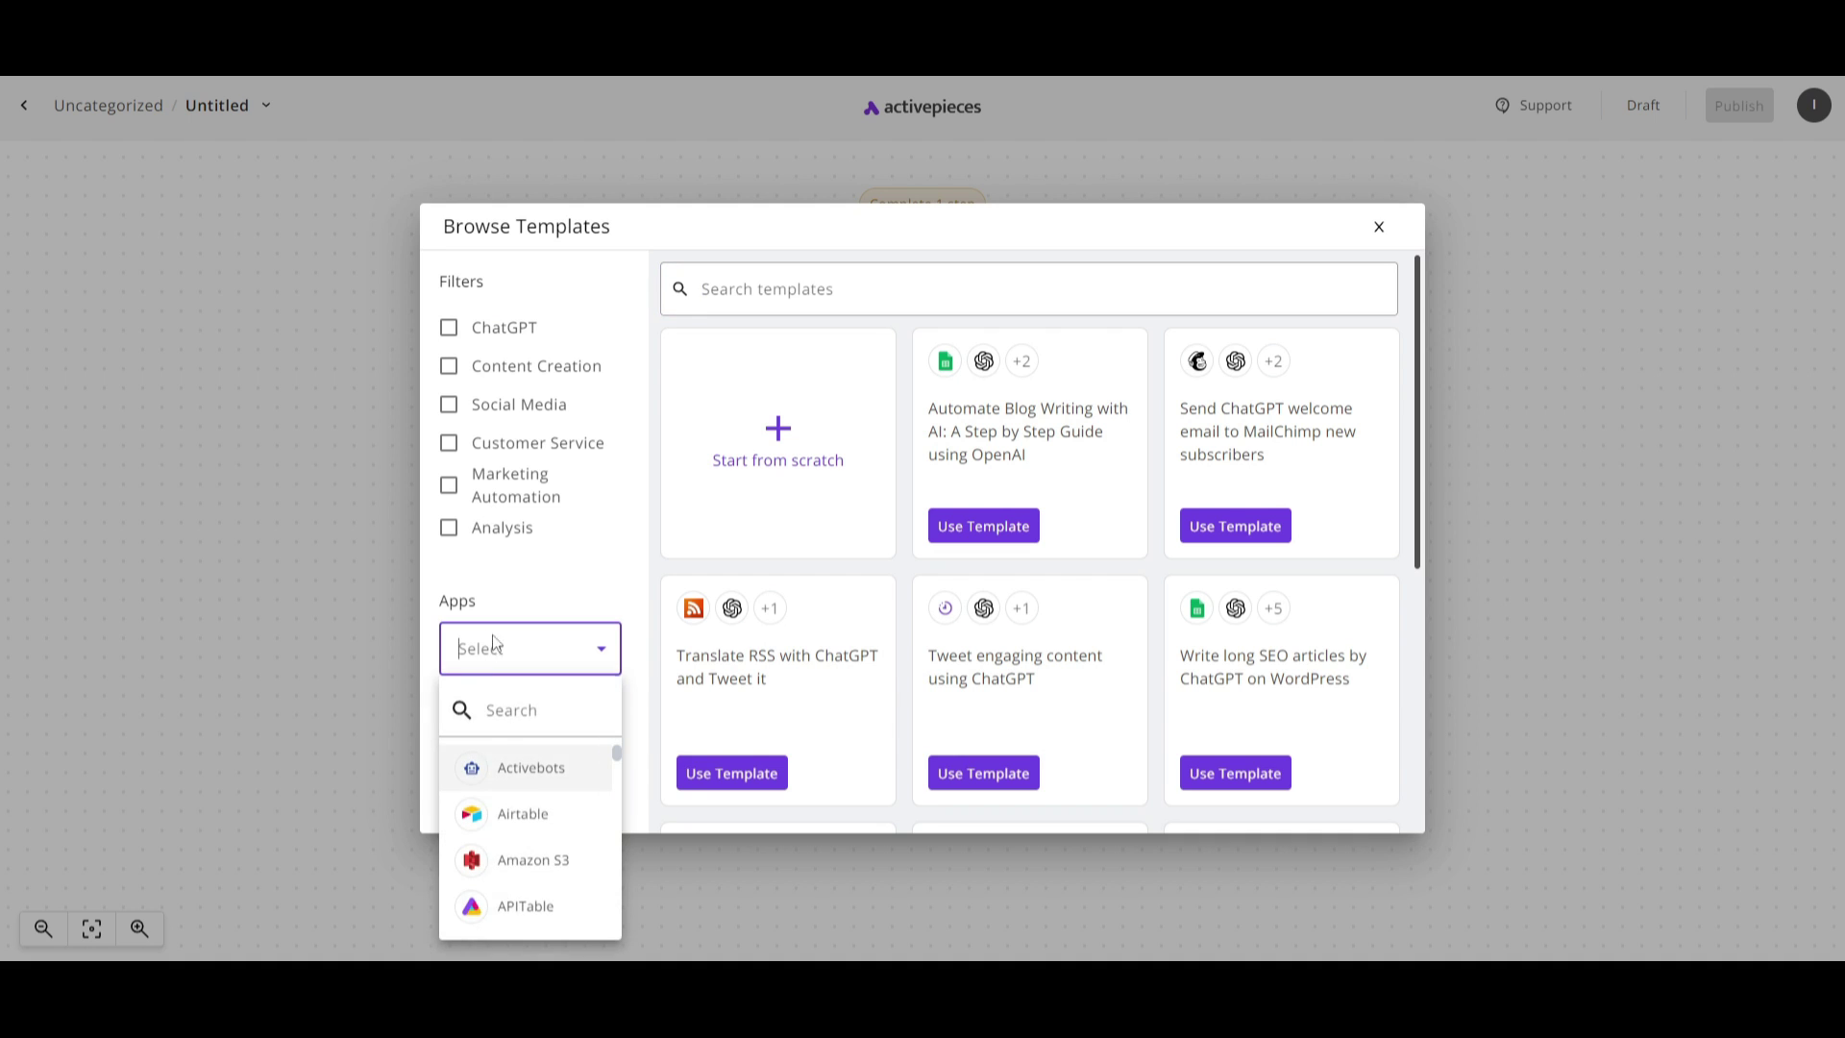
scroll(516, 832, "down", 15)
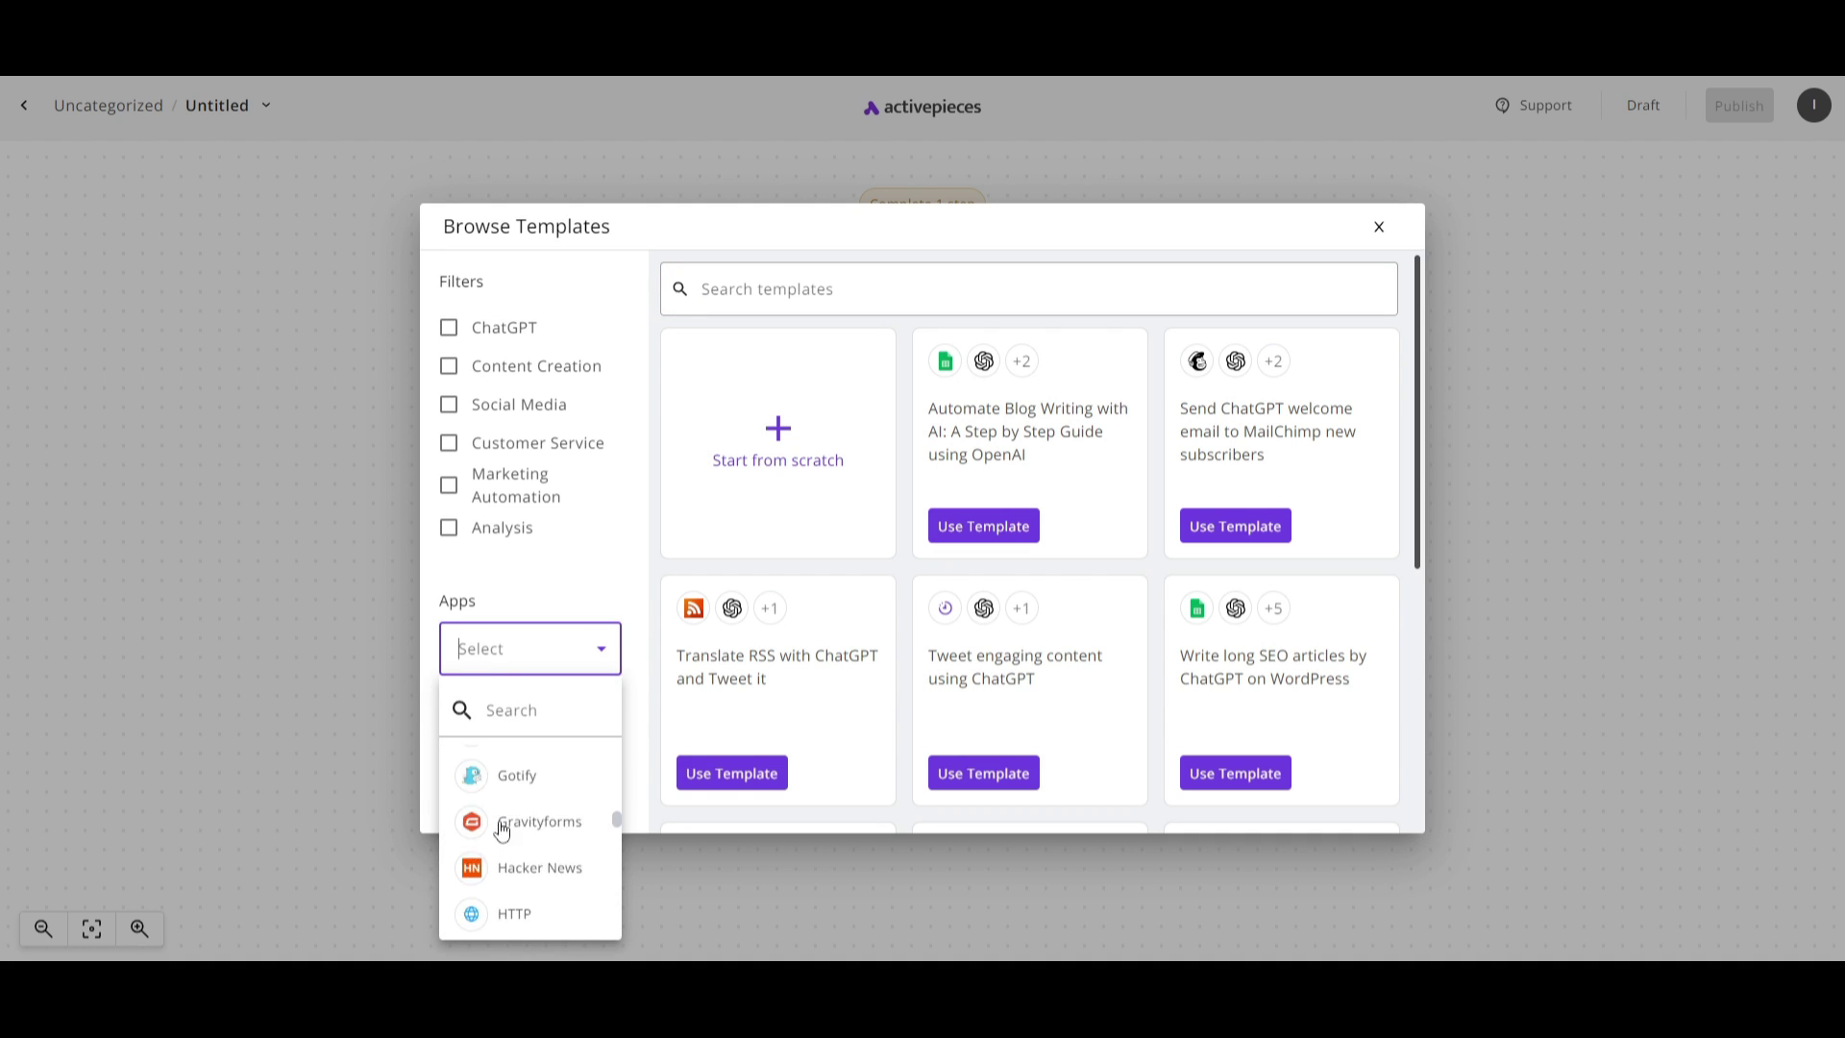
scroll(468, 825, "down", 10)
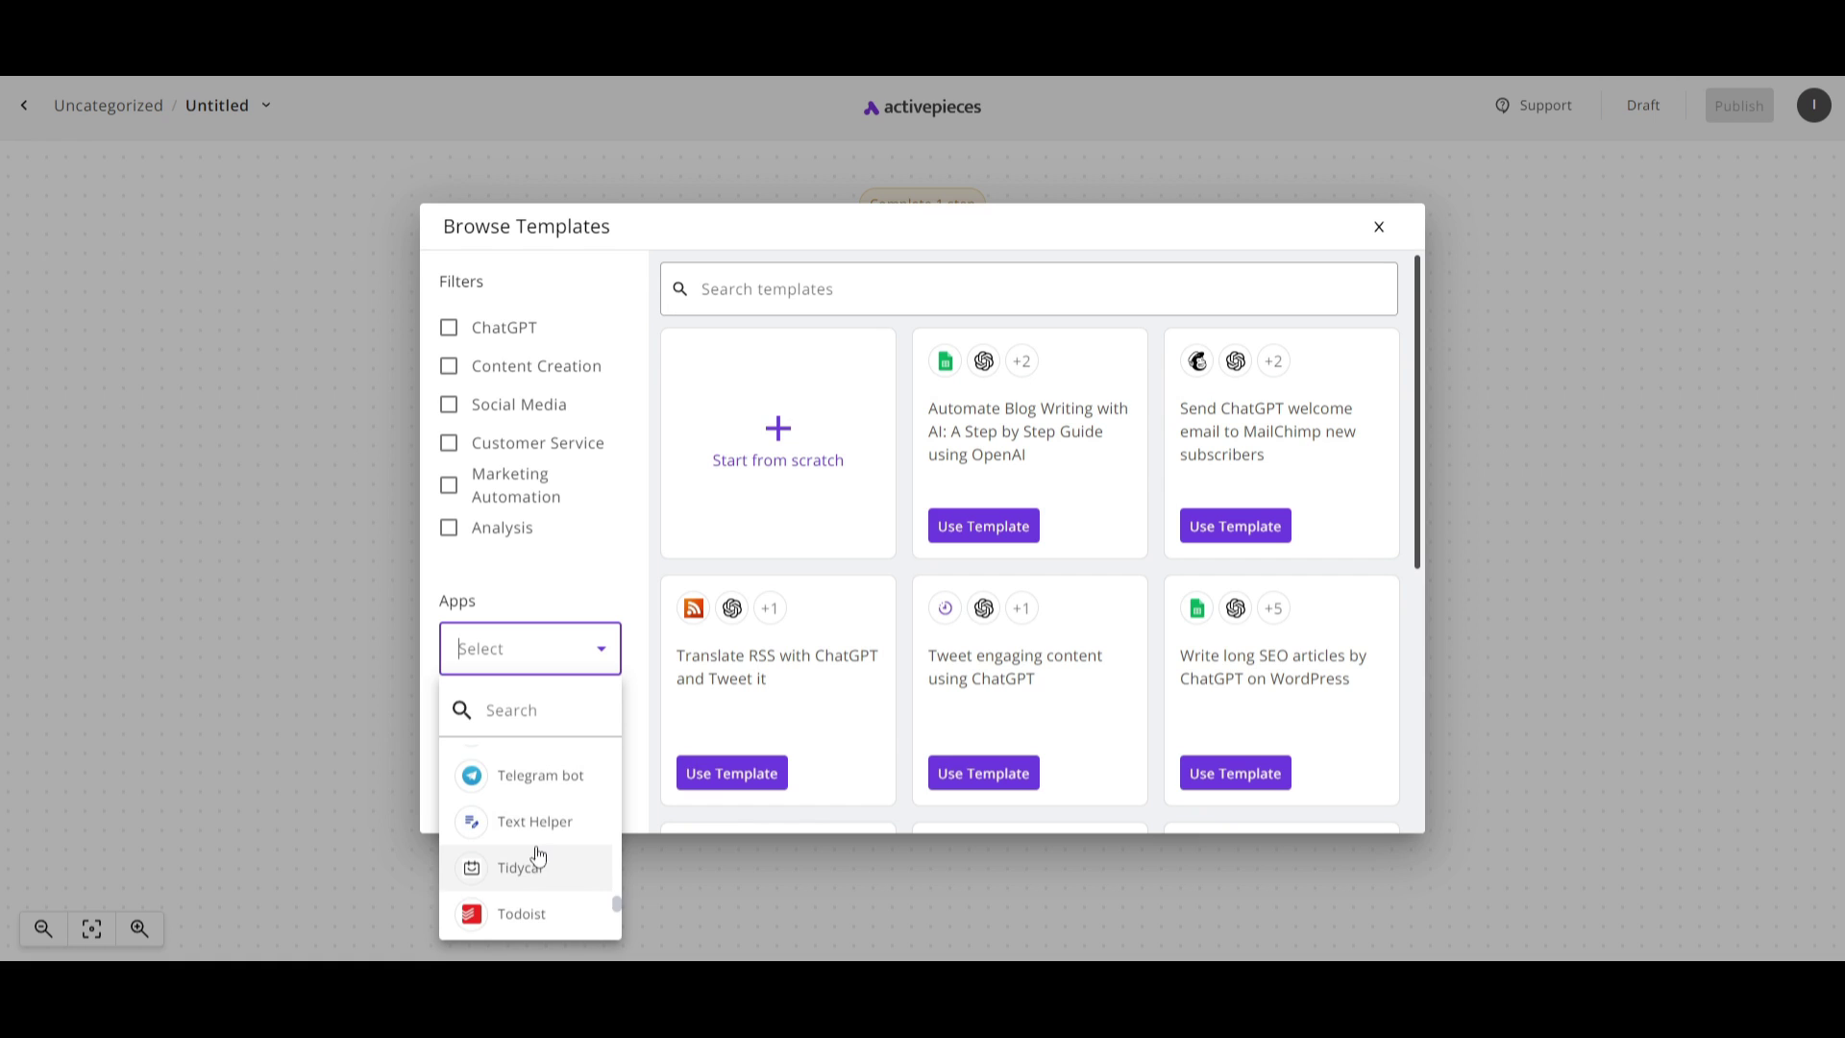
scroll(533, 865, "up", 5)
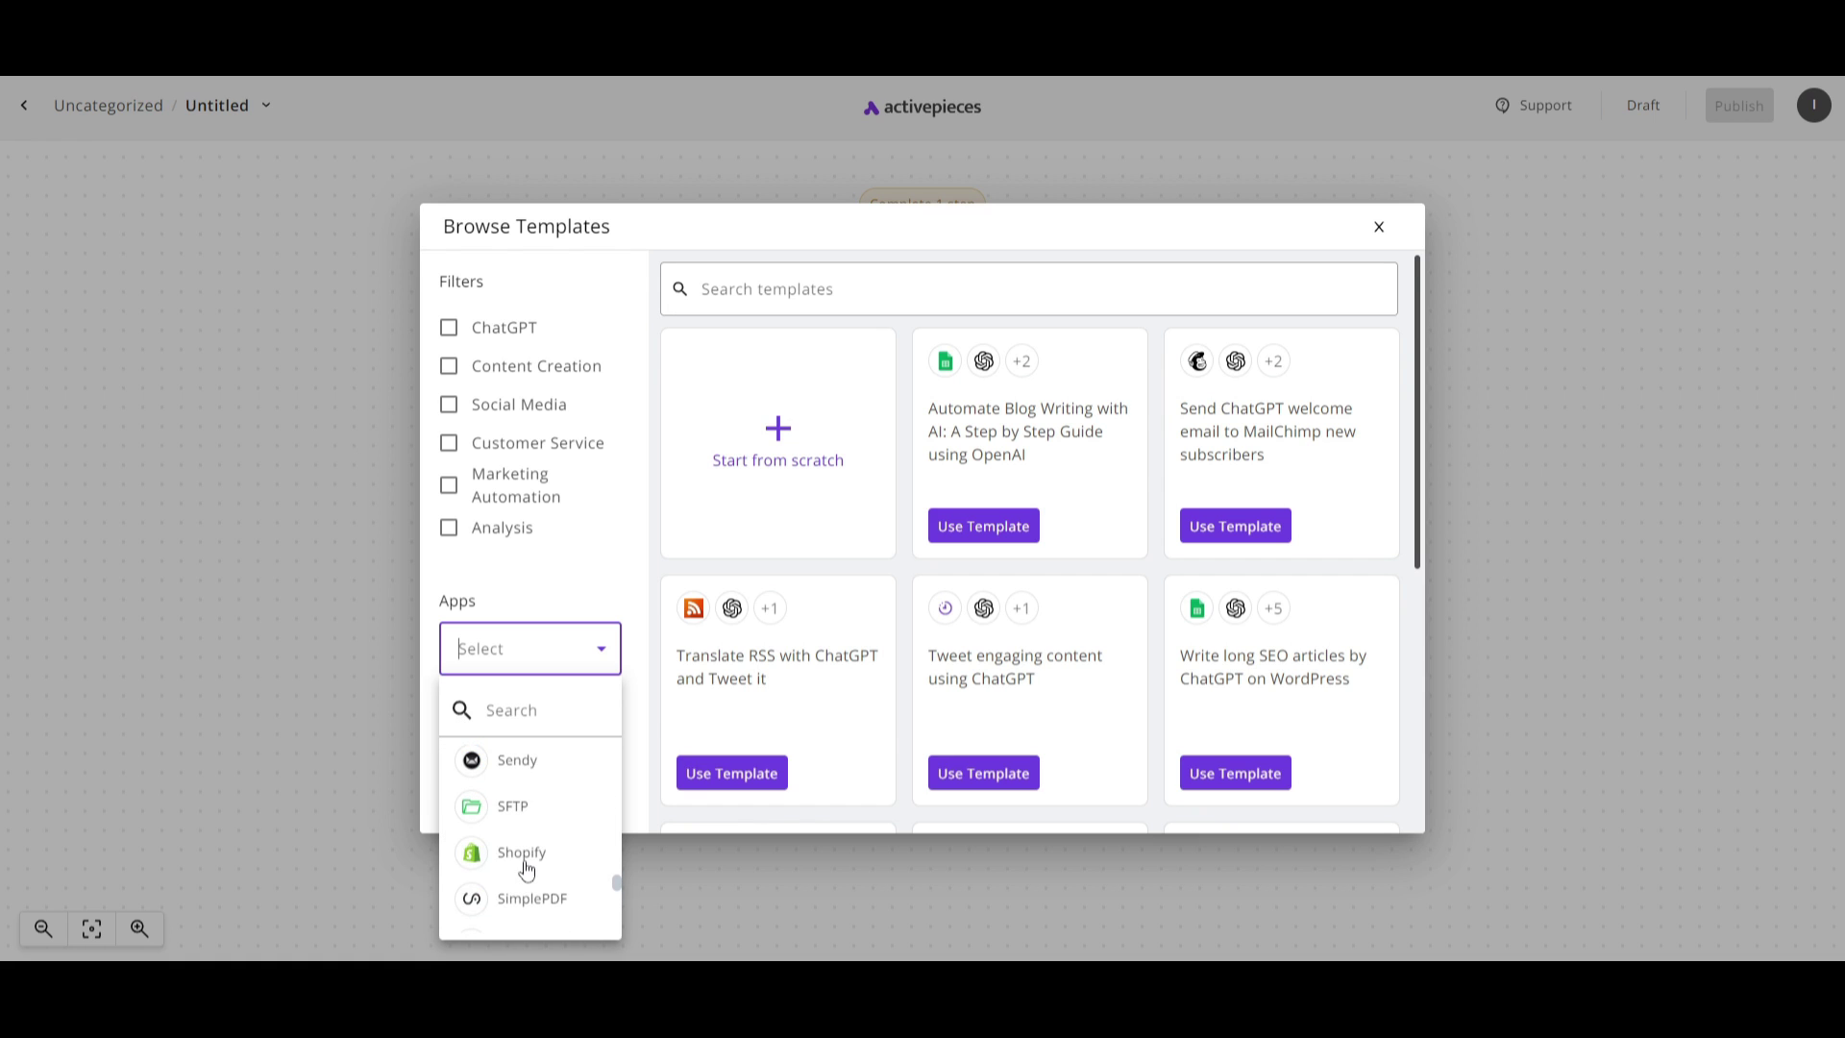
scroll(526, 865, "down", 2)
left_click(523, 859)
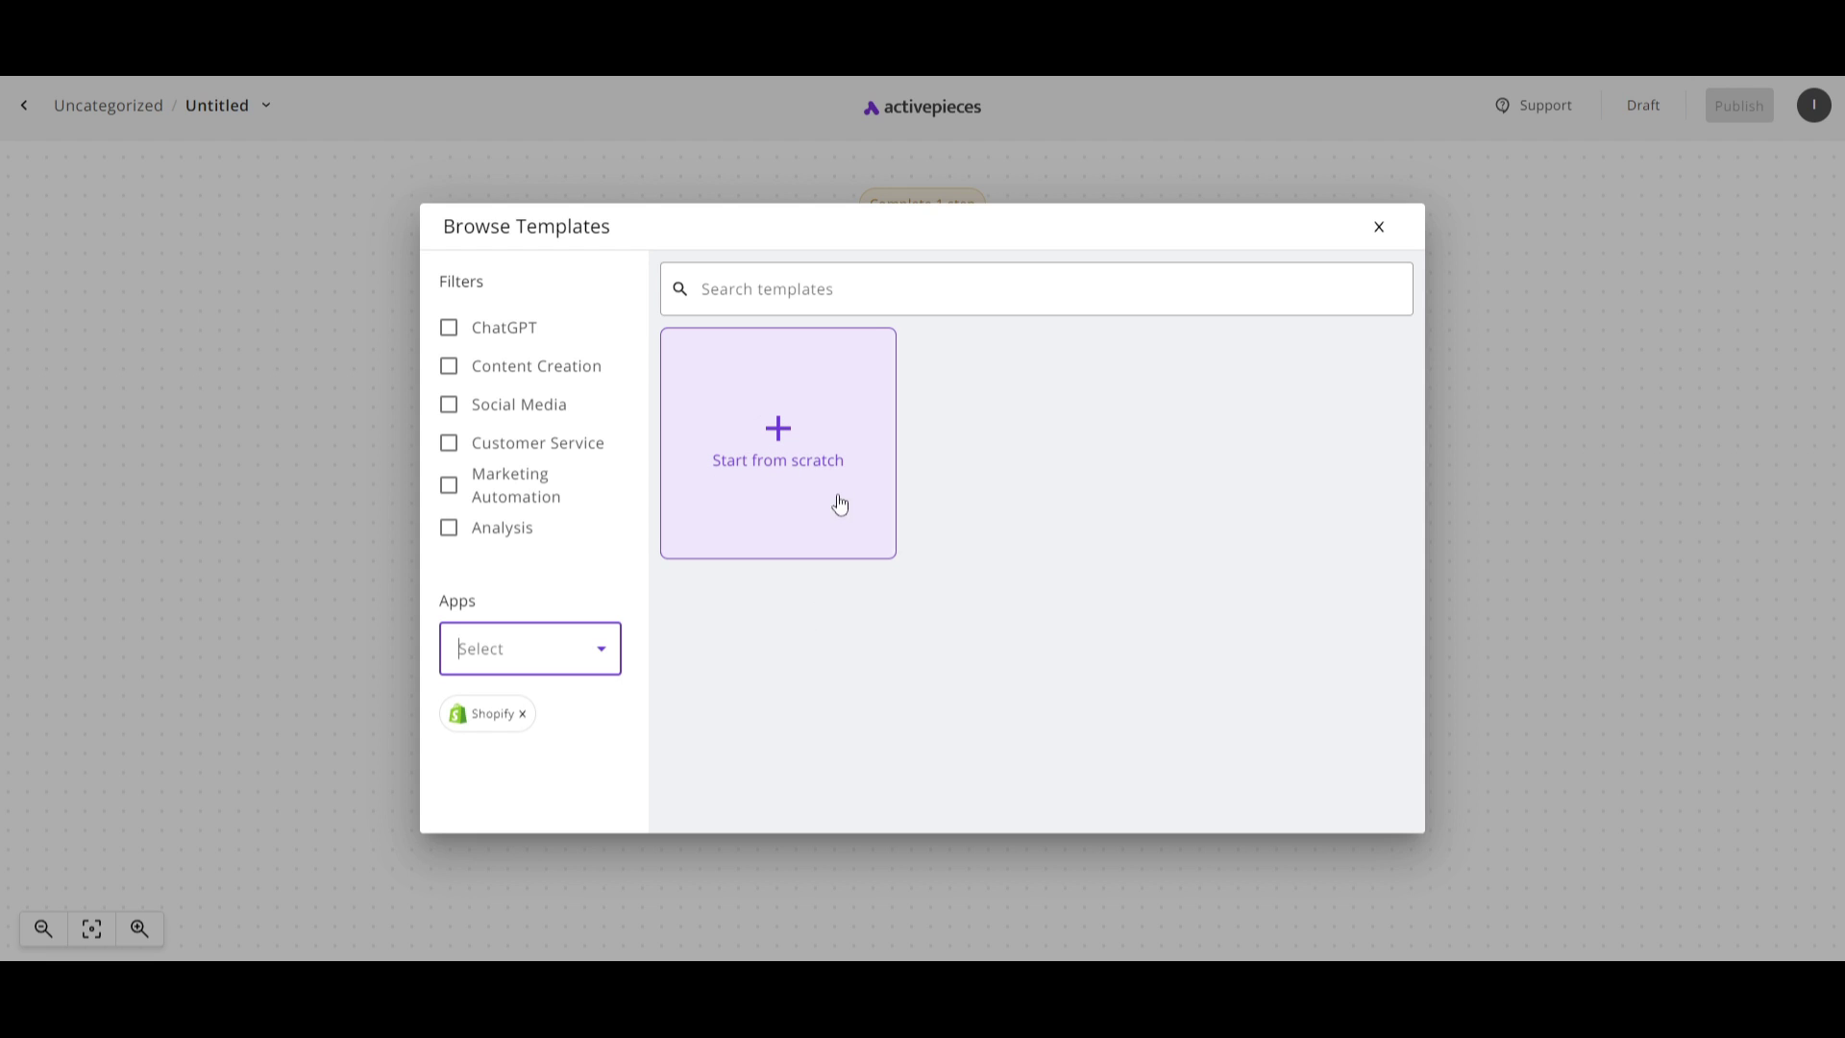
Step: Start from scratch and add a Stripe step after the trigger, found by searching 'strip'
left_click(790, 465)
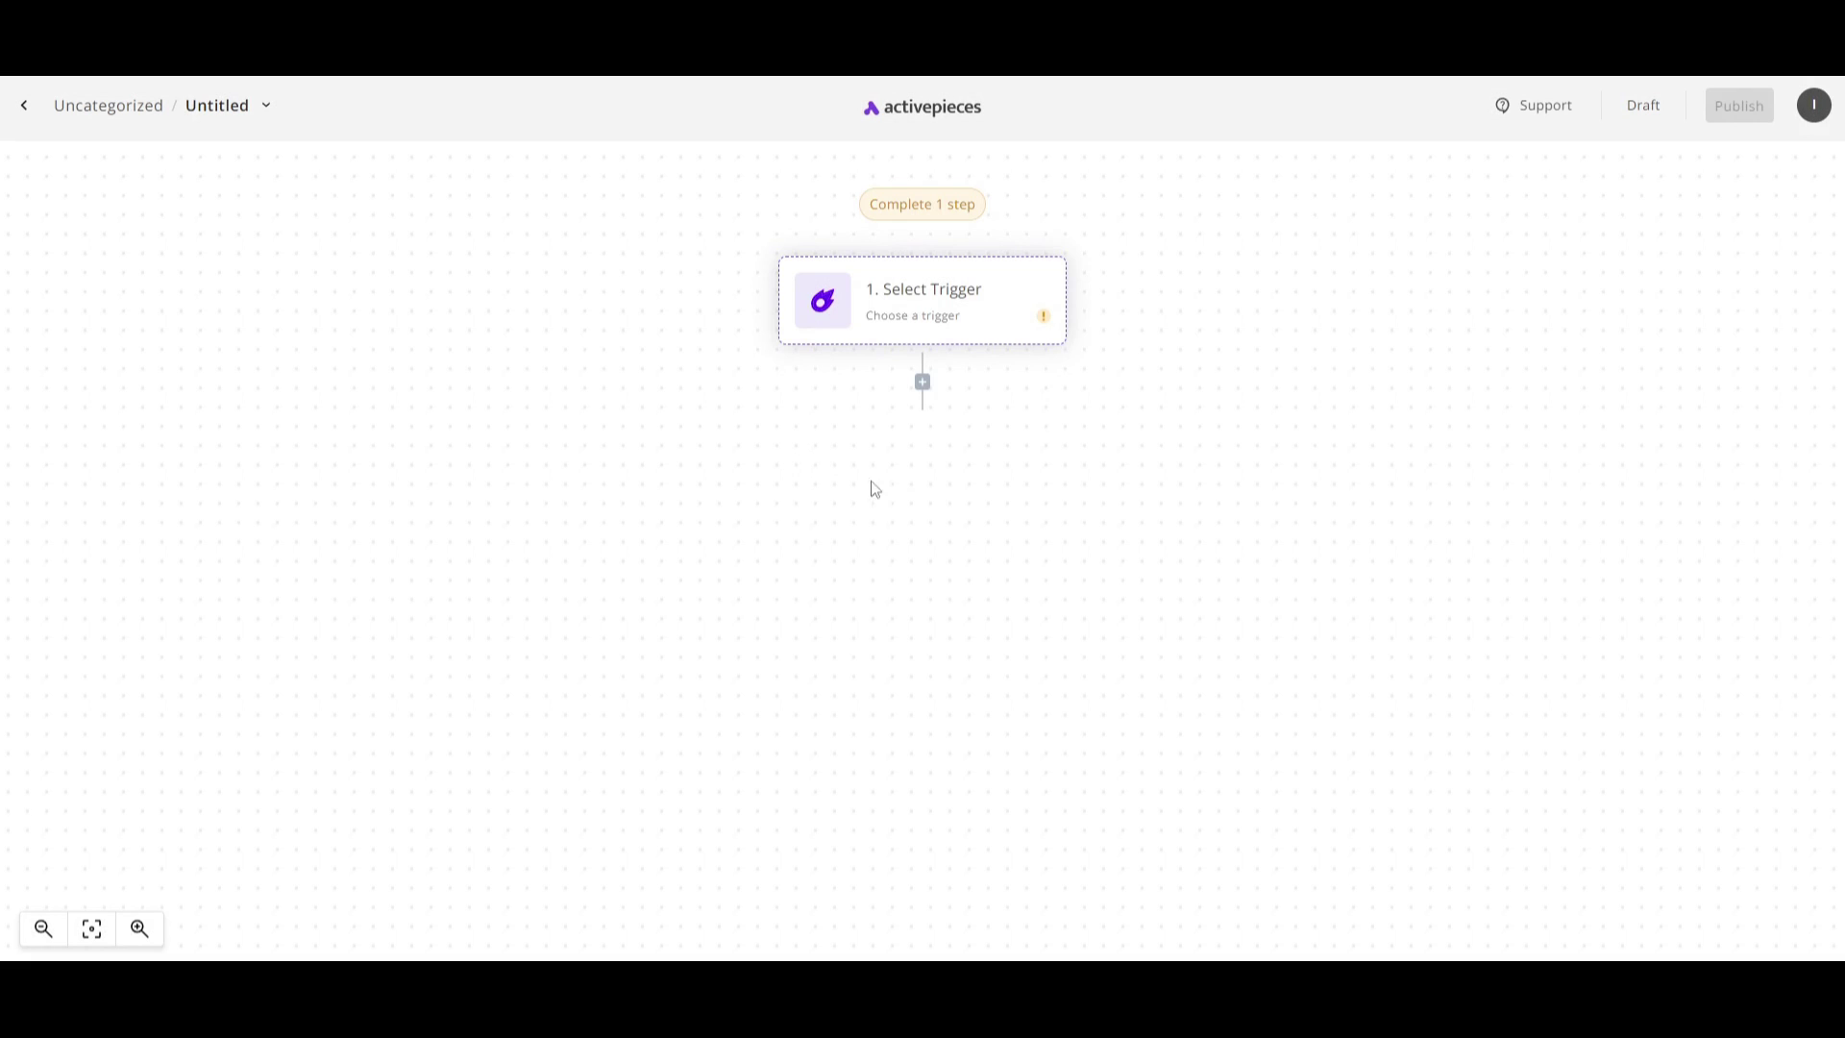
mouse_move(894, 309)
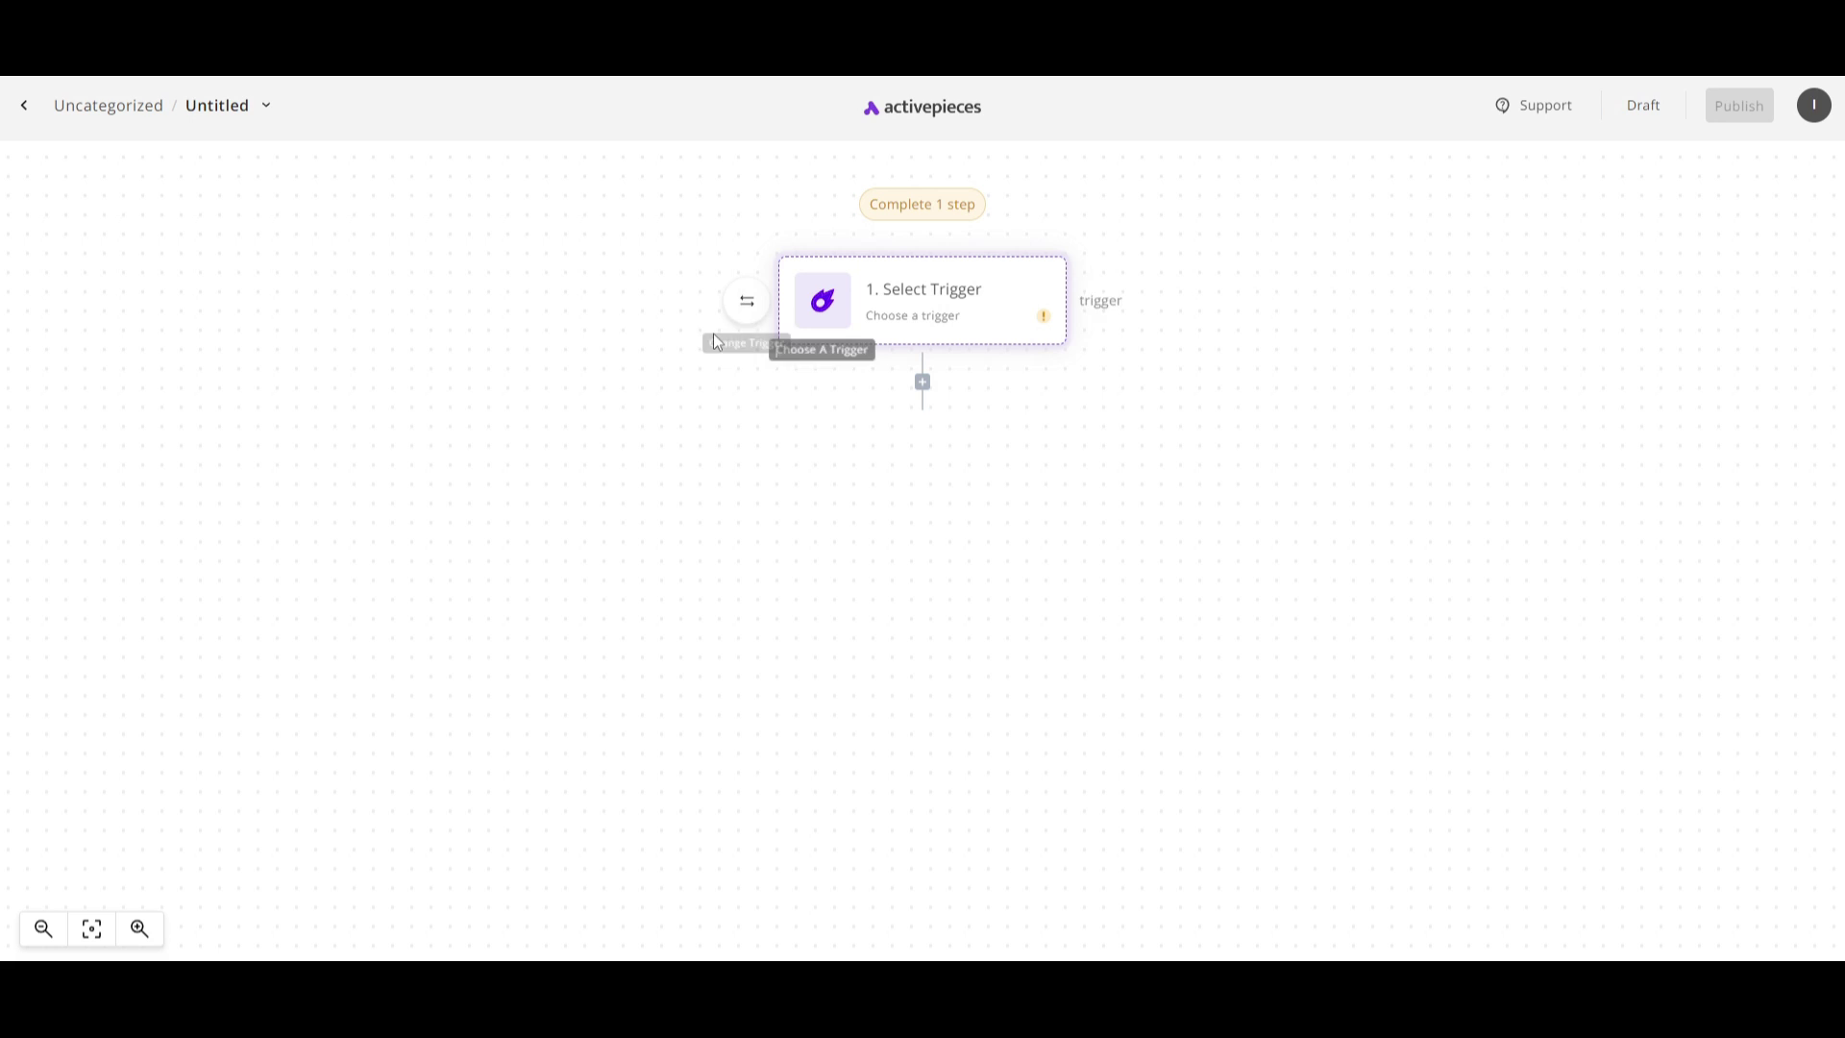
left_click(924, 382)
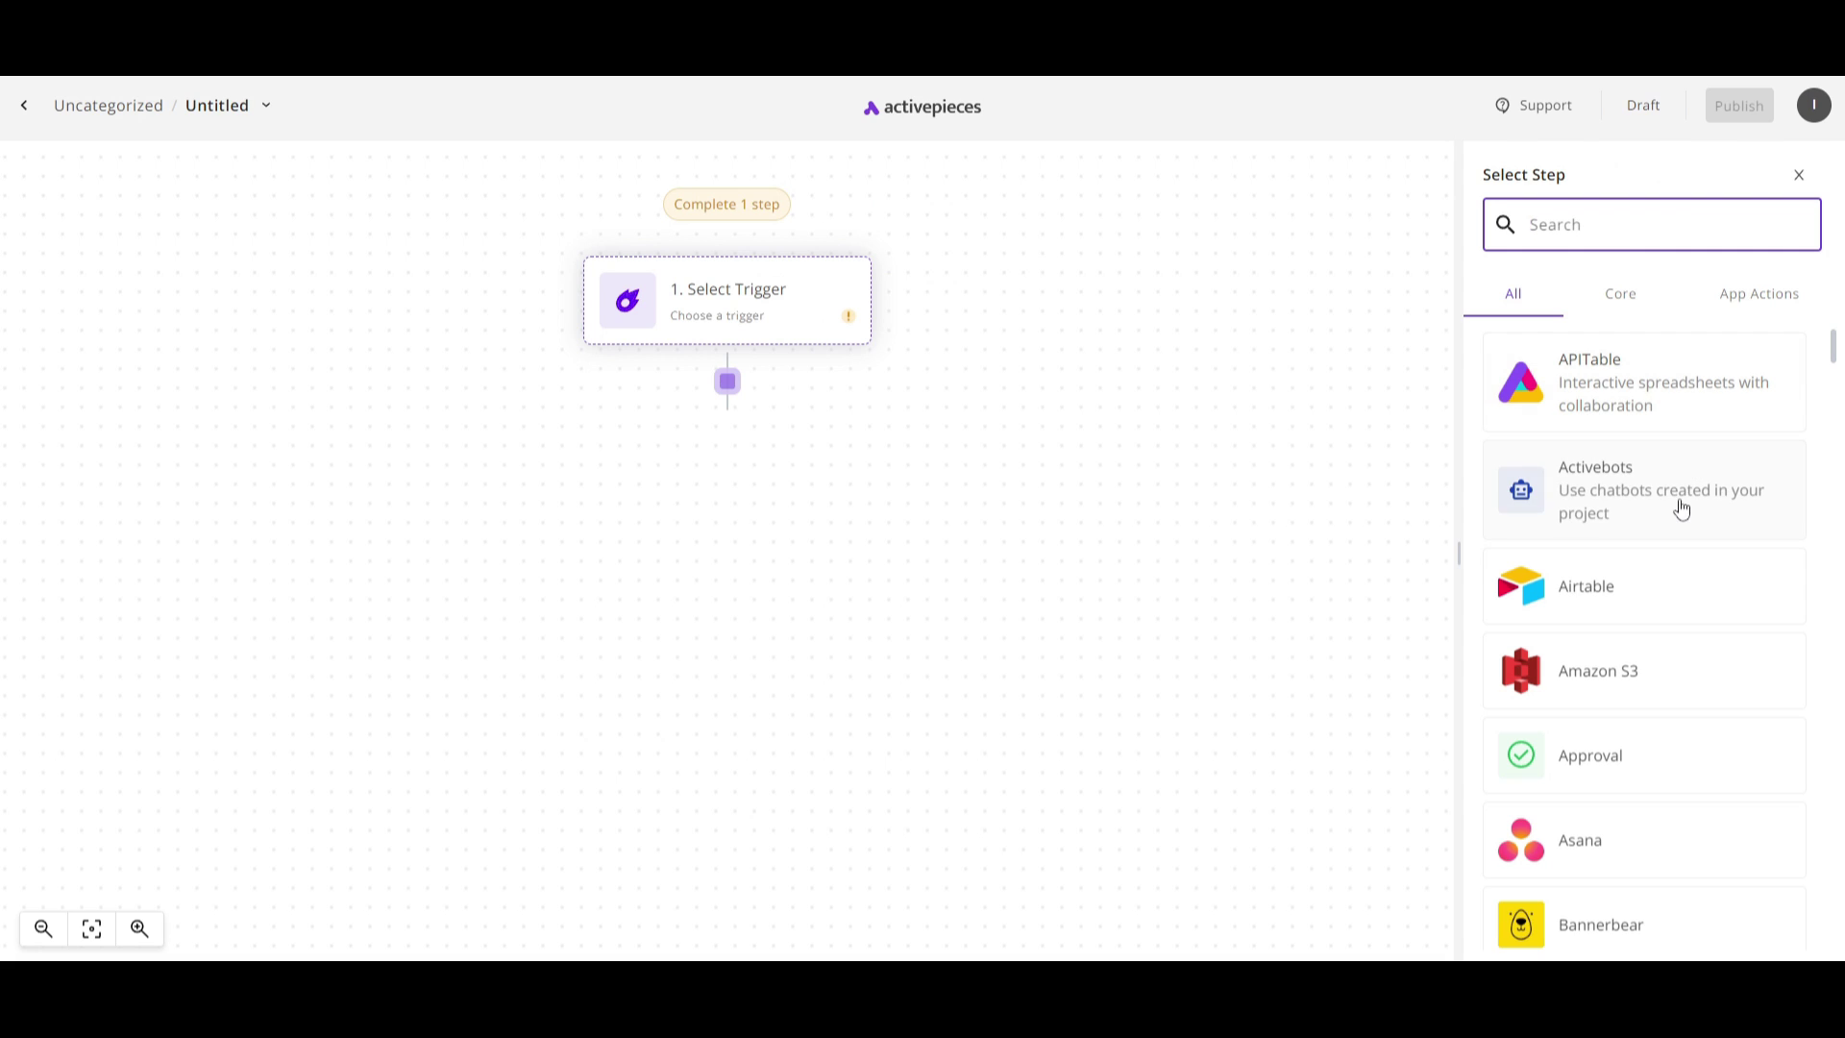
scroll(1686, 507, "down", 4)
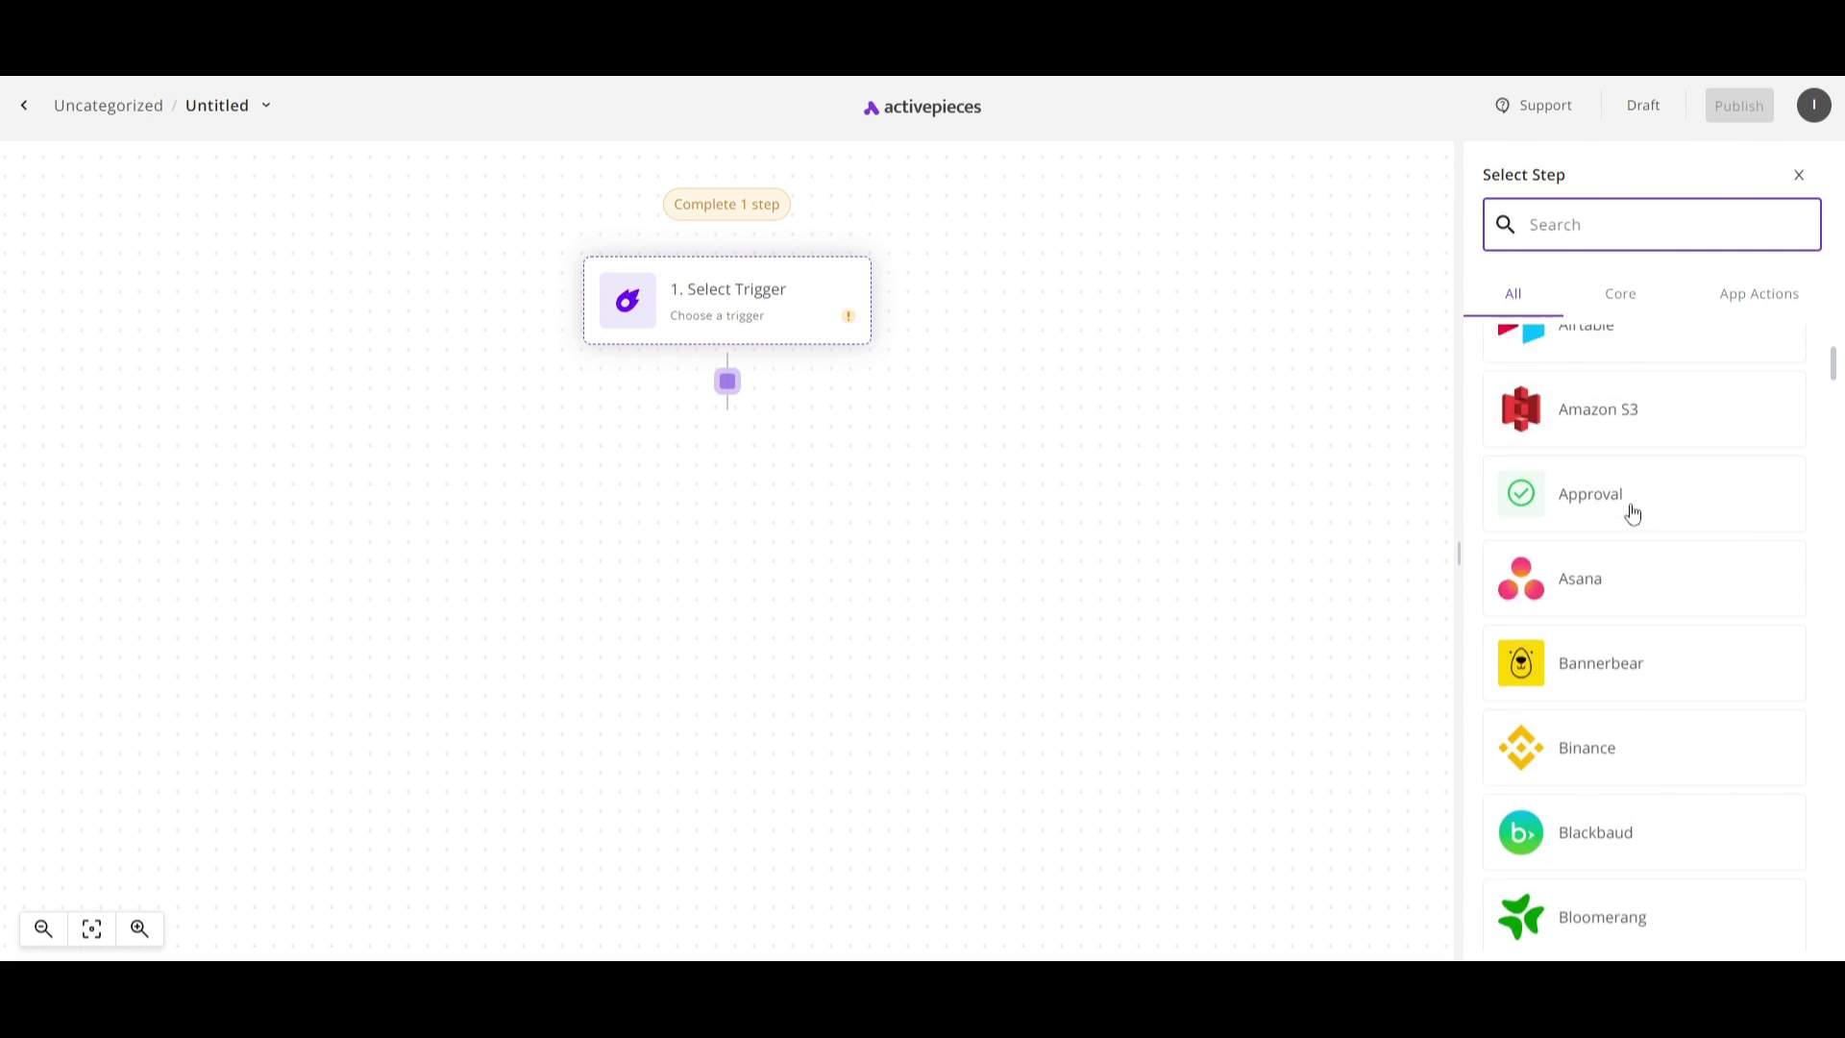
type("strip")
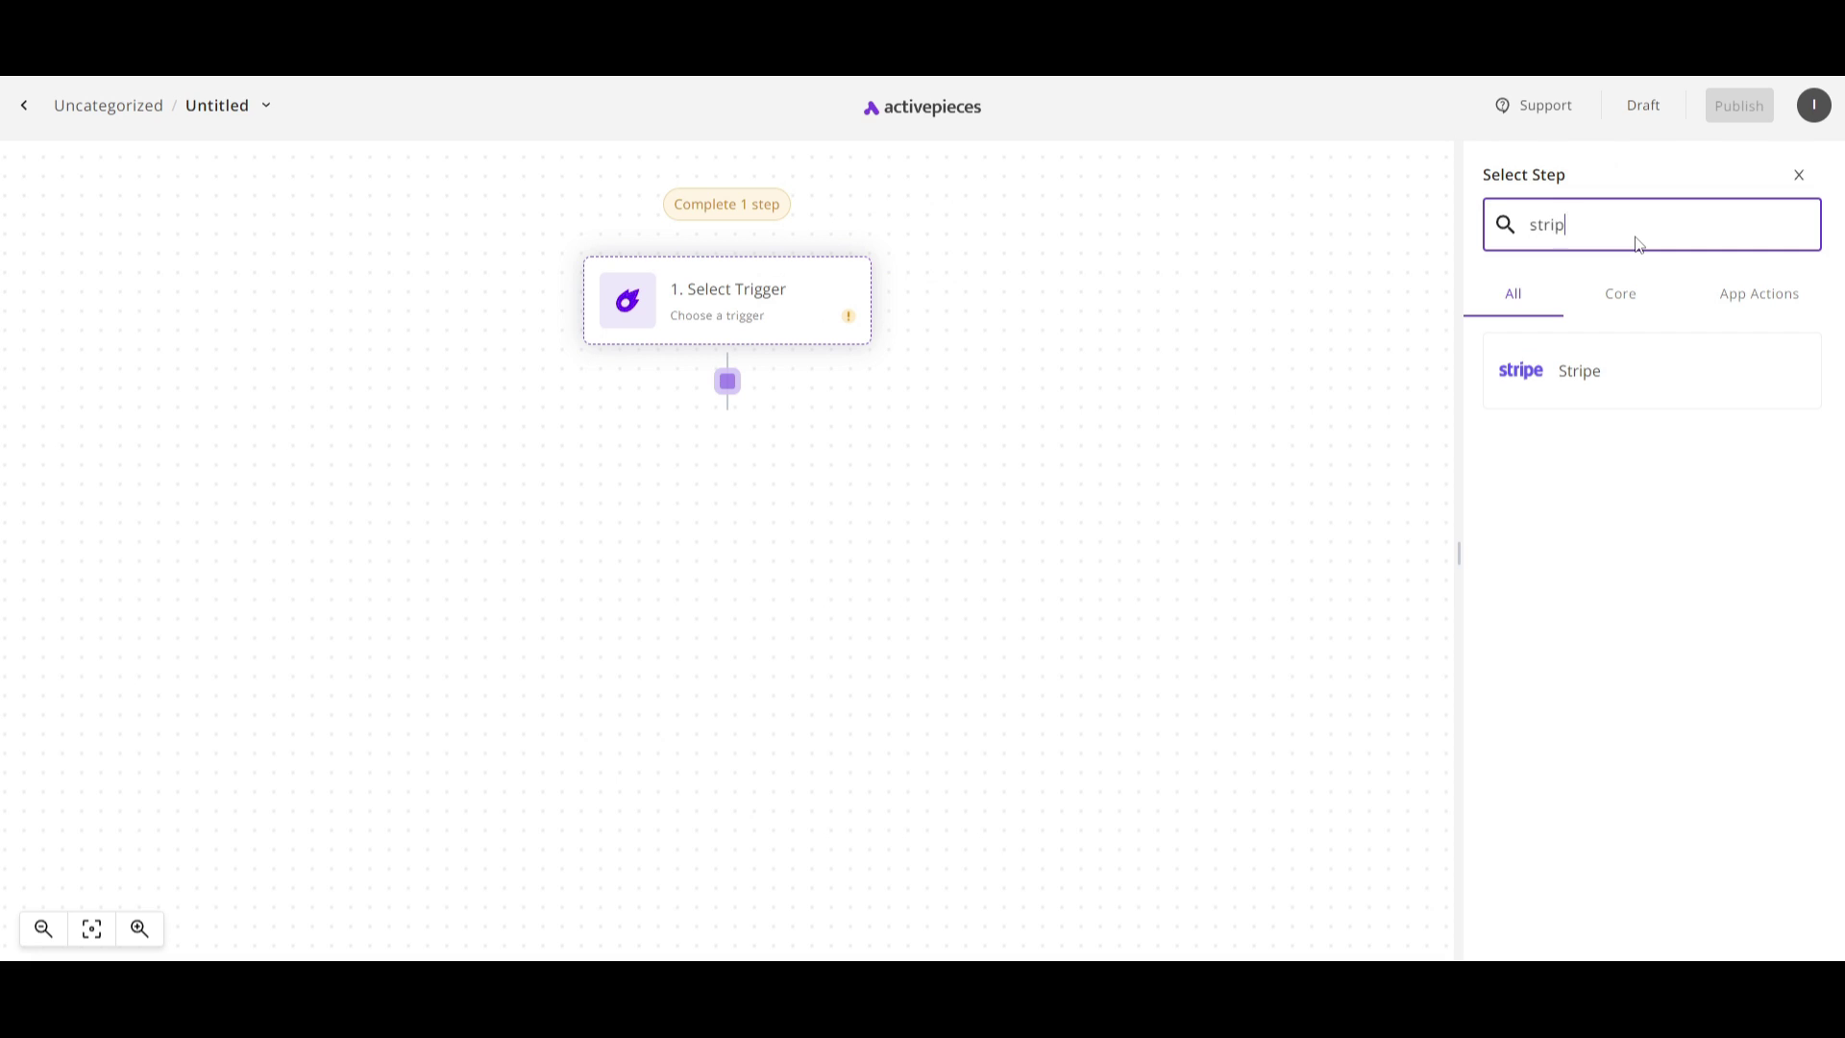
left_click(1661, 386)
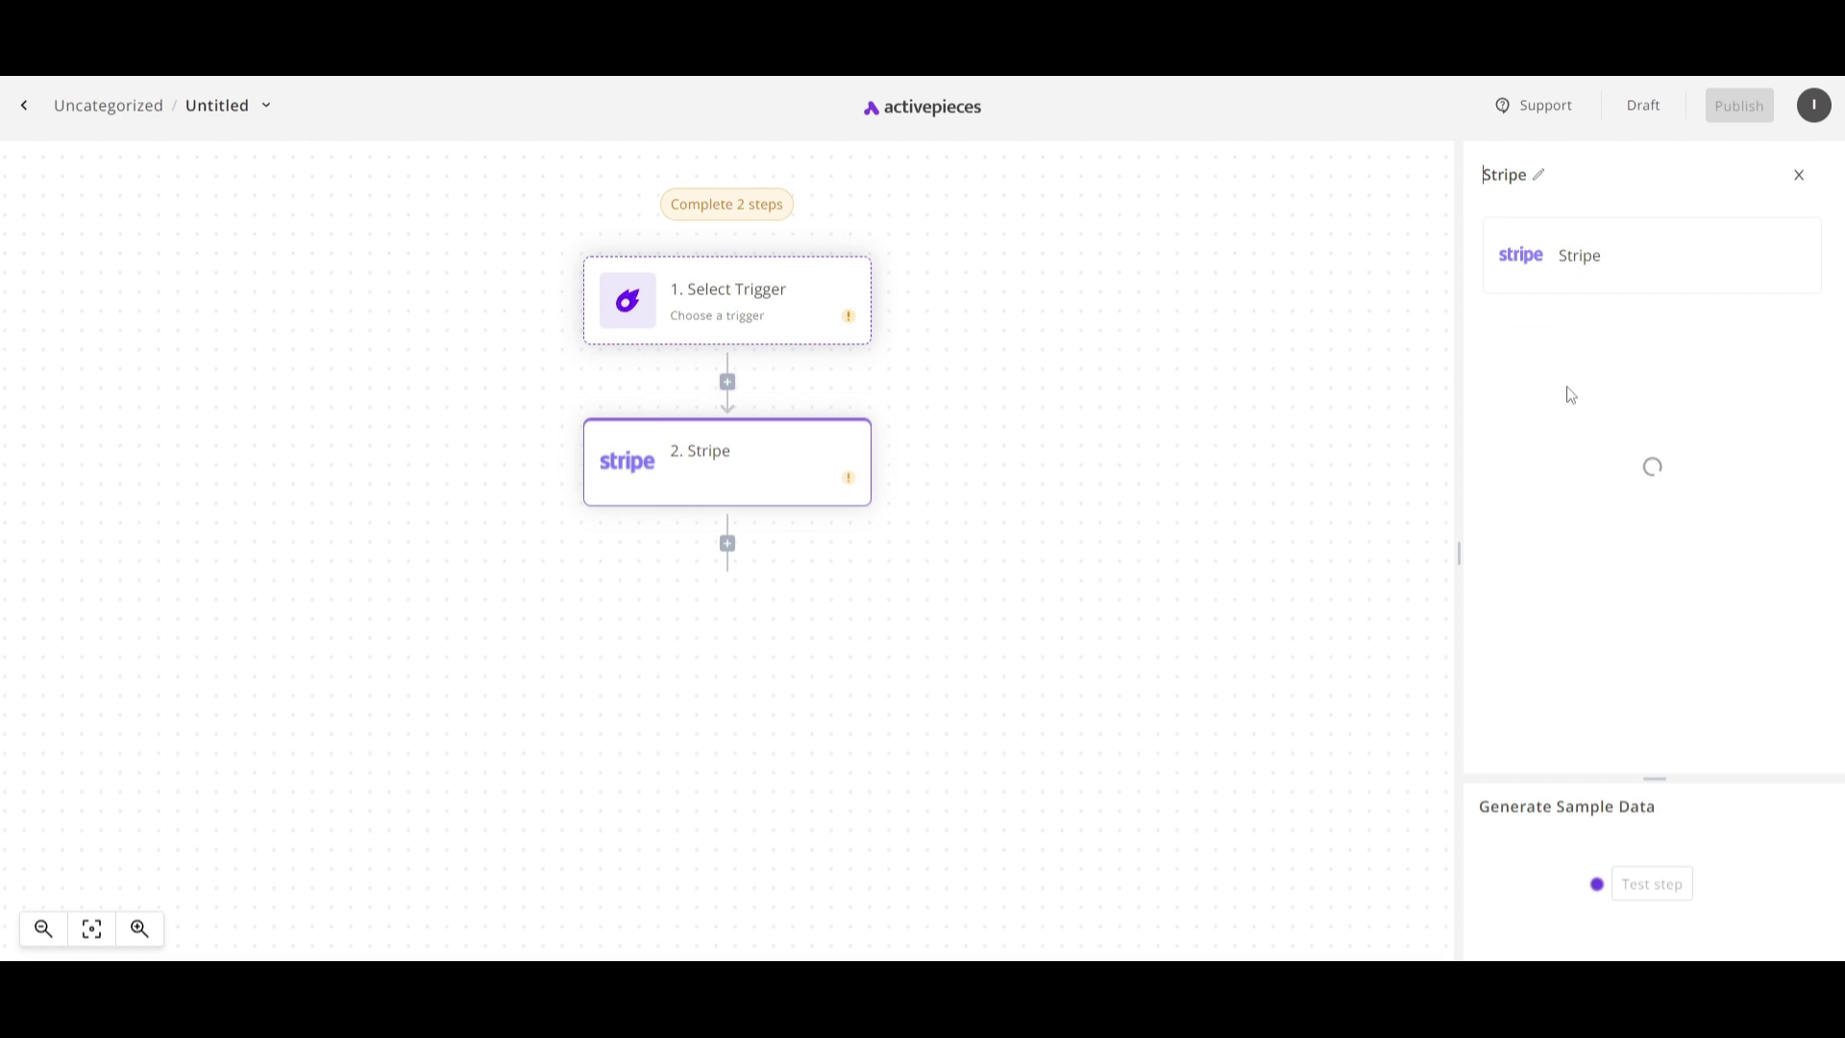
Step: Review the Stripe actions Create Customer, Create Invoice and Search Customer without choosing one
left_click(1595, 394)
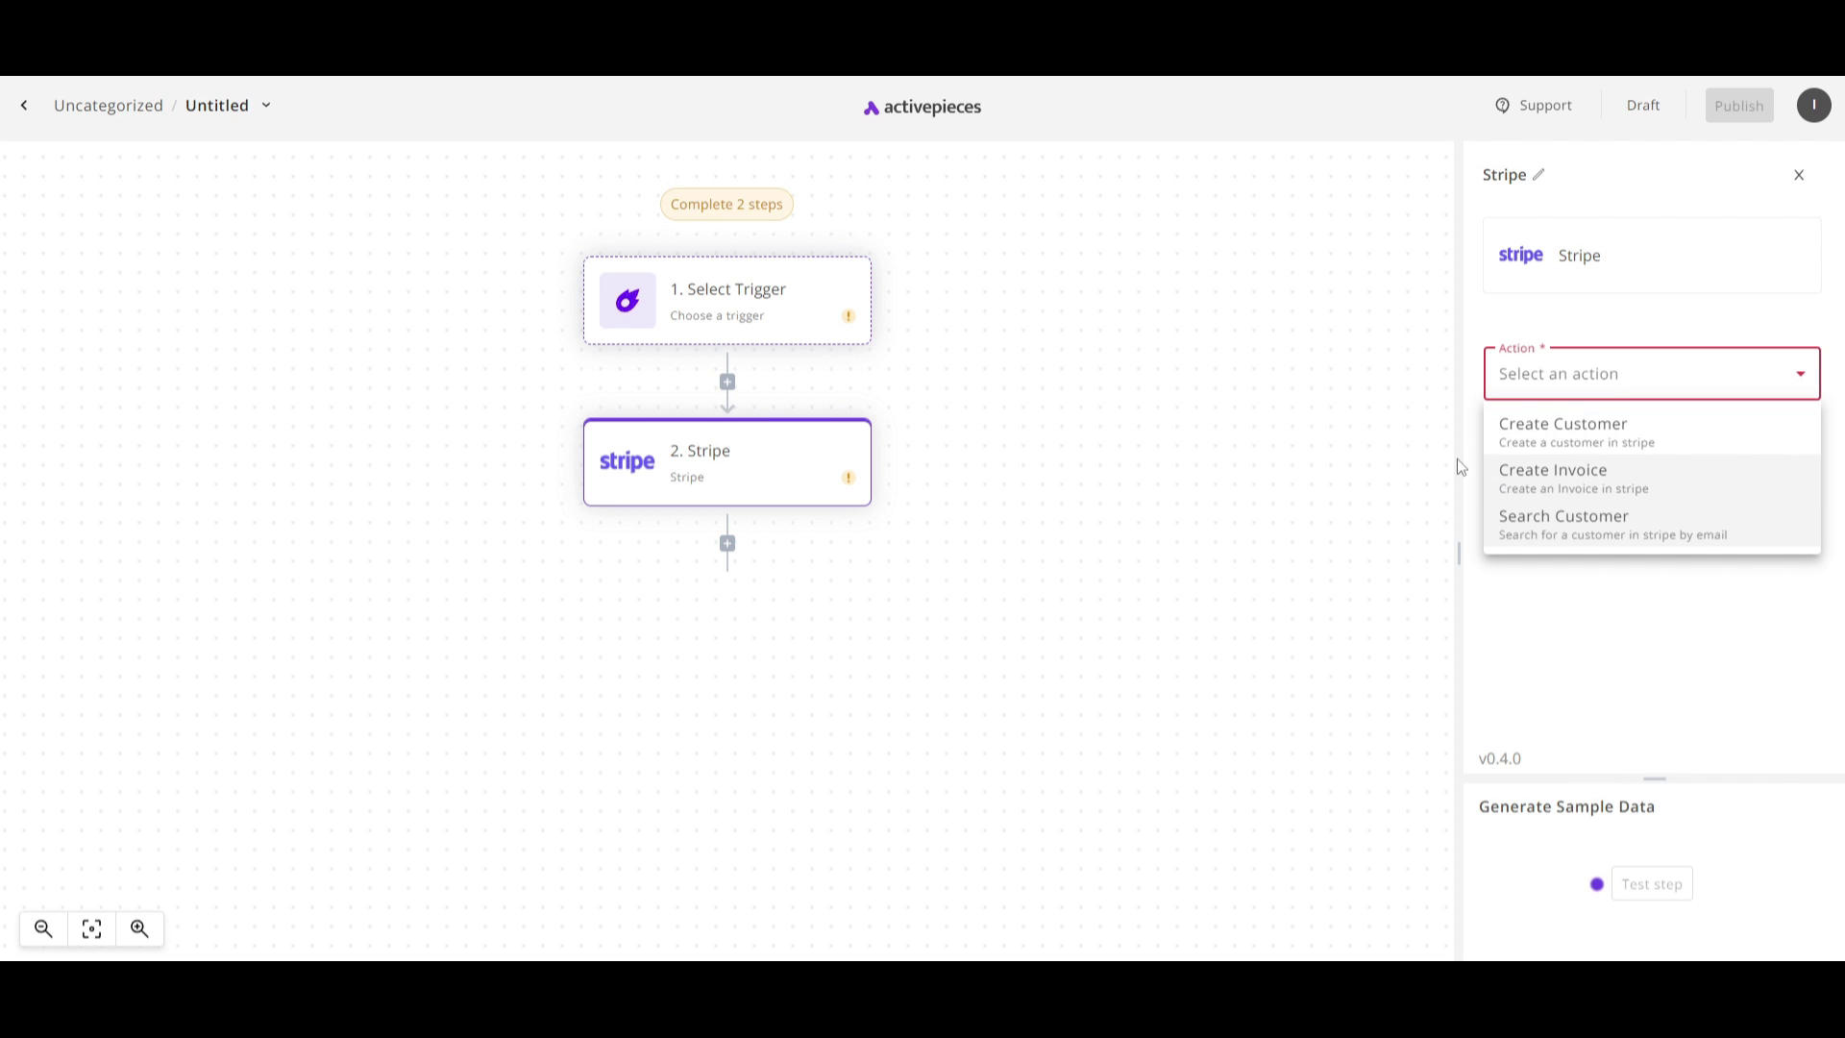
left_click(740, 304)
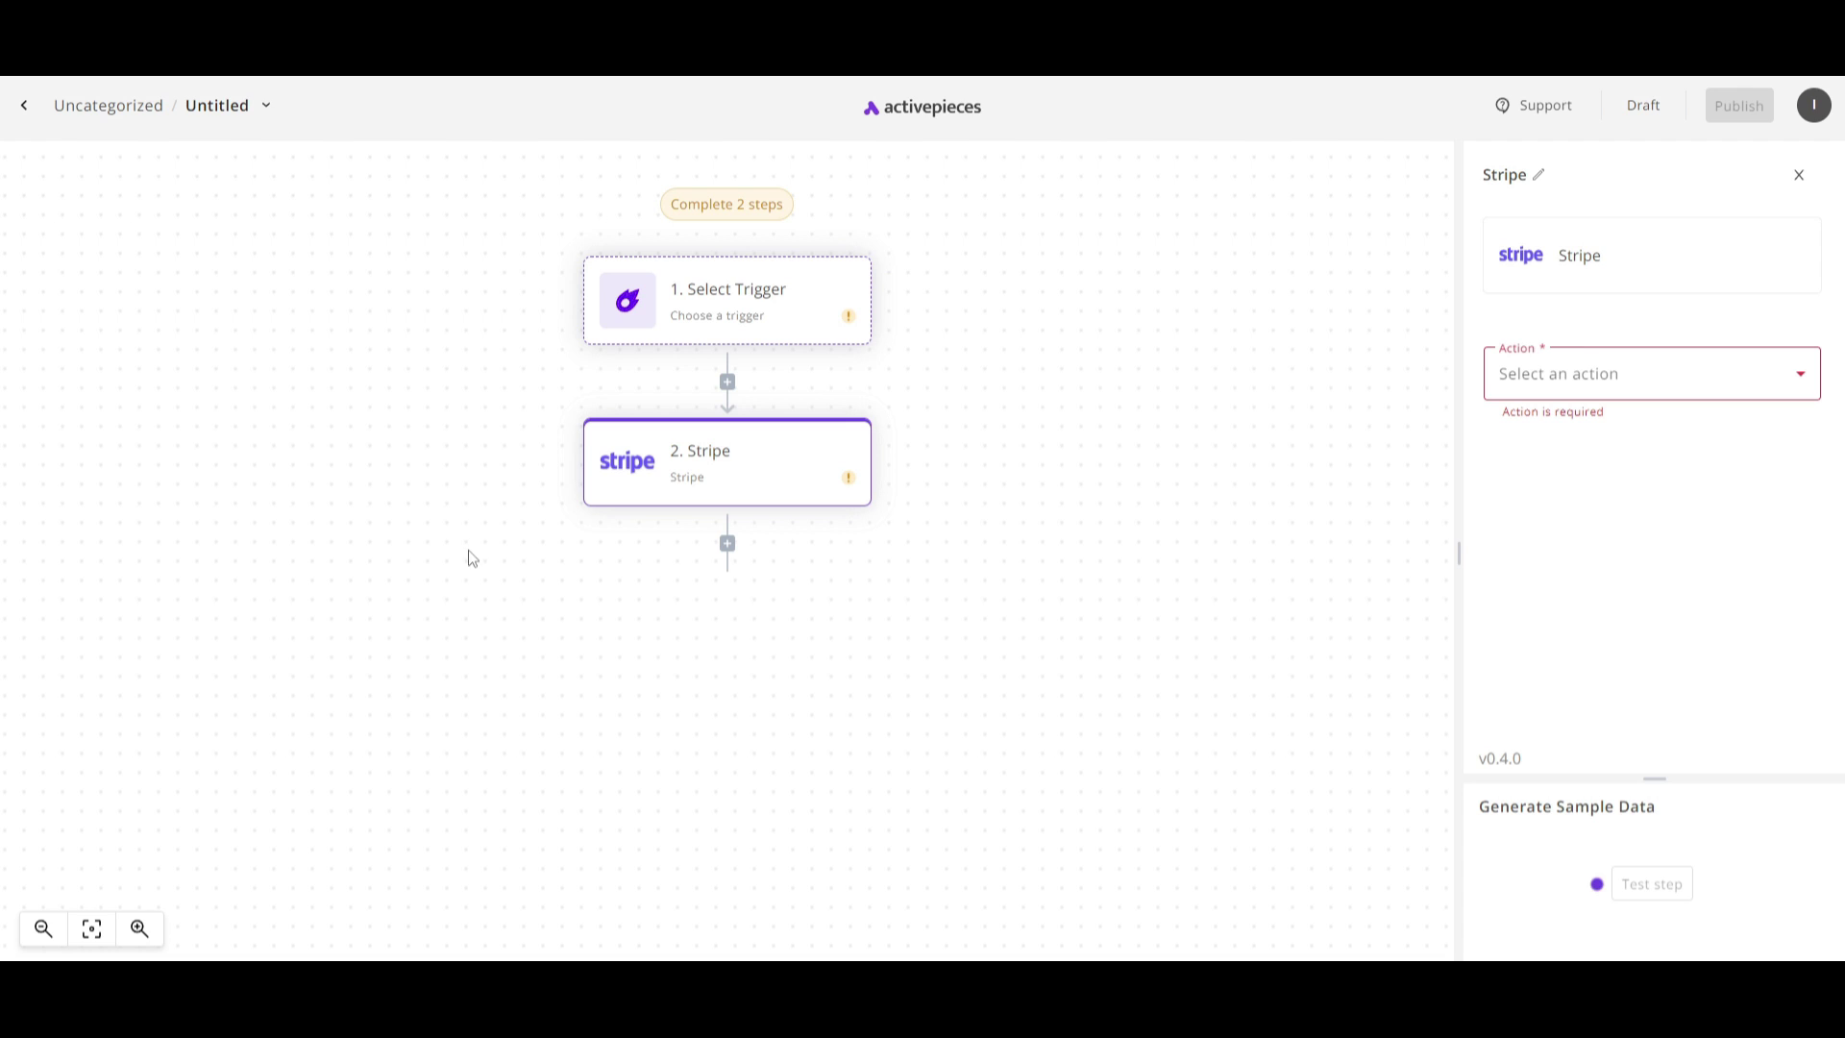
left_click(1630, 393)
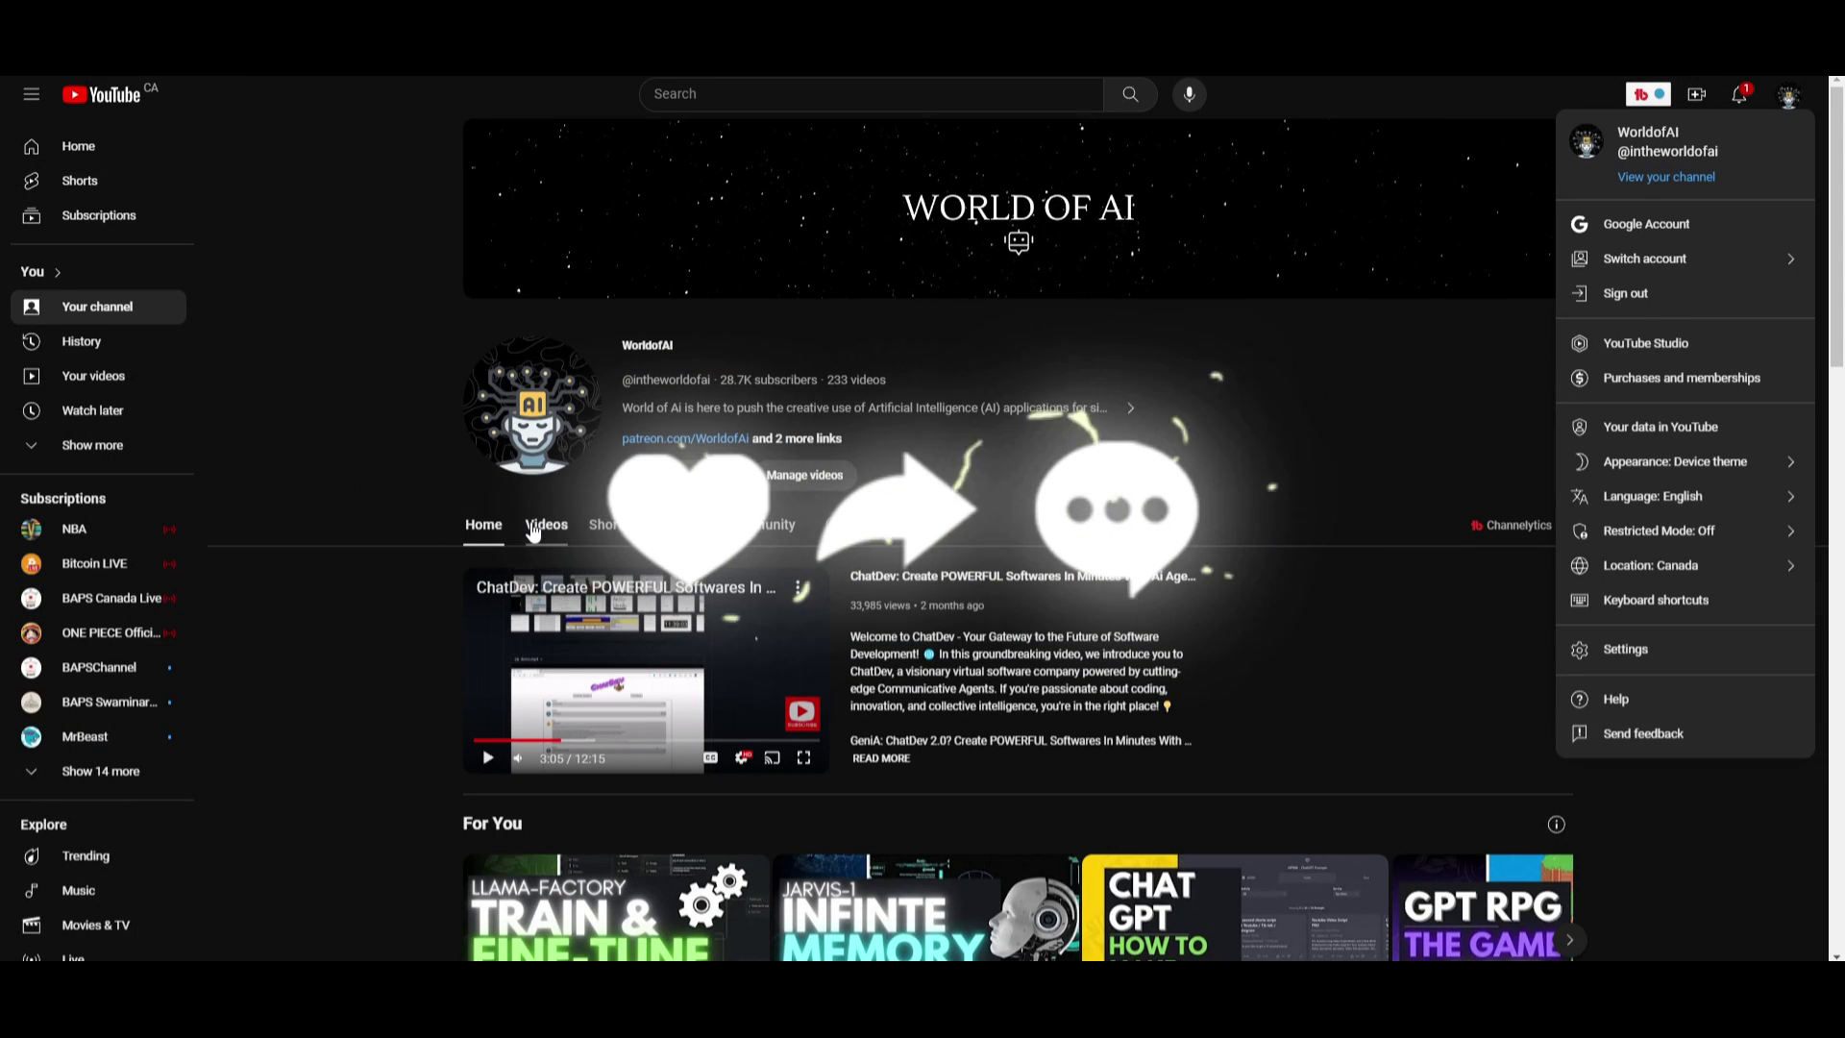
Step: Scroll the World of AI Videos grid down to older uploads like Gemini LEAKED and Tabby
left_click(540, 527)
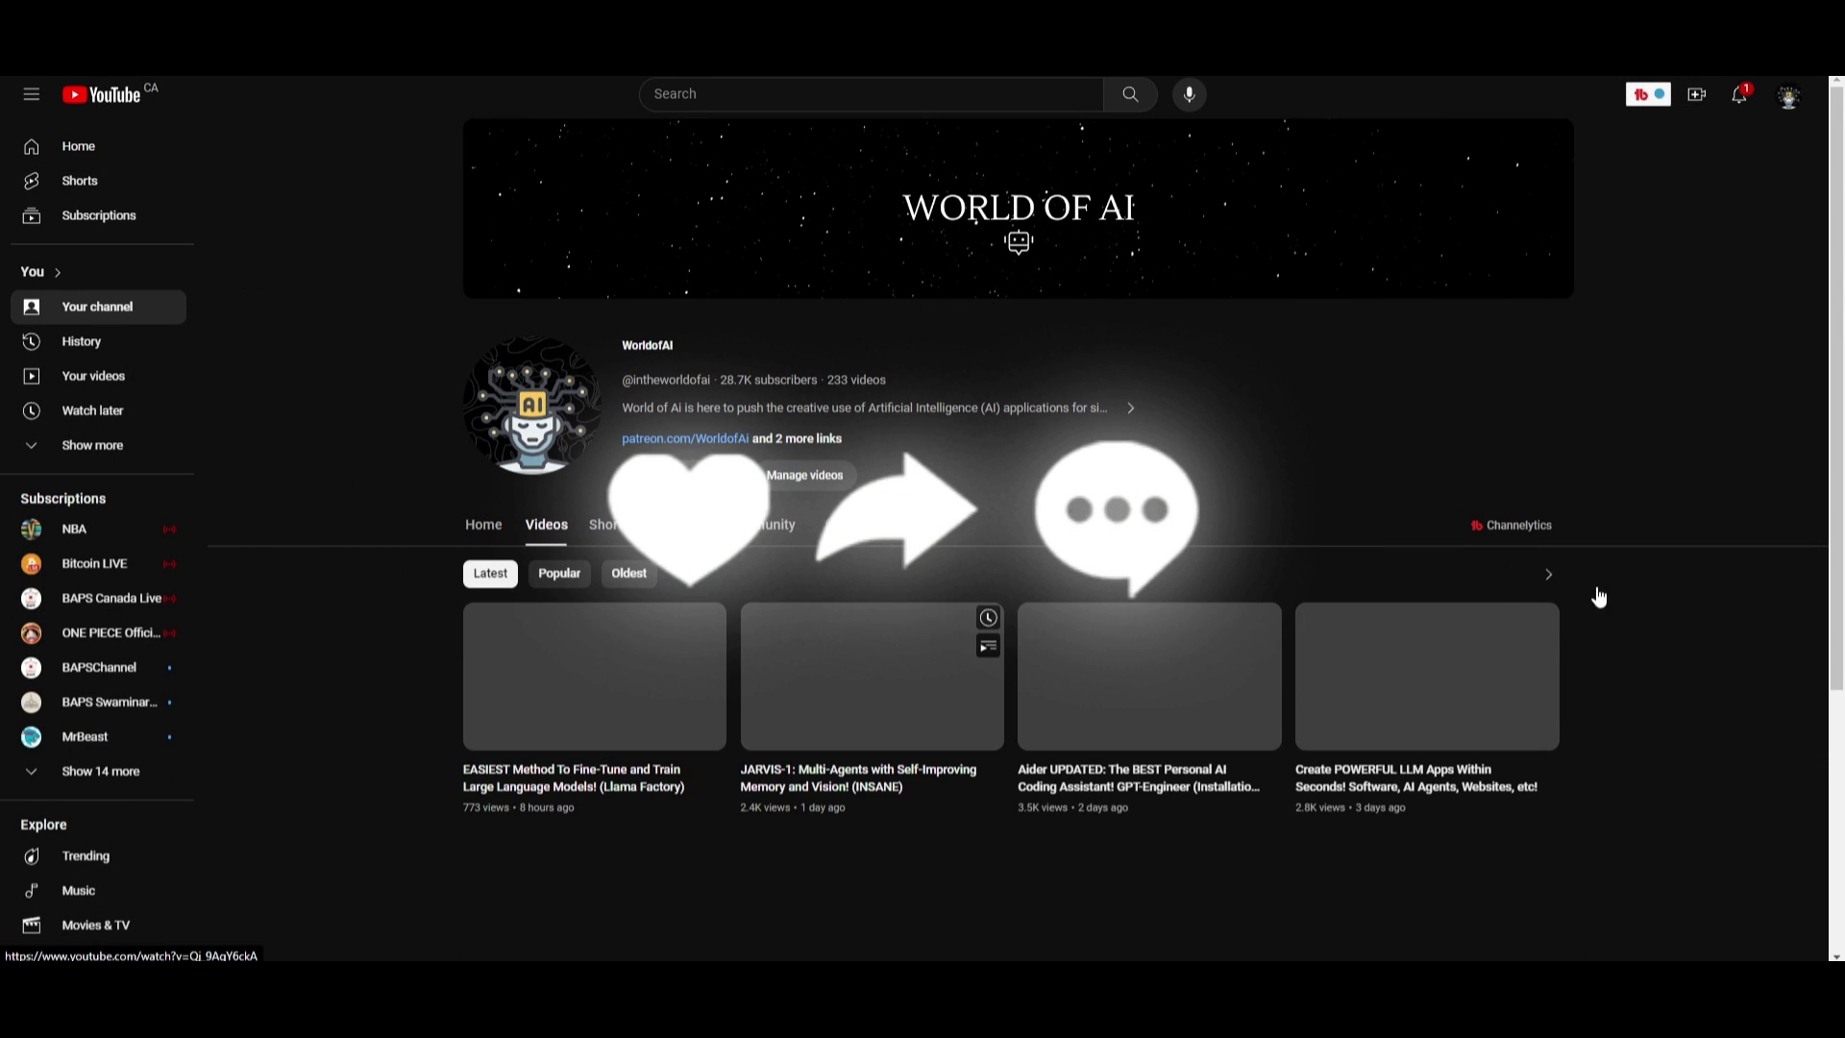
scroll(446, 487, "down", 8)
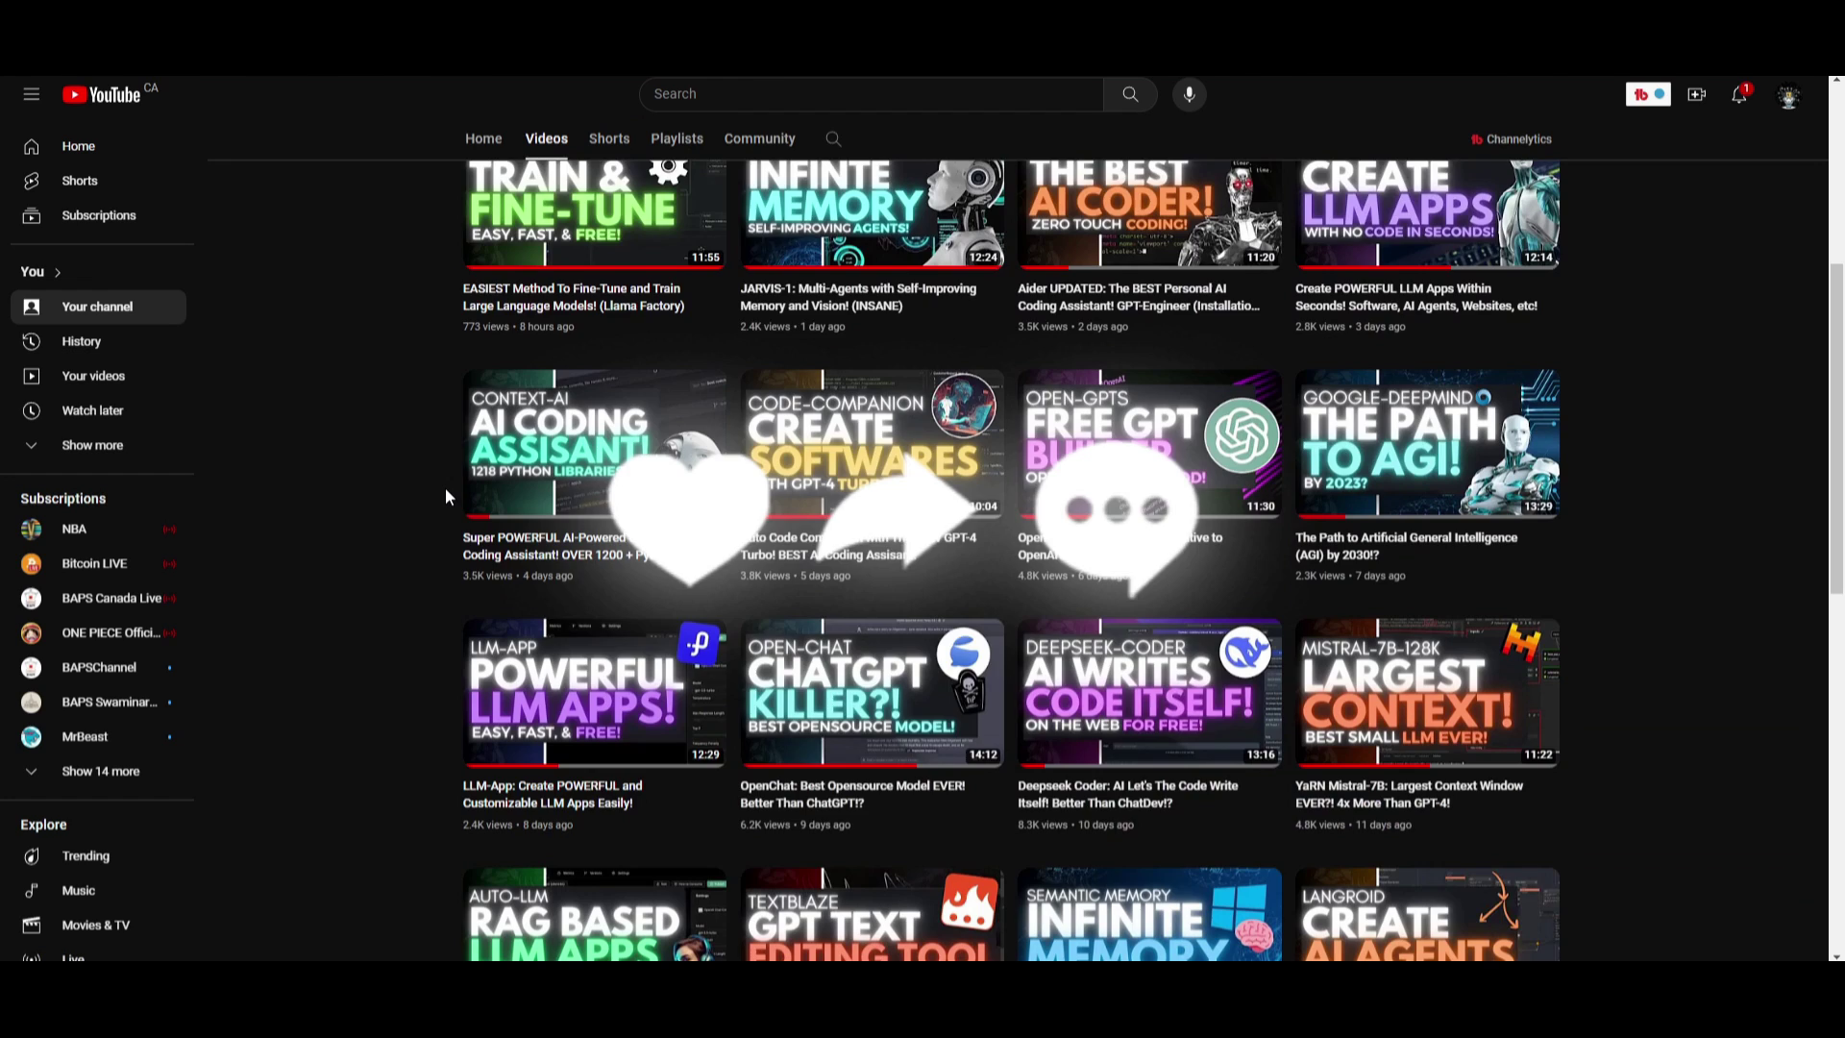
scroll(446, 488, "down", 7)
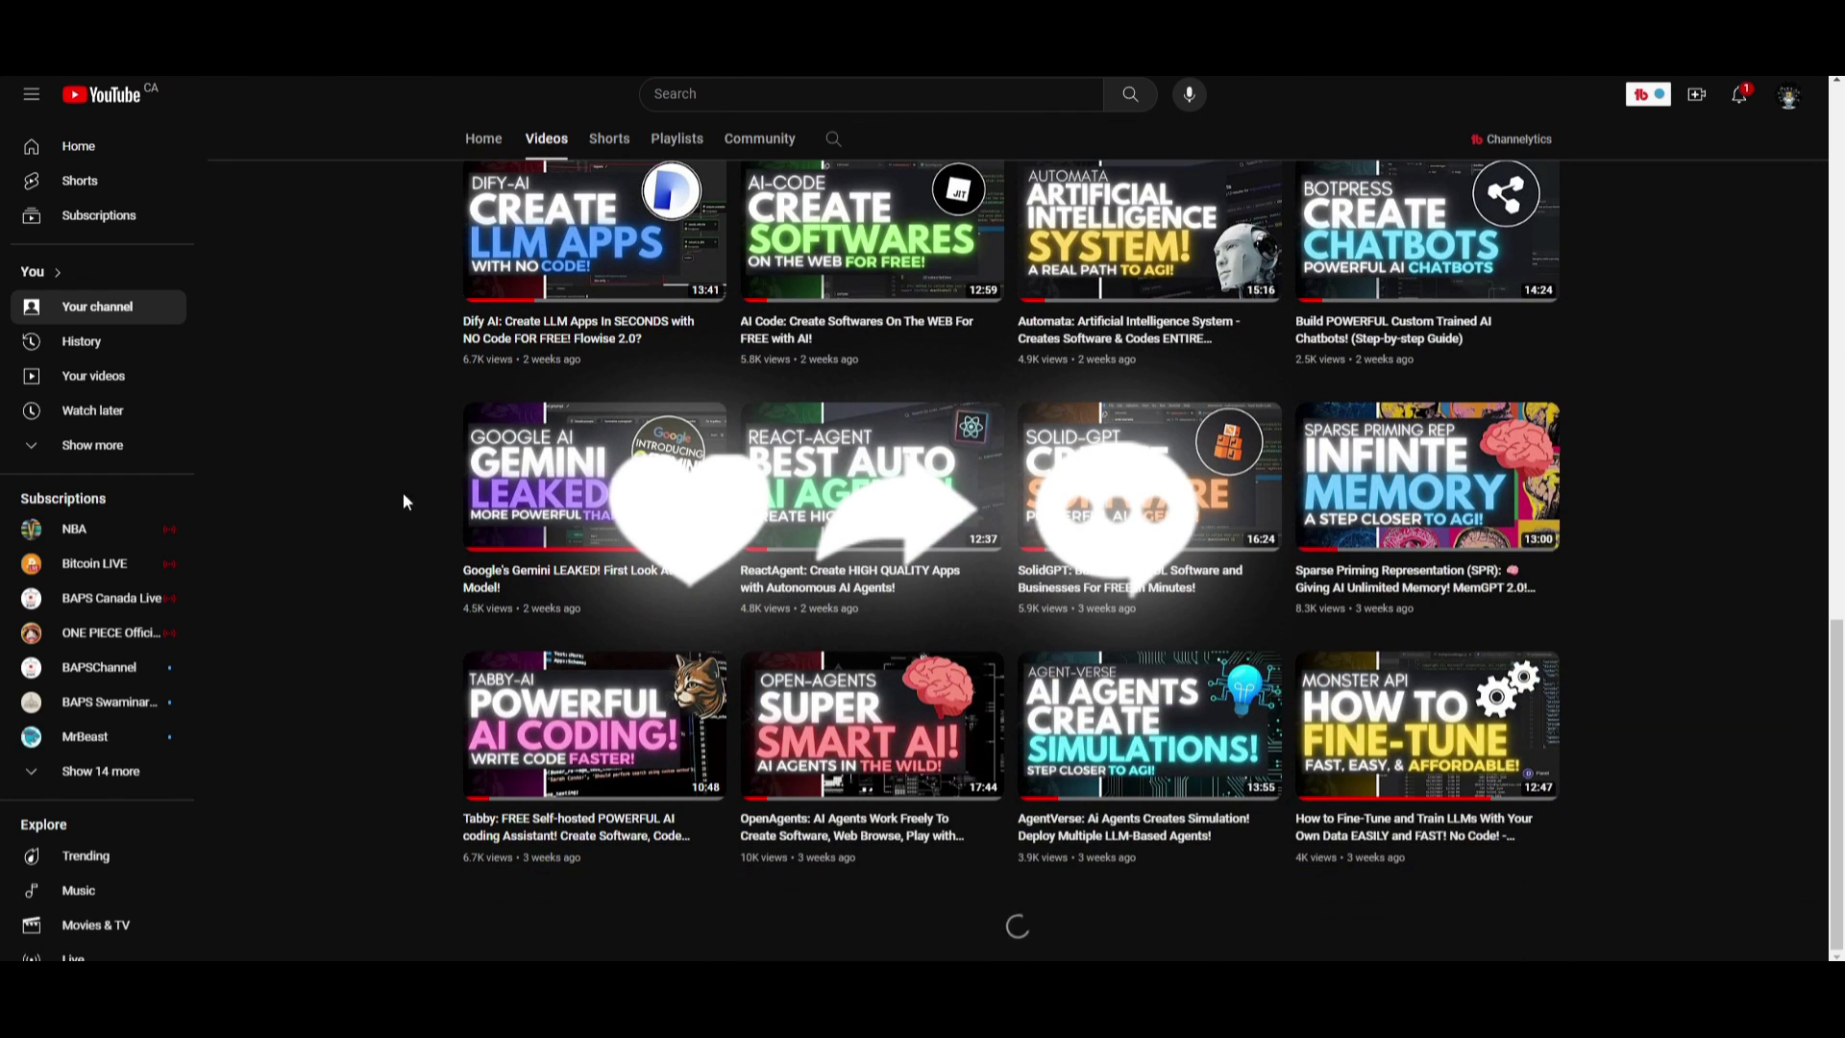